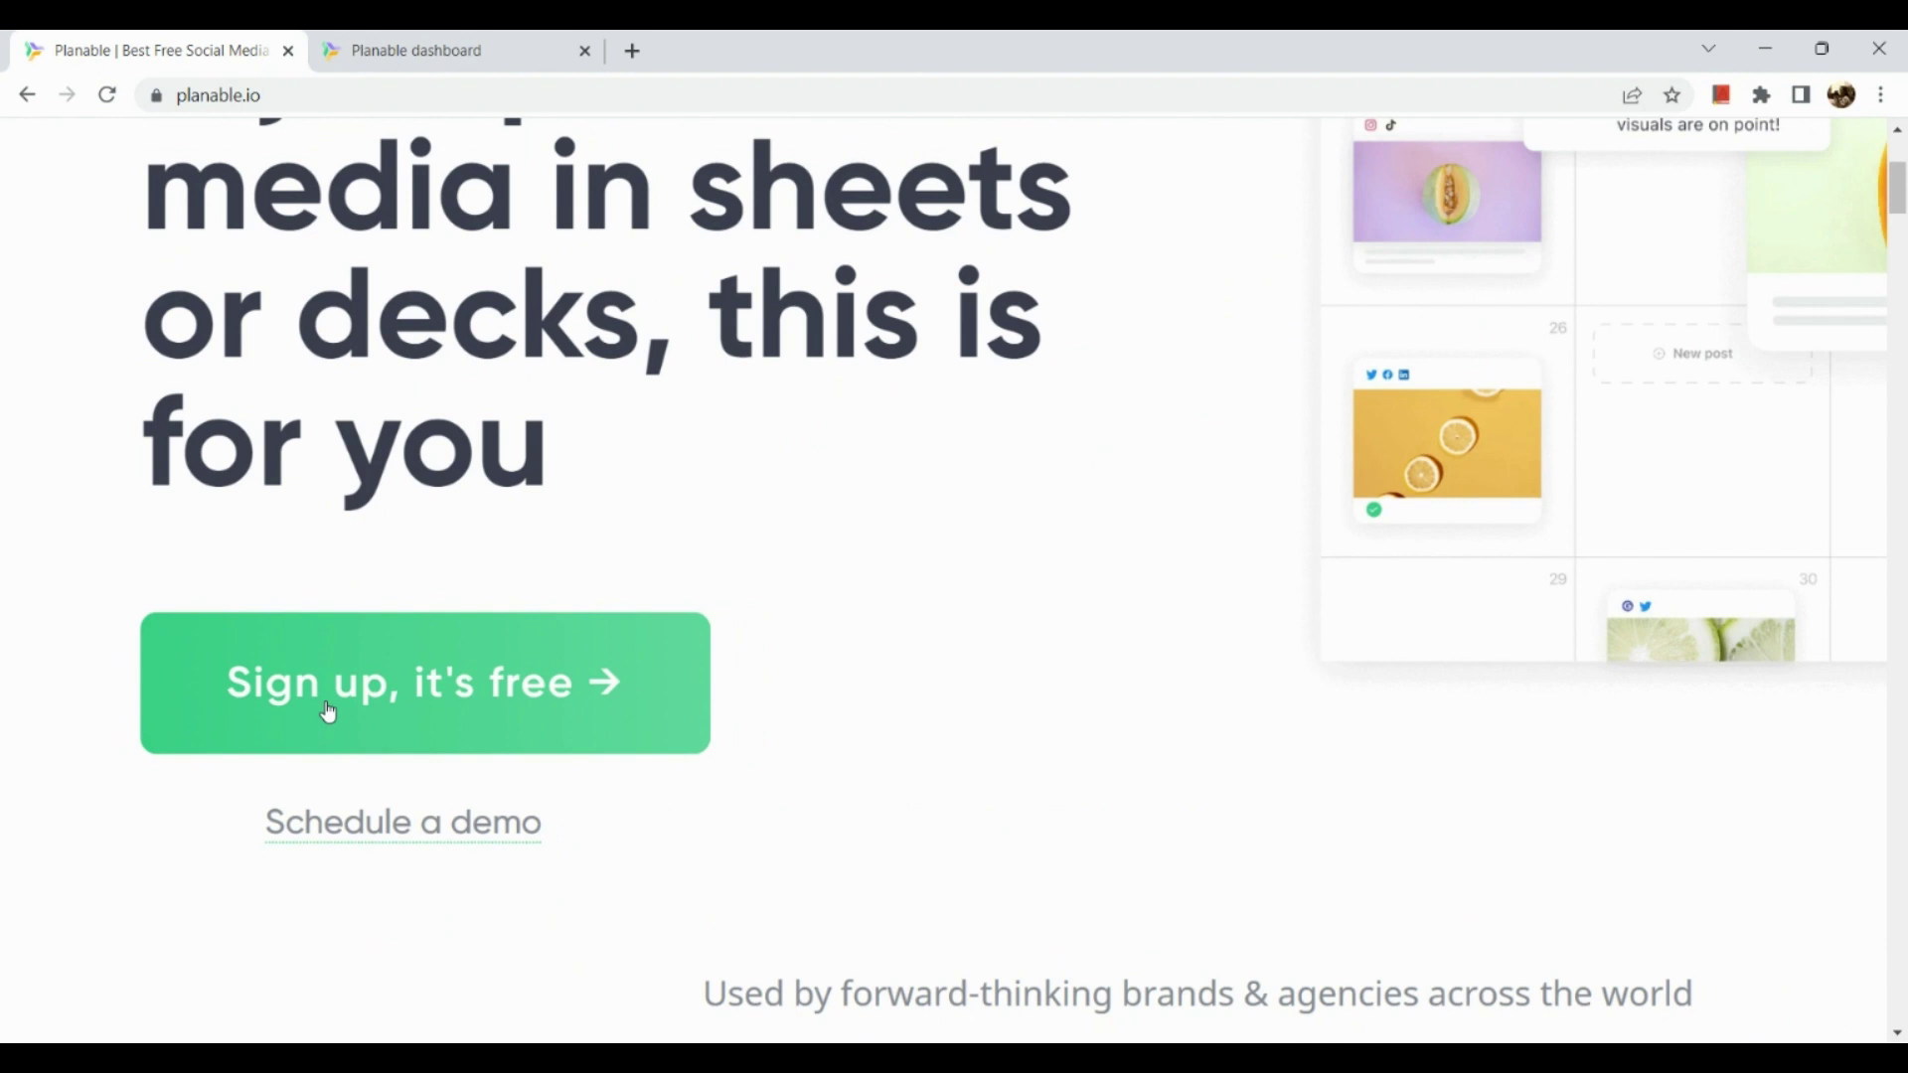
Scroll up the Planable dashboard to show workspace 1 and the Sample workspace
scroll(1079, 511, up, 3)
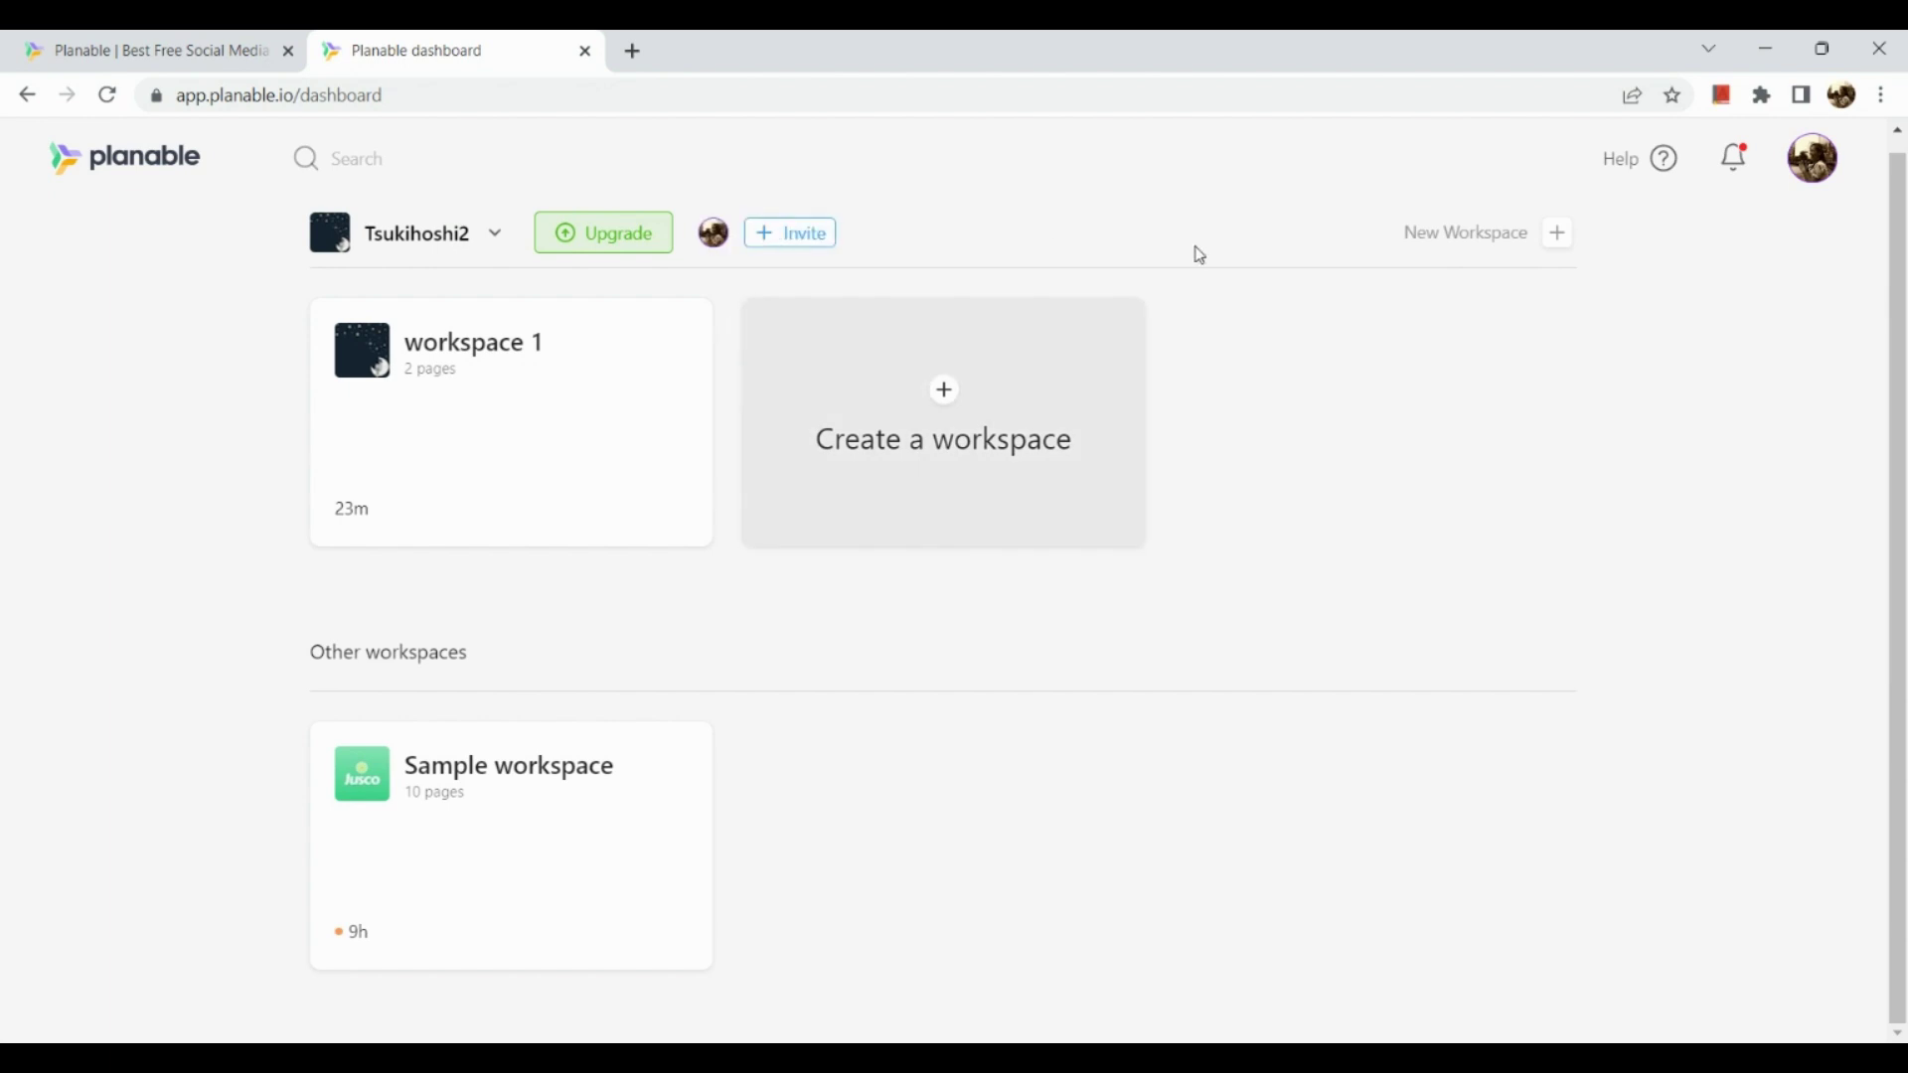
mouse_move(659, 826)
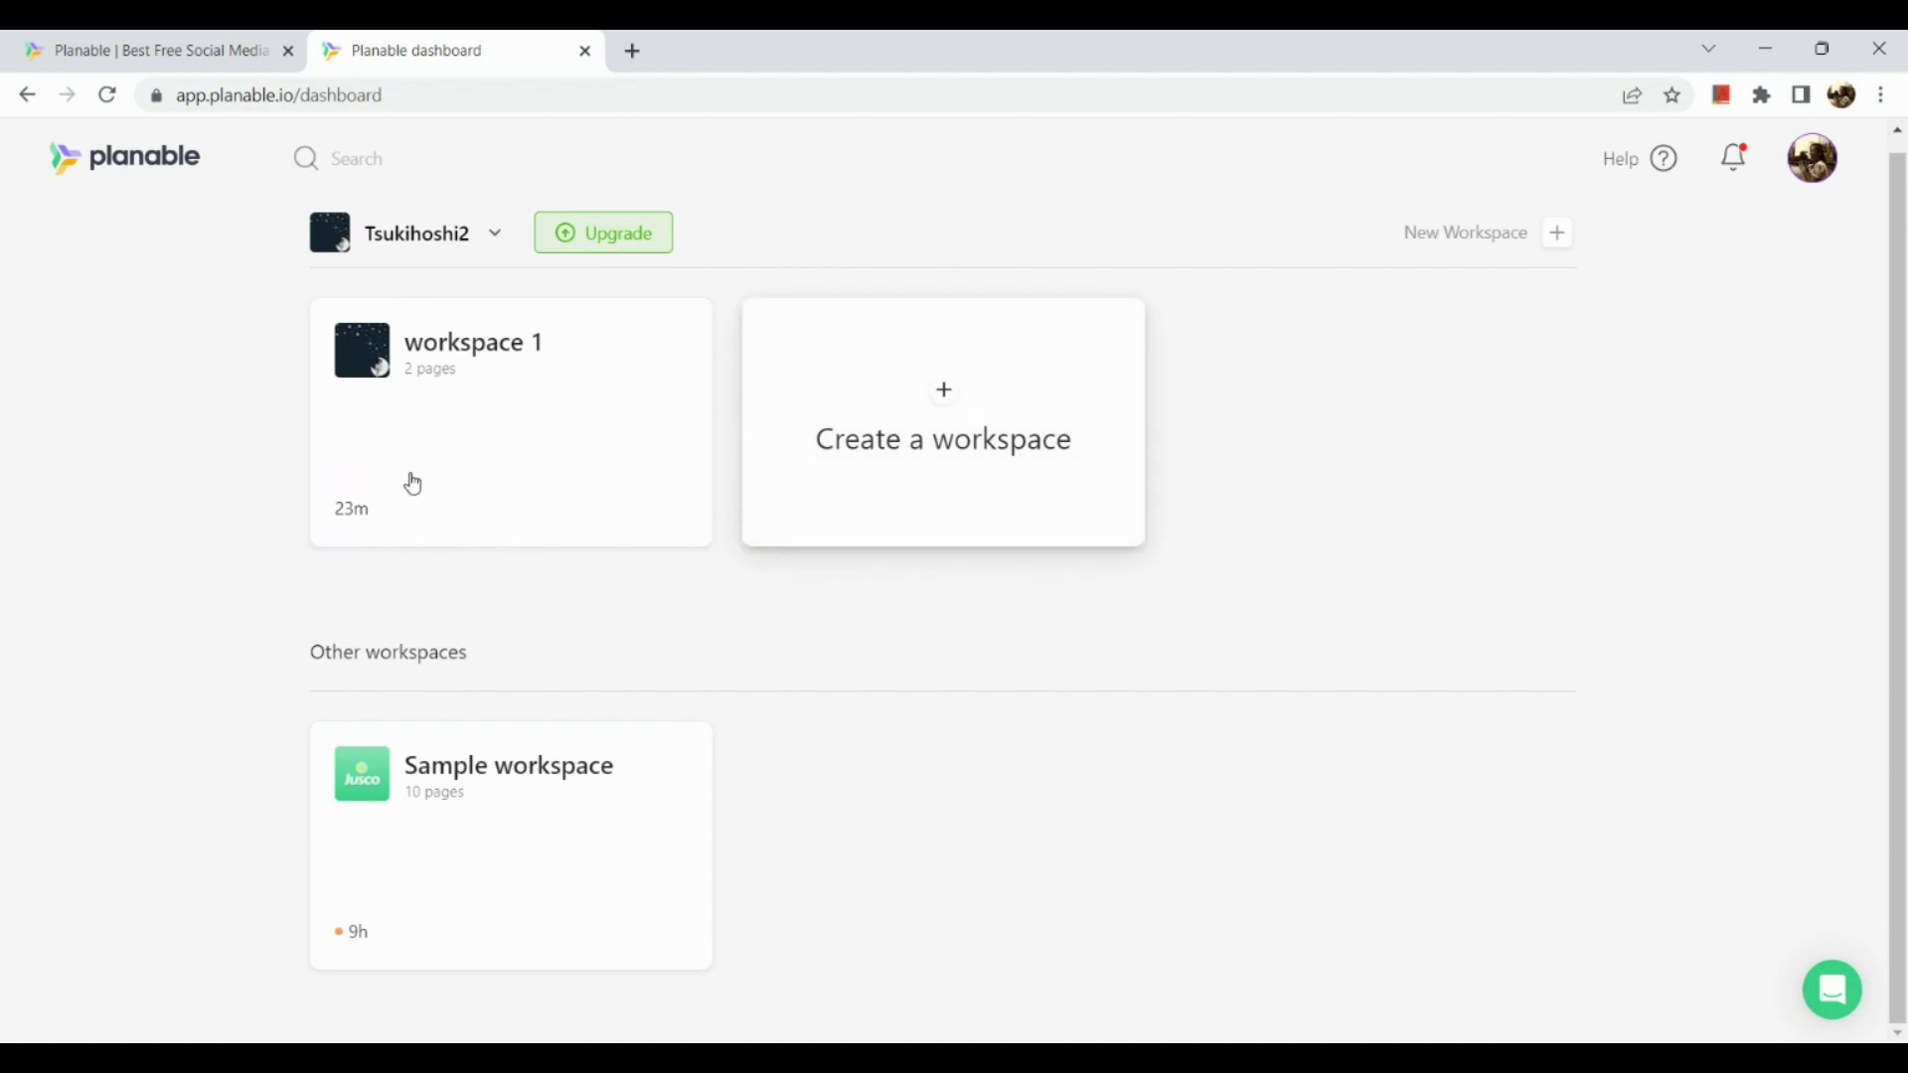
scroll(460, 417, up, 5)
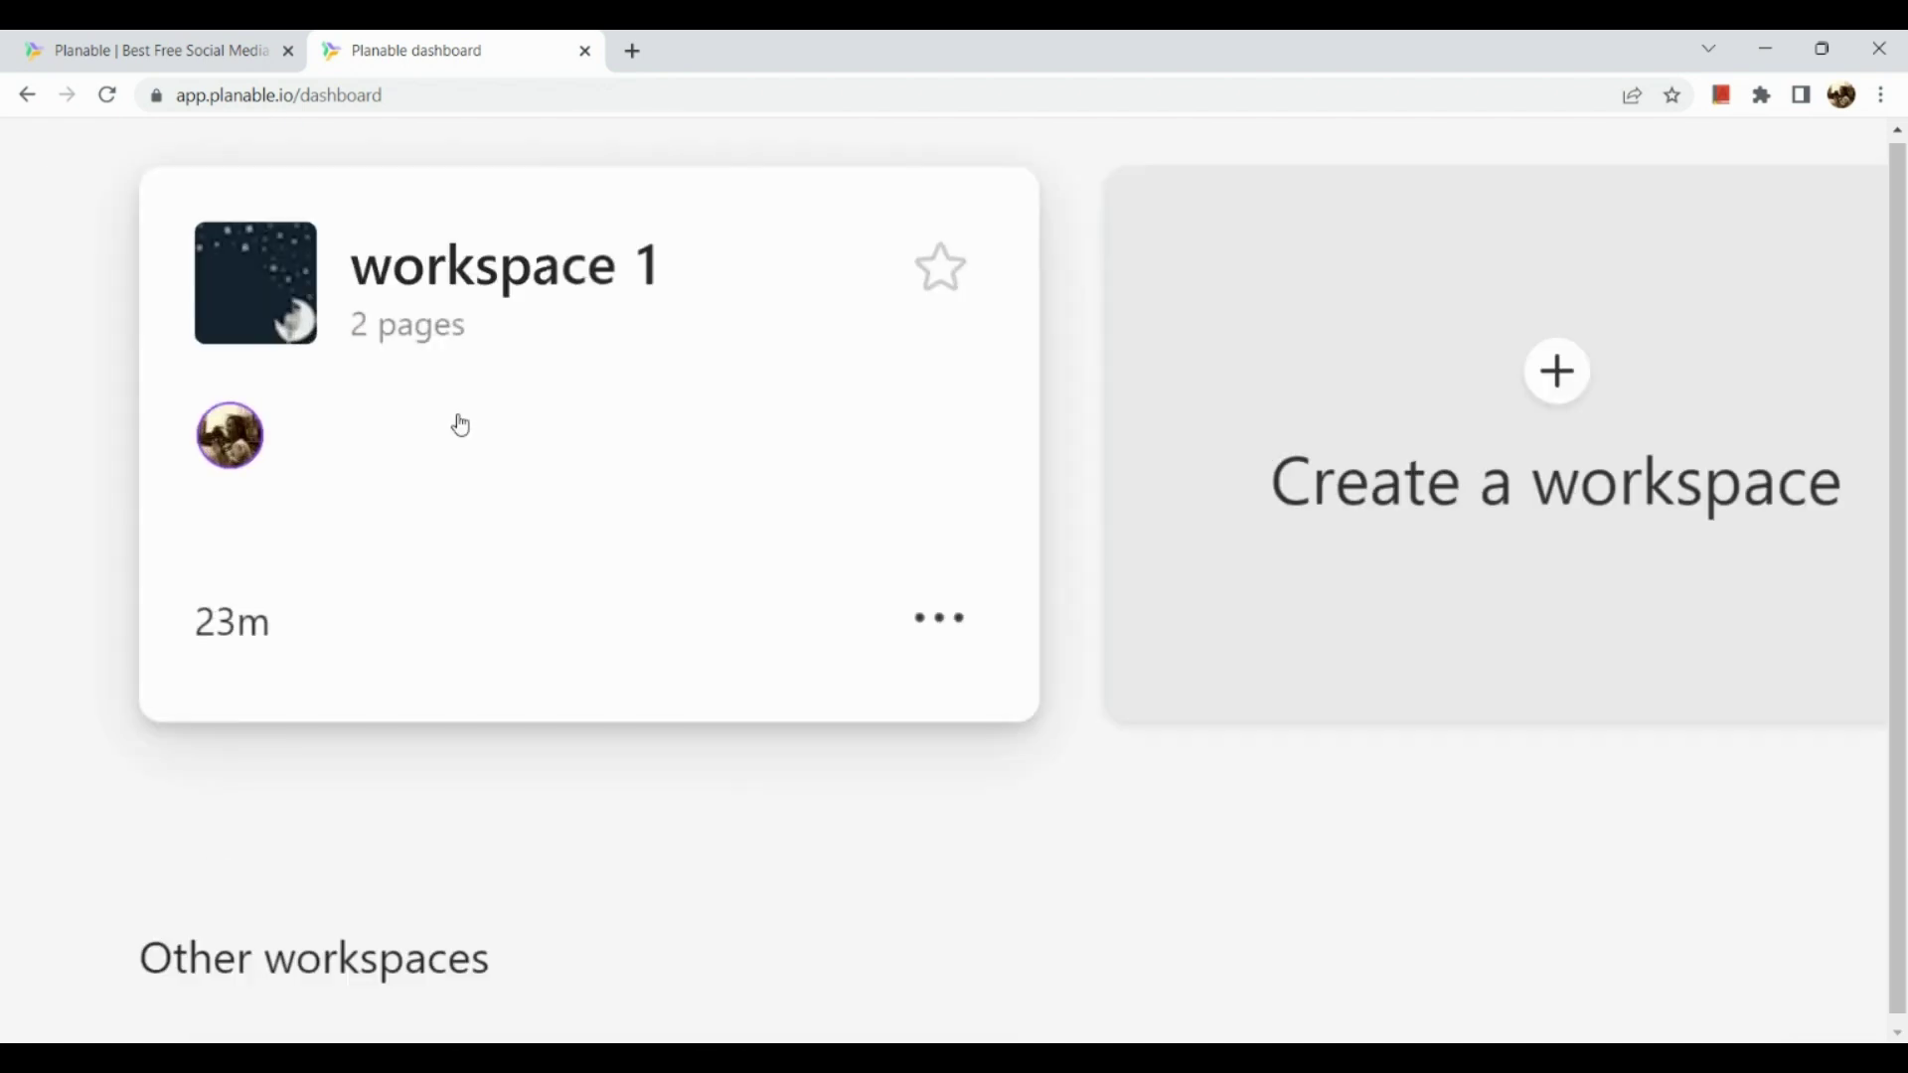
scroll(460, 425, down, 5)
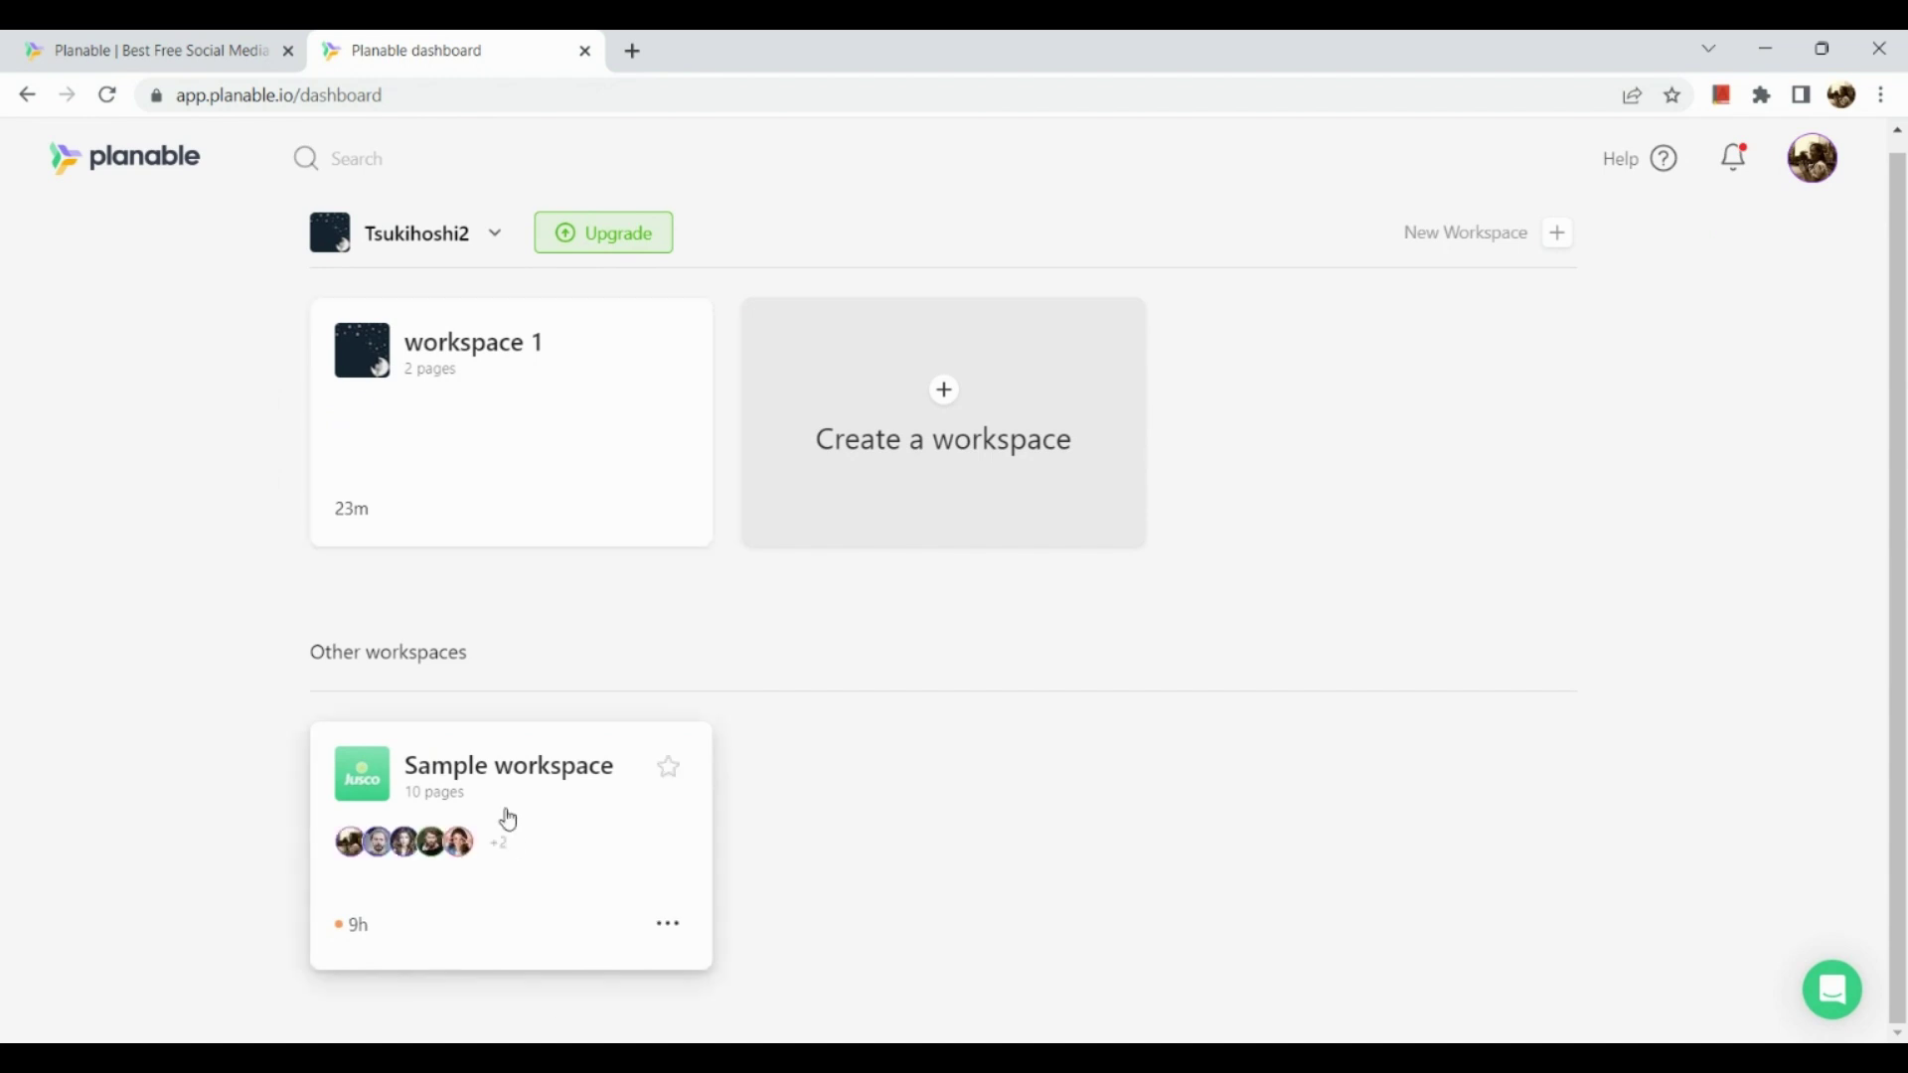
scroll(509, 820, up, 5)
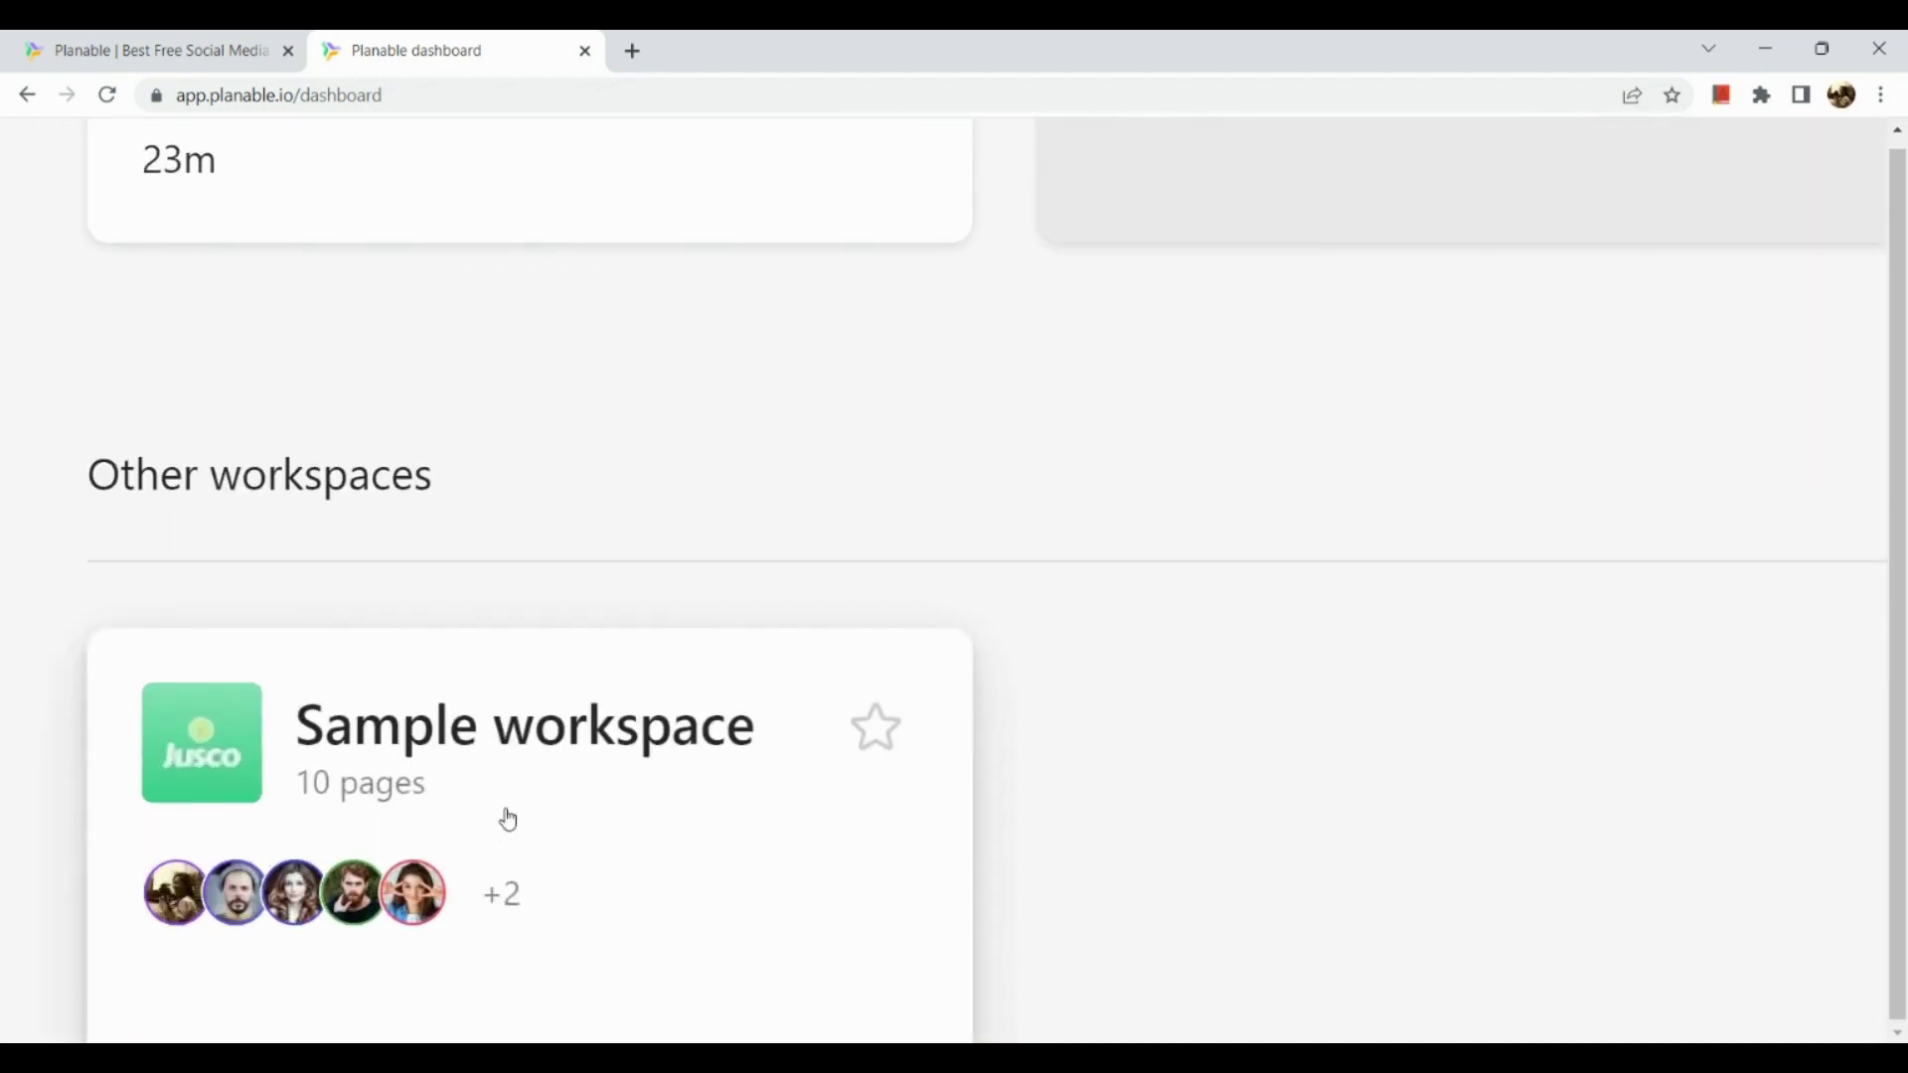
scroll(508, 819, down, 5)
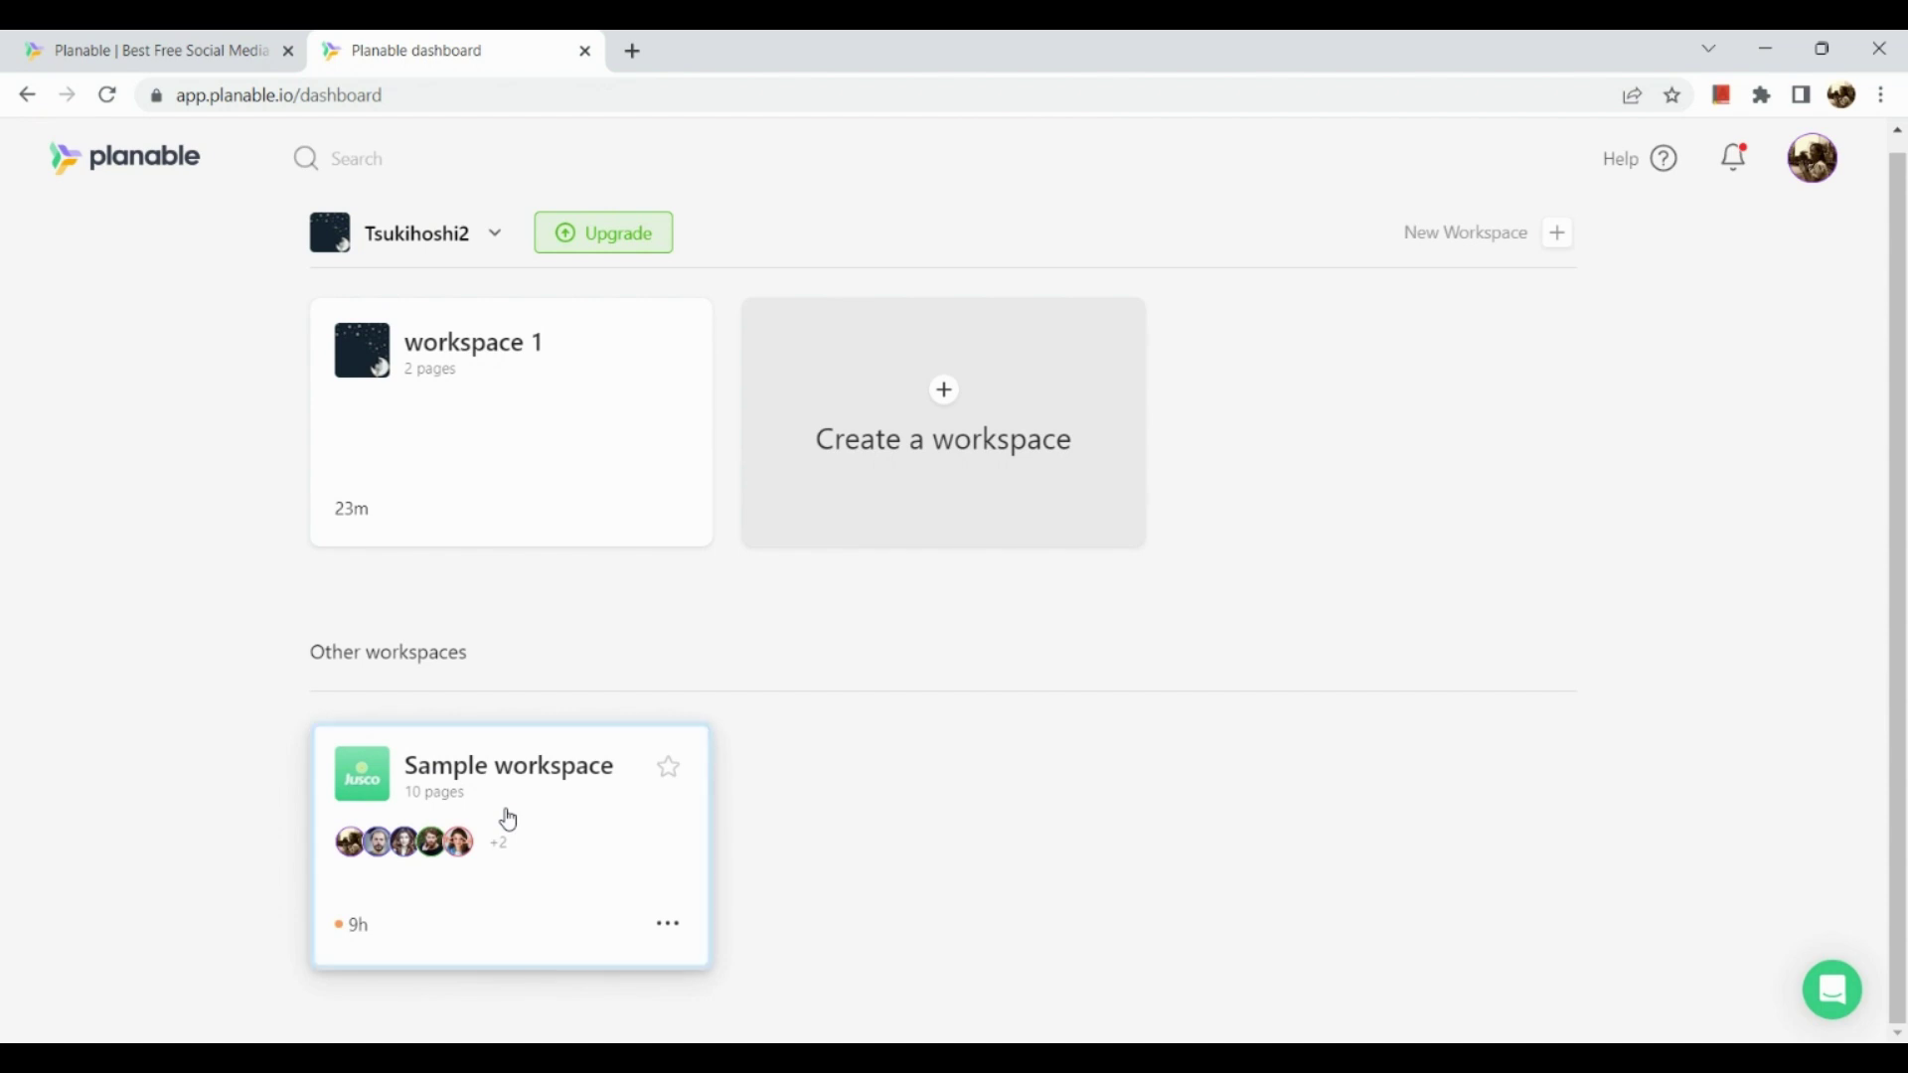
Enter the Sample workspace and browse the Jusco Instagram stories, posts and comments
click(509, 819)
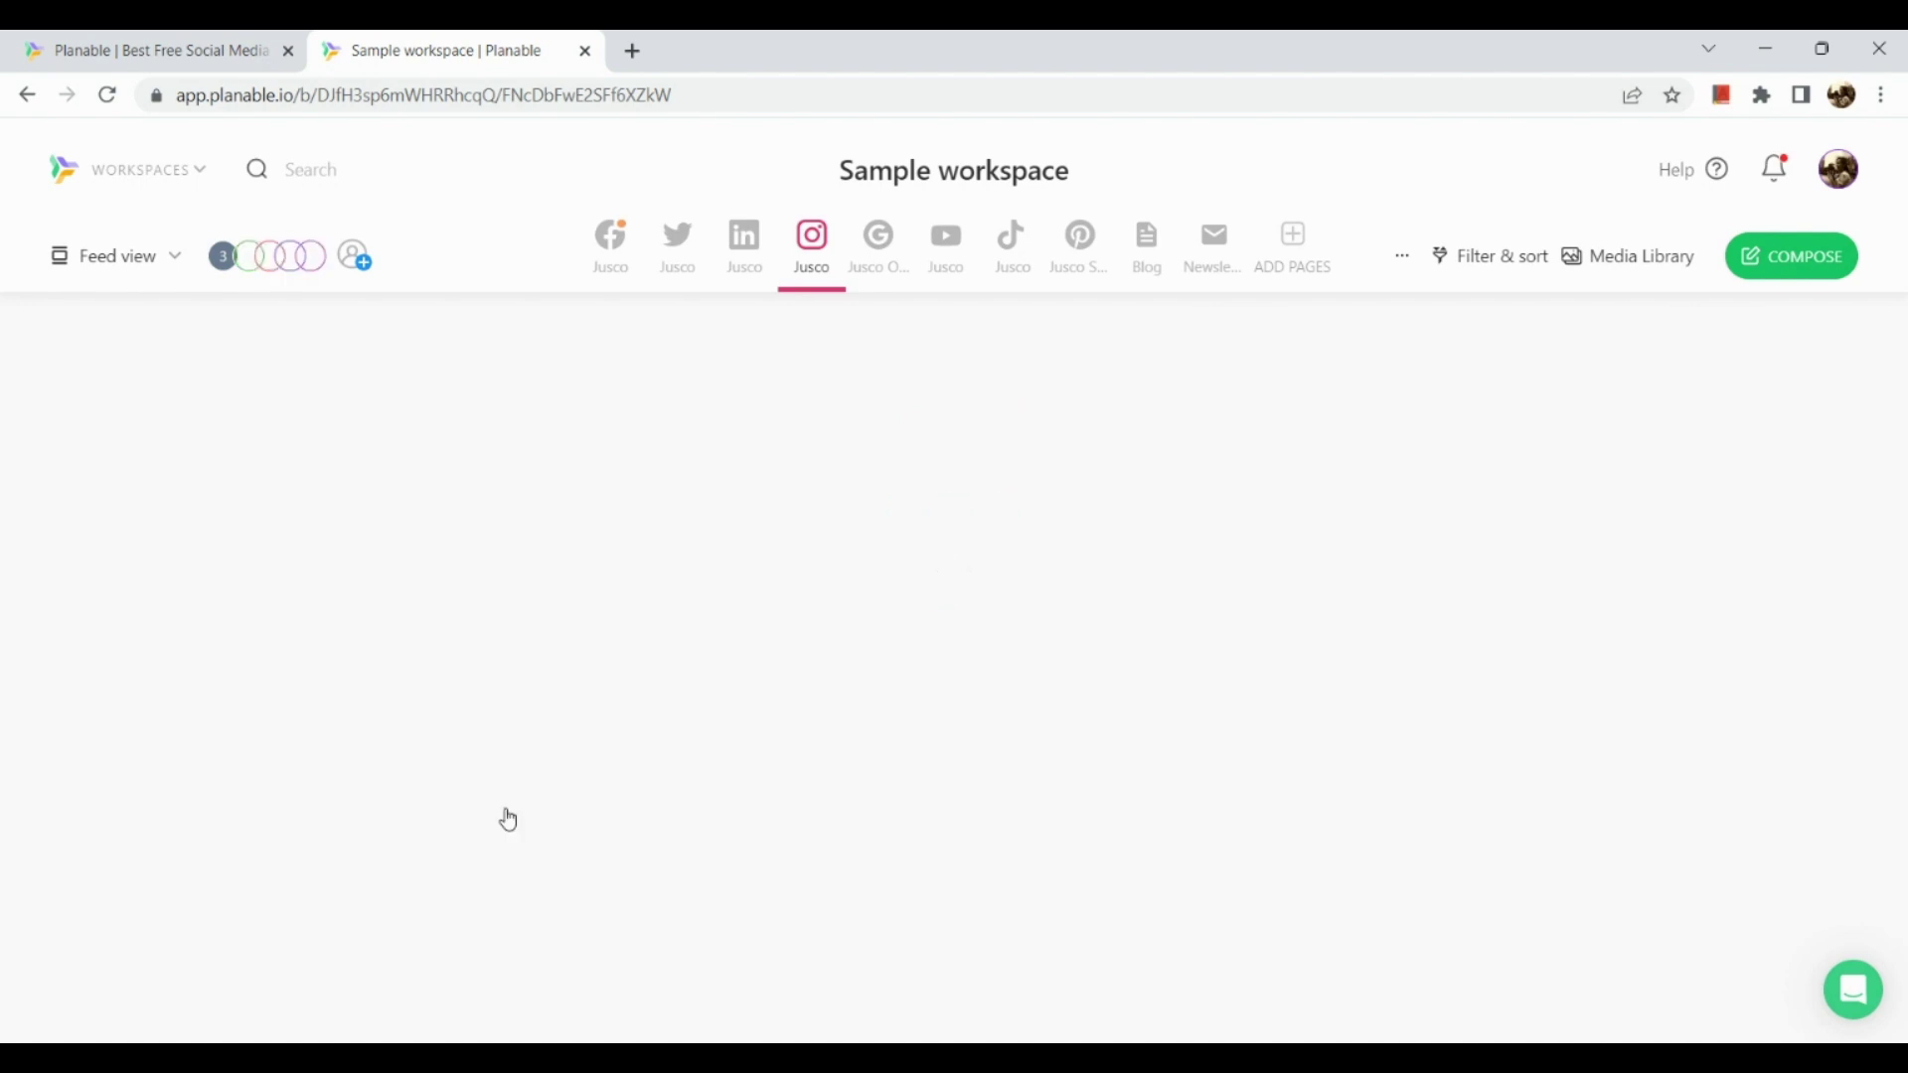
scroll(508, 820, down, 5)
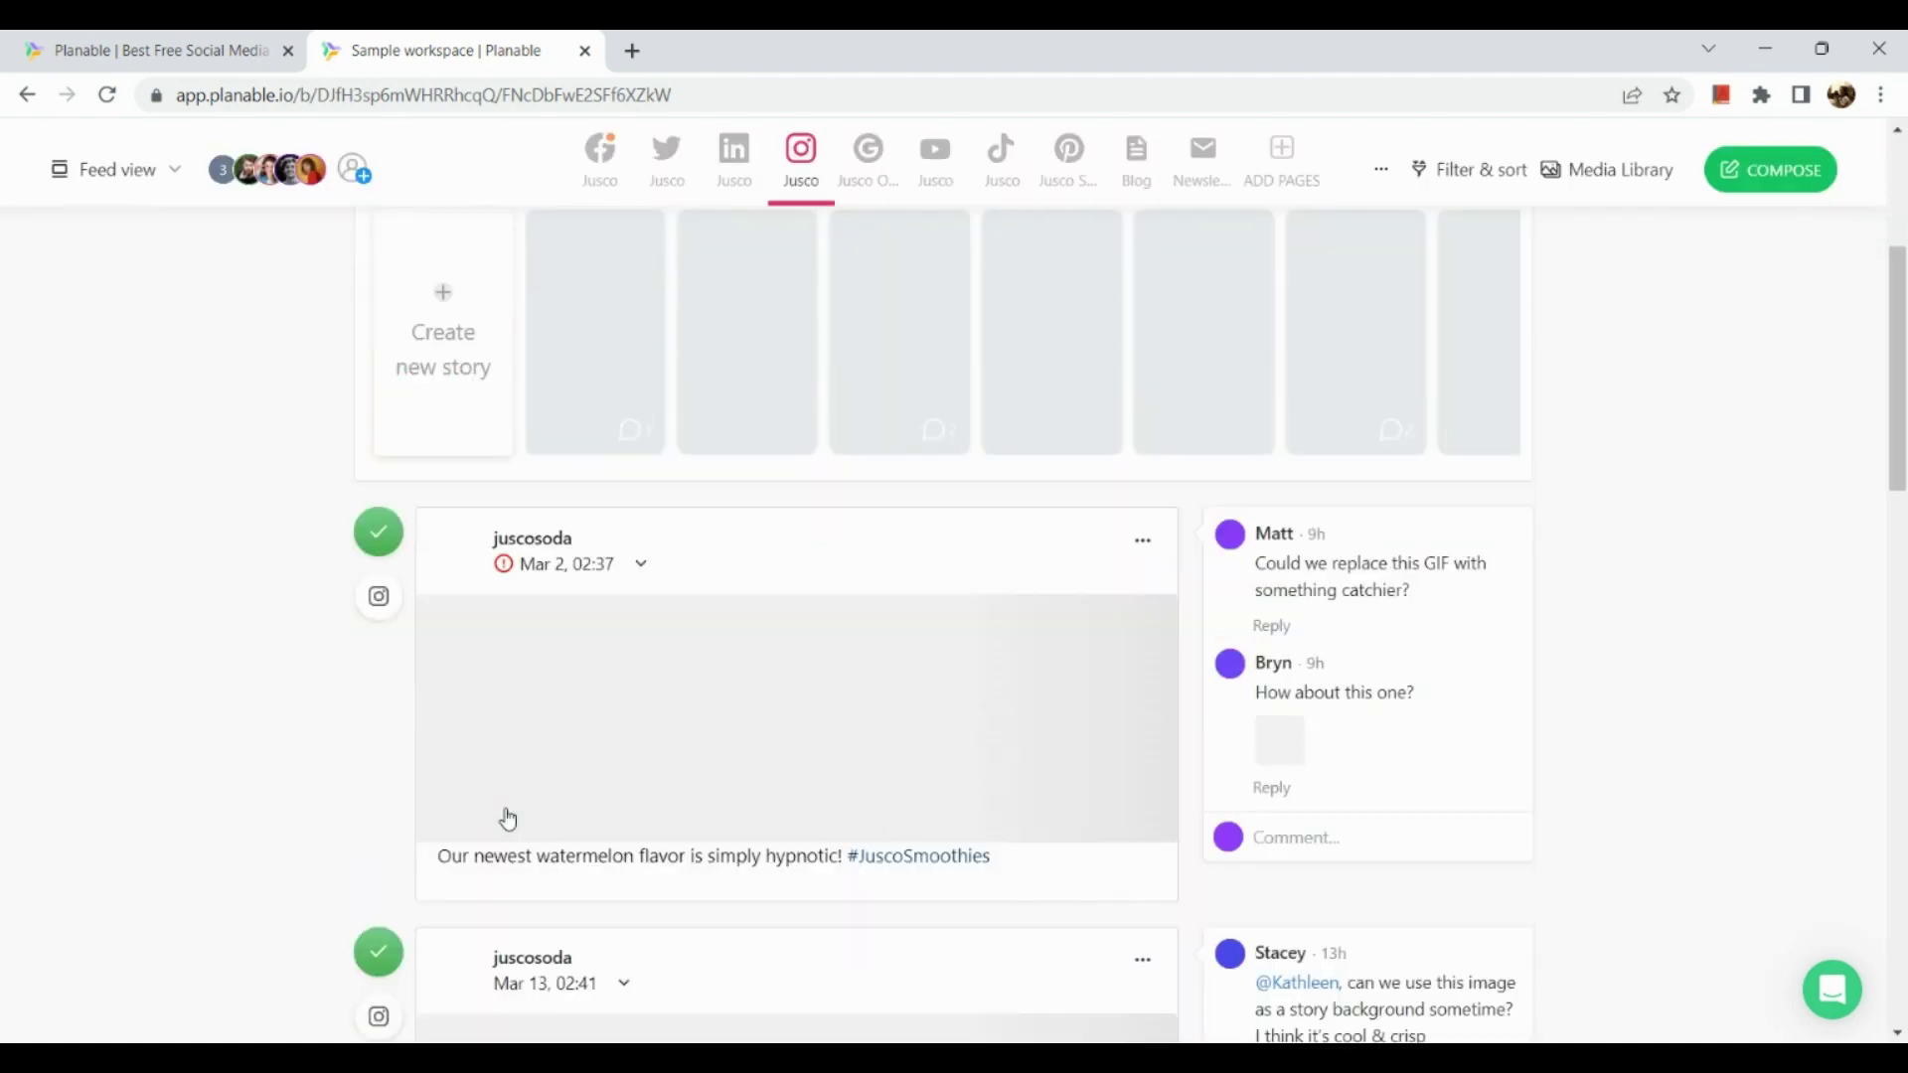
scroll(505, 810, up, 4)
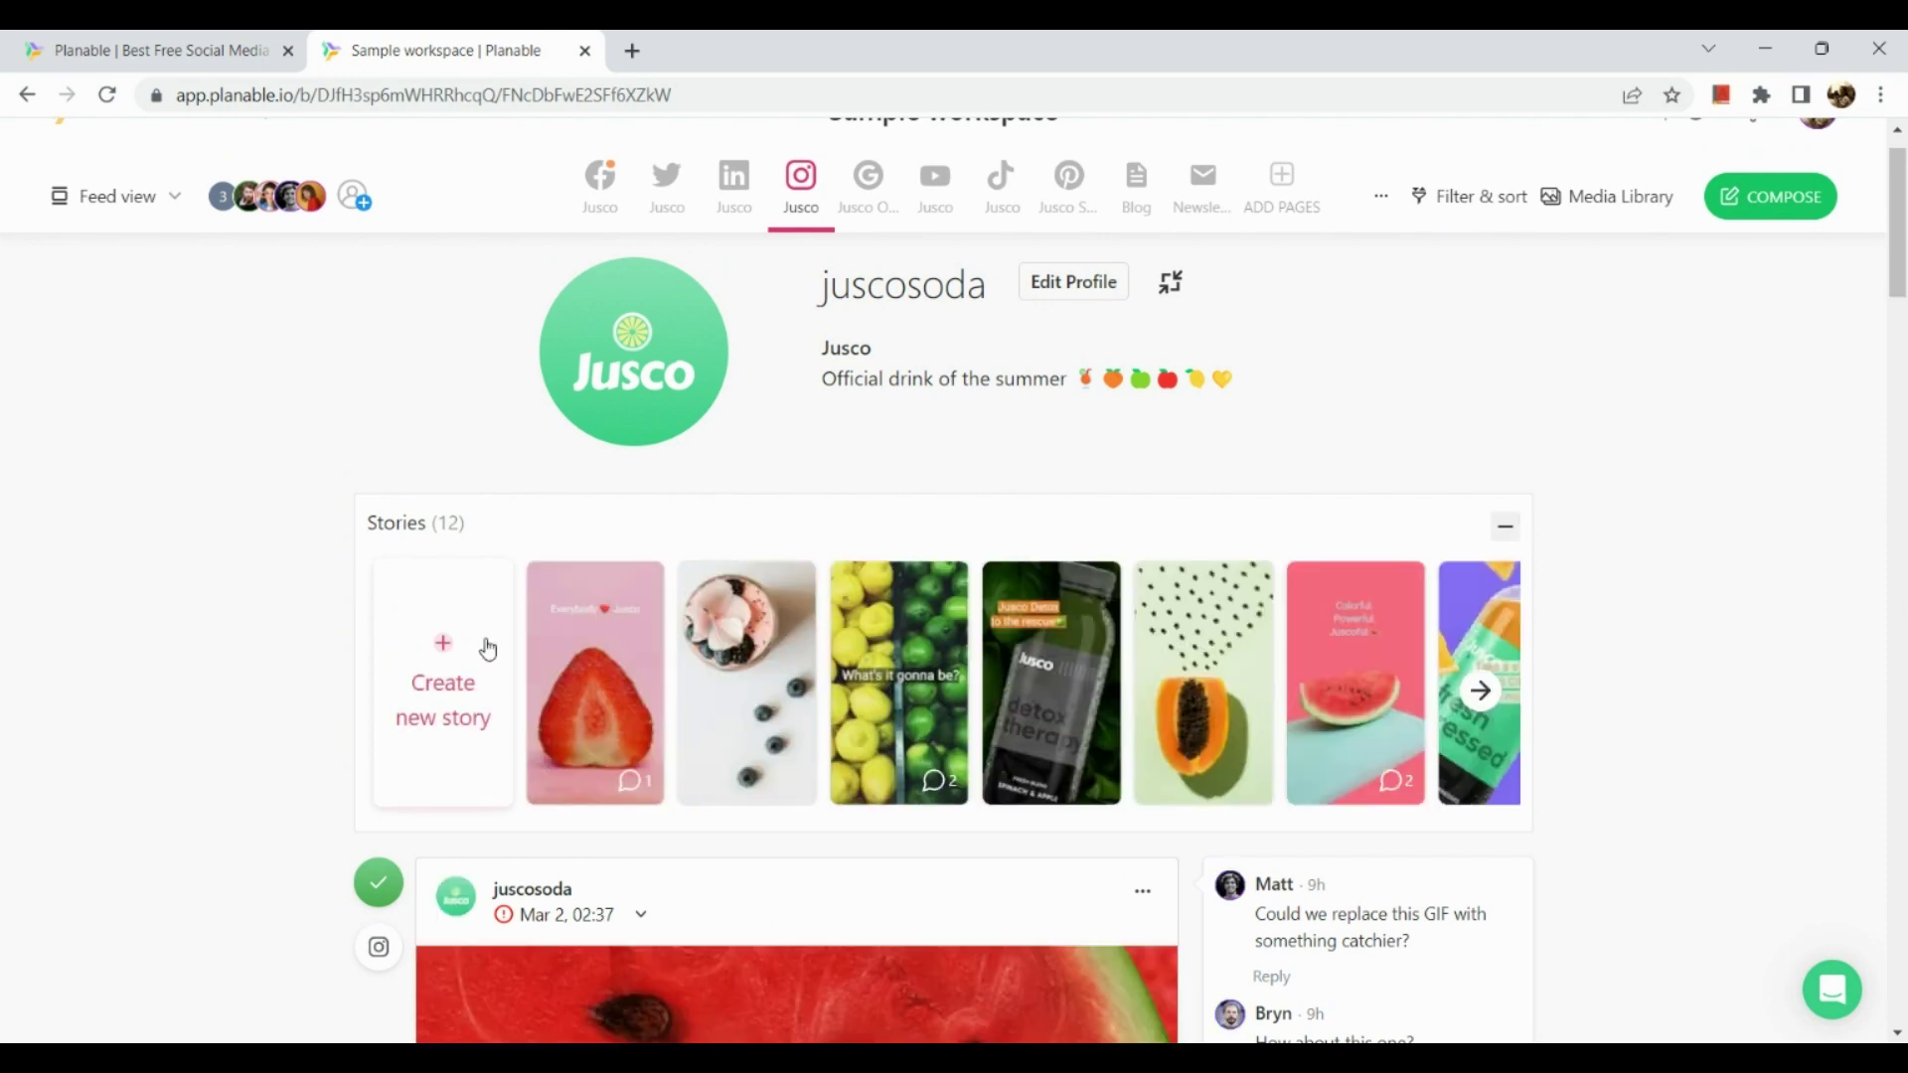
scroll(788, 695, down, 4)
scroll(788, 696, down, 15)
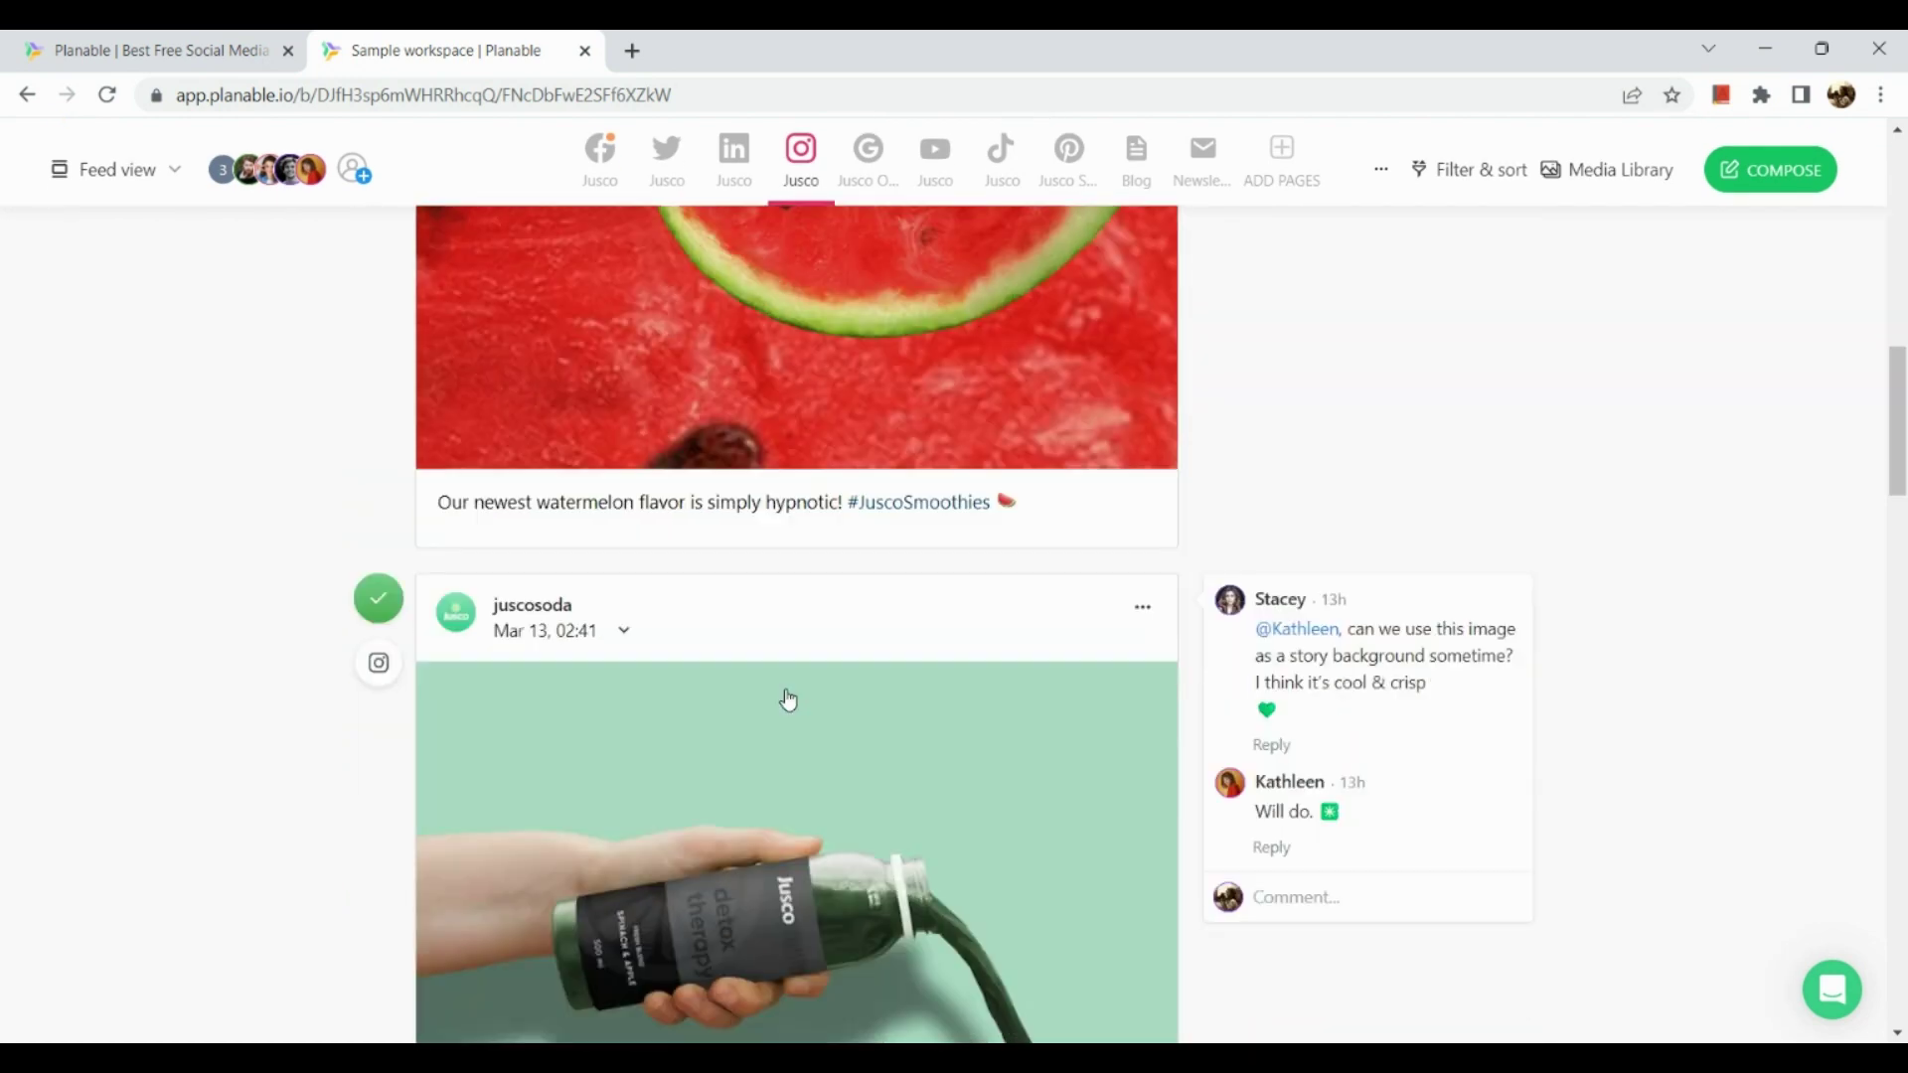
scroll(788, 700, up, 3)
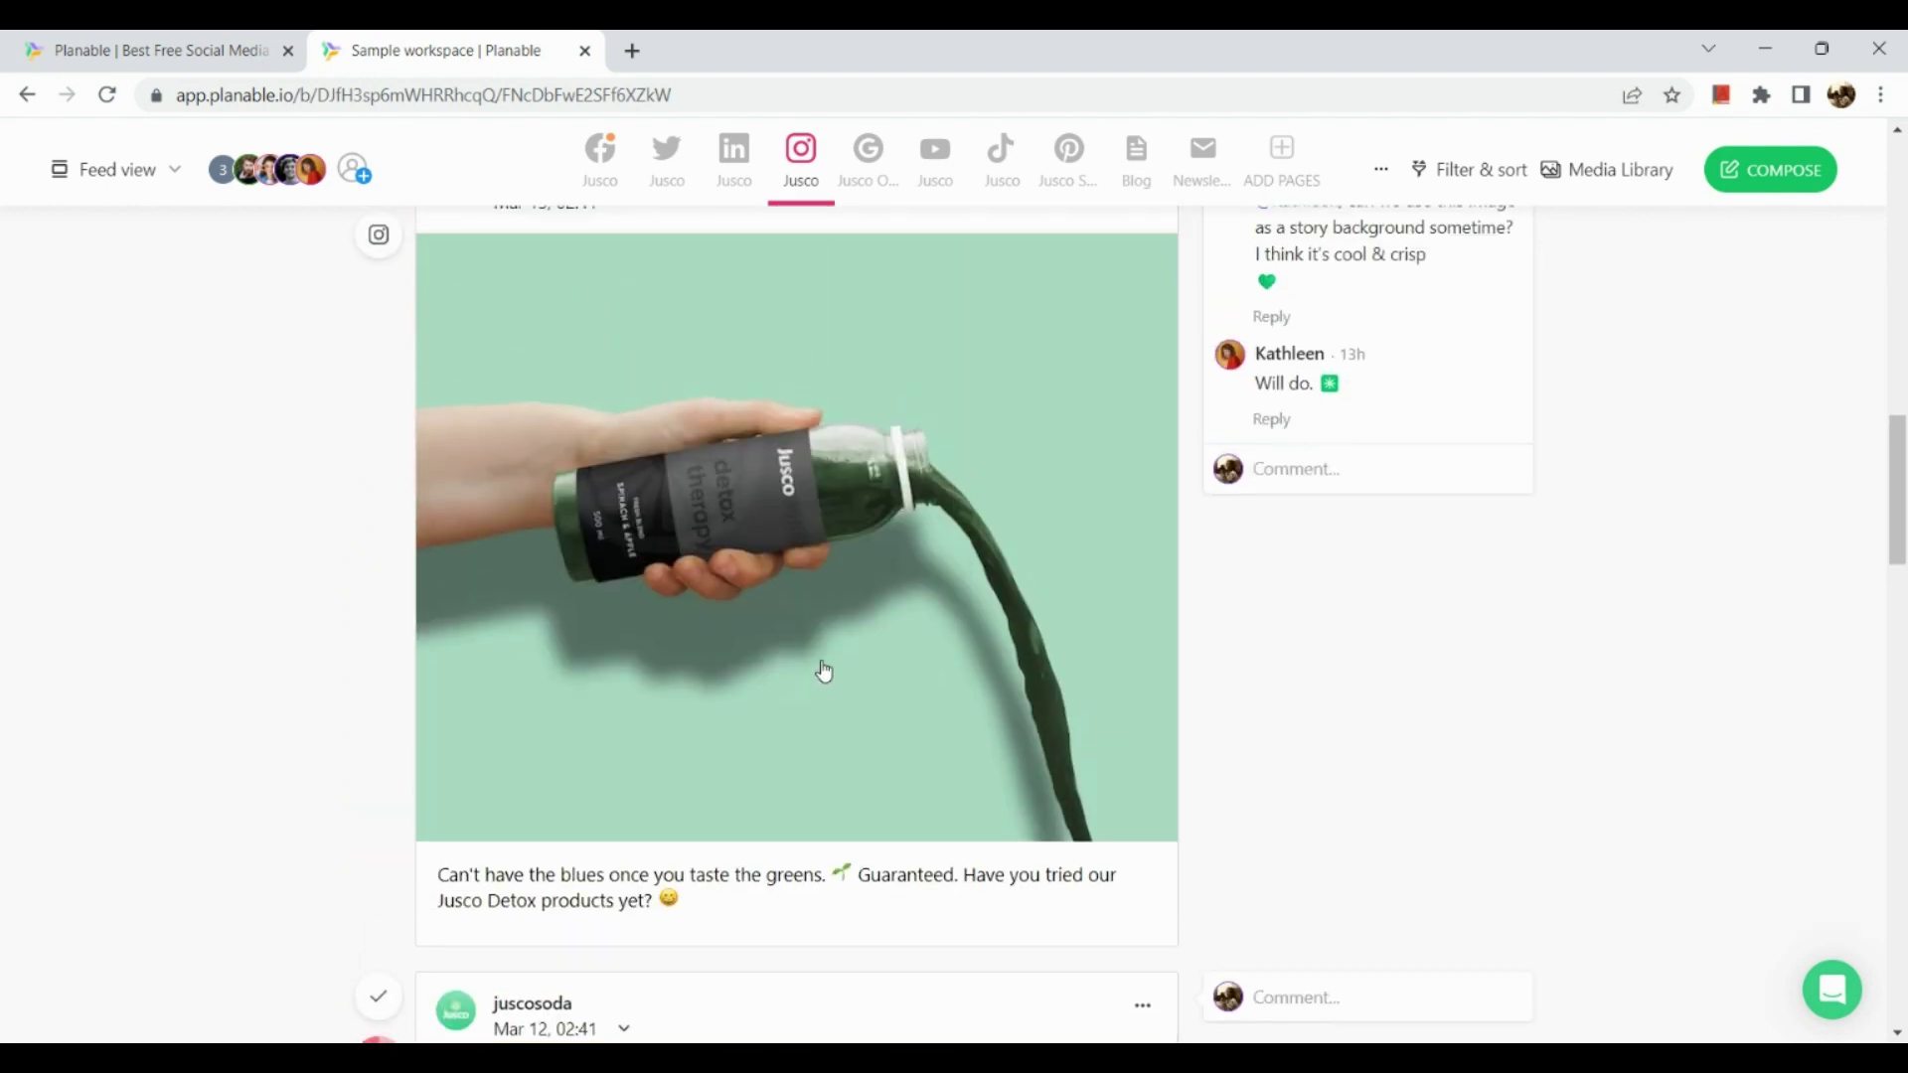
scroll(1362, 456, up, 5)
scroll(1365, 459, down, 5)
scroll(1364, 461, up, 2)
scroll(1362, 459, up, 5)
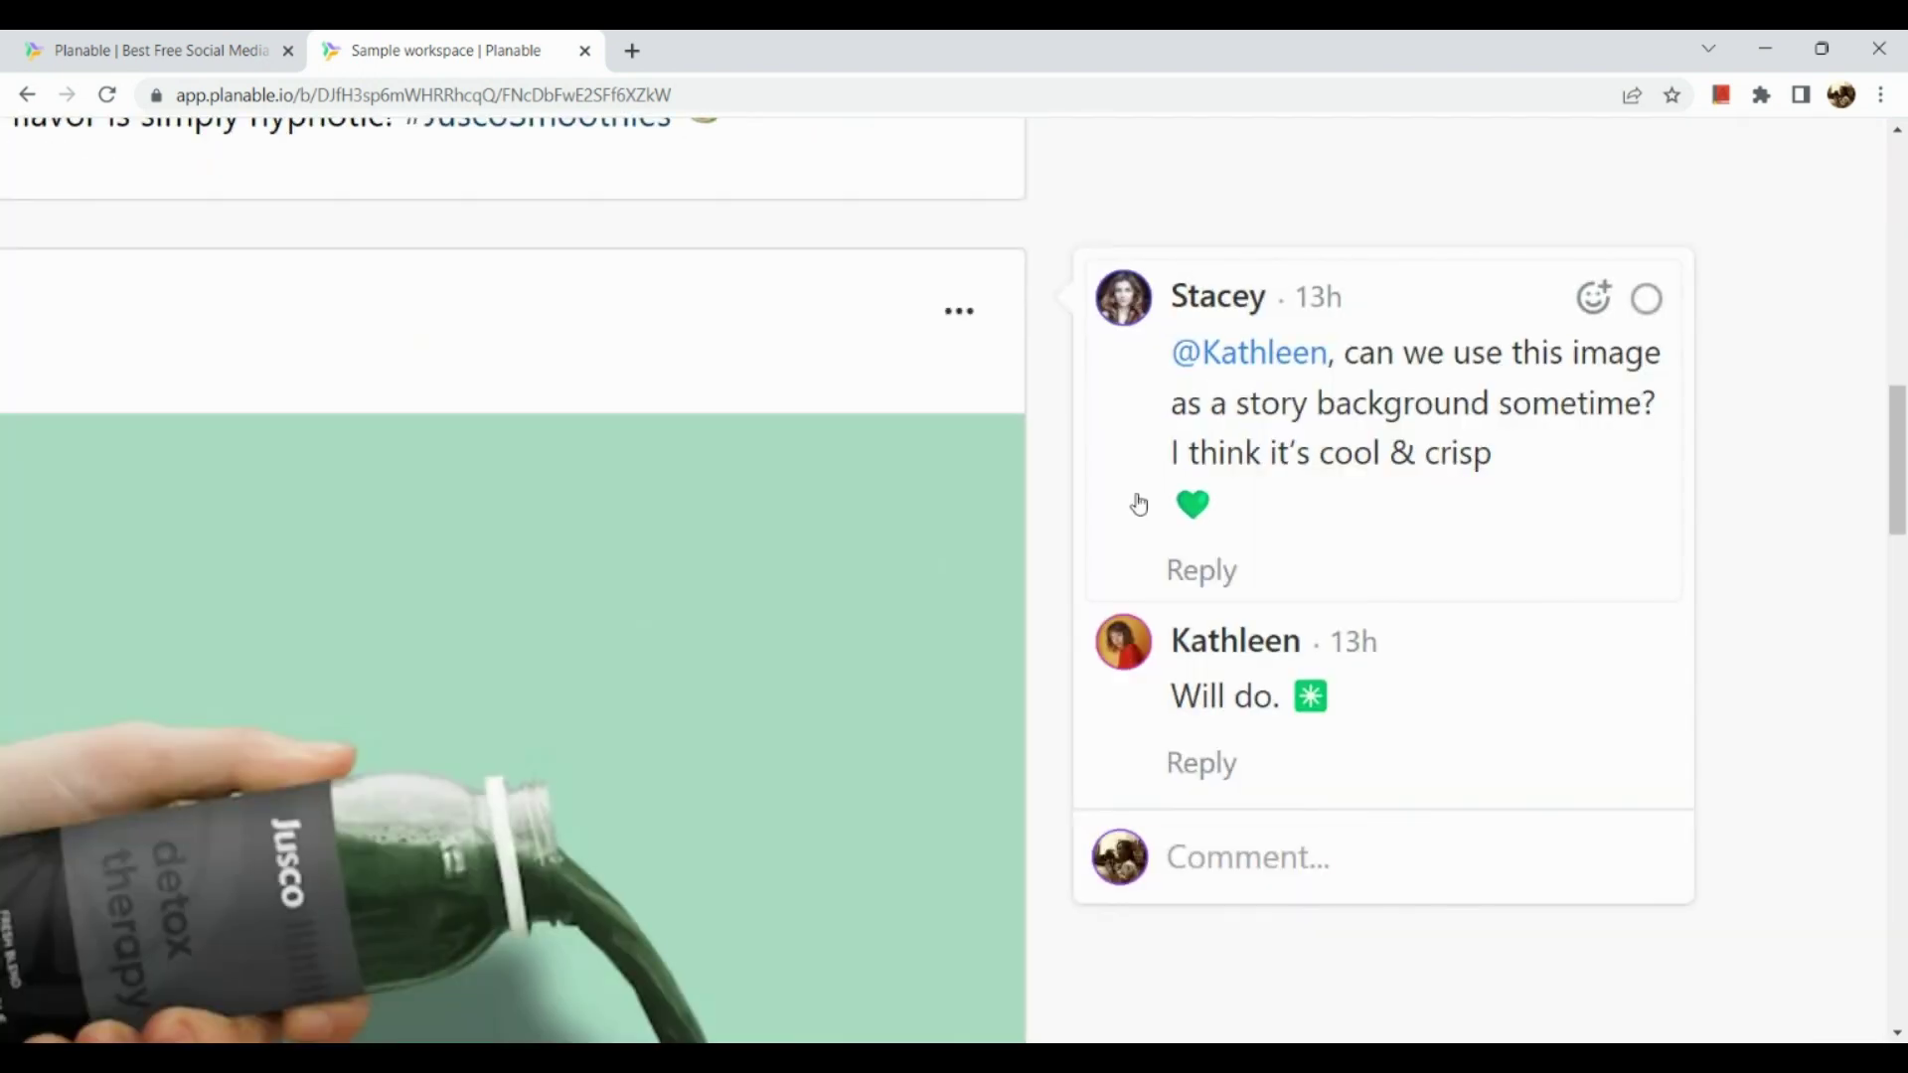
scroll(1339, 623, down, 5)
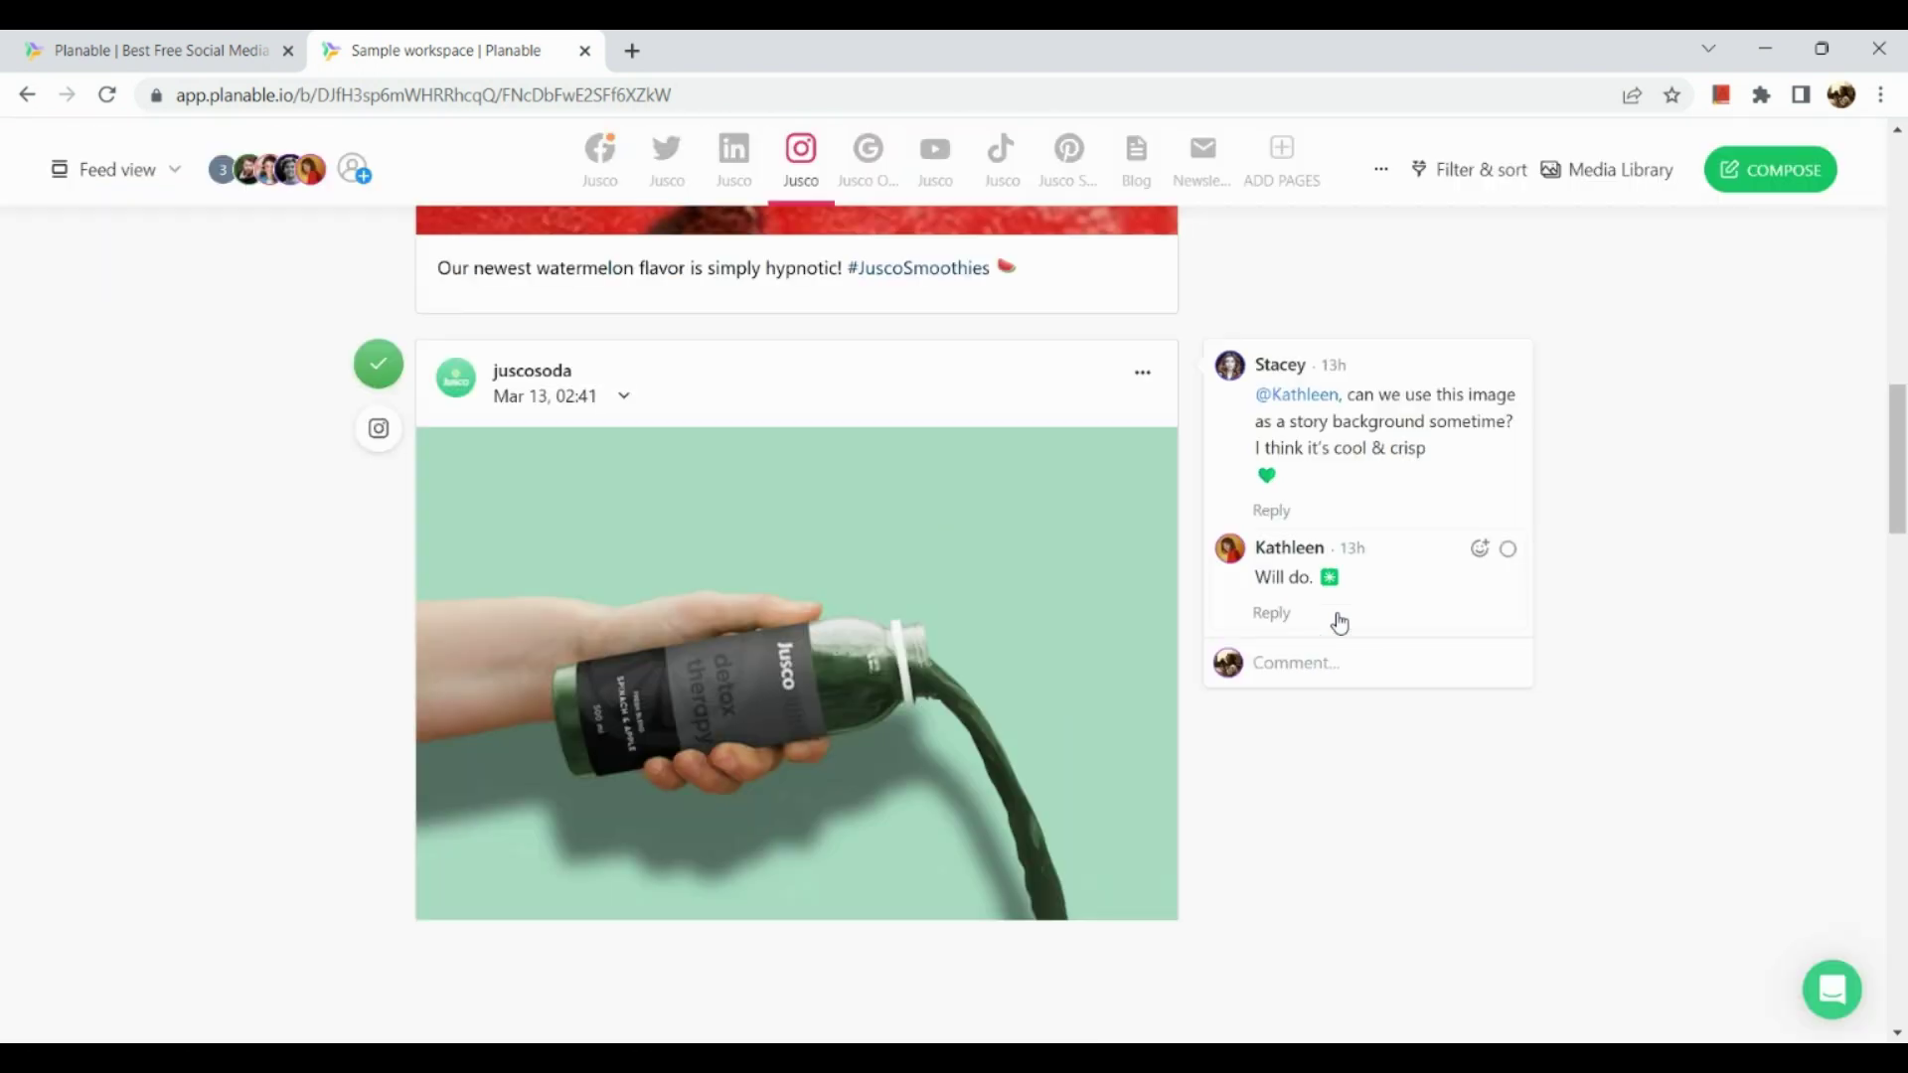
scroll(1386, 537, up, 5)
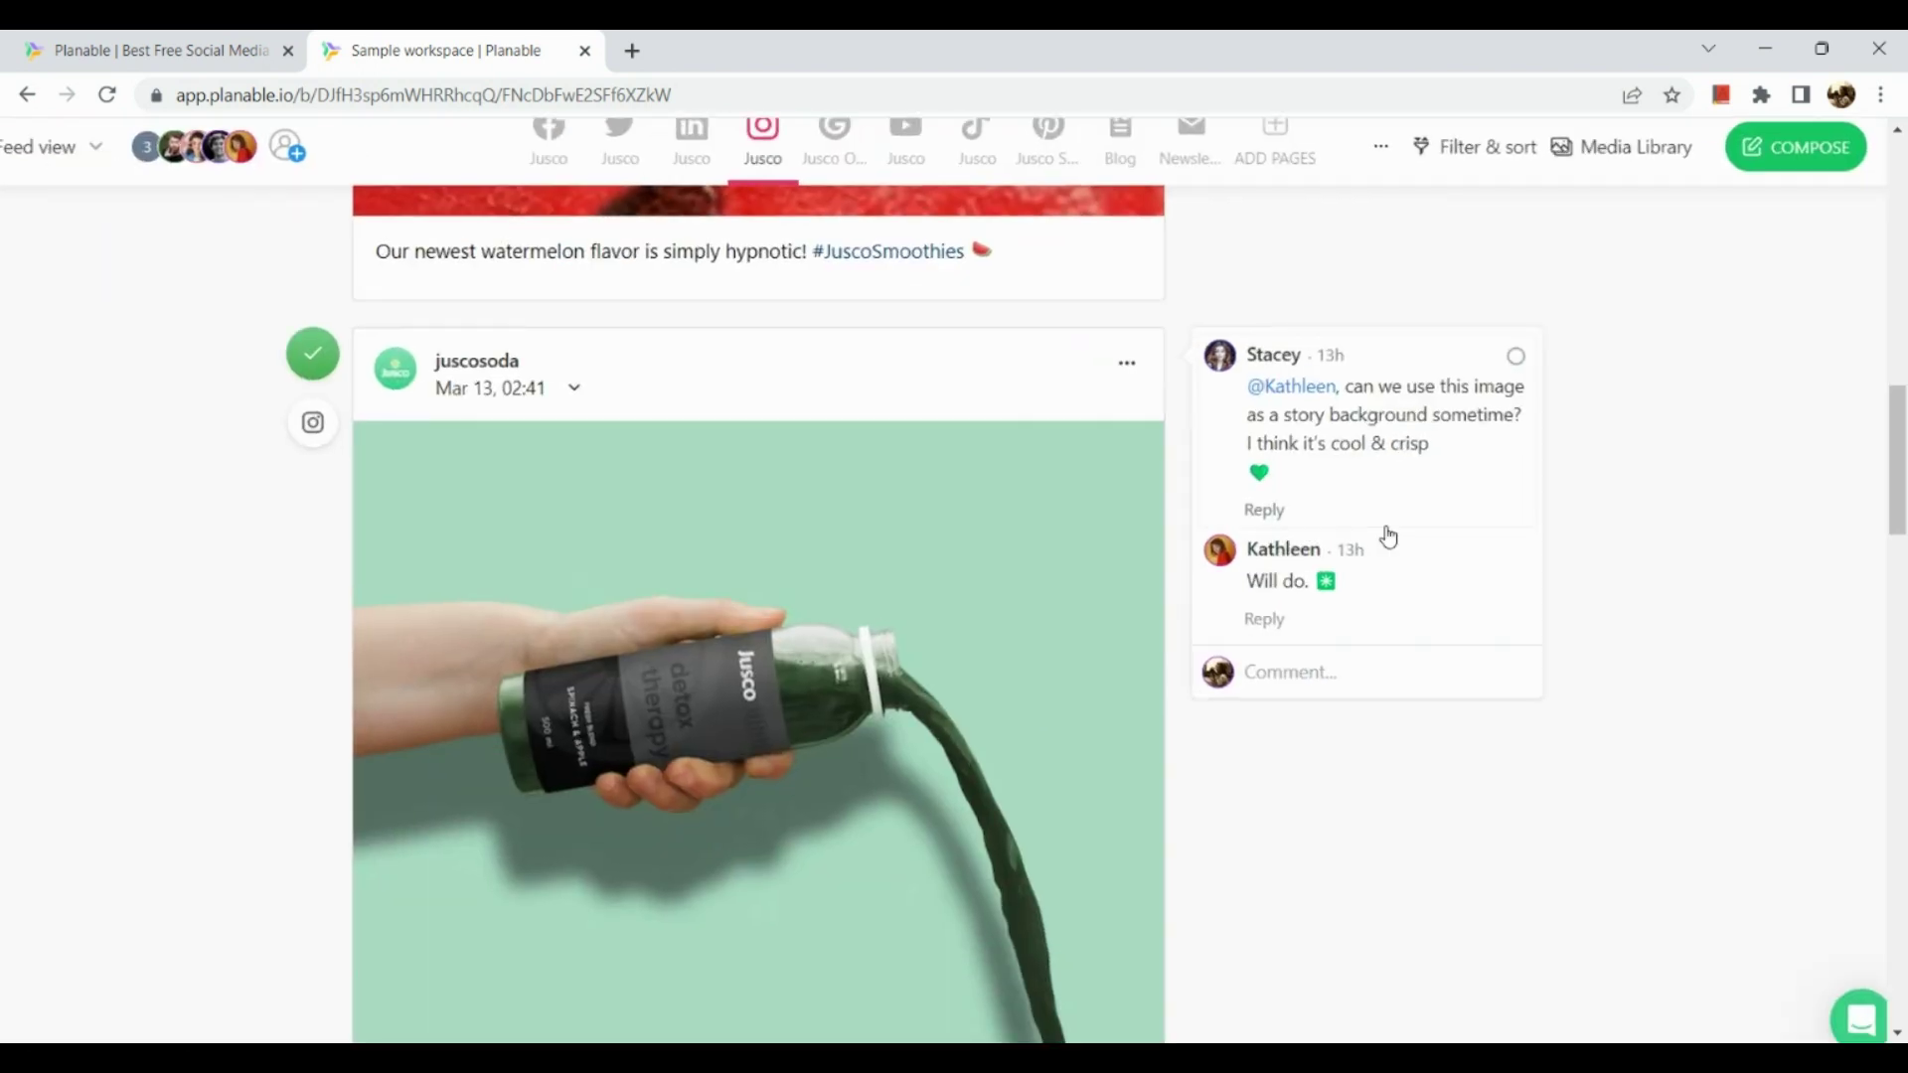
scroll(1388, 537, down, 5)
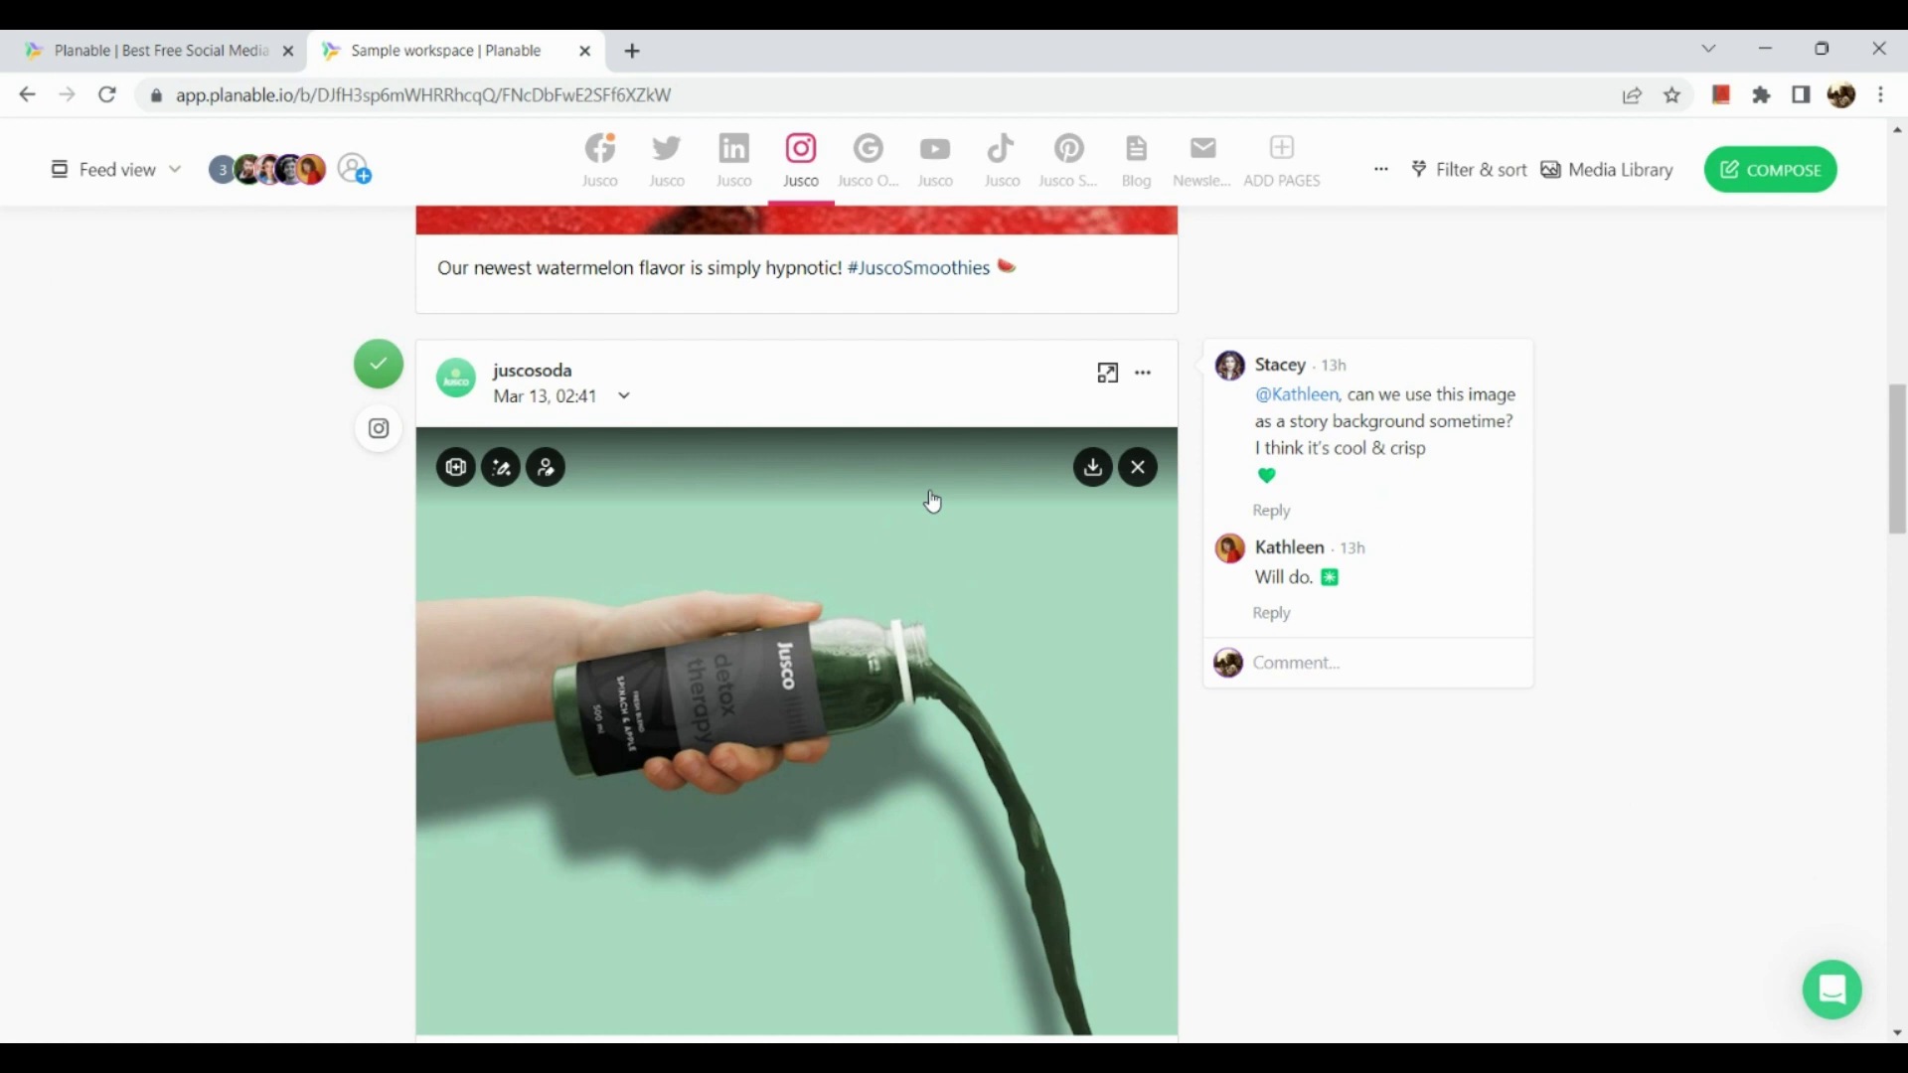
scroll(932, 500, up, 10)
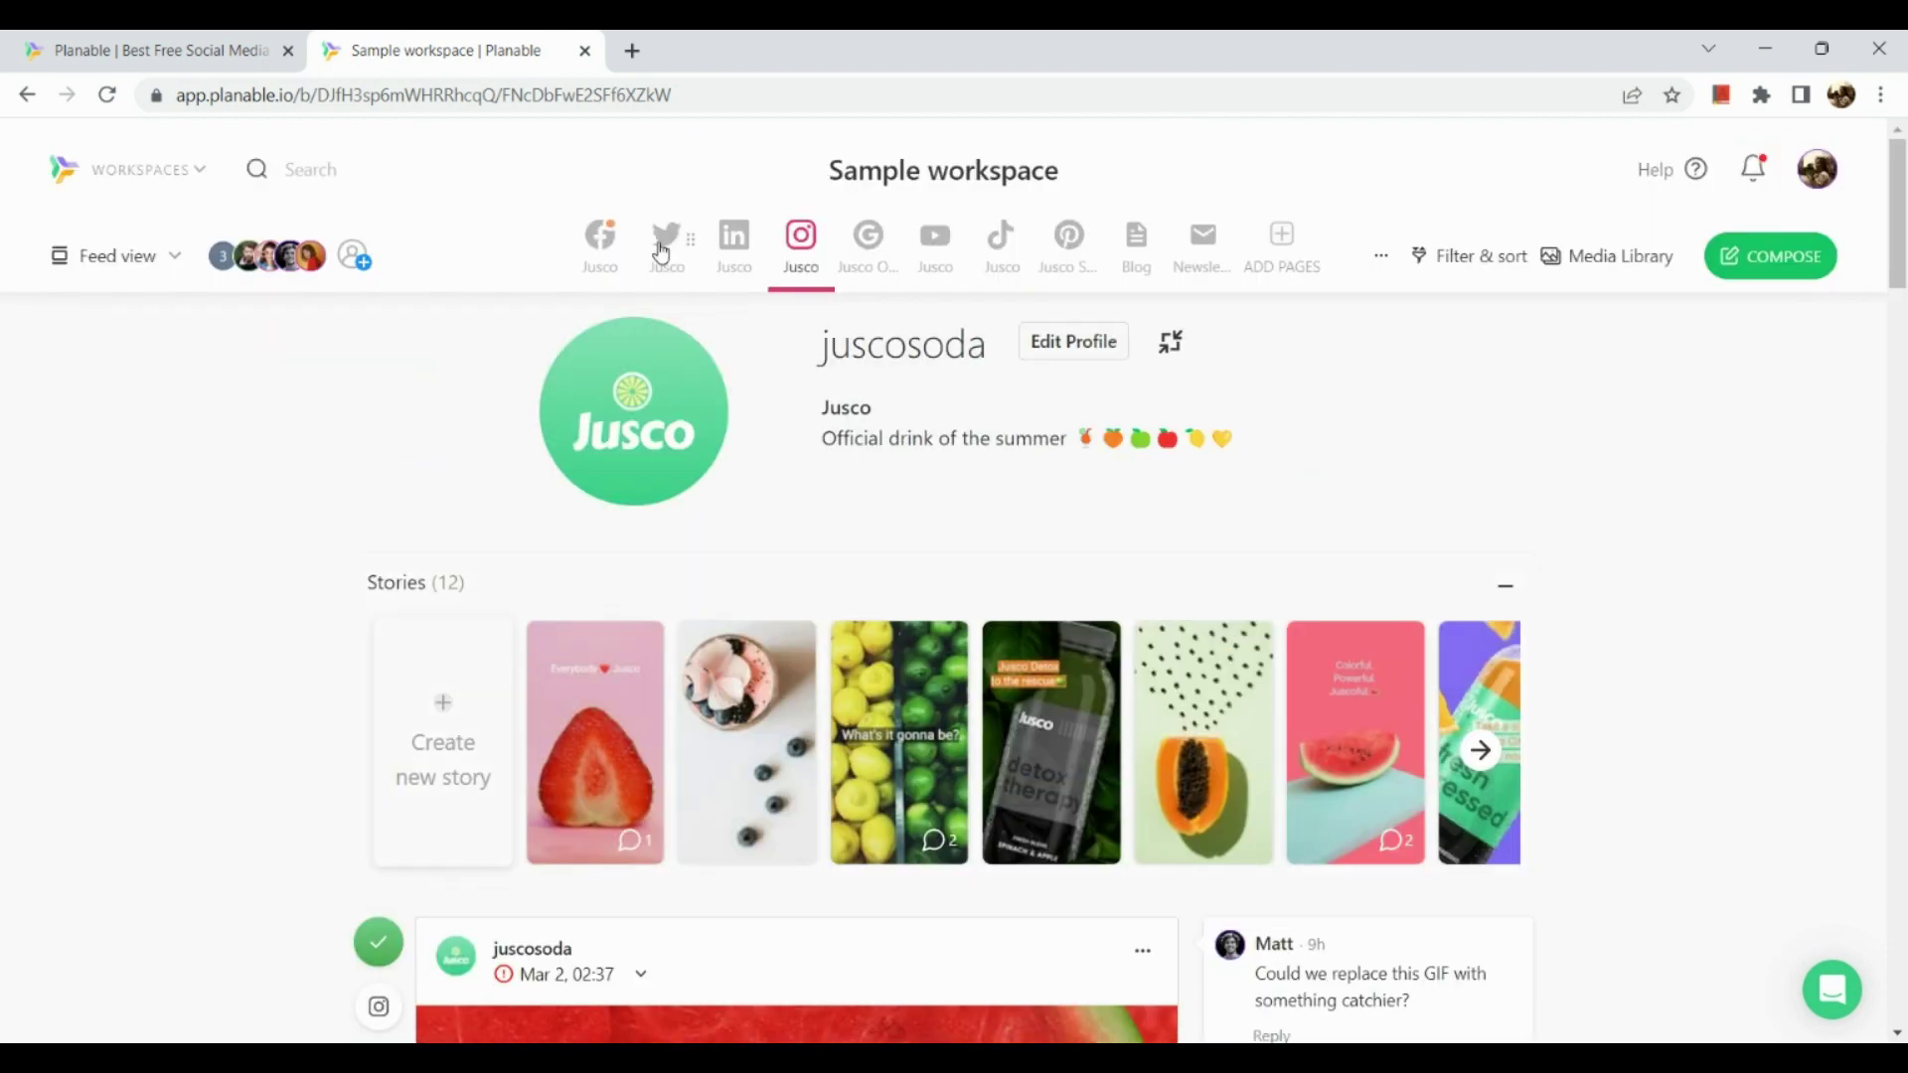
Open the feed's '...' menu listing Import posts, Export posts and Page settings
scroll(576, 278, up, 5)
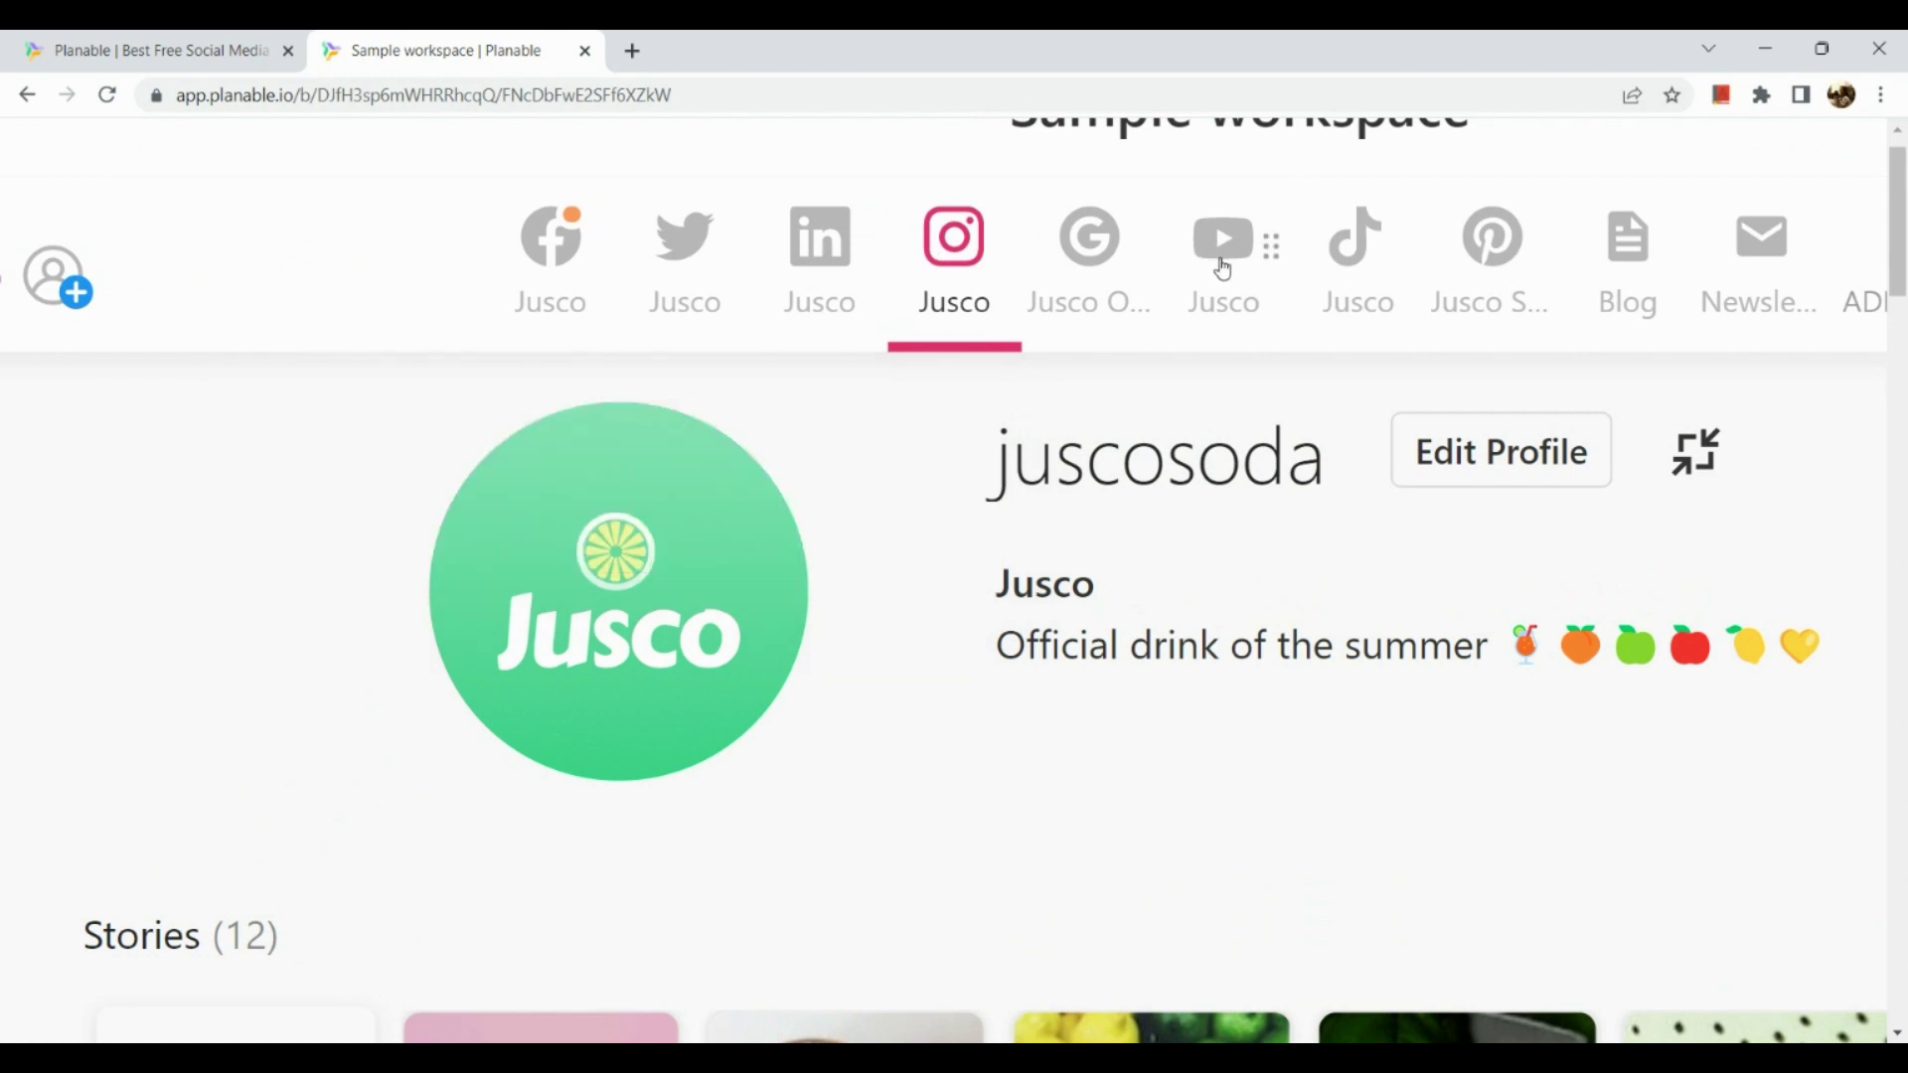
scroll(1222, 264, right, 3)
scroll(1222, 269, right, 3)
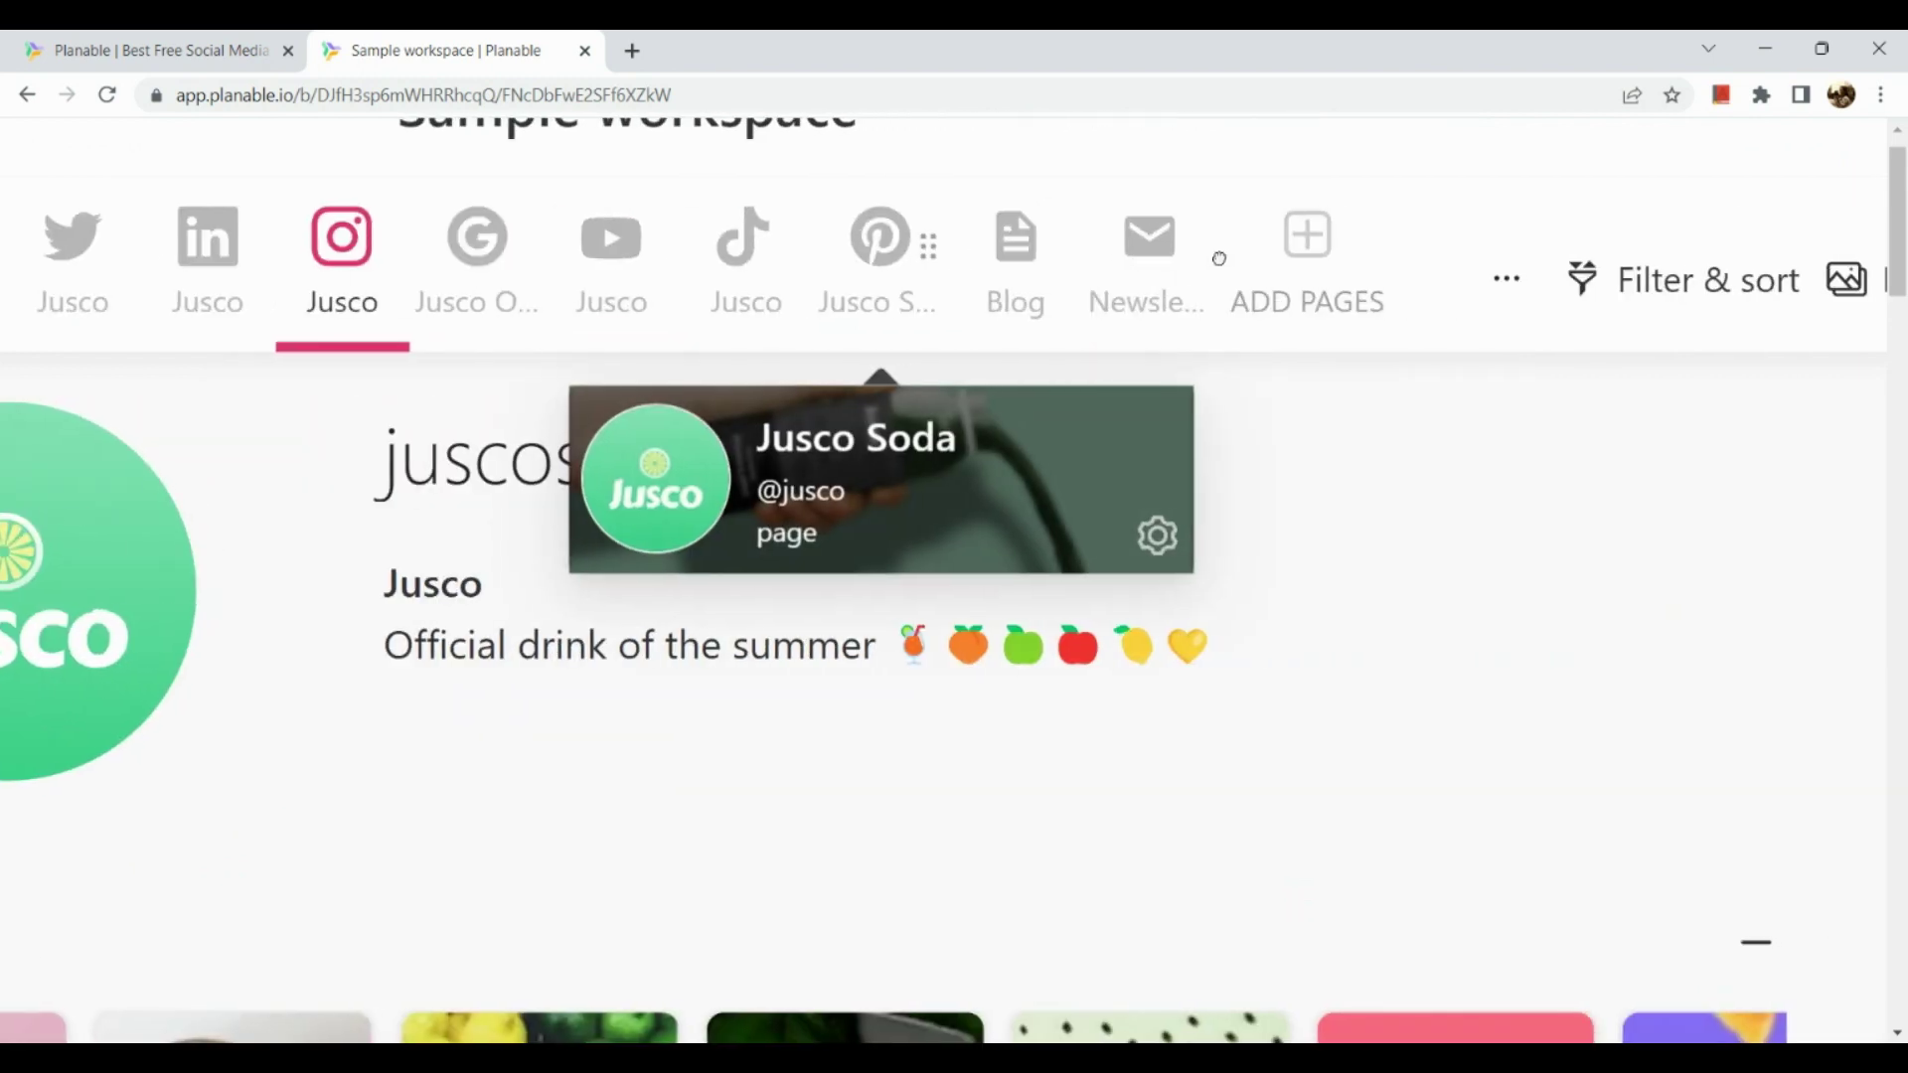
scroll(1218, 260, down, 2)
scroll(1220, 257, down, 3)
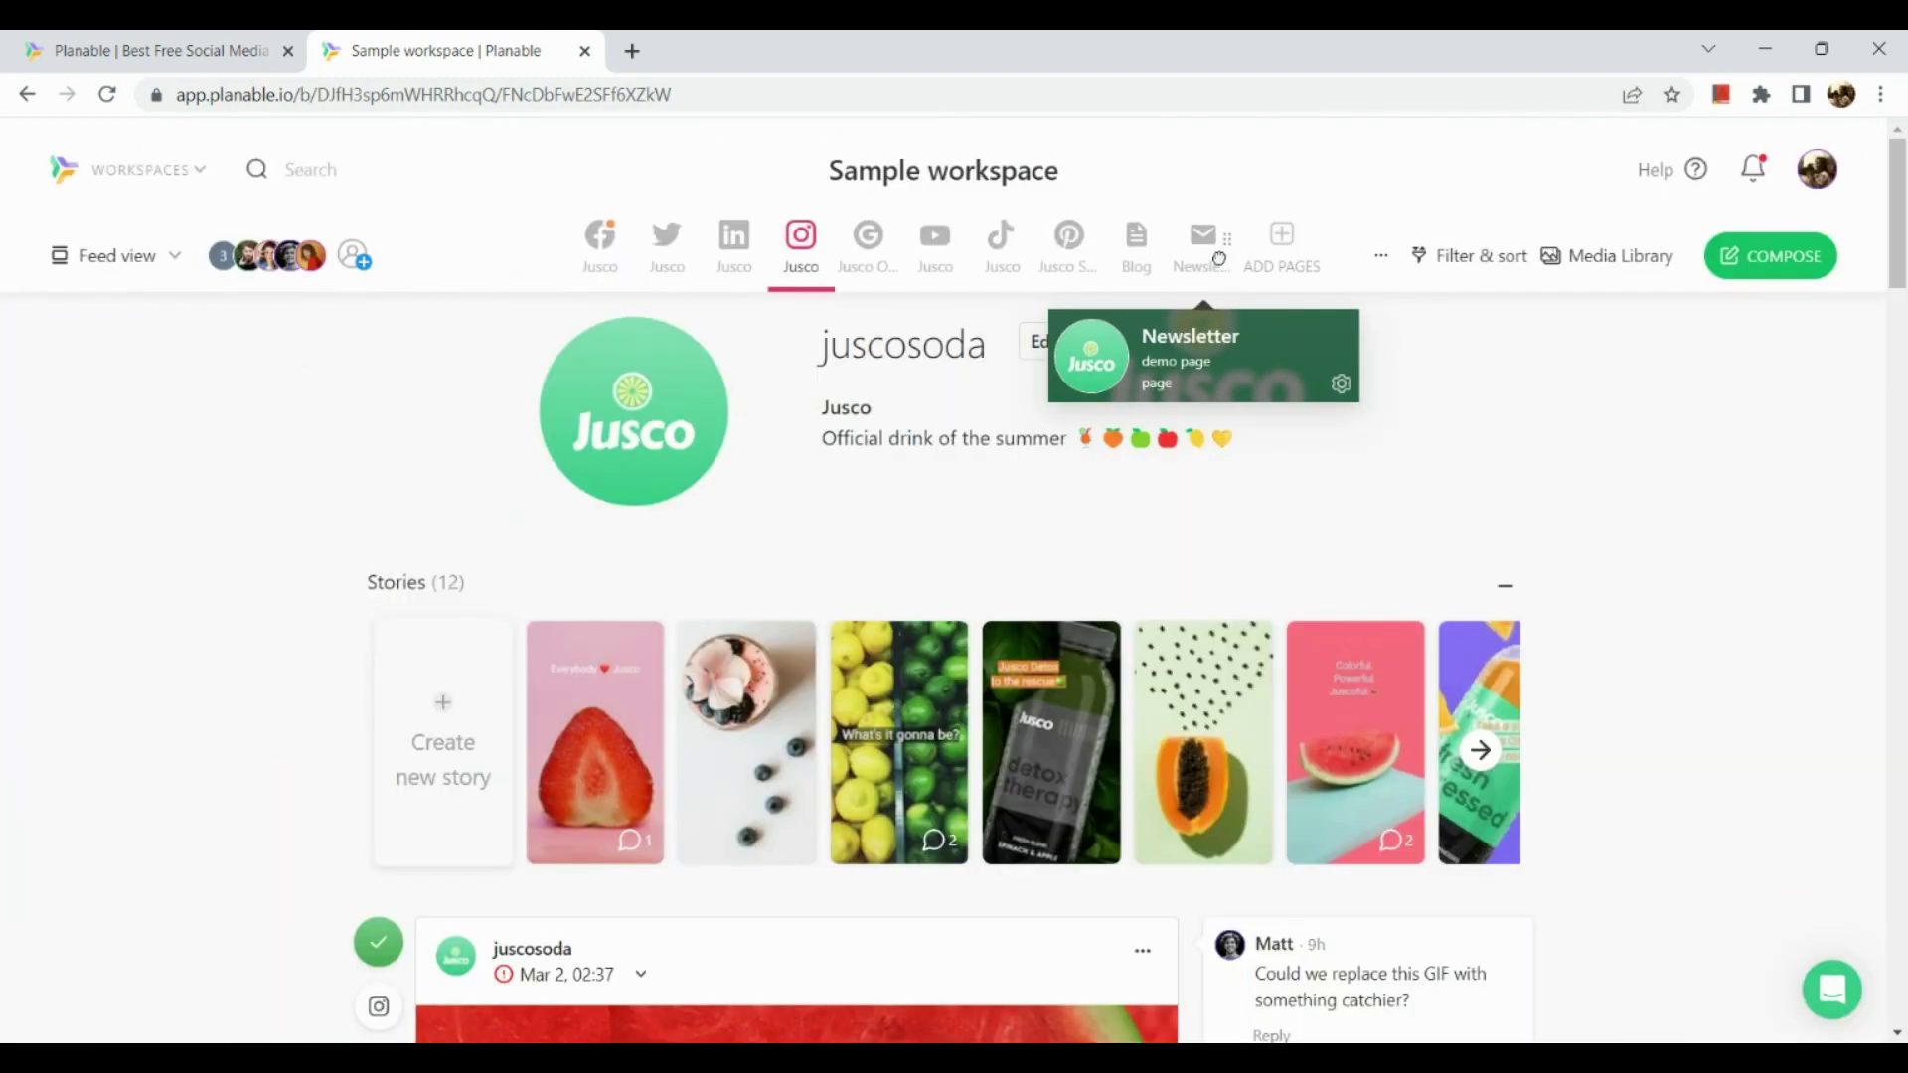
click(1395, 270)
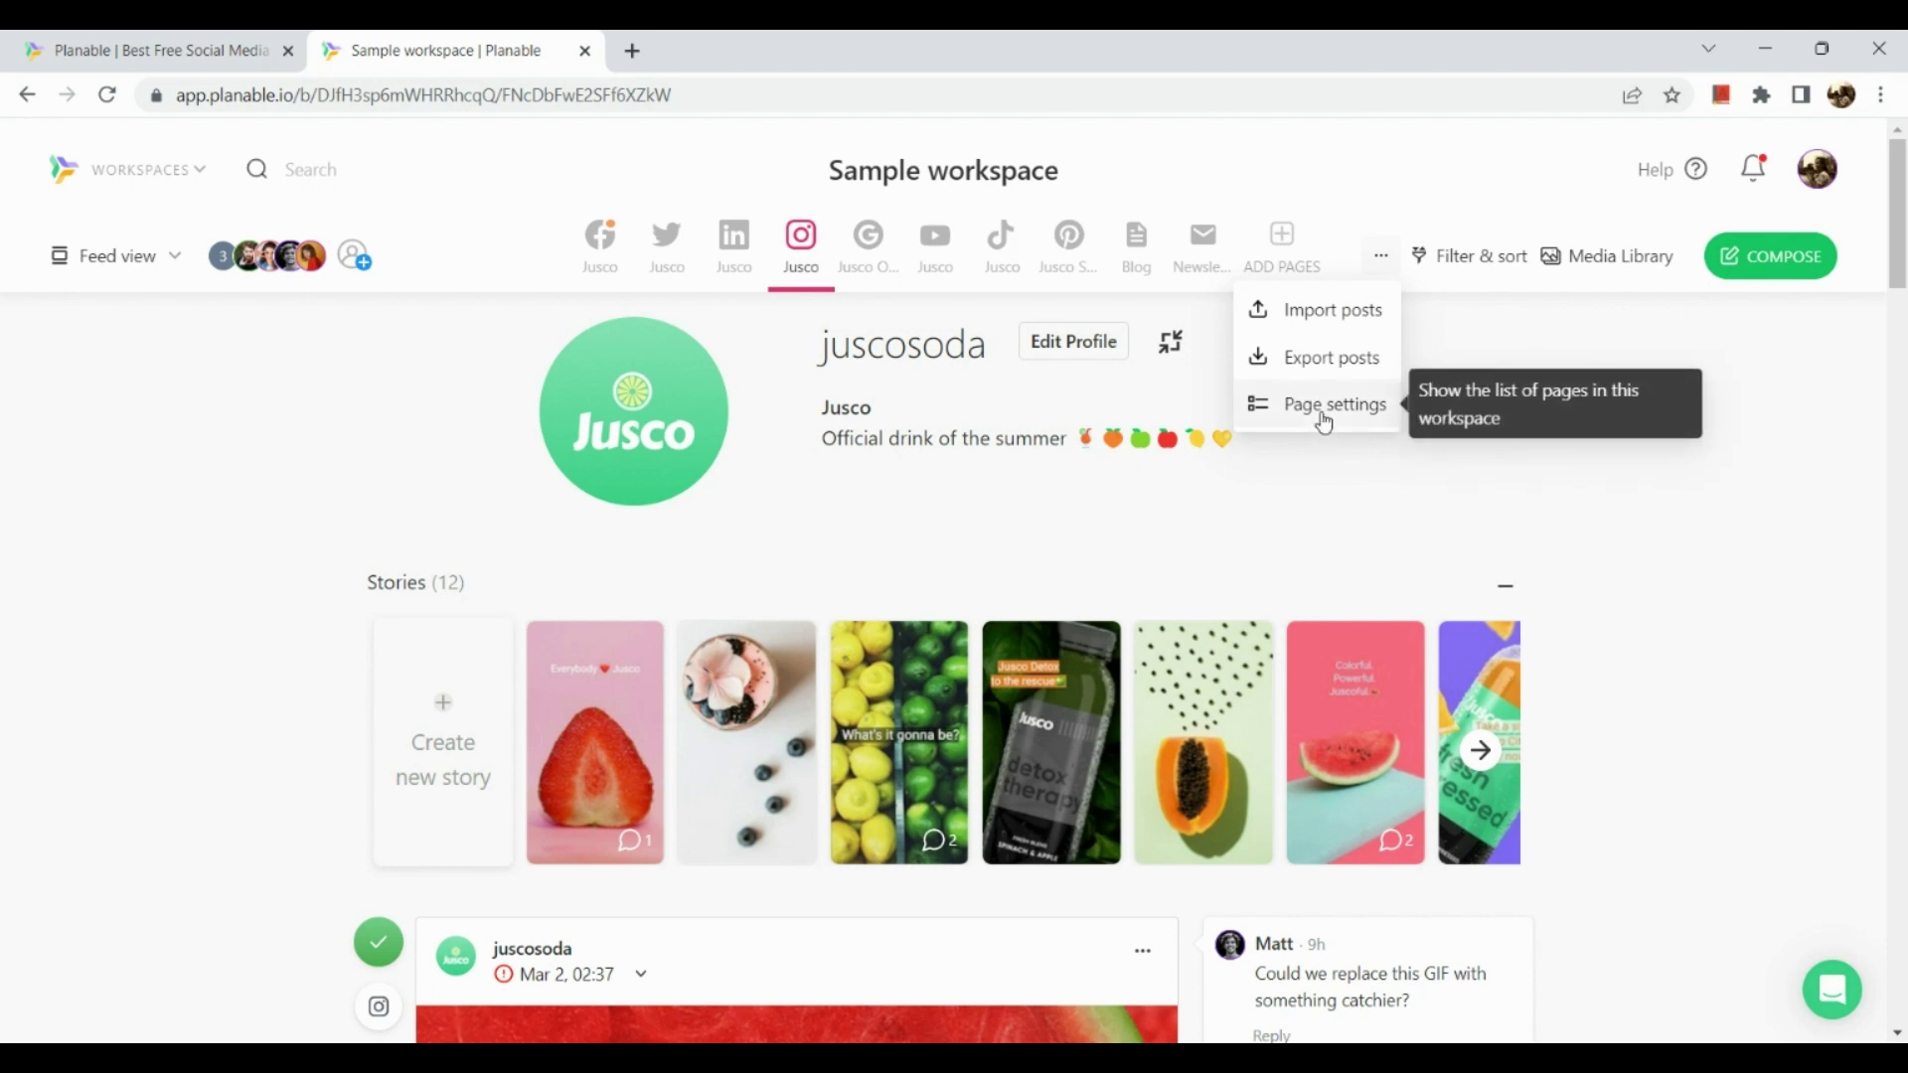
Open Filter & sort and expand the Approval Status, Post Status and Feedback & Activity filters
click(1510, 259)
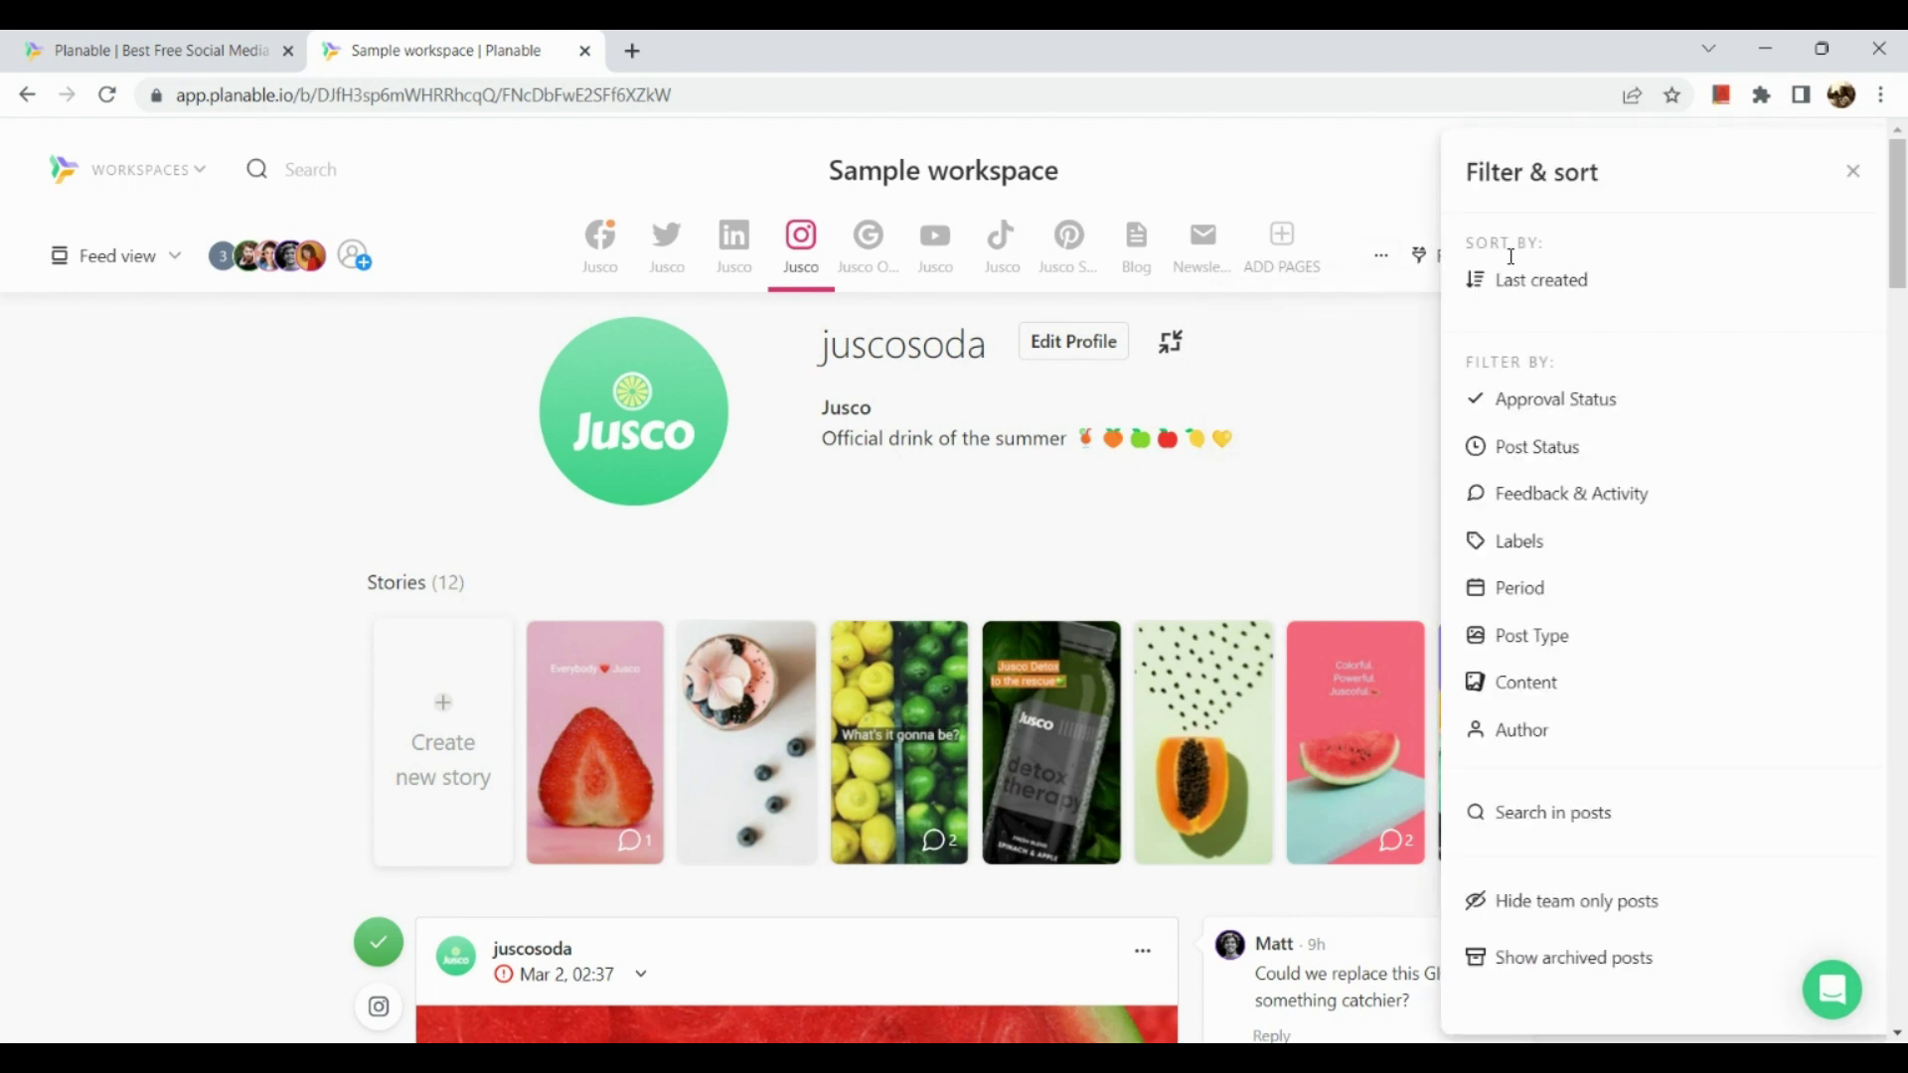
scroll(1610, 421, down, 1)
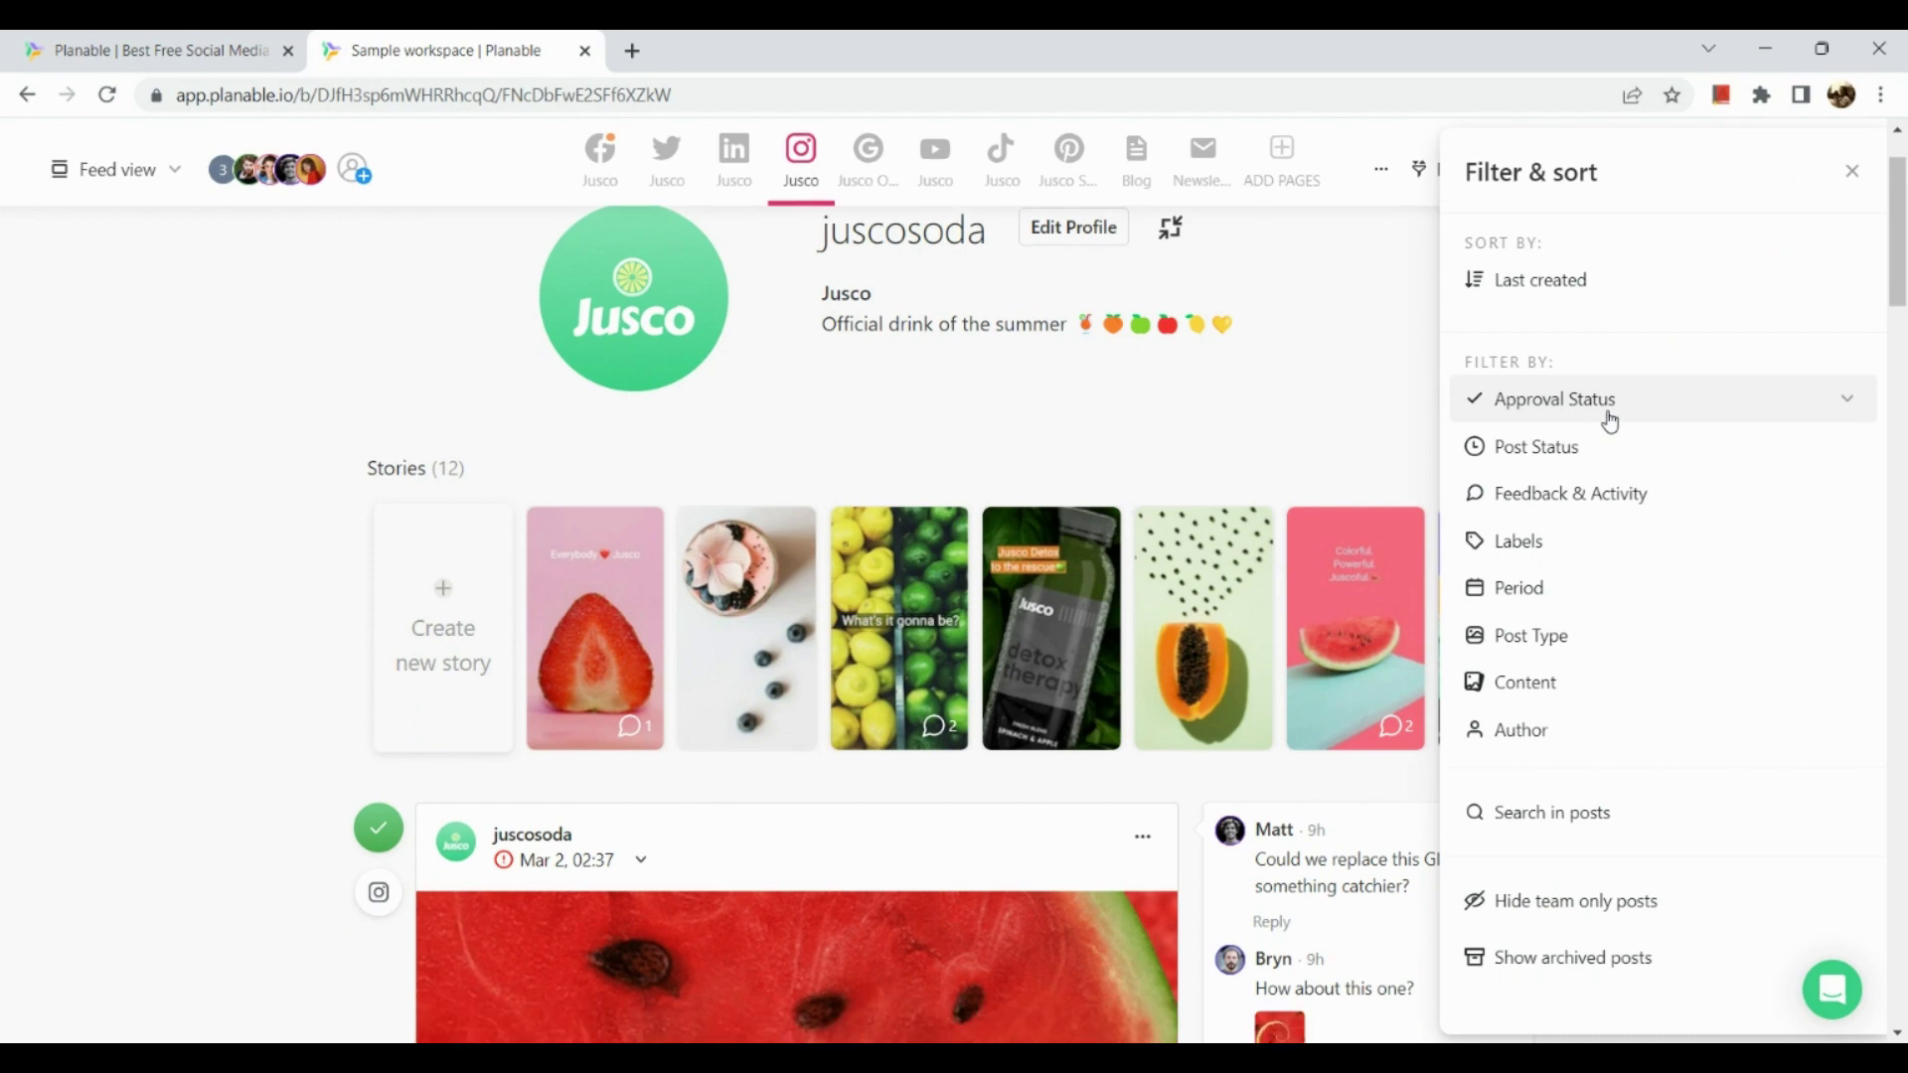
click(1608, 410)
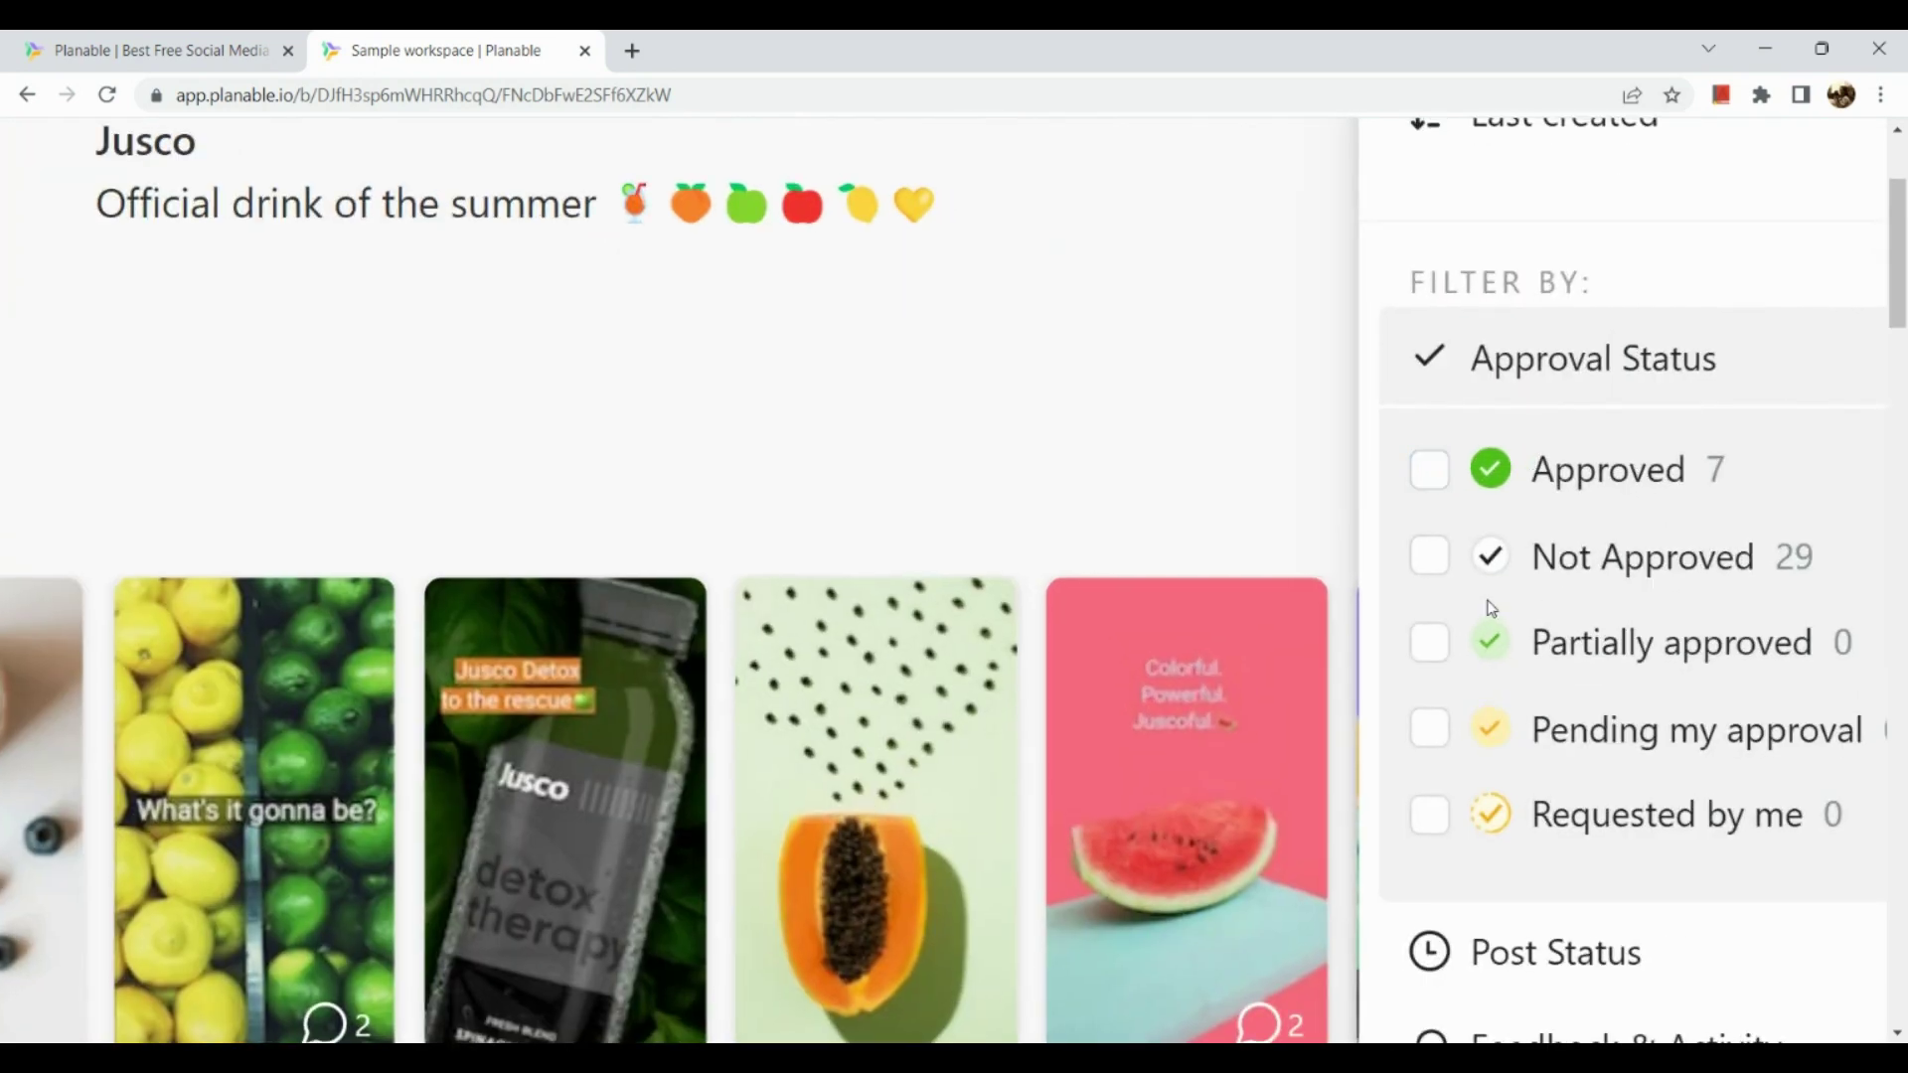
scroll(1451, 622, down, 1)
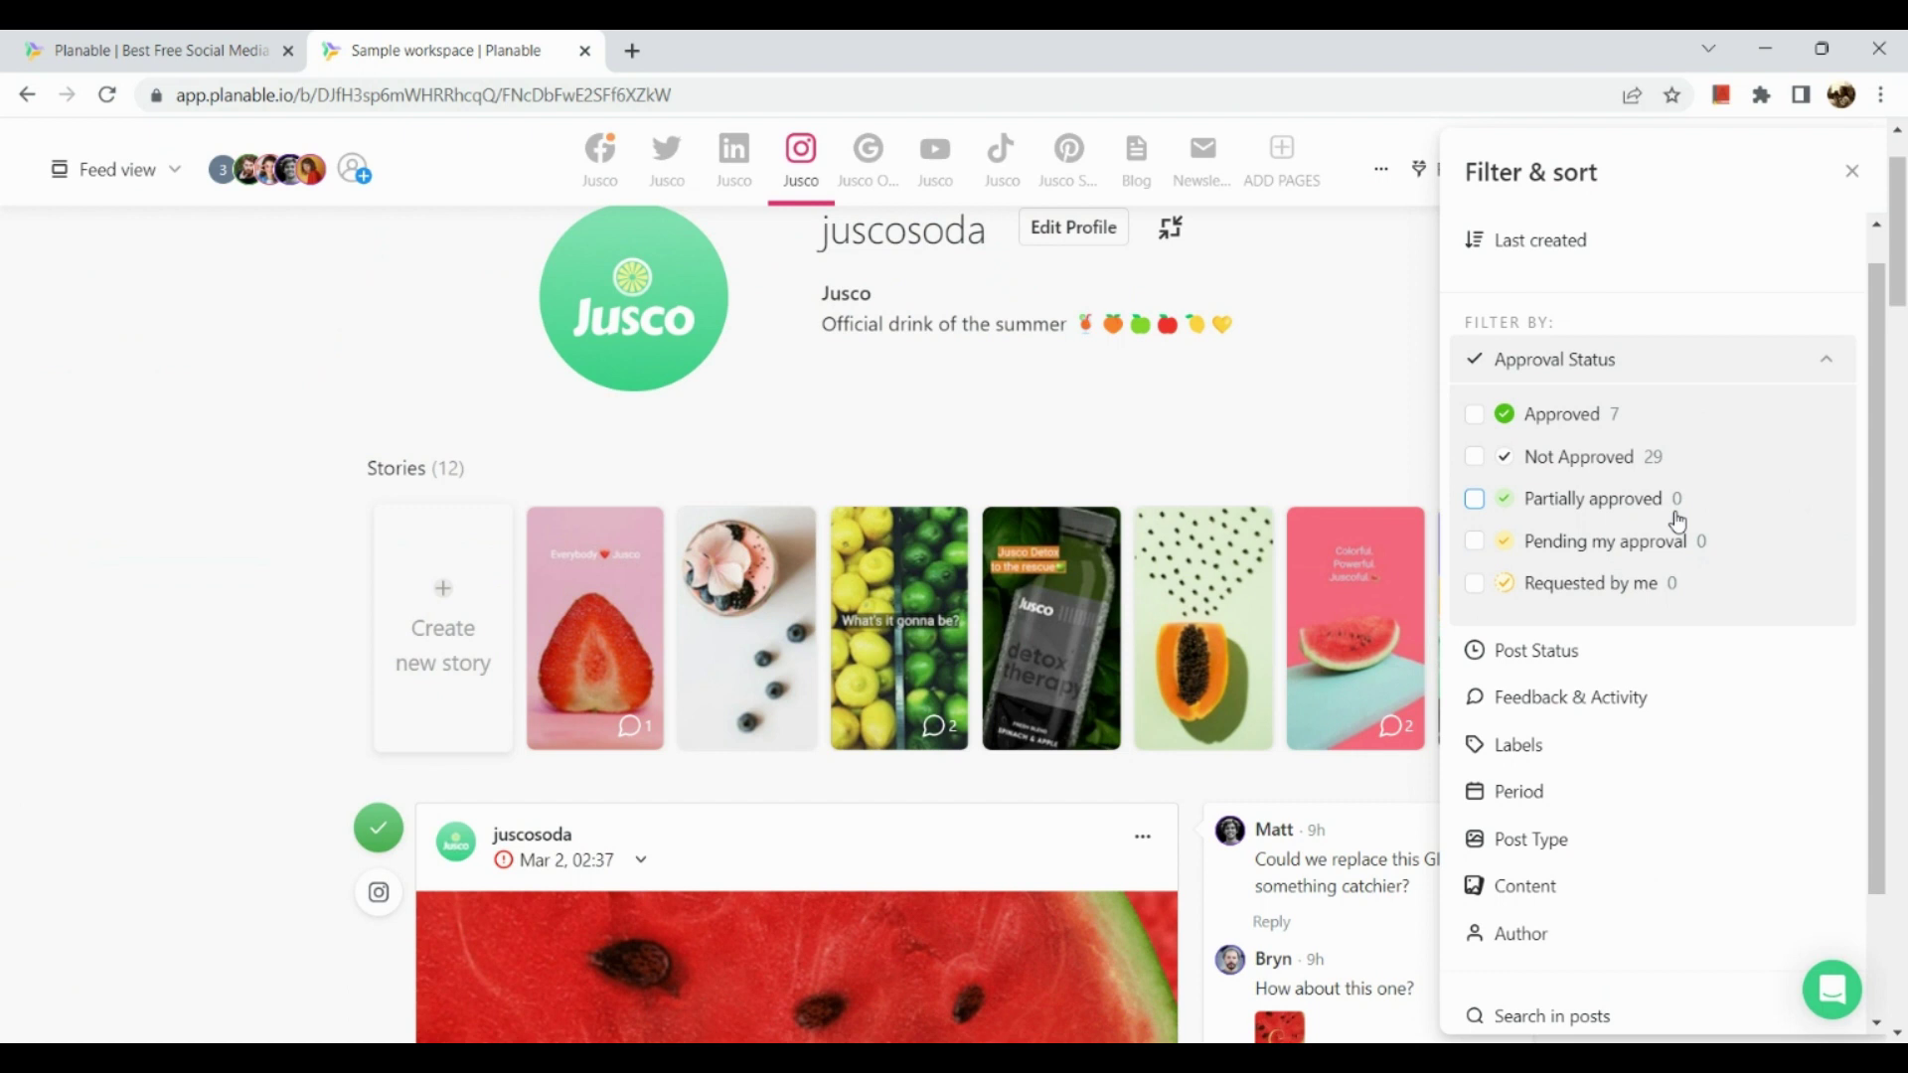
scroll(1640, 696, down, 1)
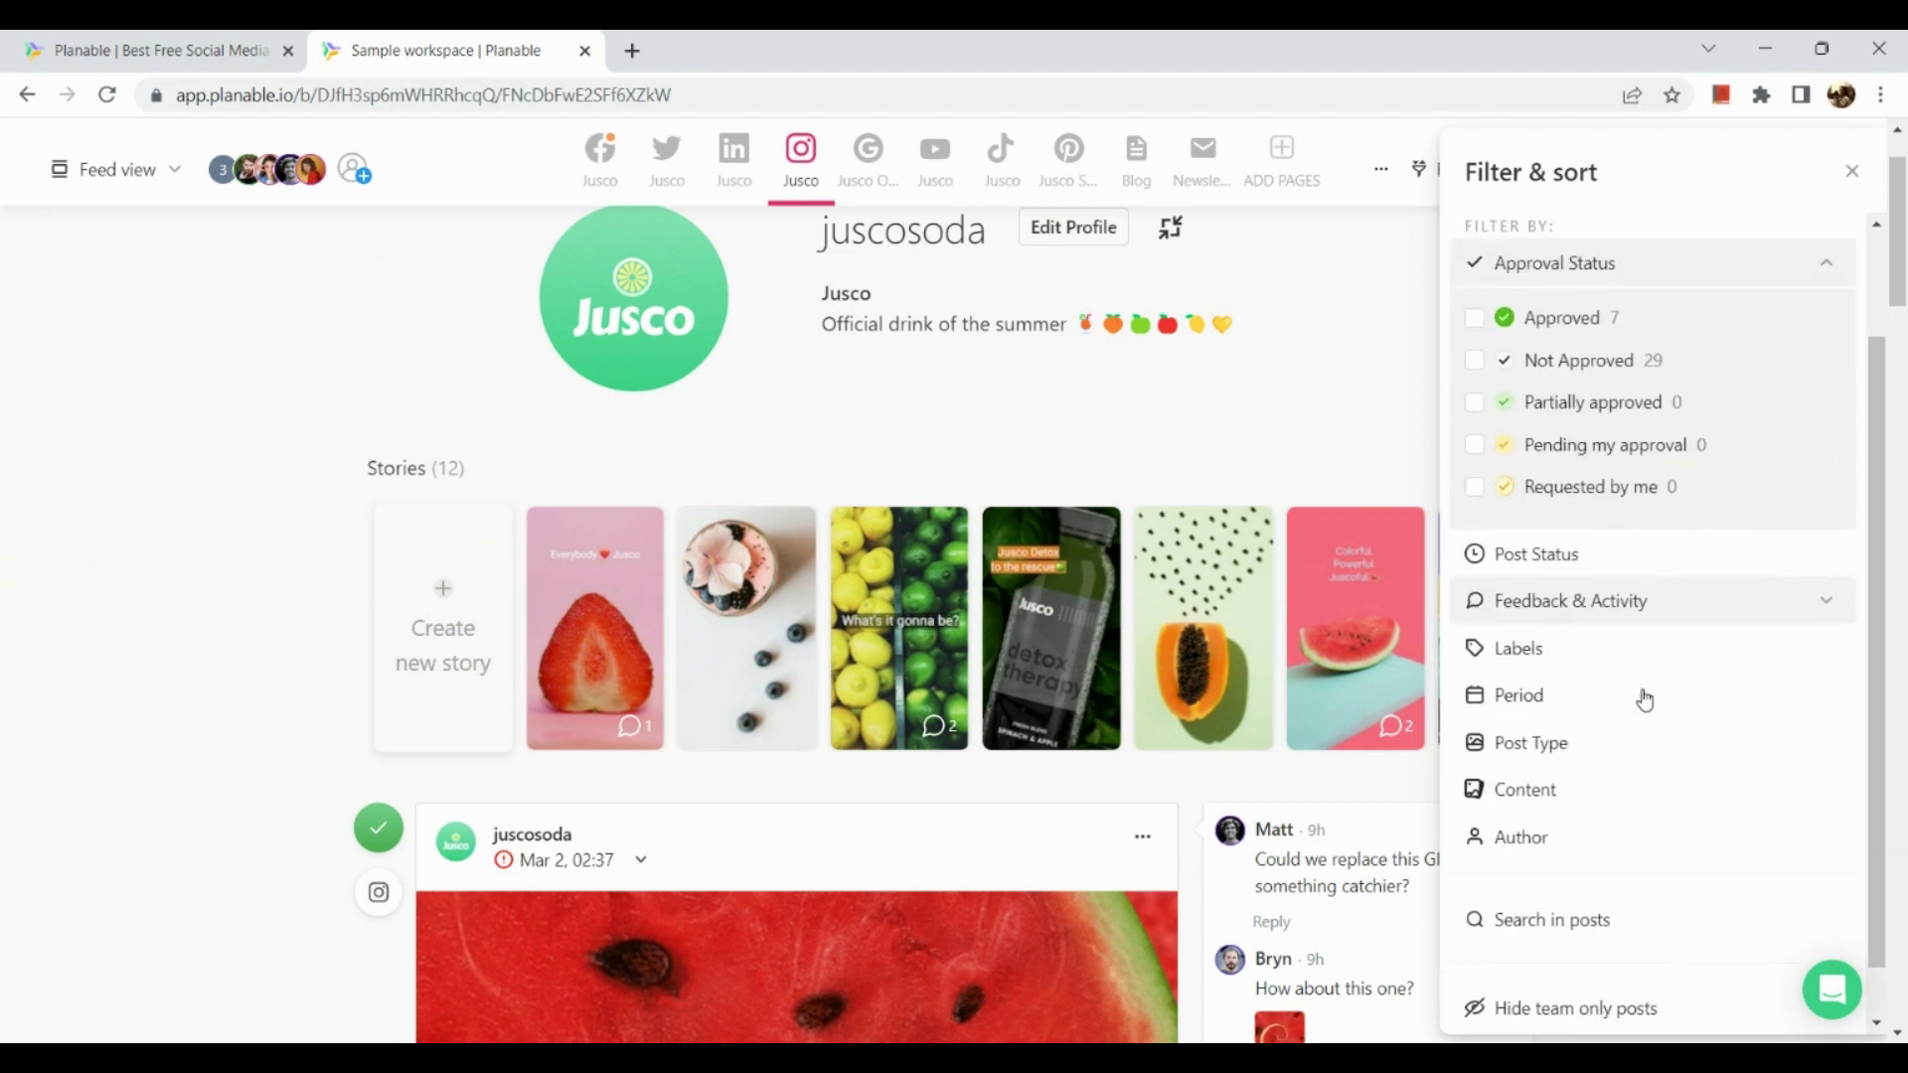
click(1641, 562)
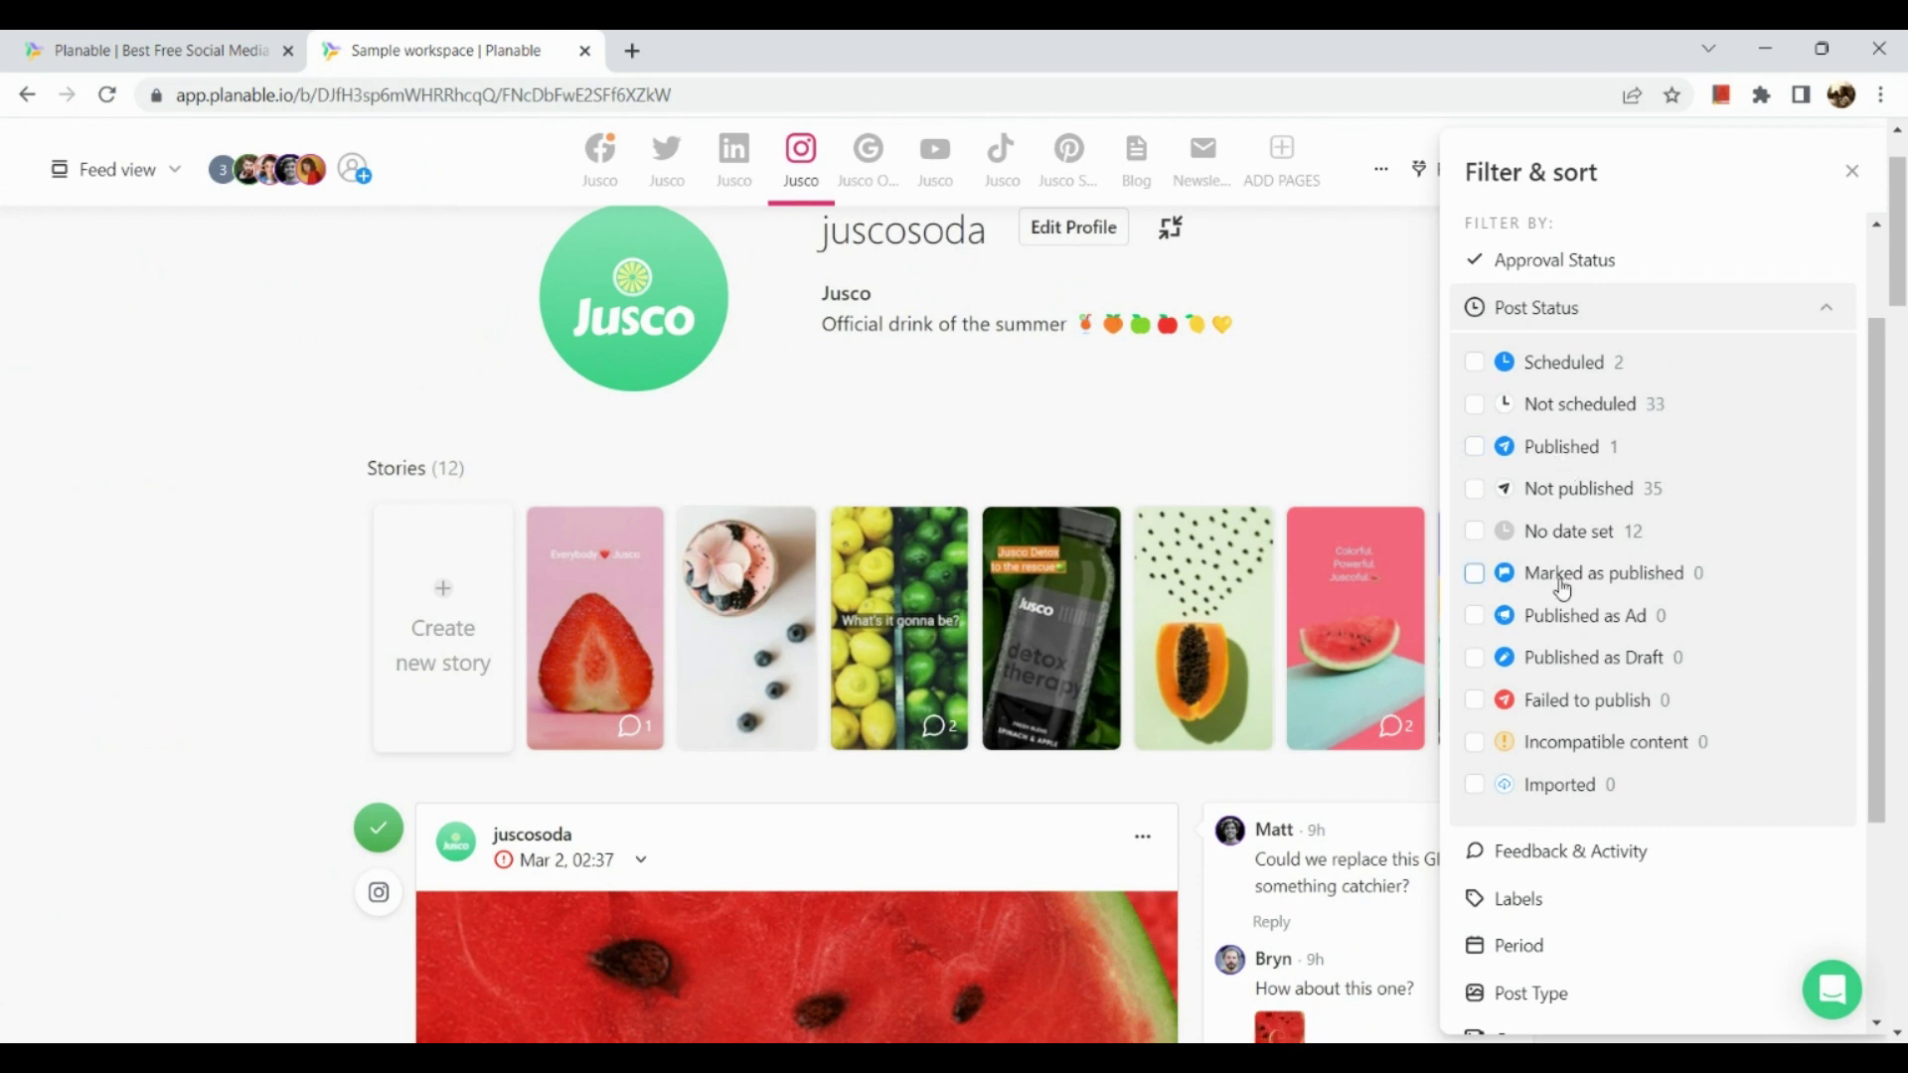
scroll(1567, 588, down, 2)
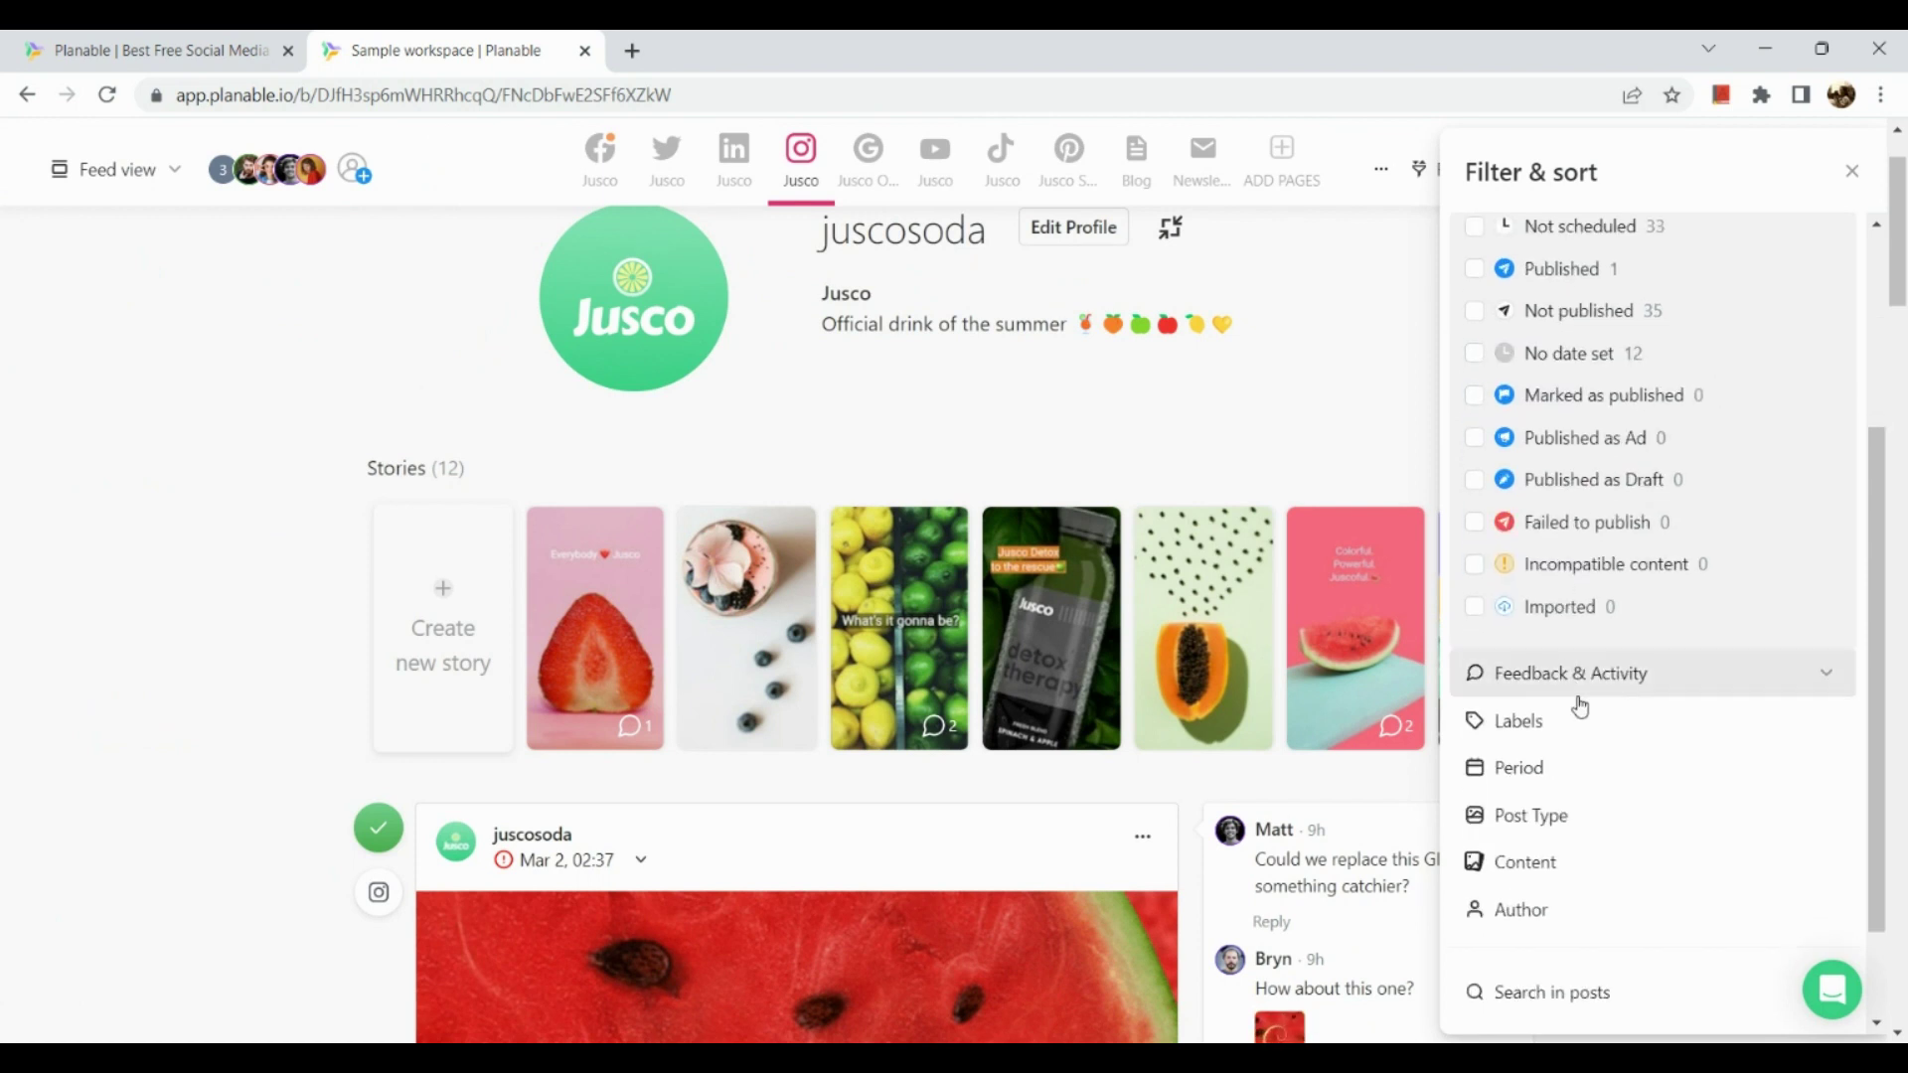
click(1579, 695)
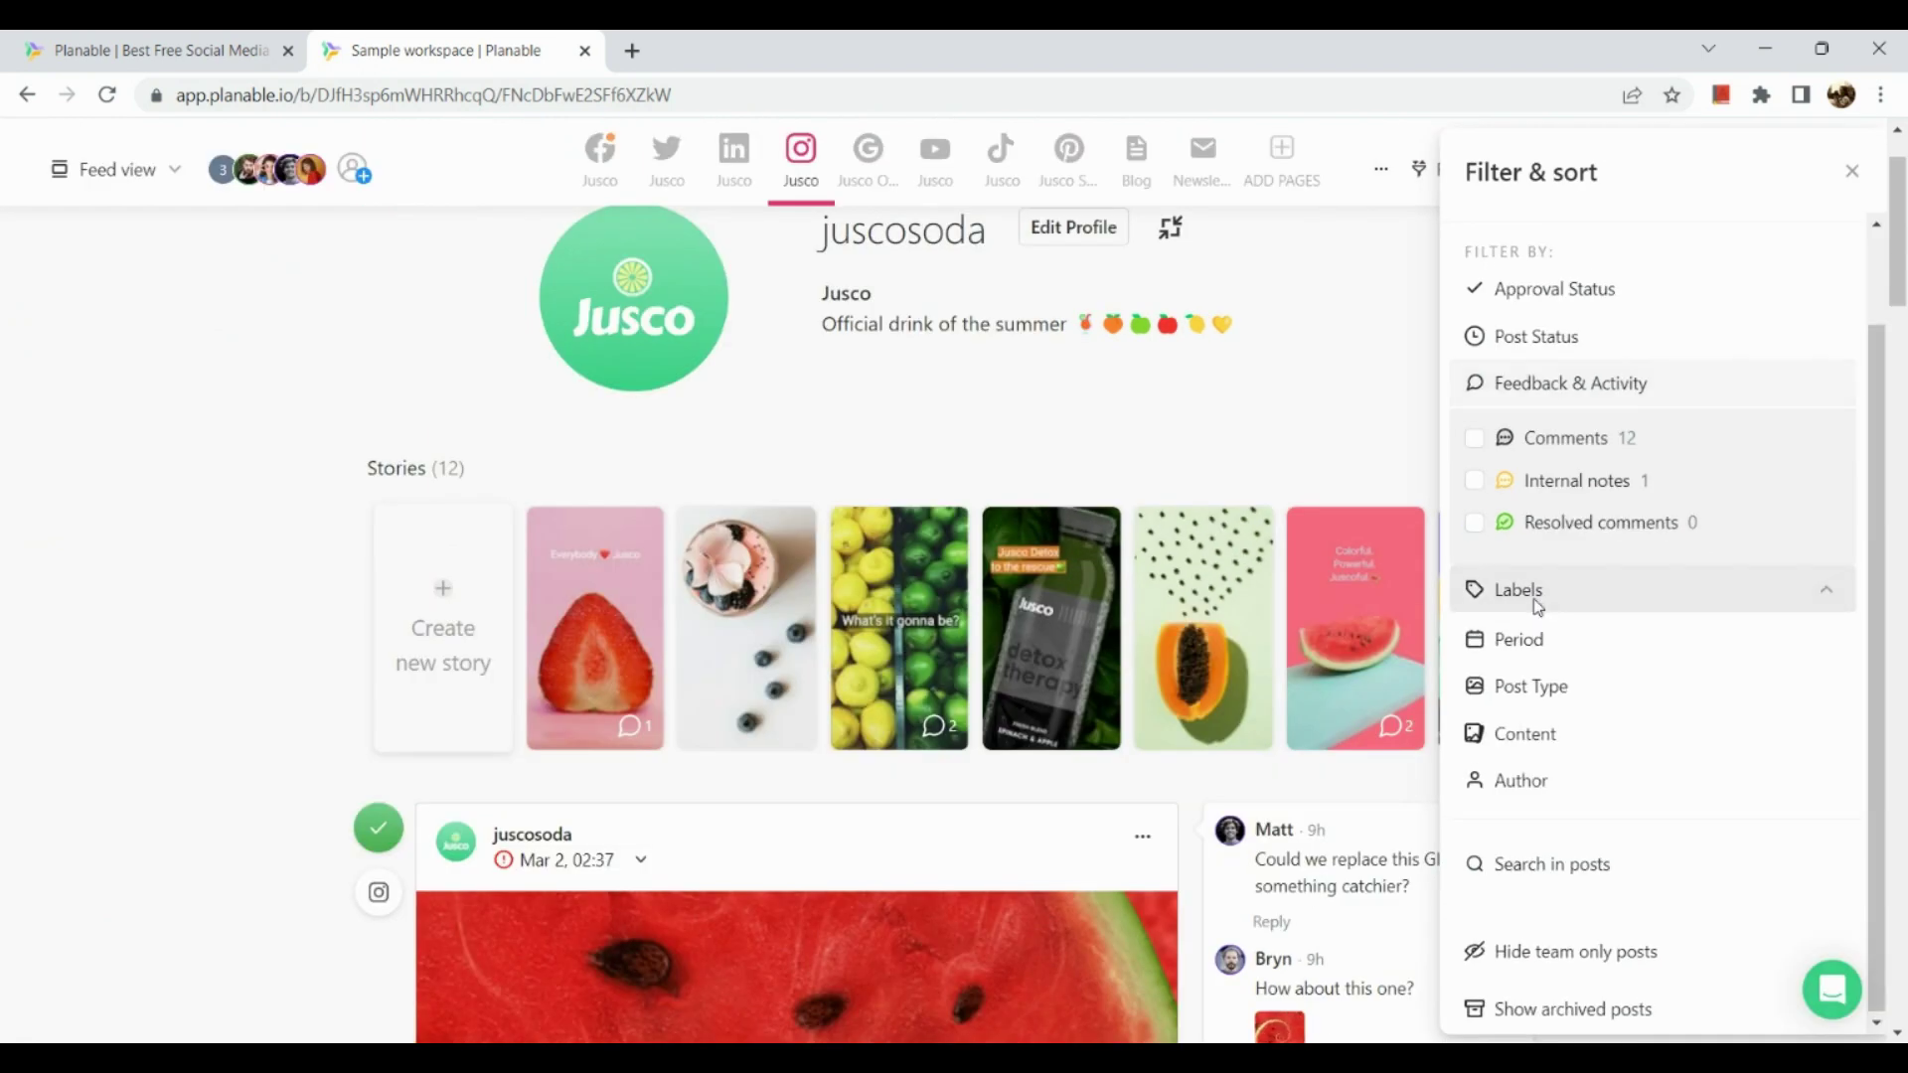
Expand the Labels, Period, Post Type, Content and Author filter sections in turn
click(1538, 606)
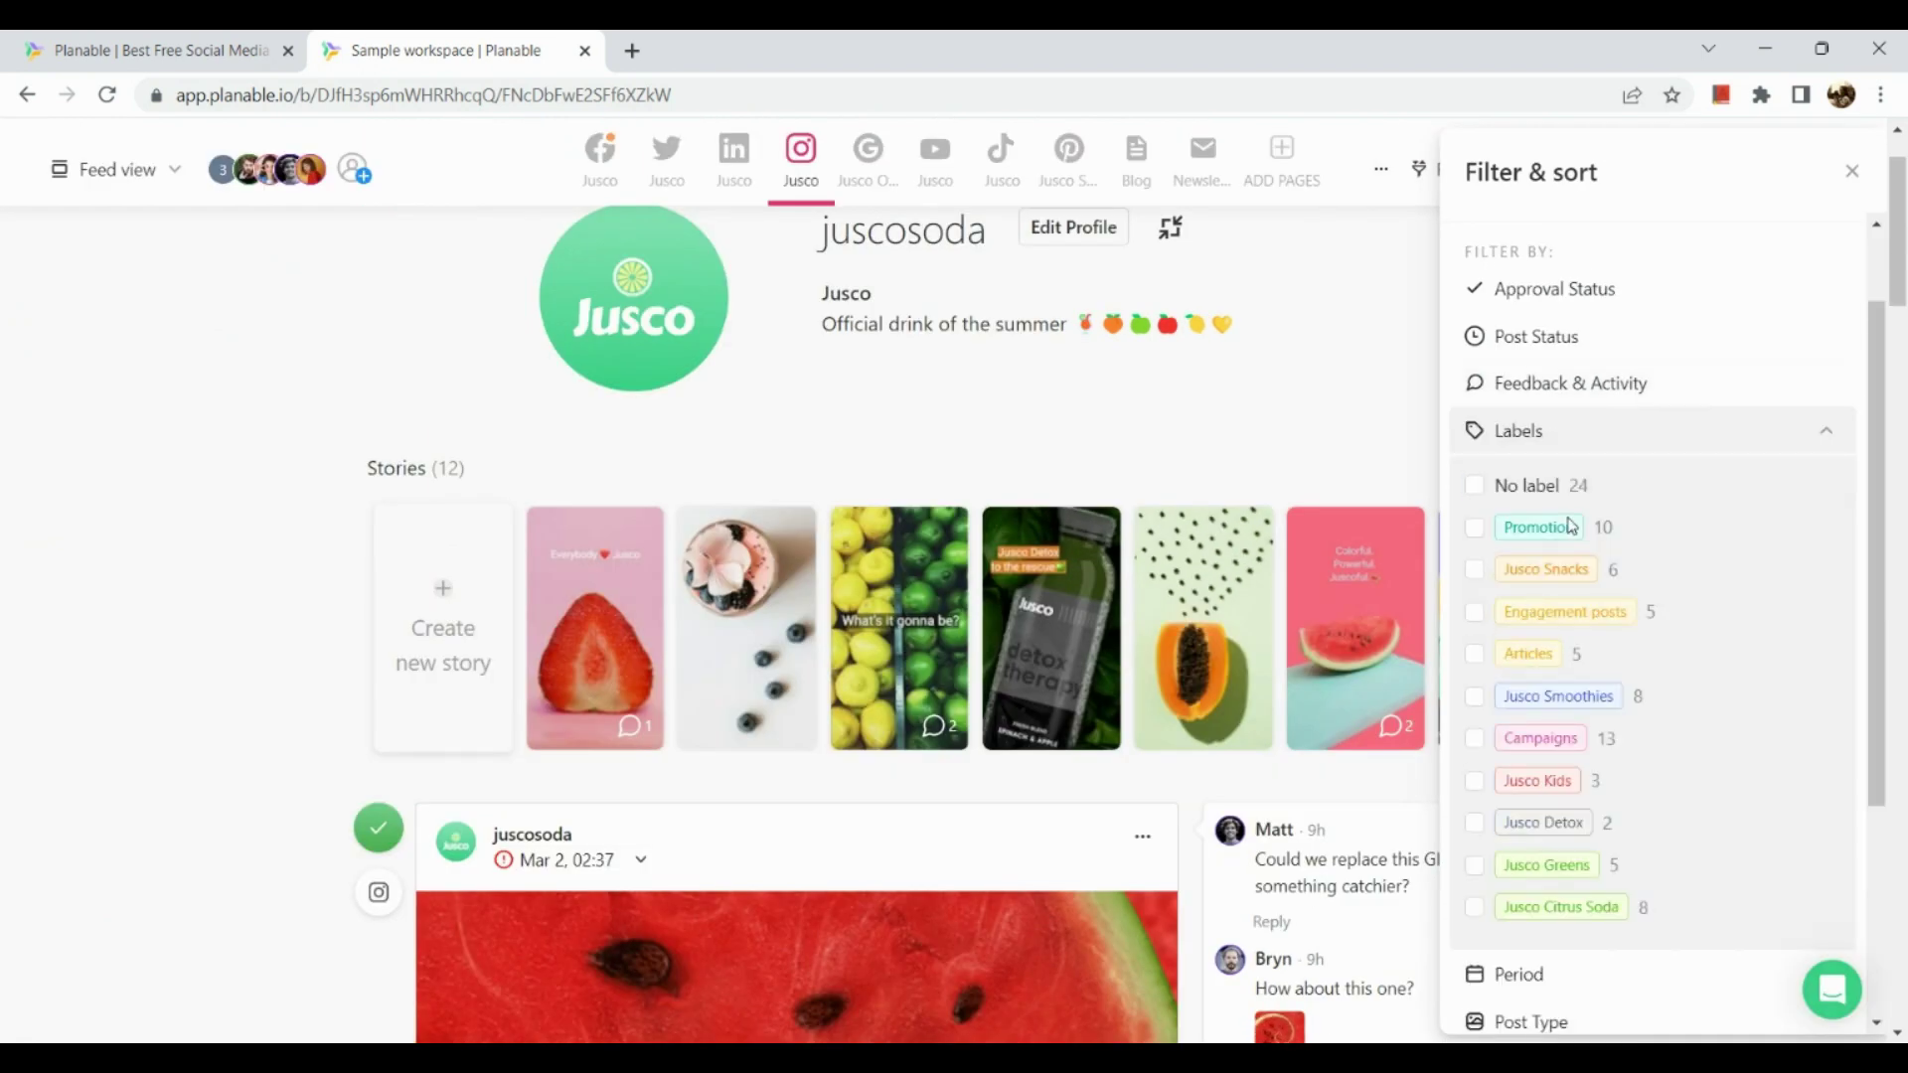
scroll(1572, 597, down, 2)
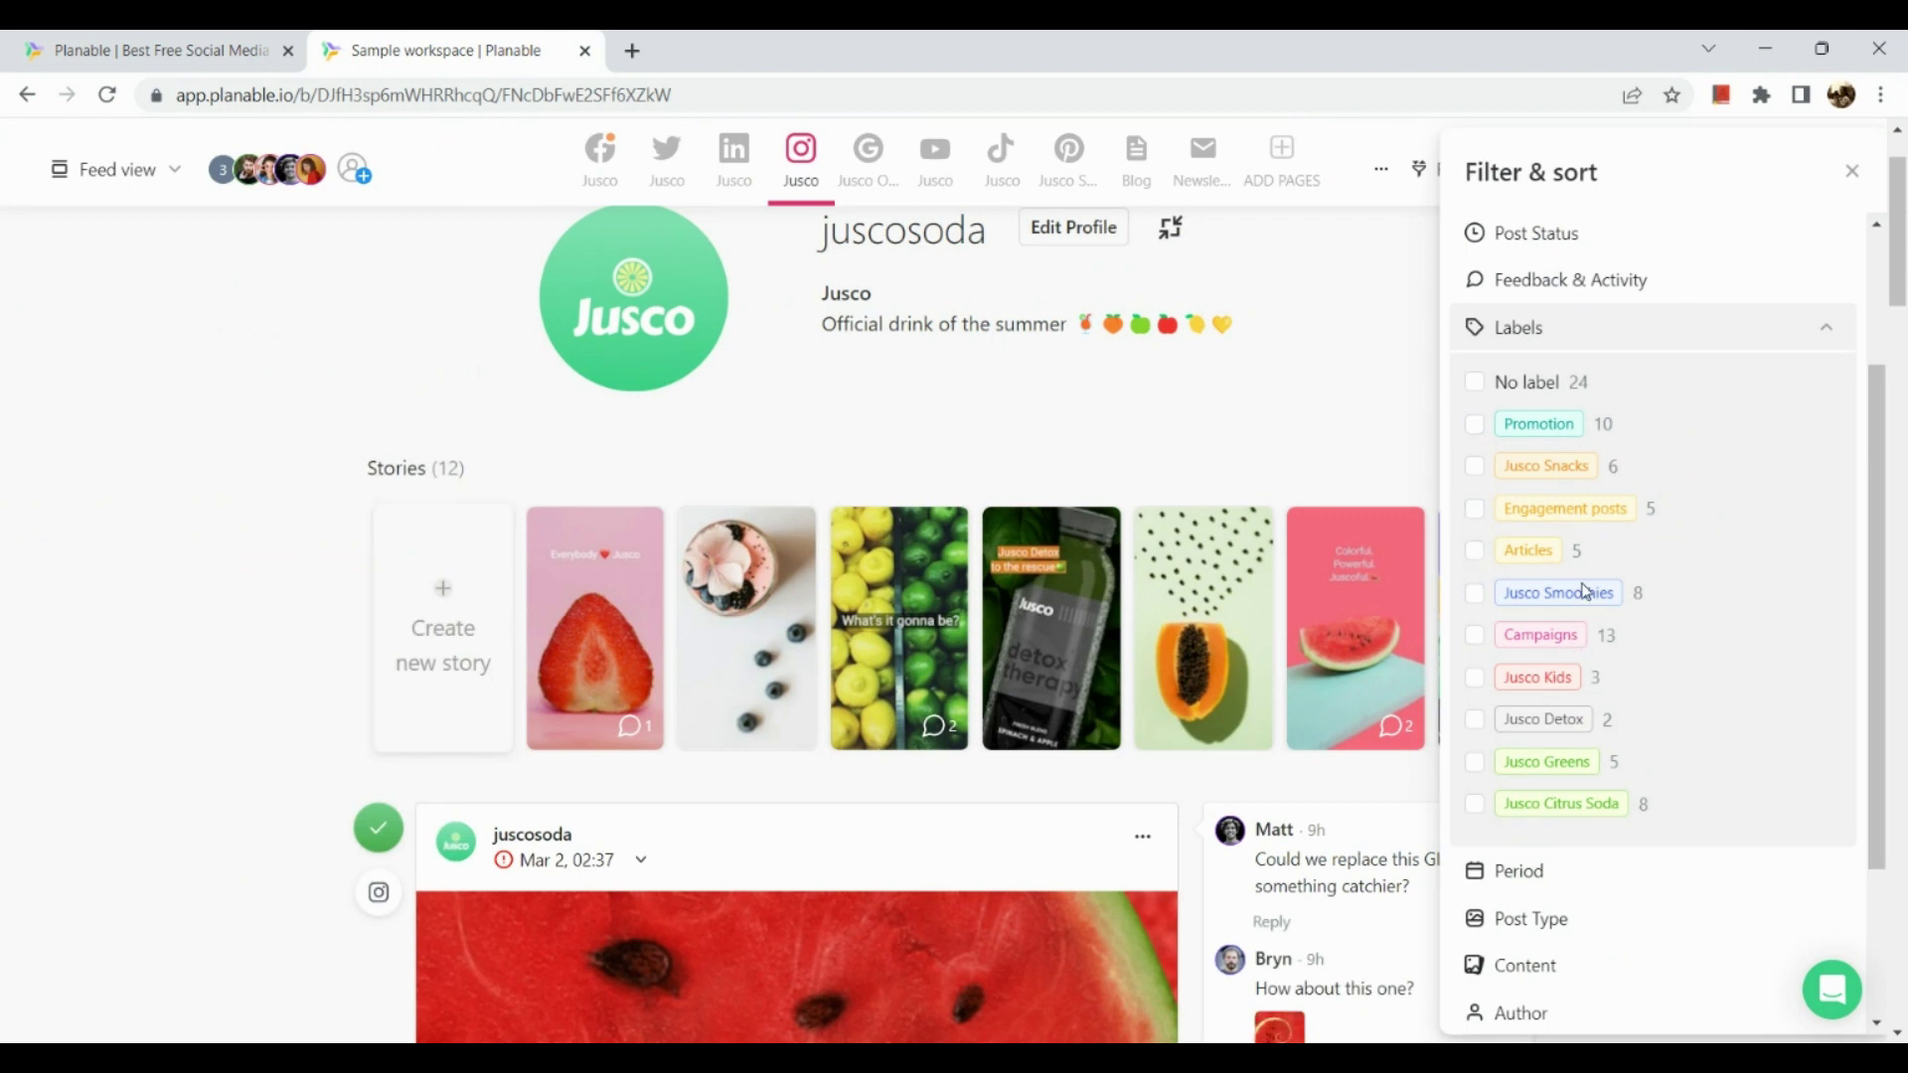
click(1582, 875)
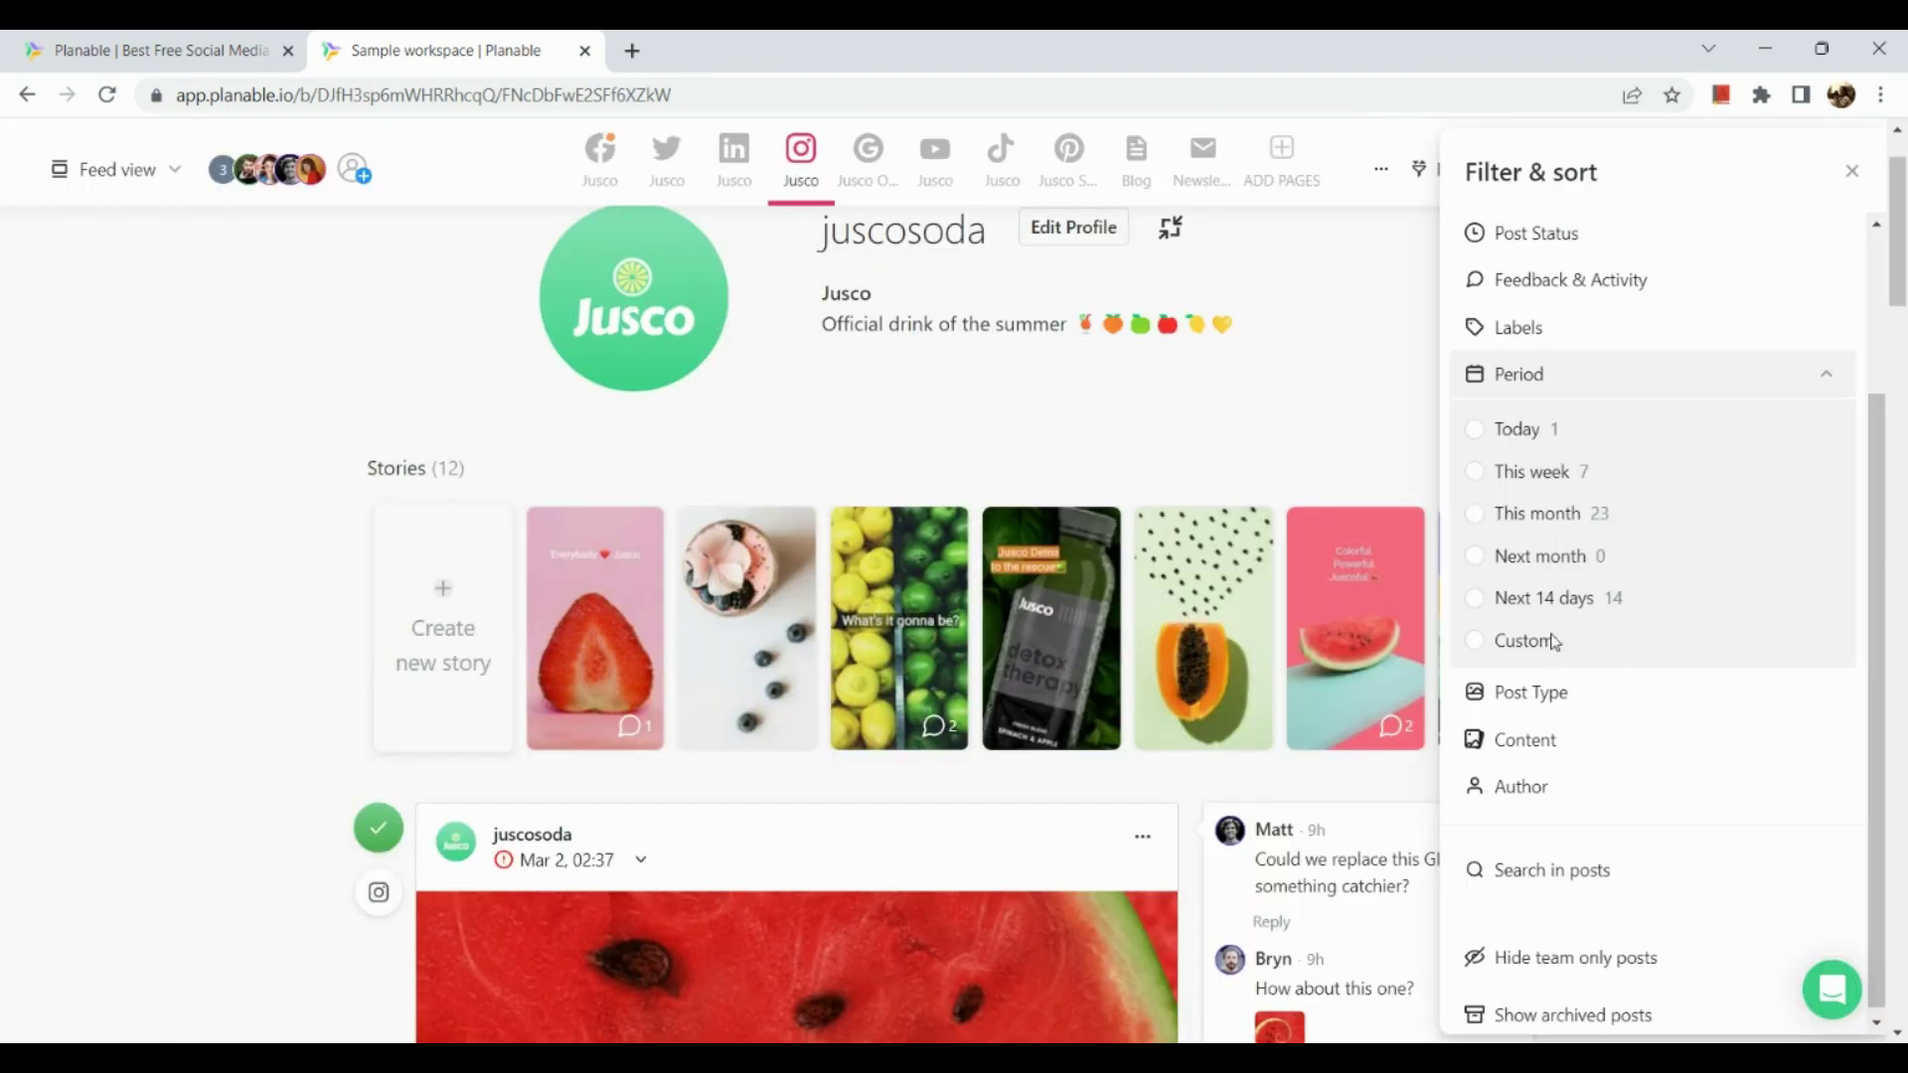
scroll(1555, 642, up, 5)
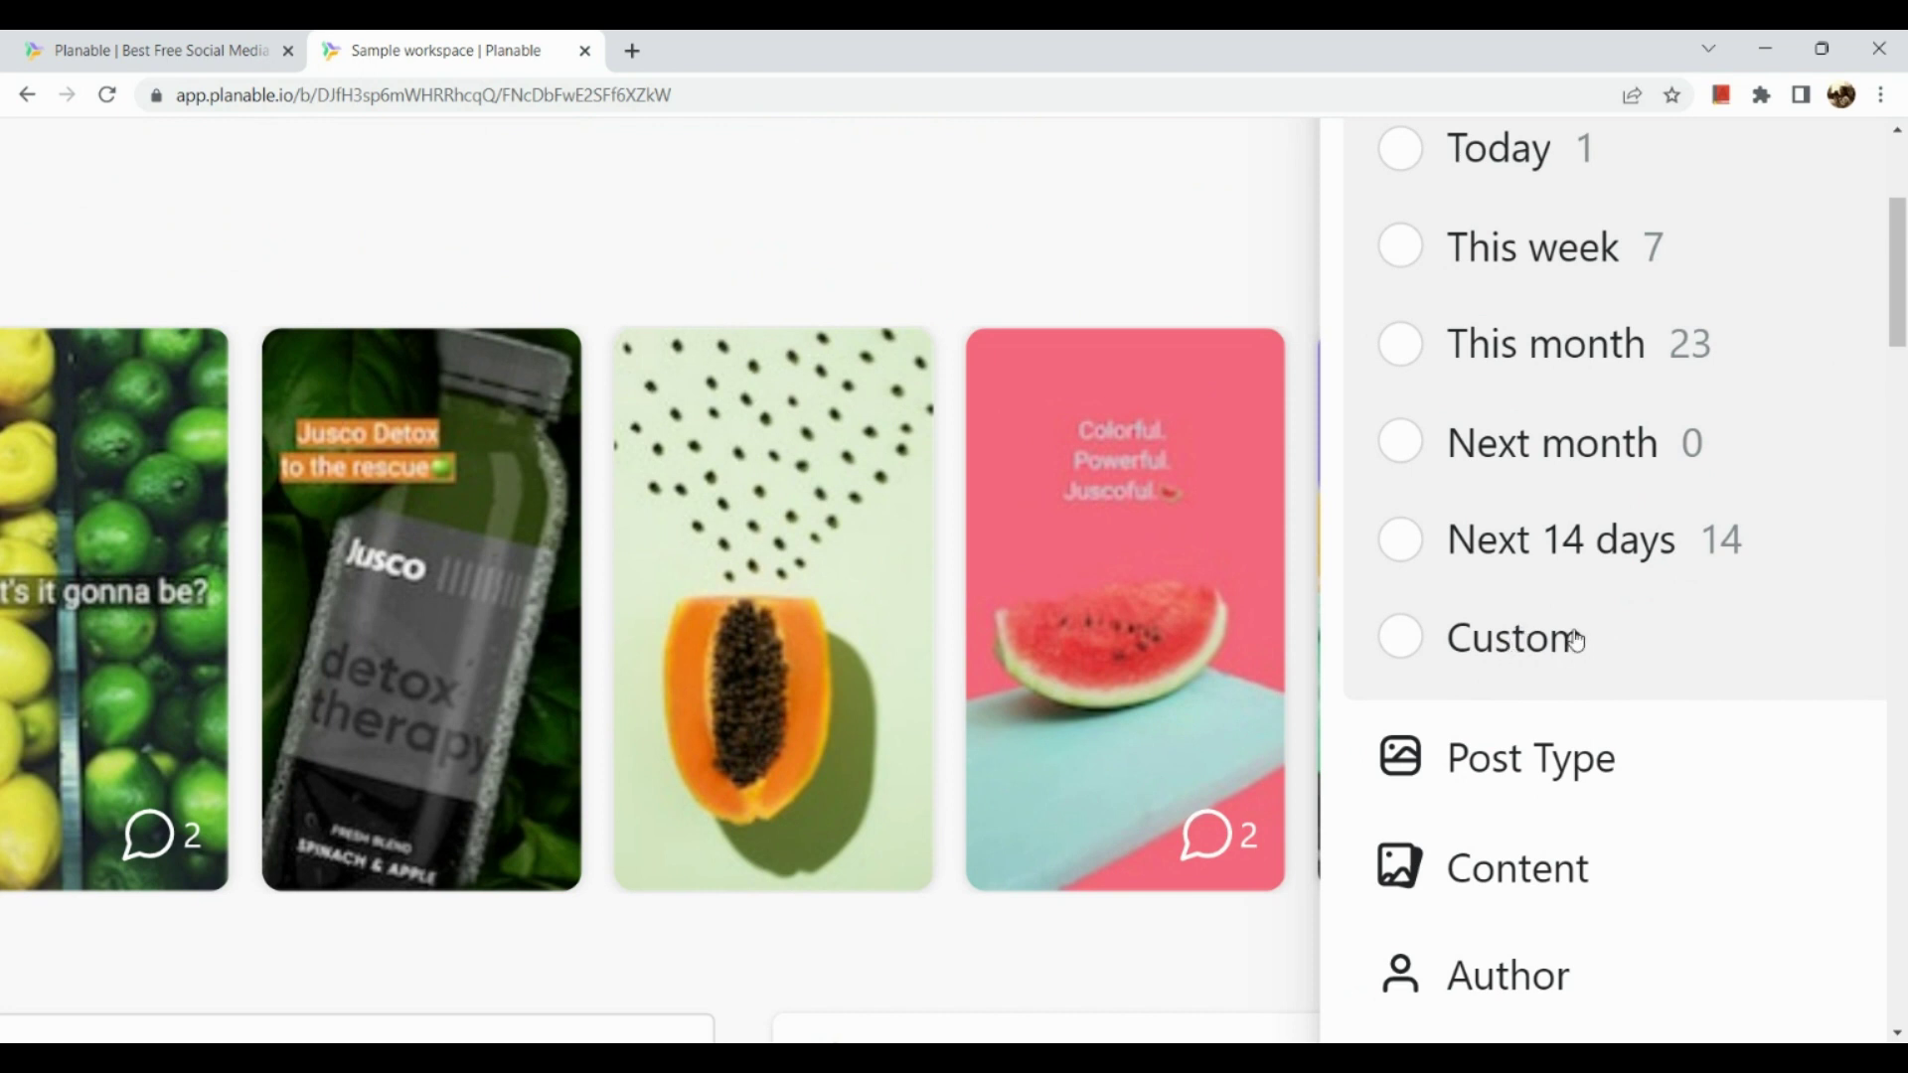
scroll(1538, 692, down, 5)
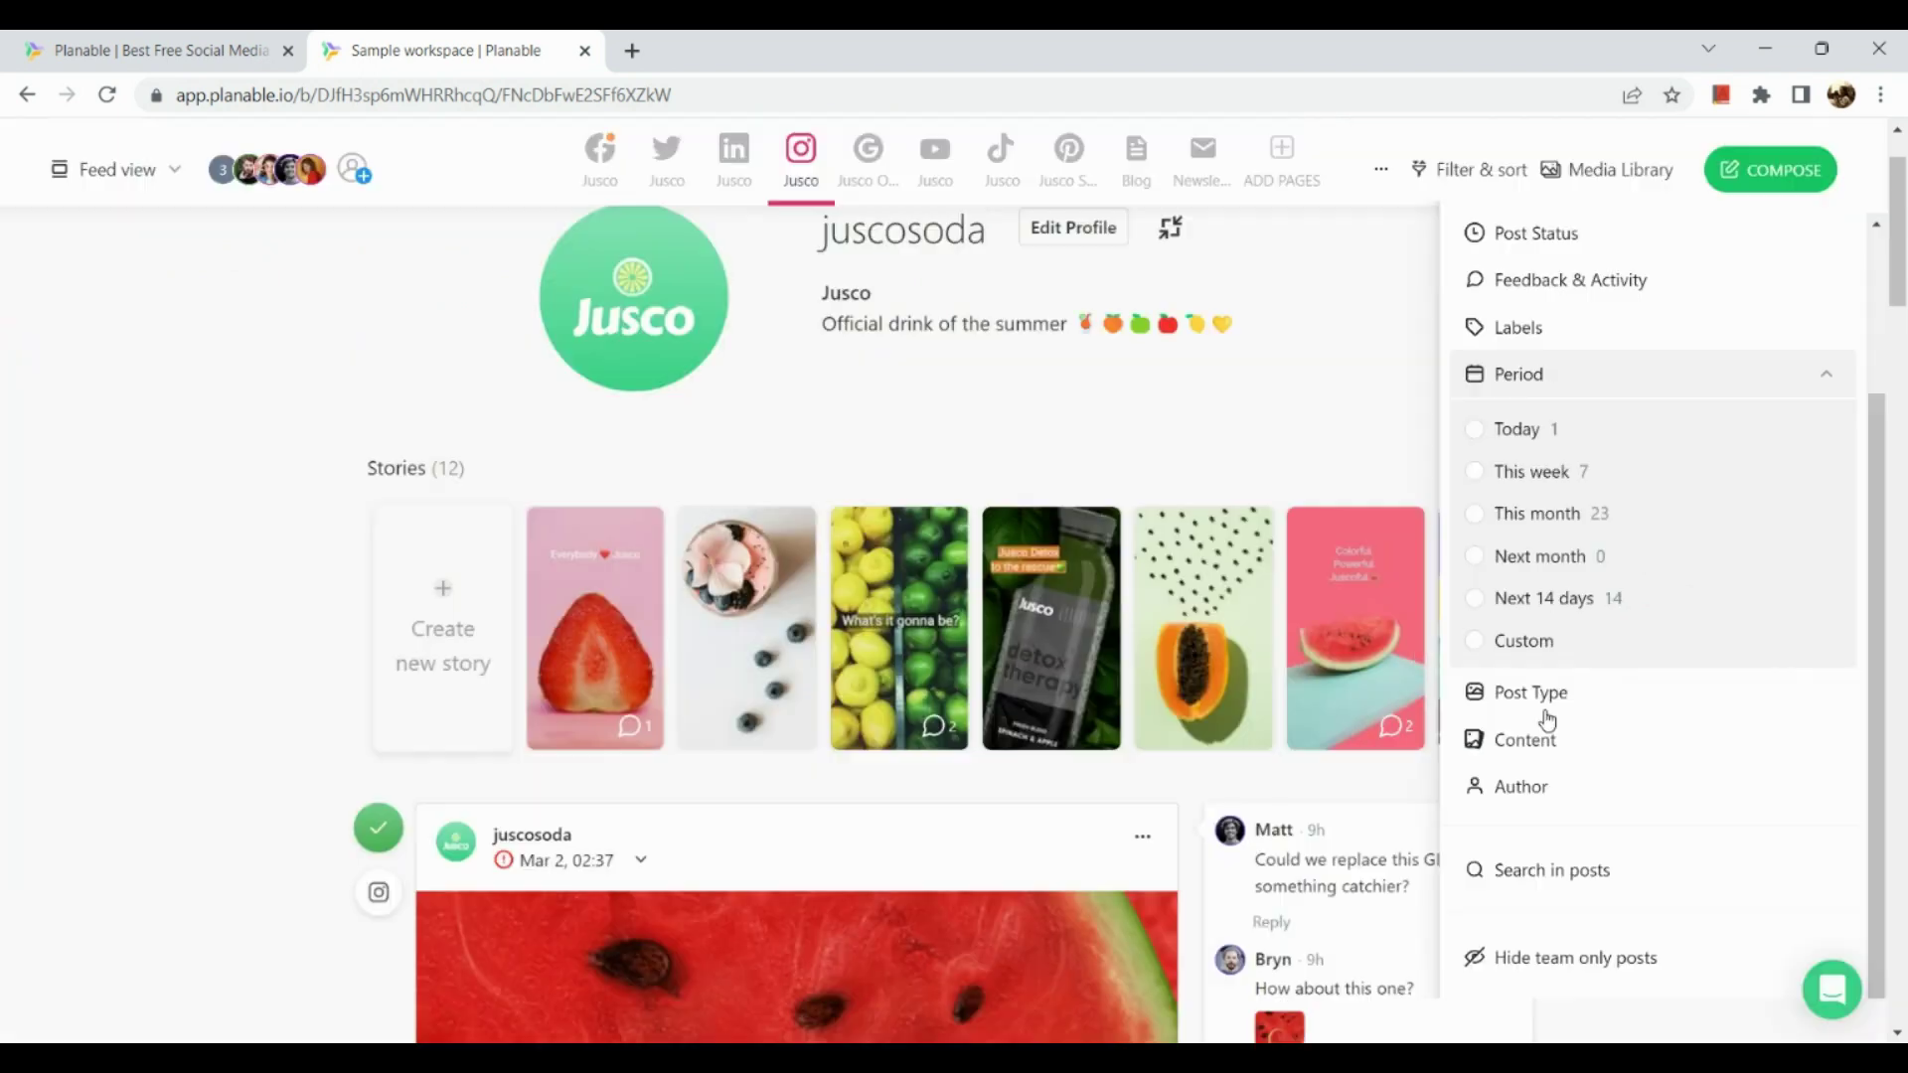
click(1541, 715)
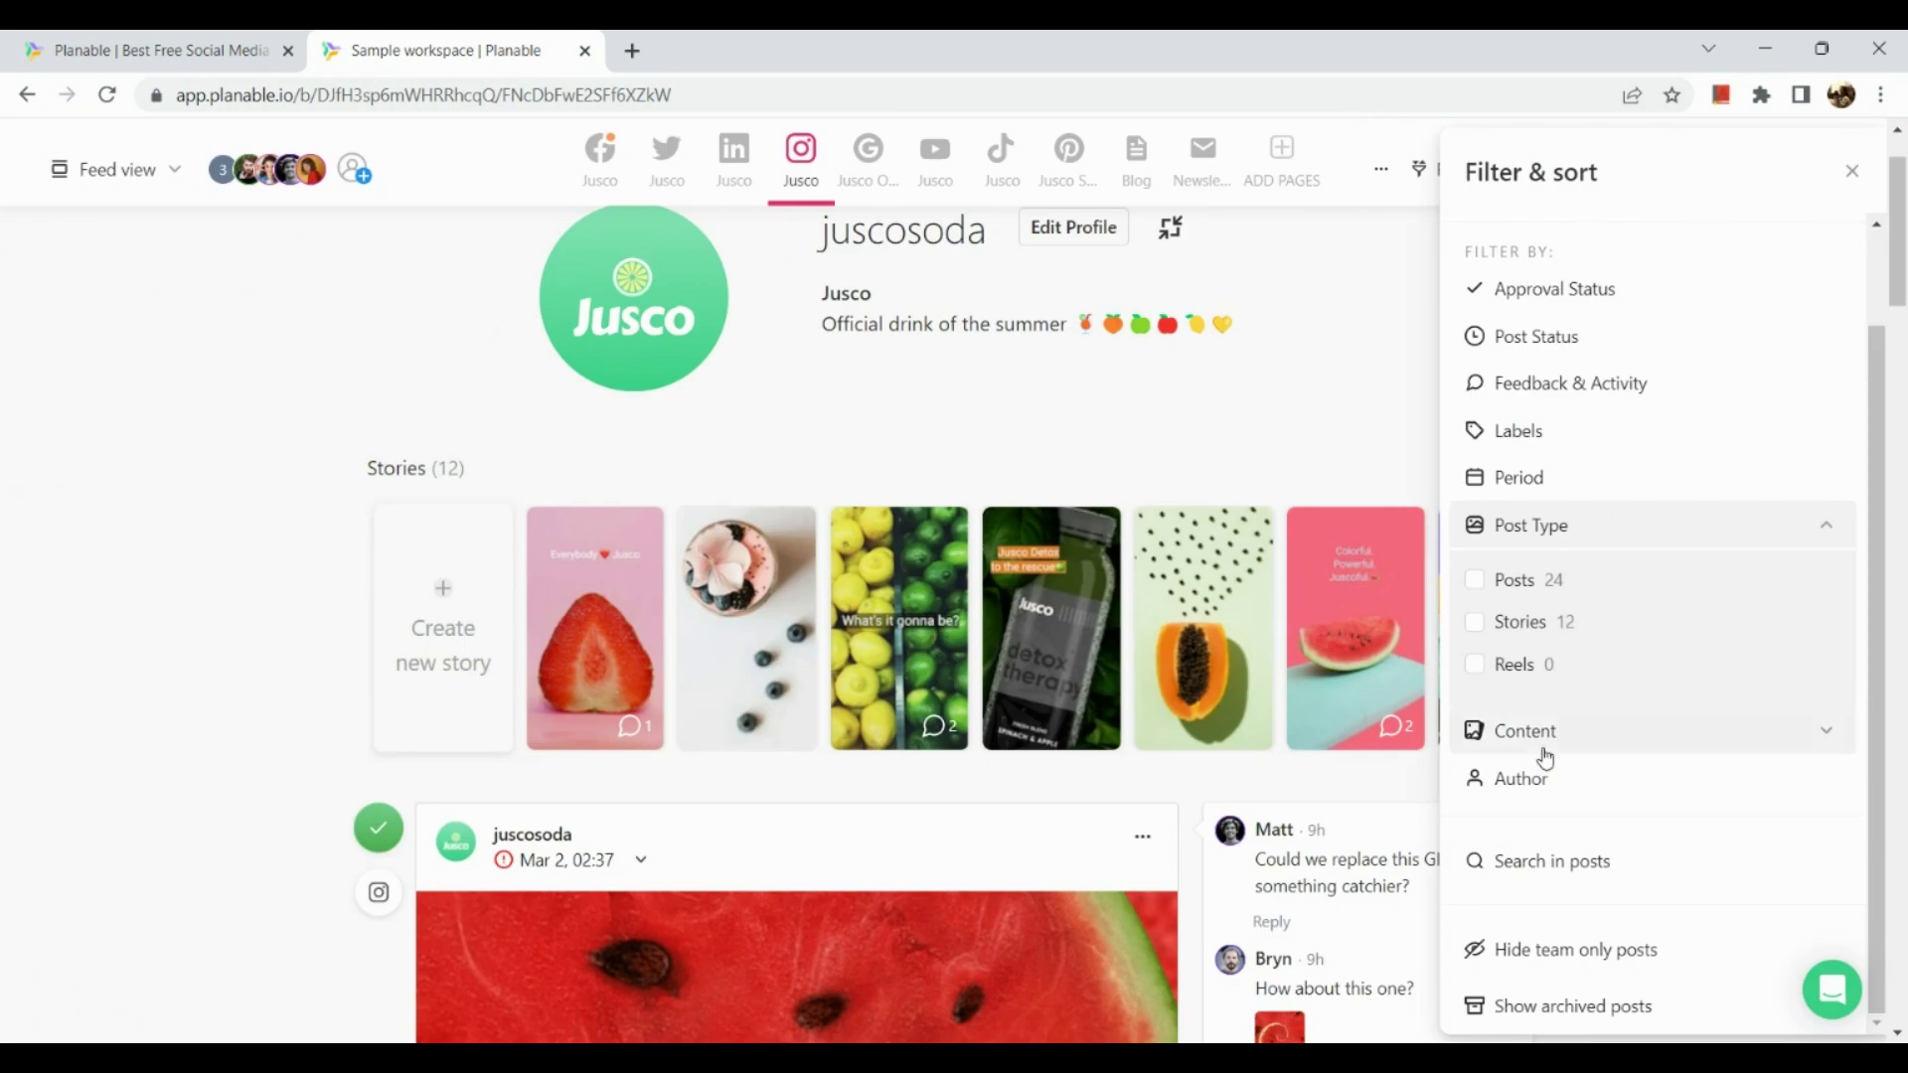
click(1543, 735)
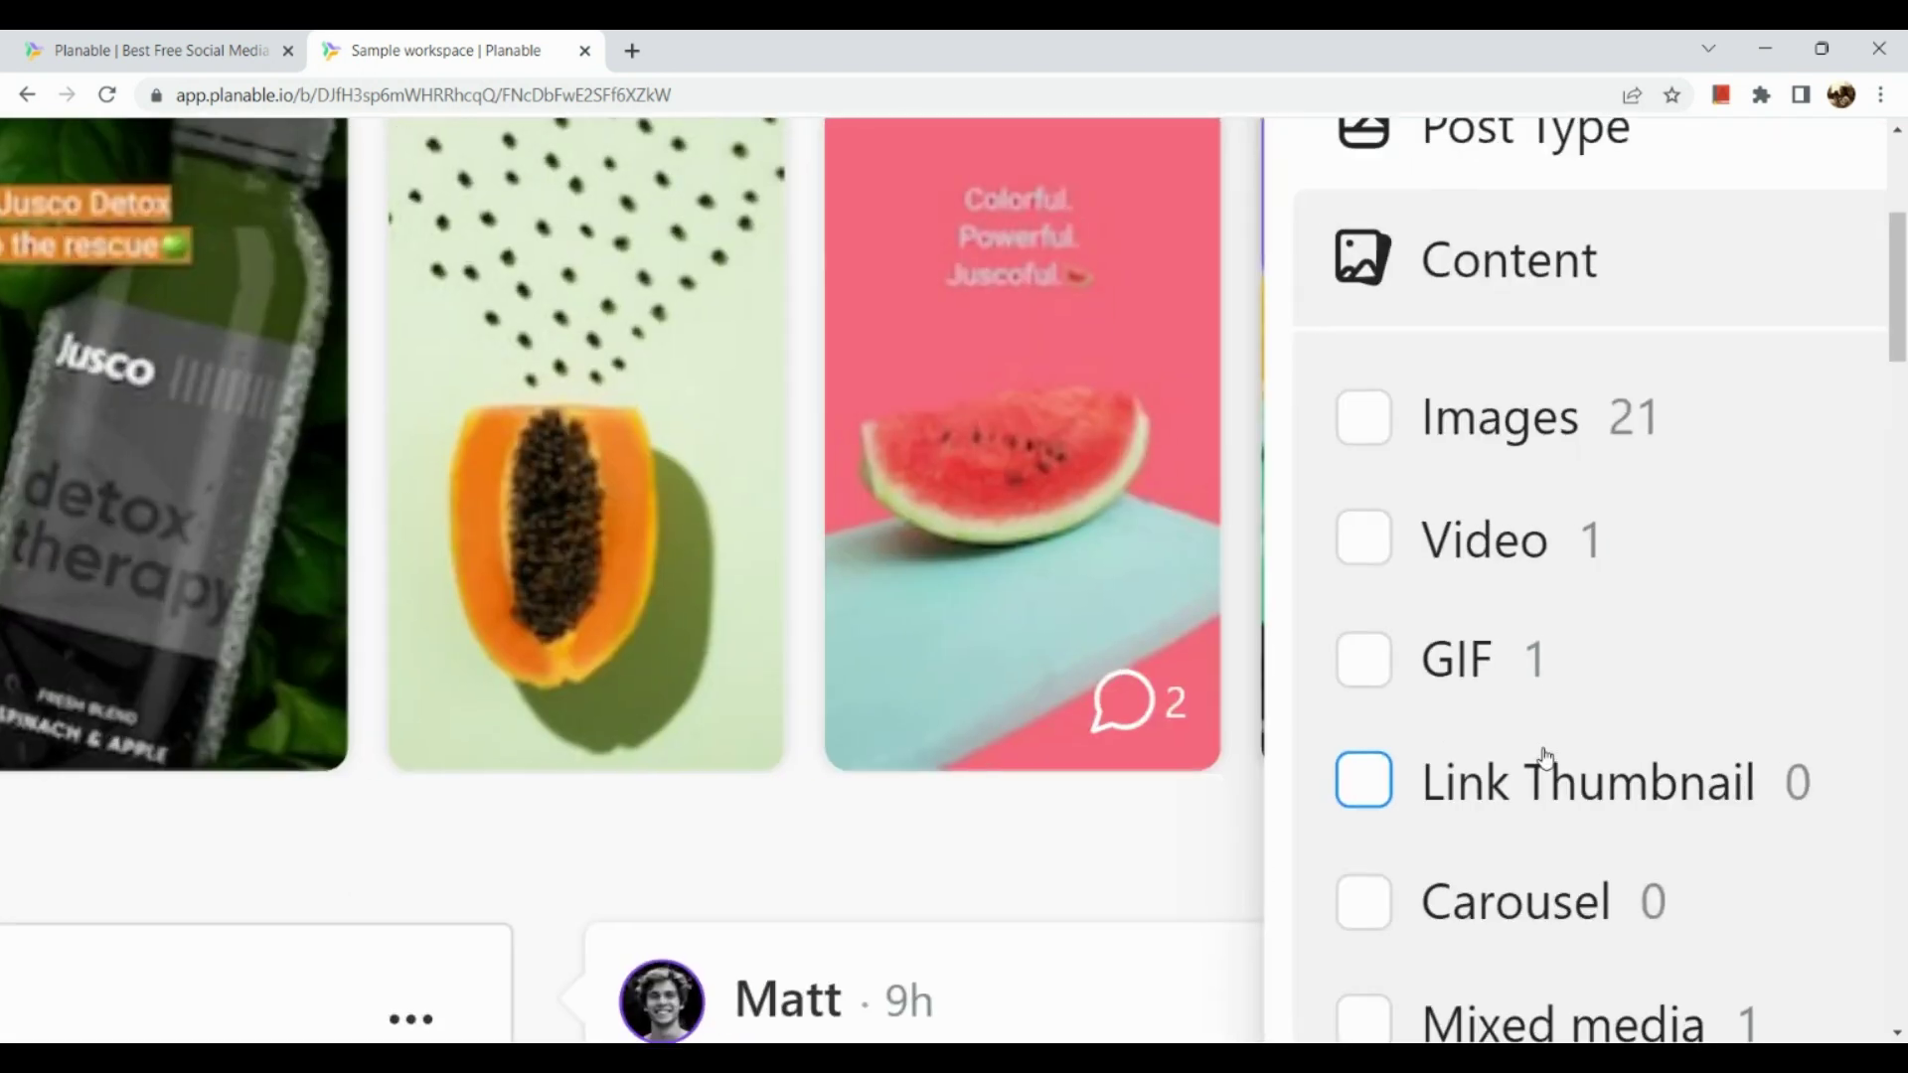
scroll(1521, 443, down, 2)
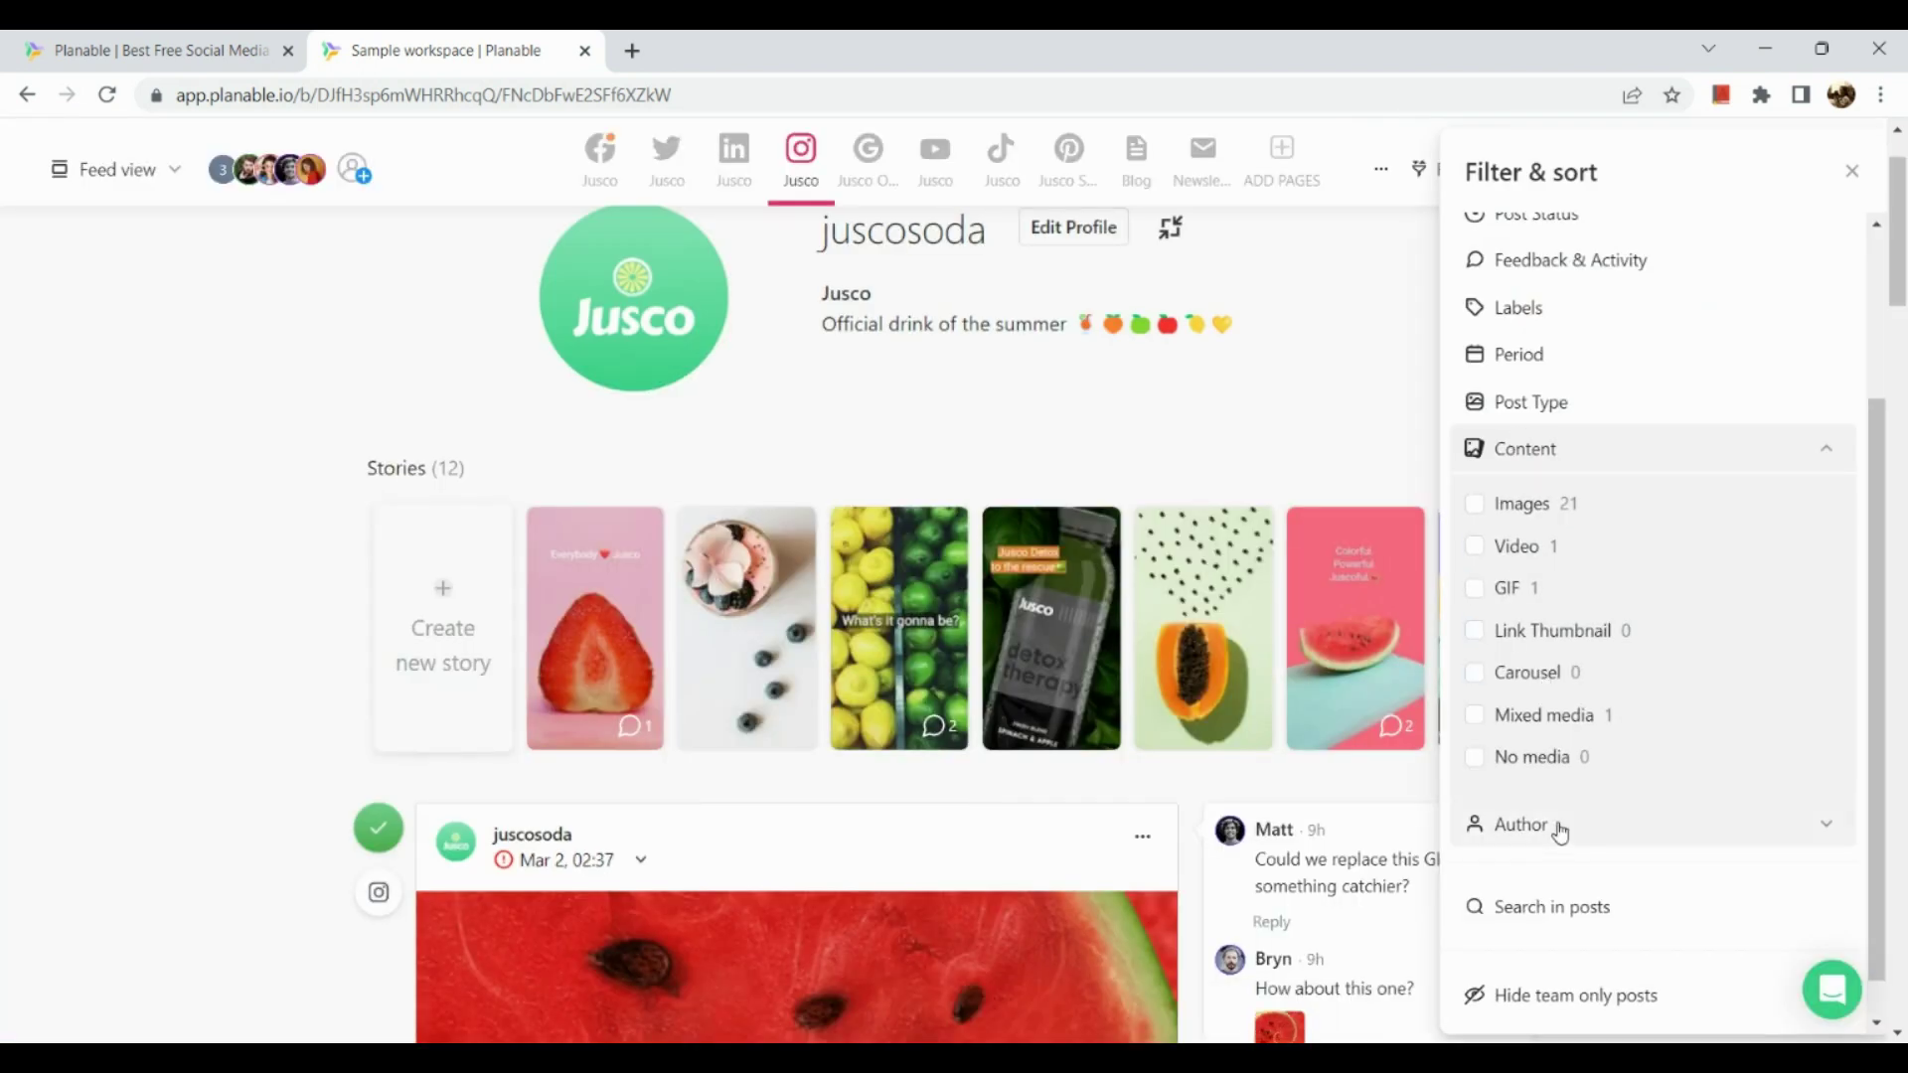
click(1557, 824)
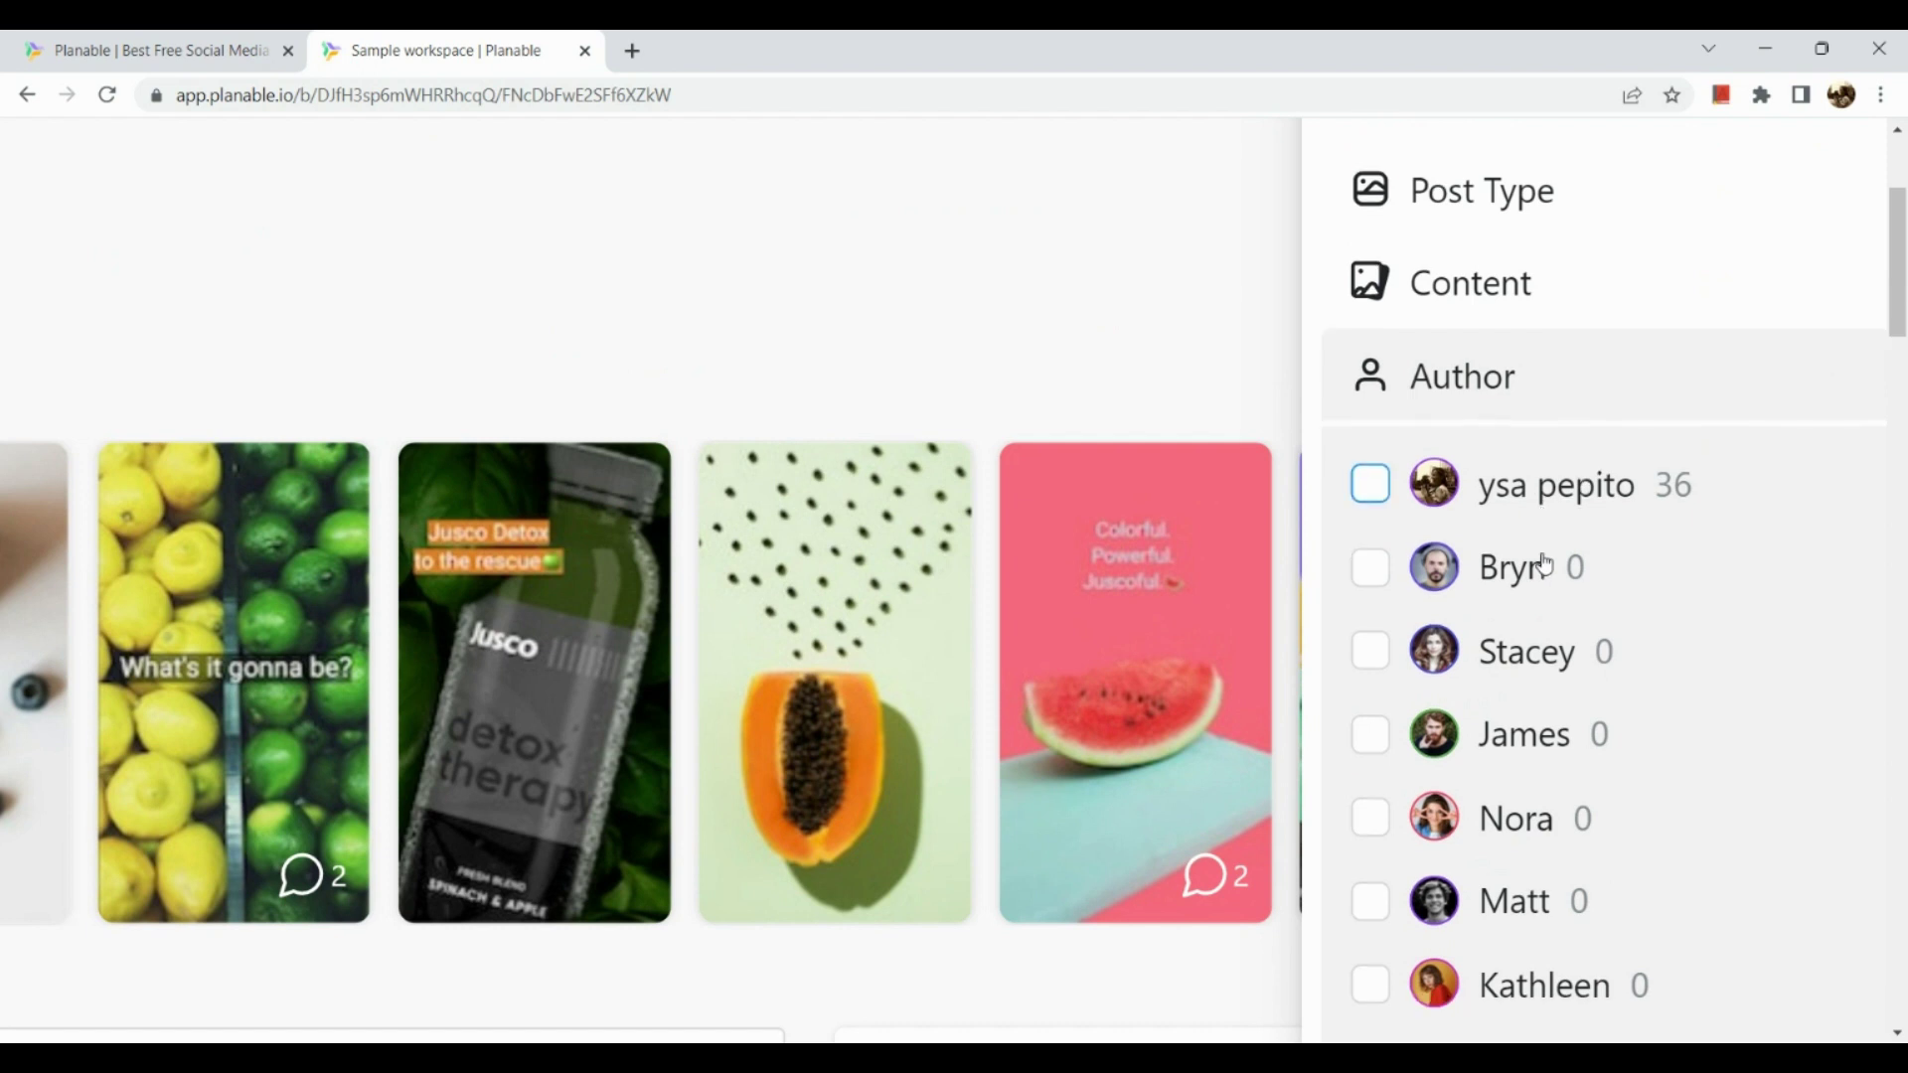
scroll(1543, 563, down, 3)
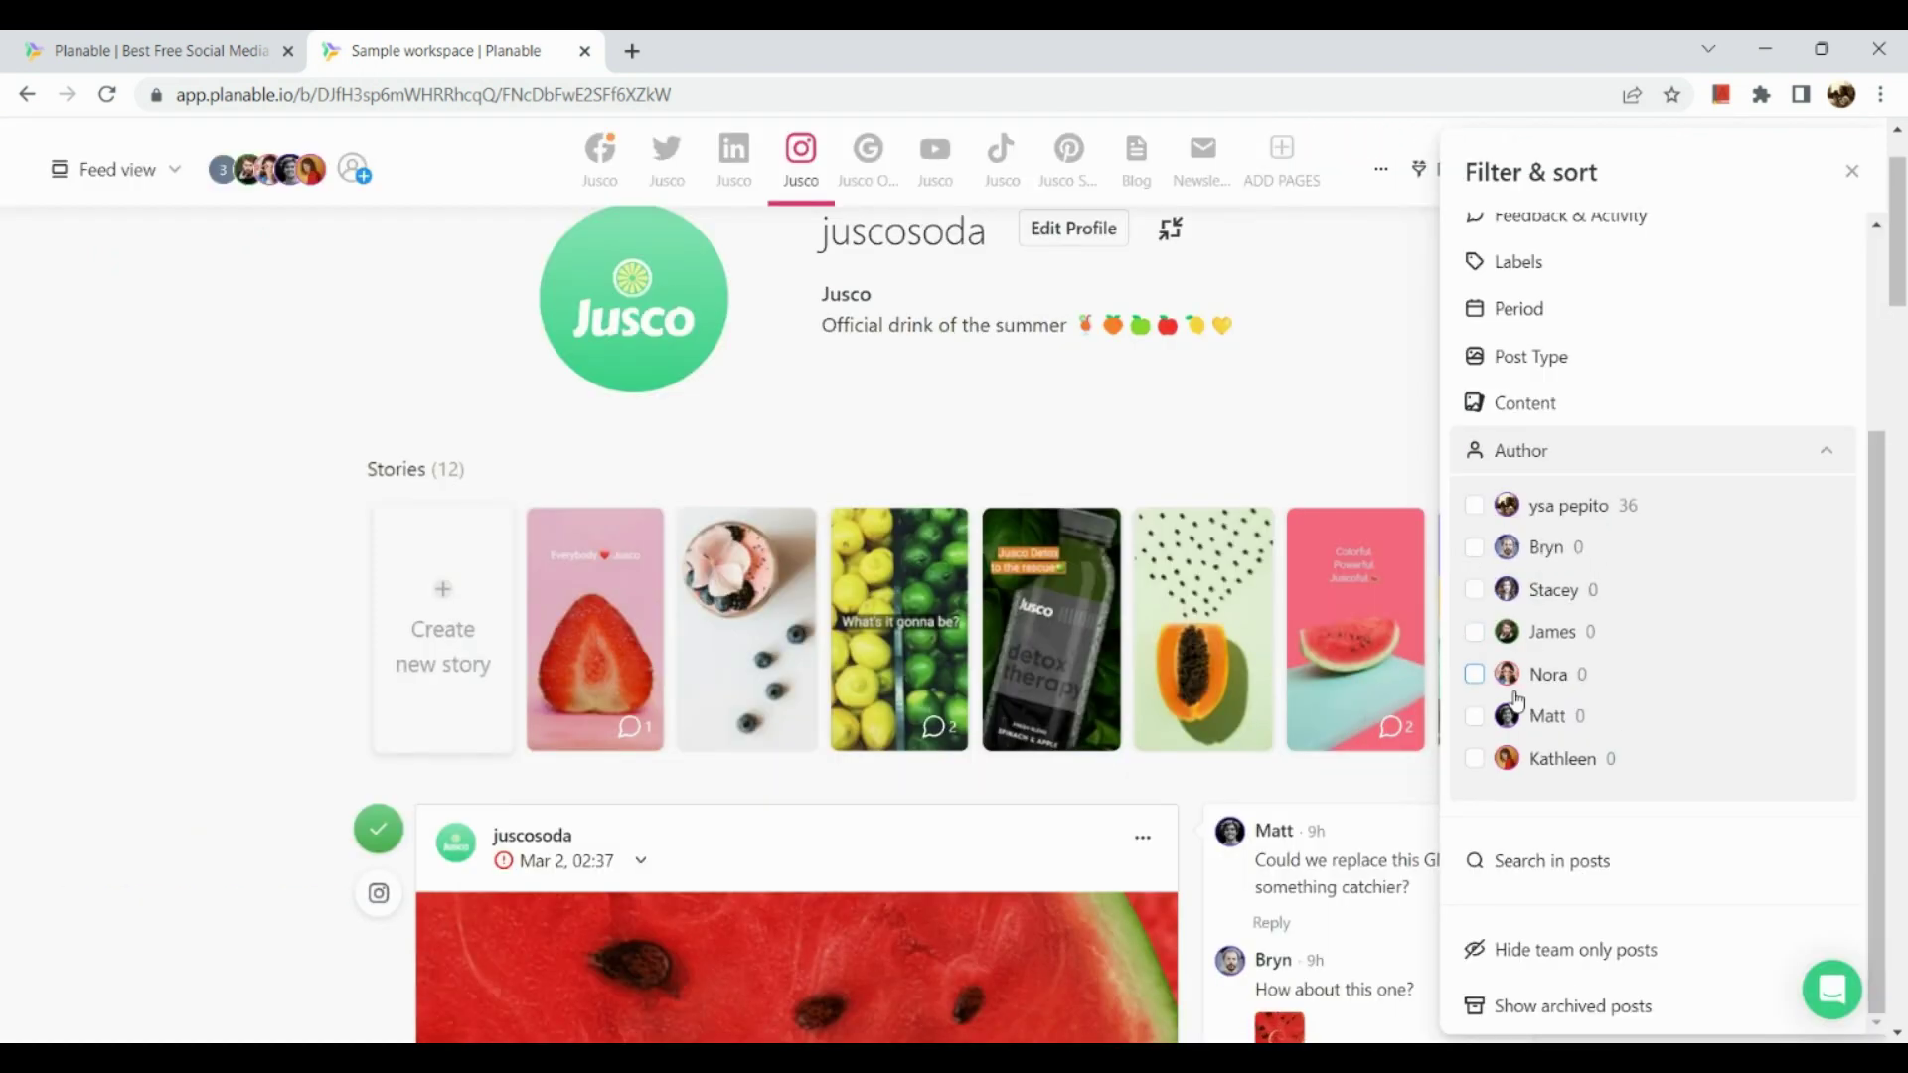
scroll(1558, 898, down, 1)
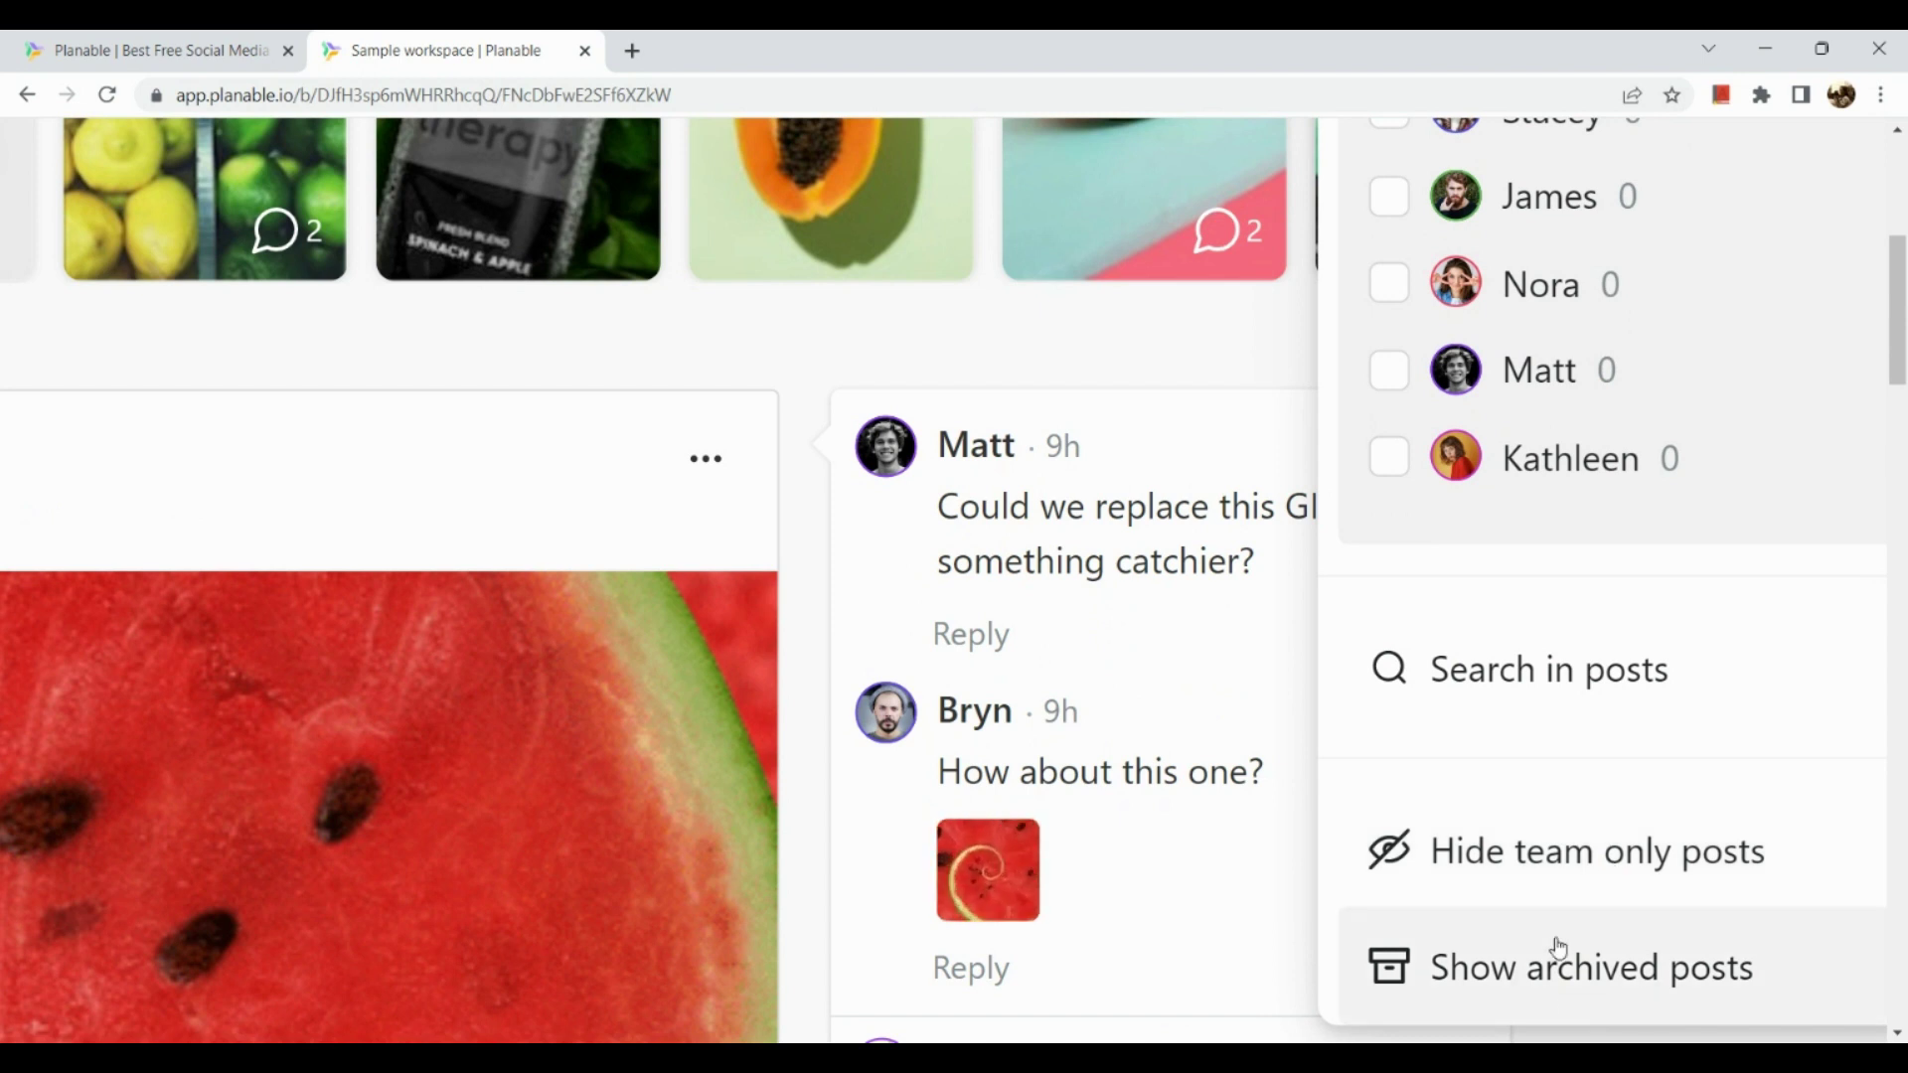
click(1579, 863)
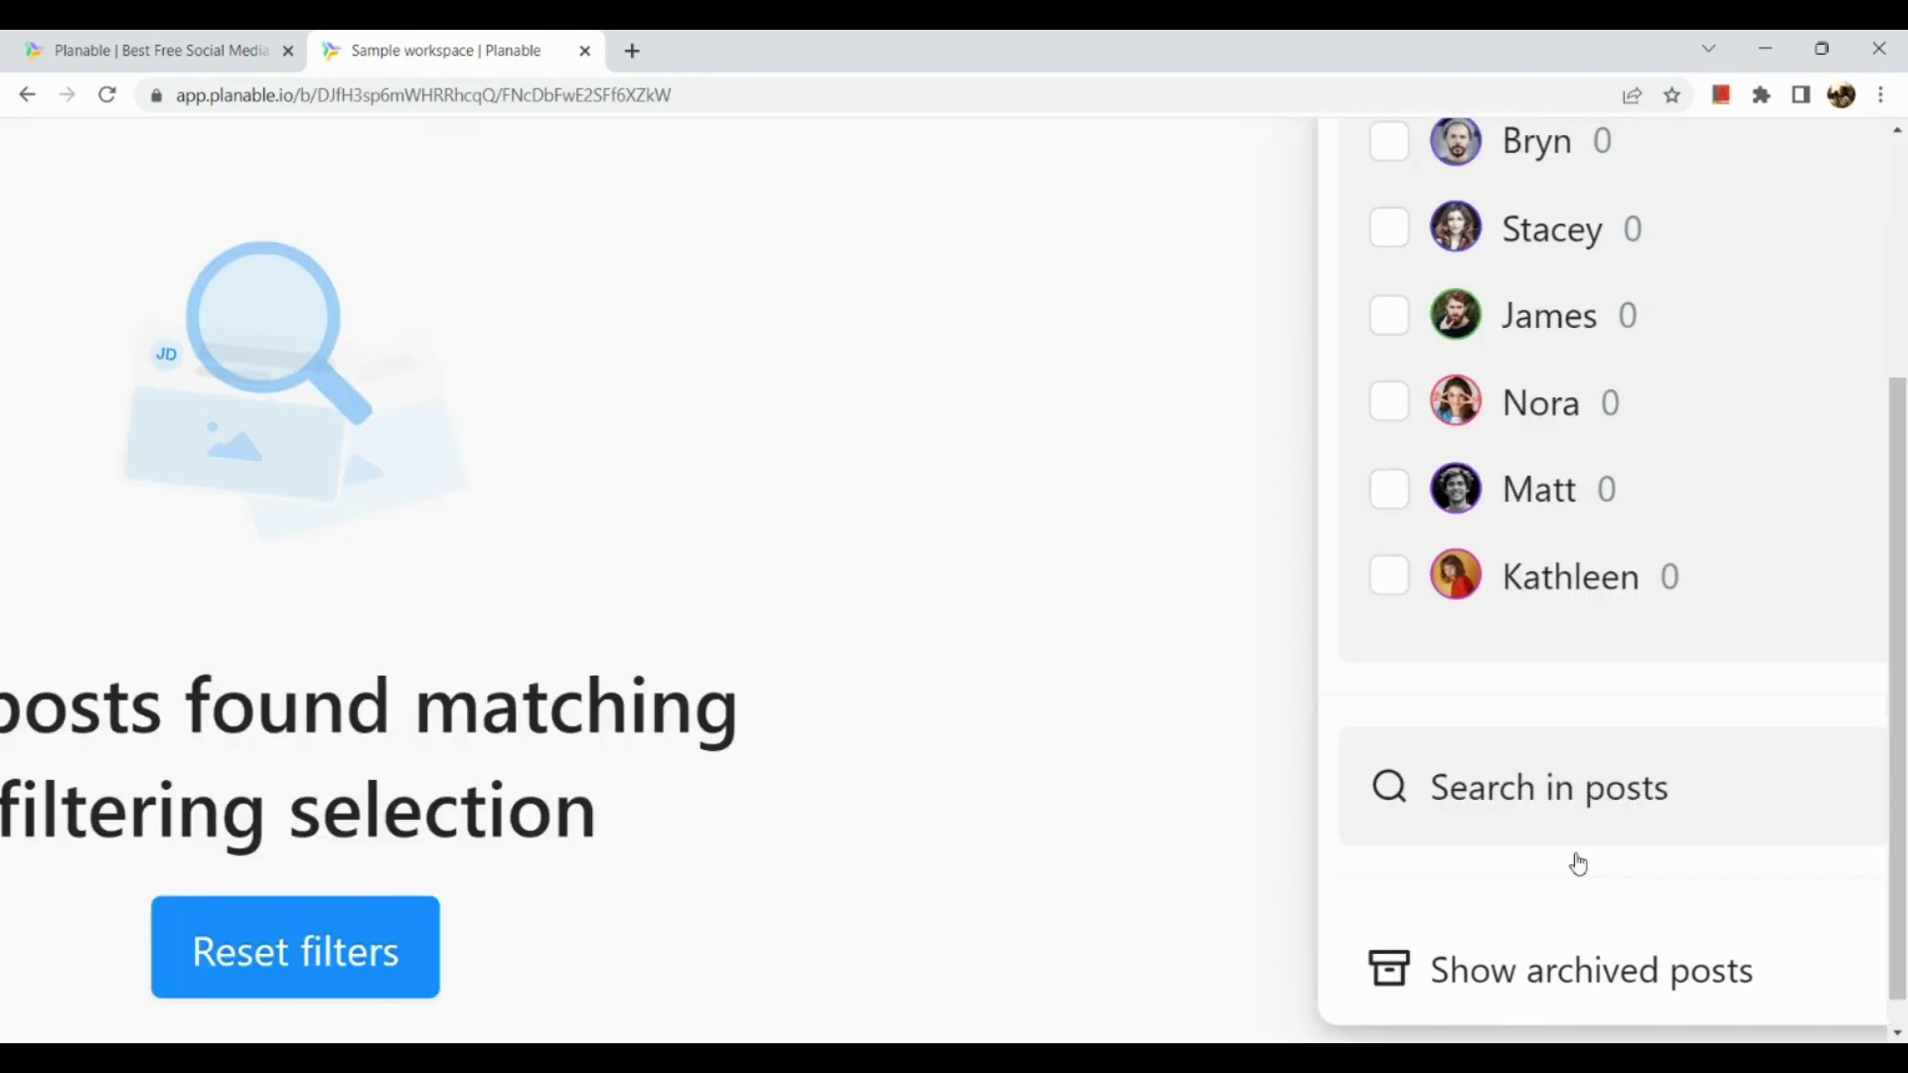
scroll(1232, 732, down, 1)
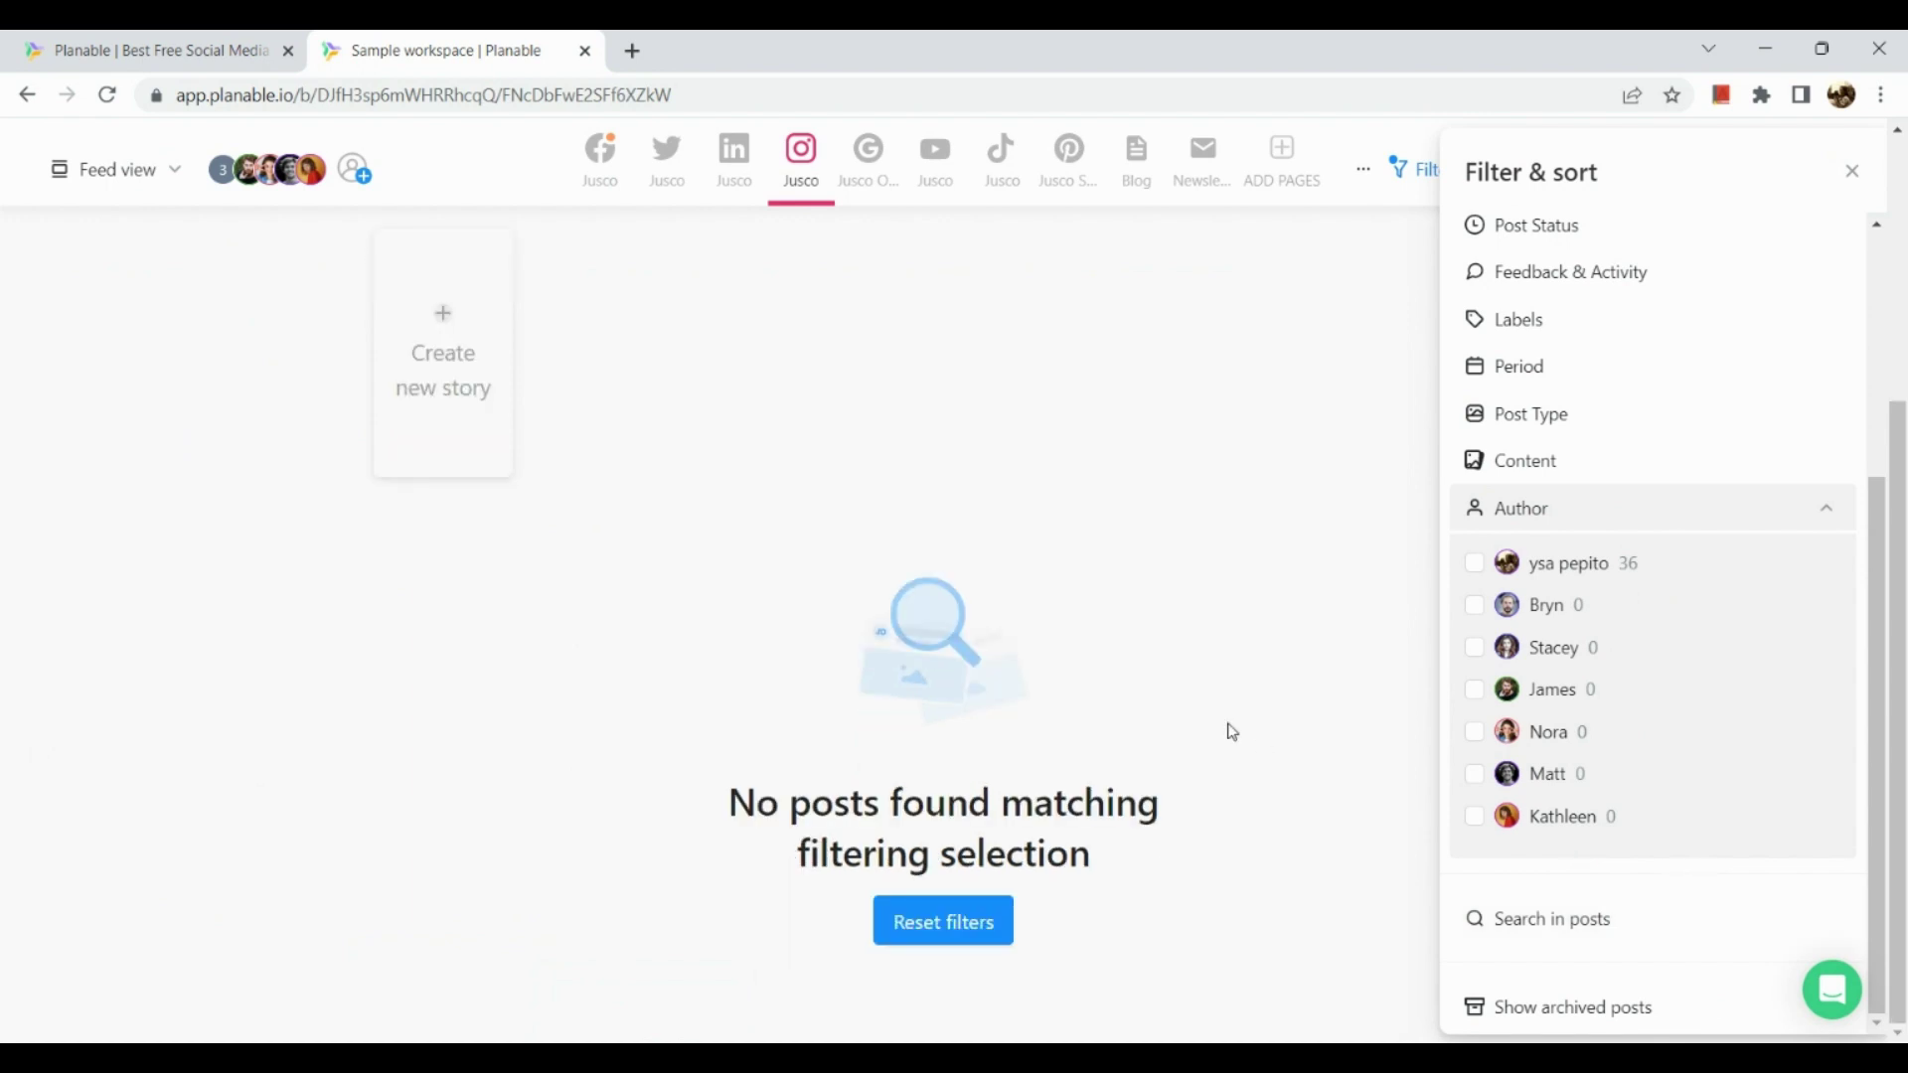
click(969, 922)
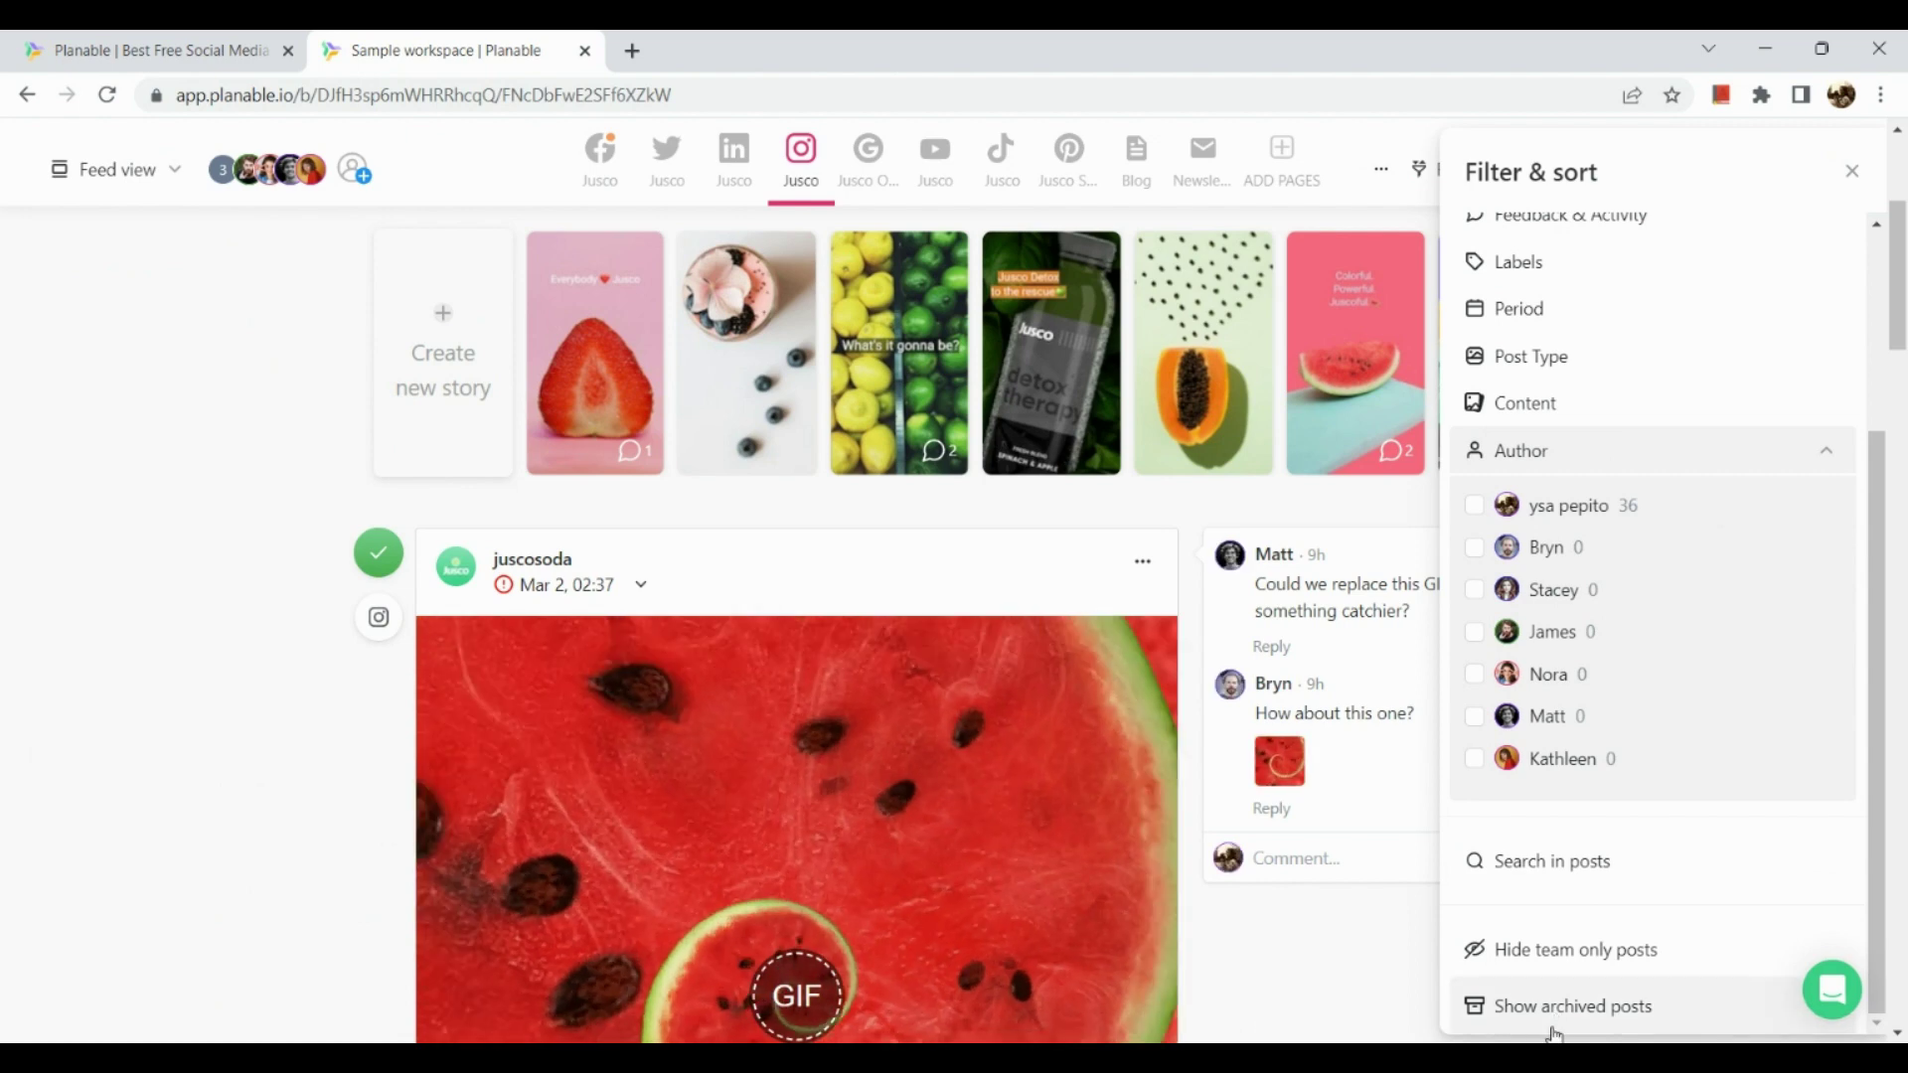
scroll(1555, 1033, up, 5)
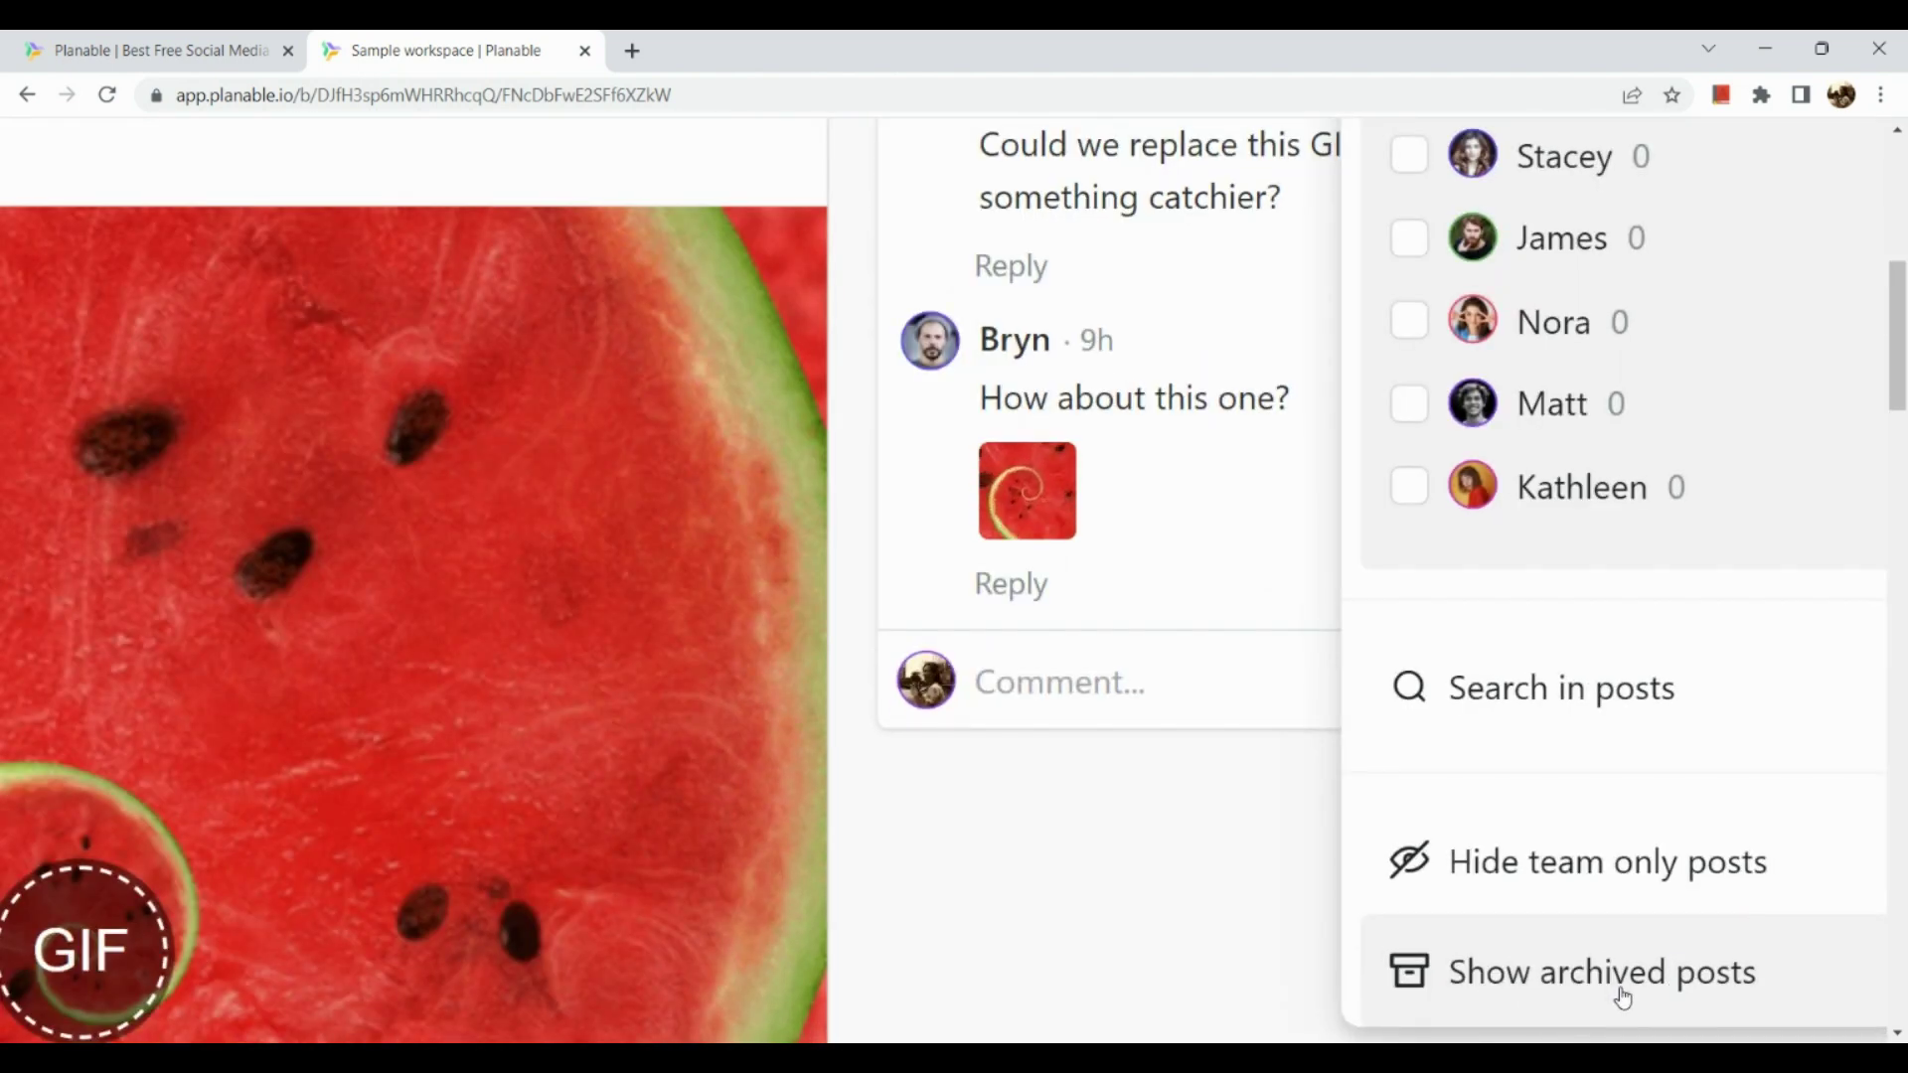
scroll(1621, 997, up, 1)
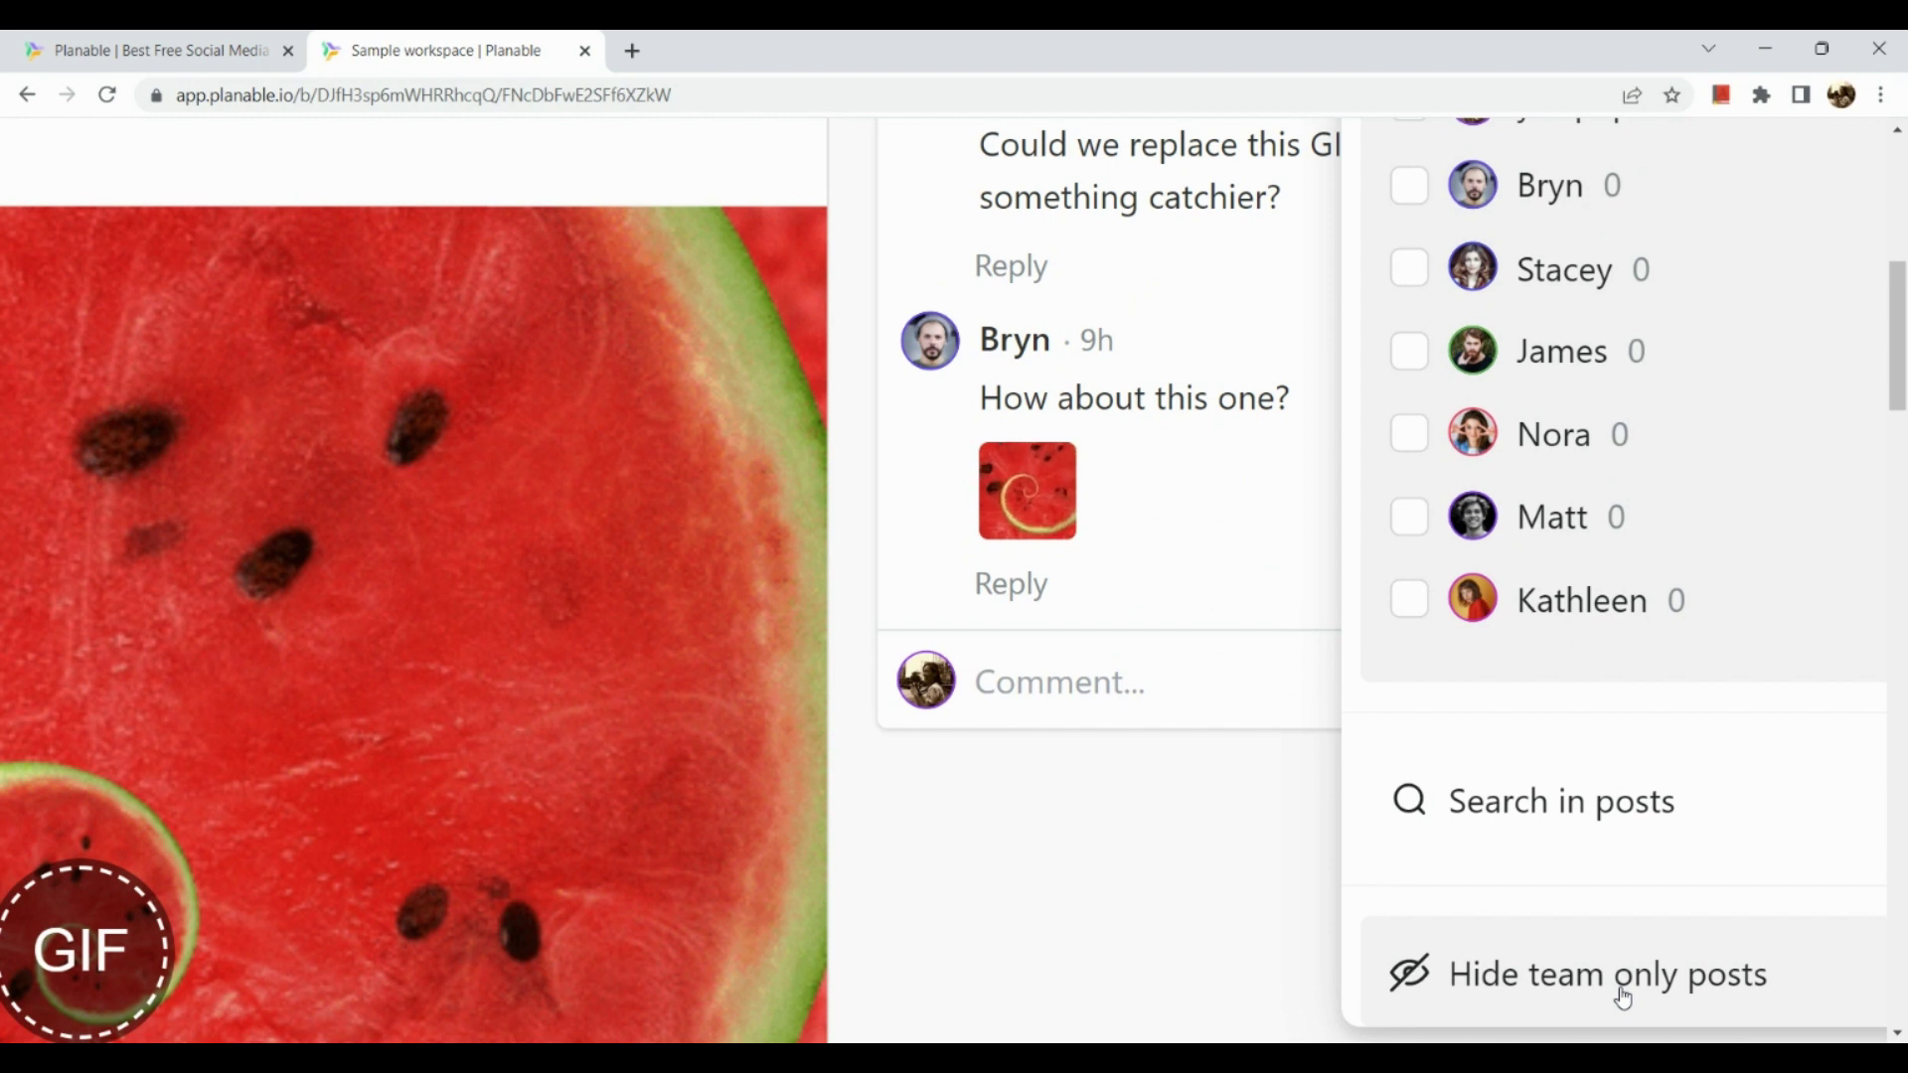
scroll(1622, 996, down, 5)
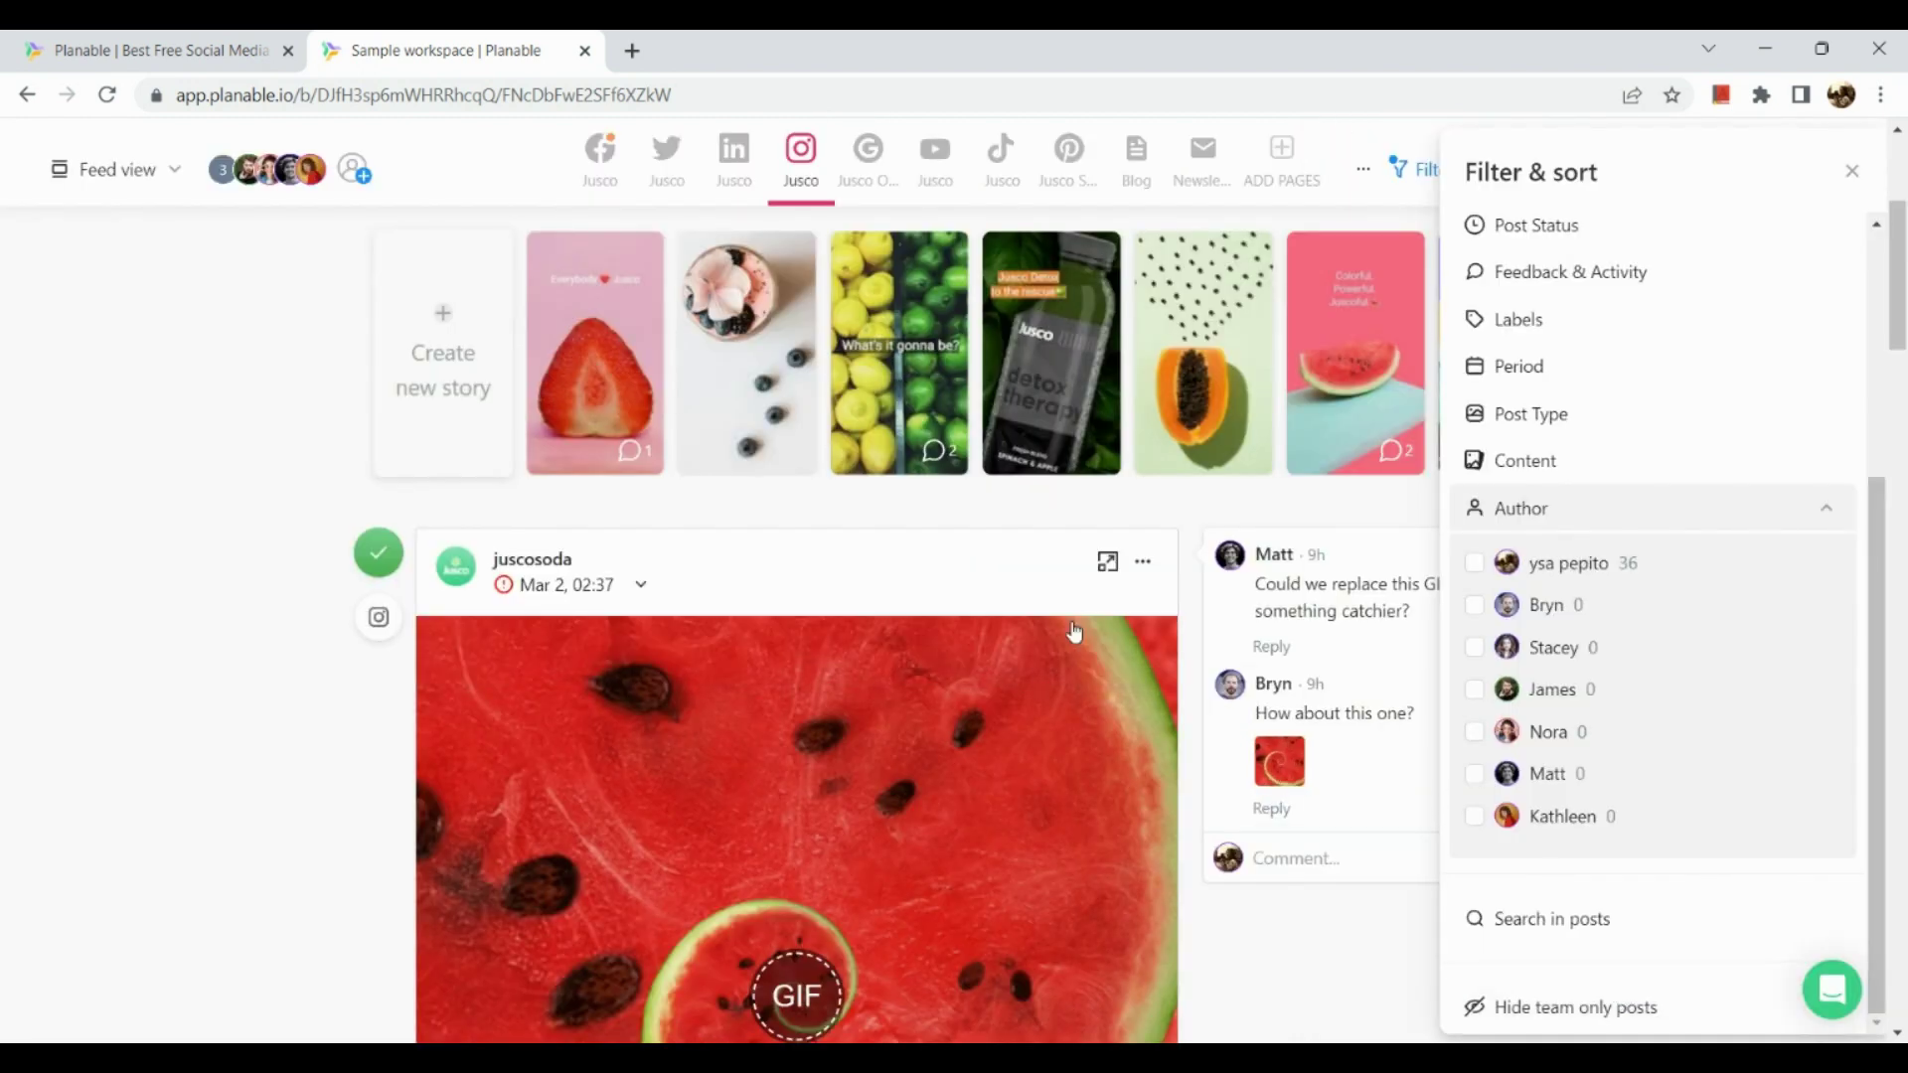
scroll(1074, 632, down, 10)
scroll(1074, 632, down, 3)
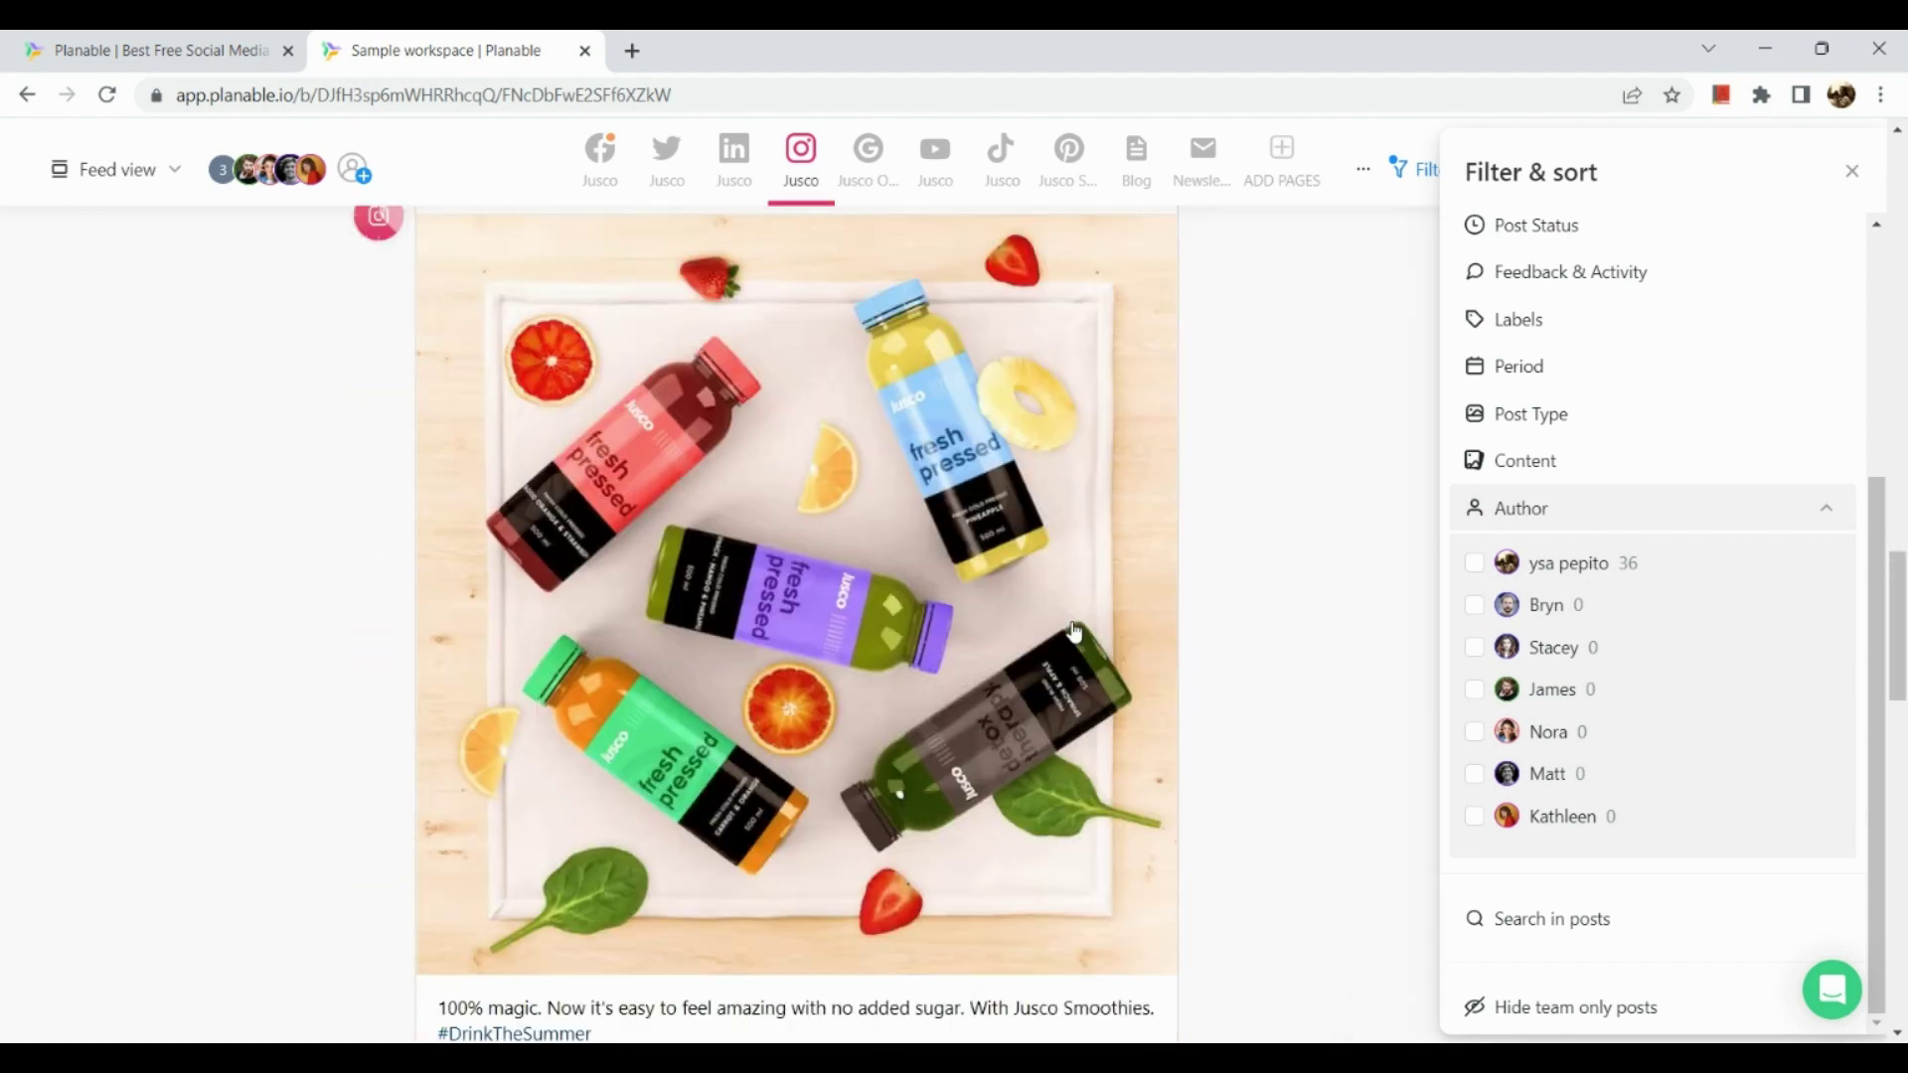
scroll(169, 243, up, 15)
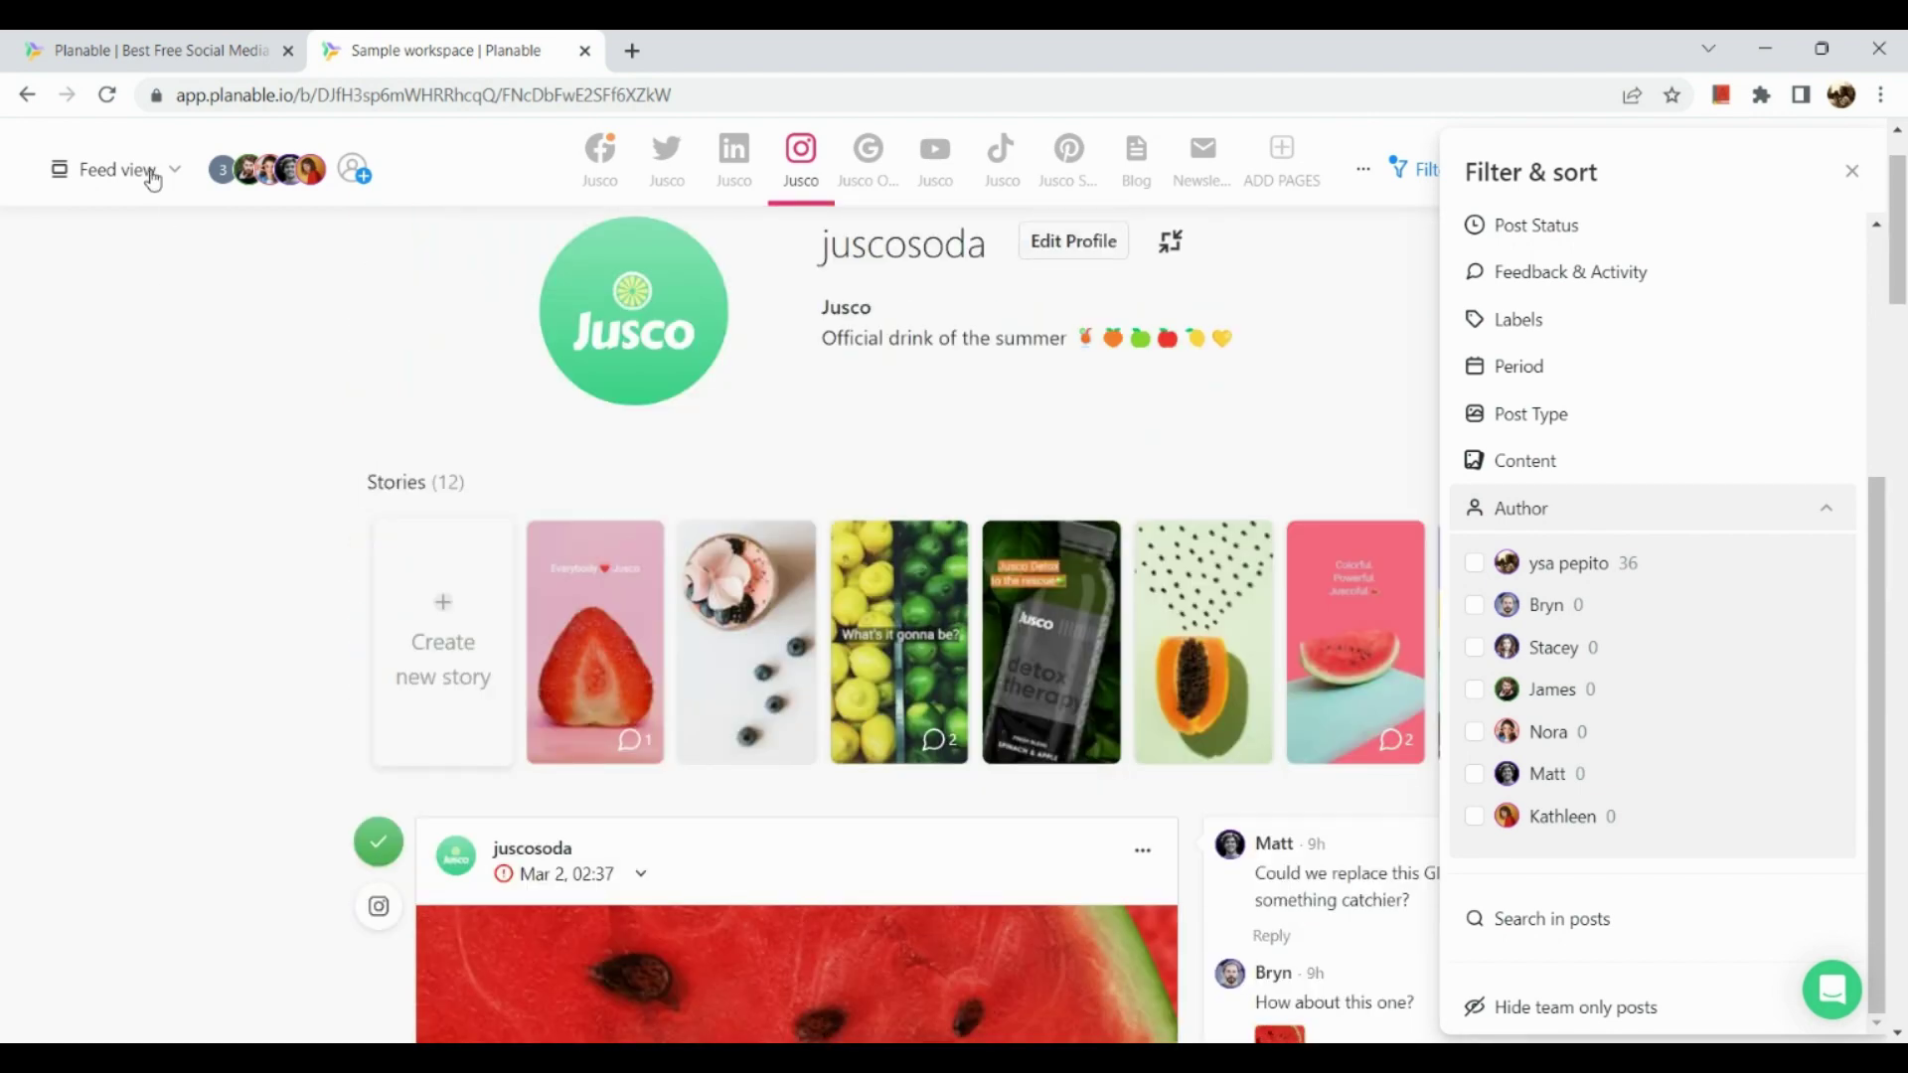
Switch the workspace to Calendar view and close the Filter & sort panel
click(152, 177)
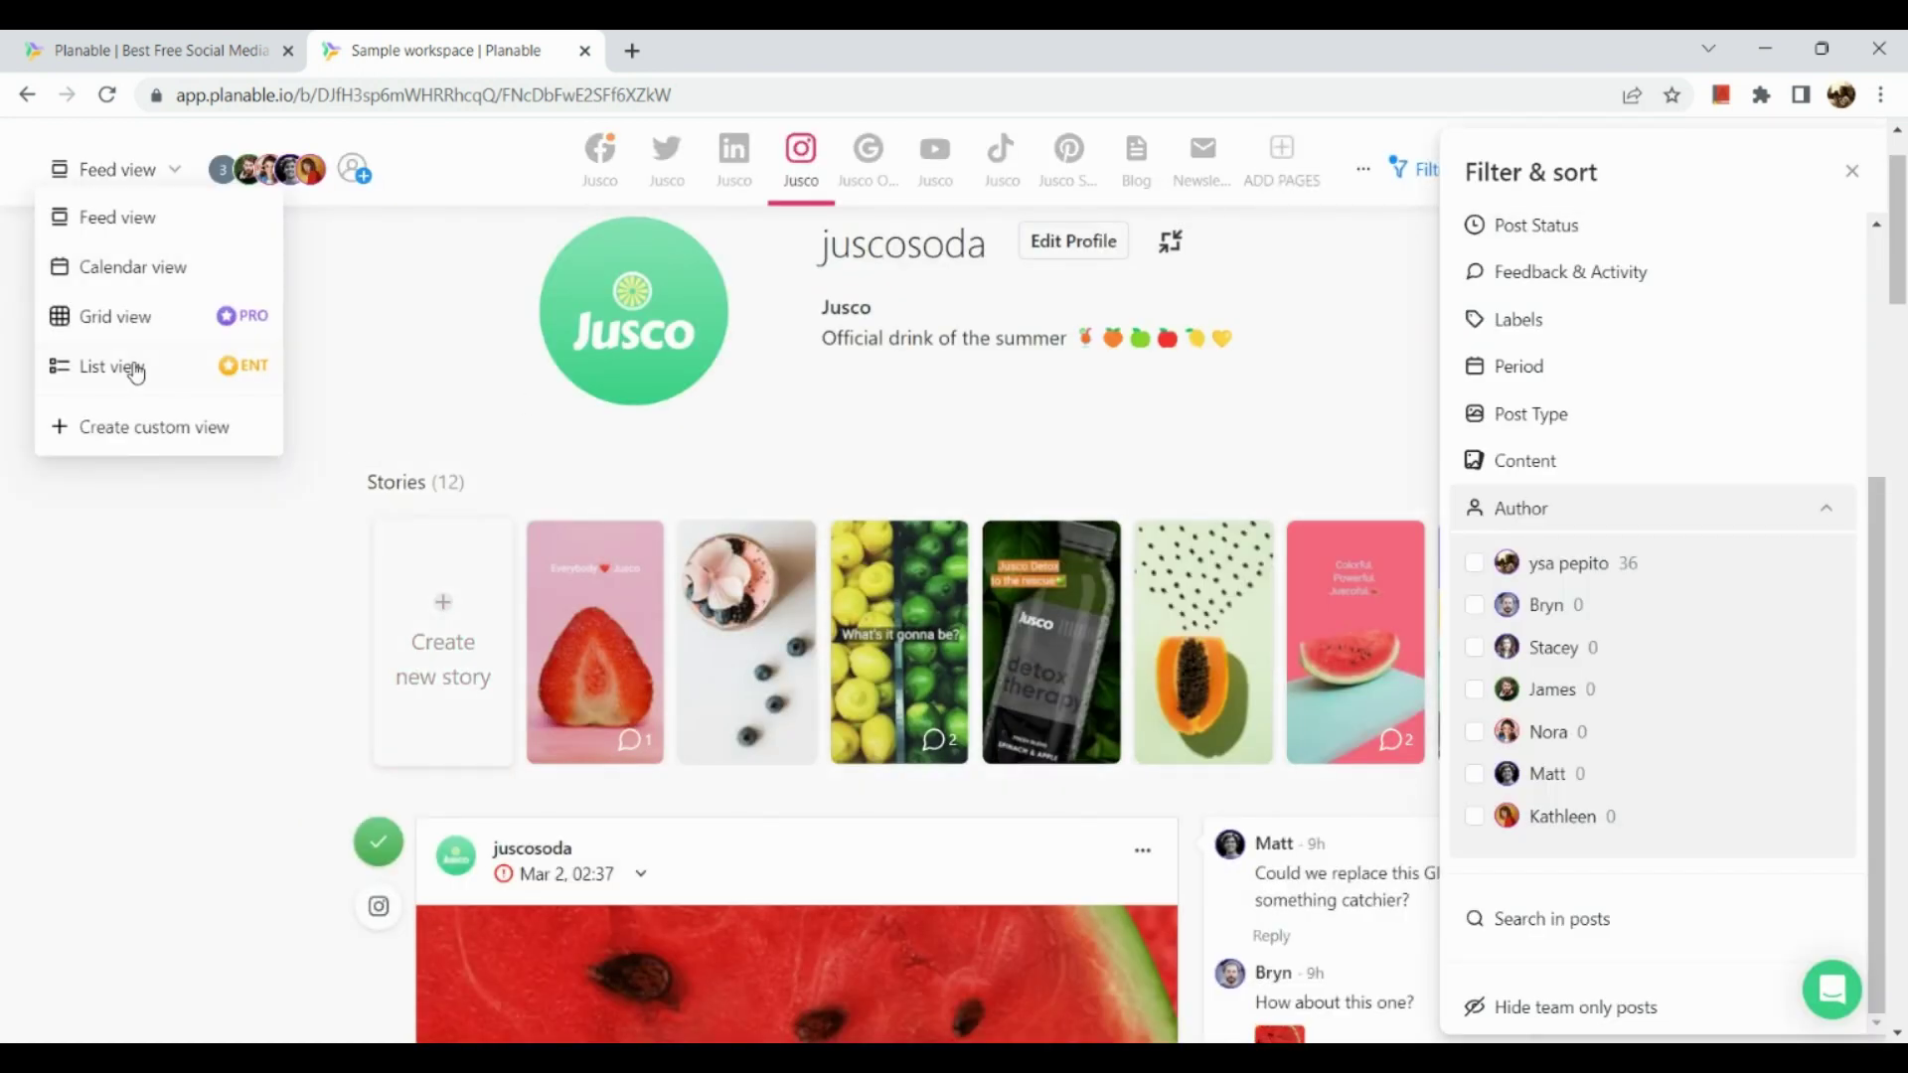
click(183, 289)
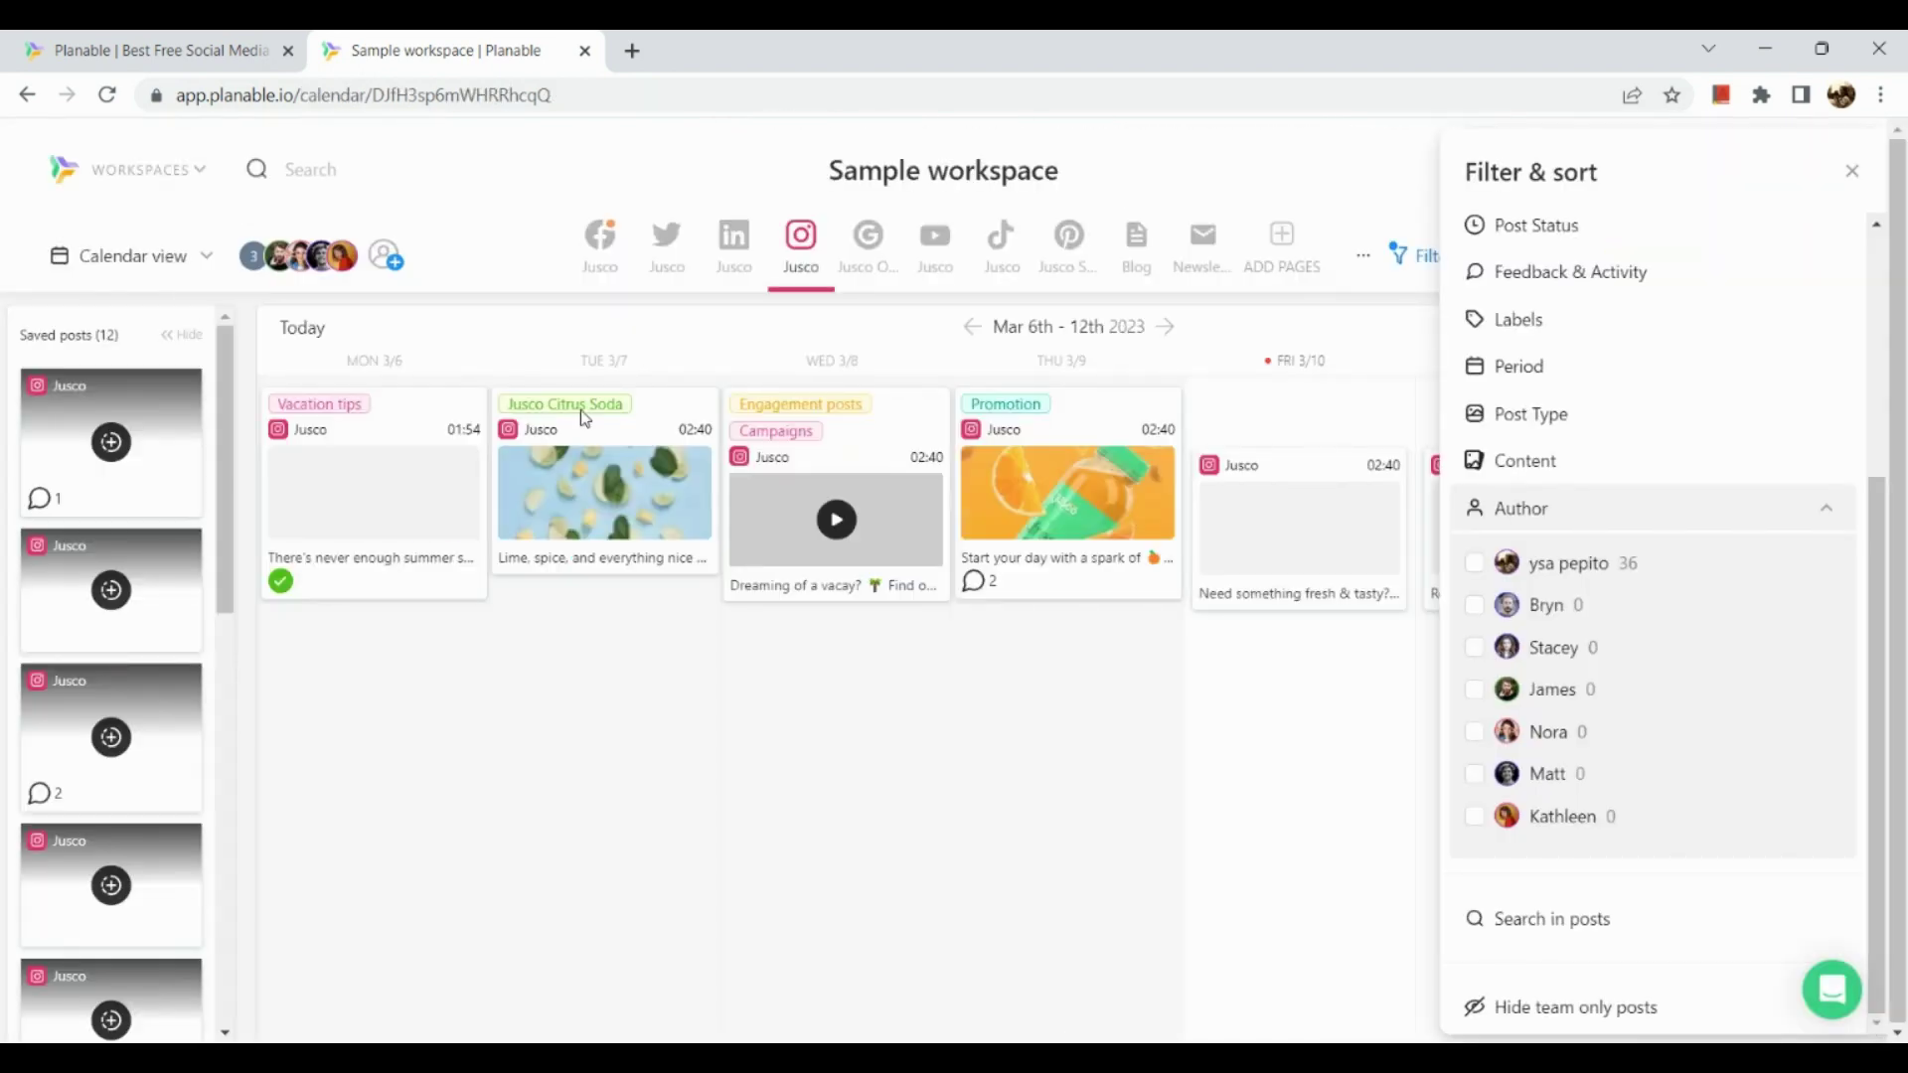
click(1858, 180)
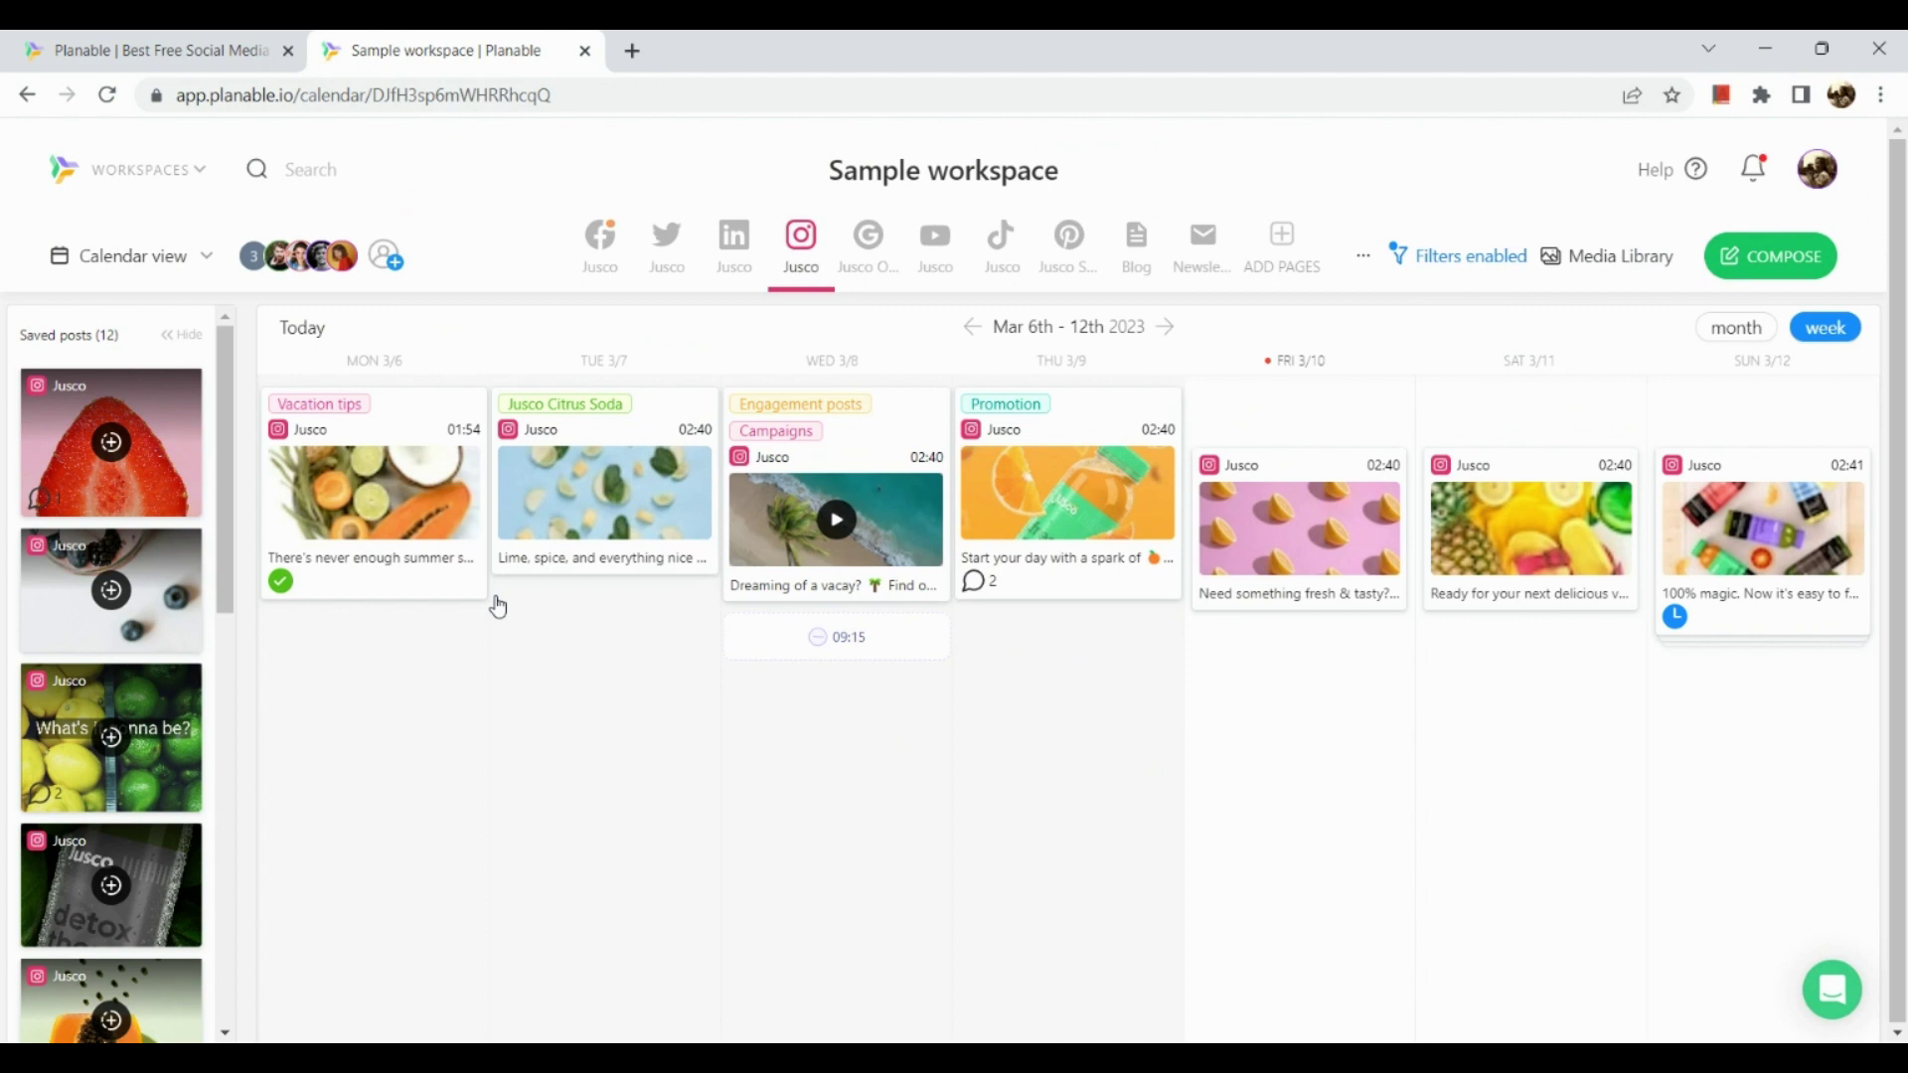
mouse_move(498, 605)
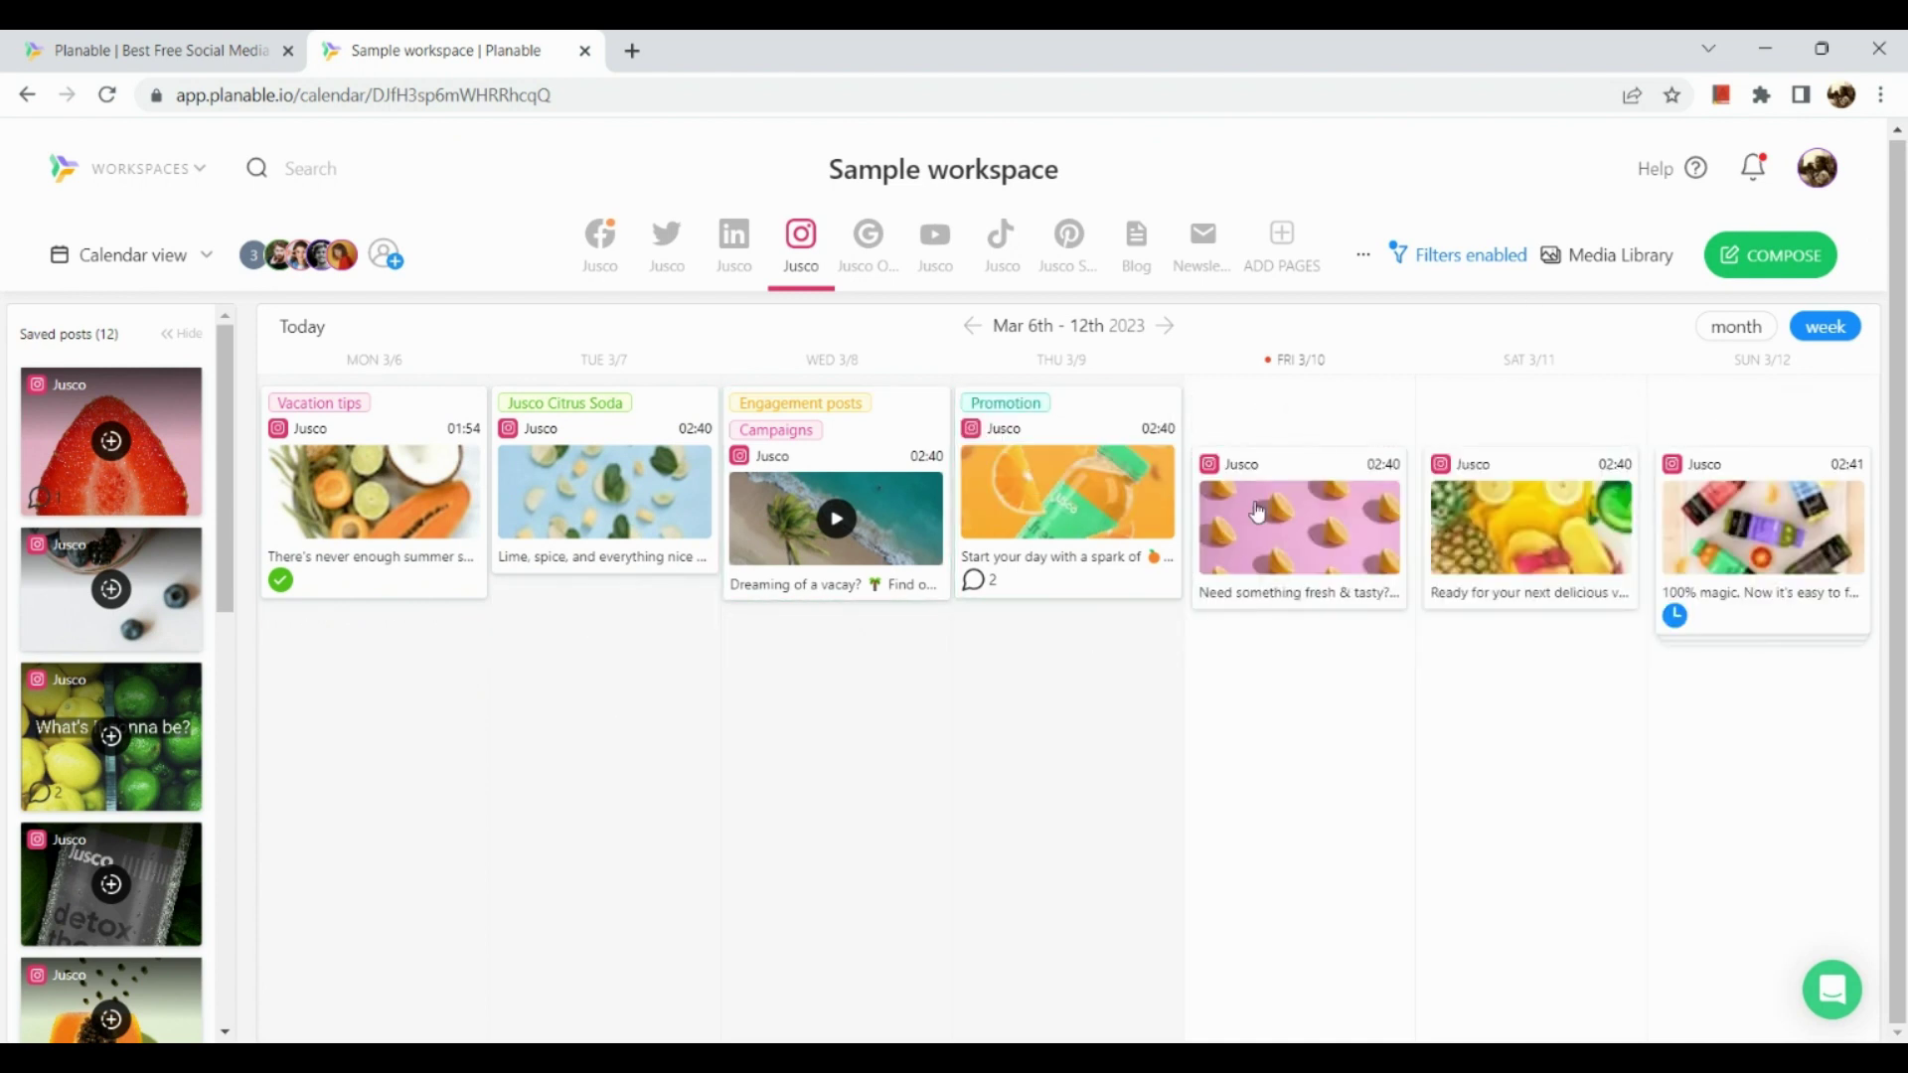
Advance the calendar one week and switch it to the whole-month view
click(1168, 328)
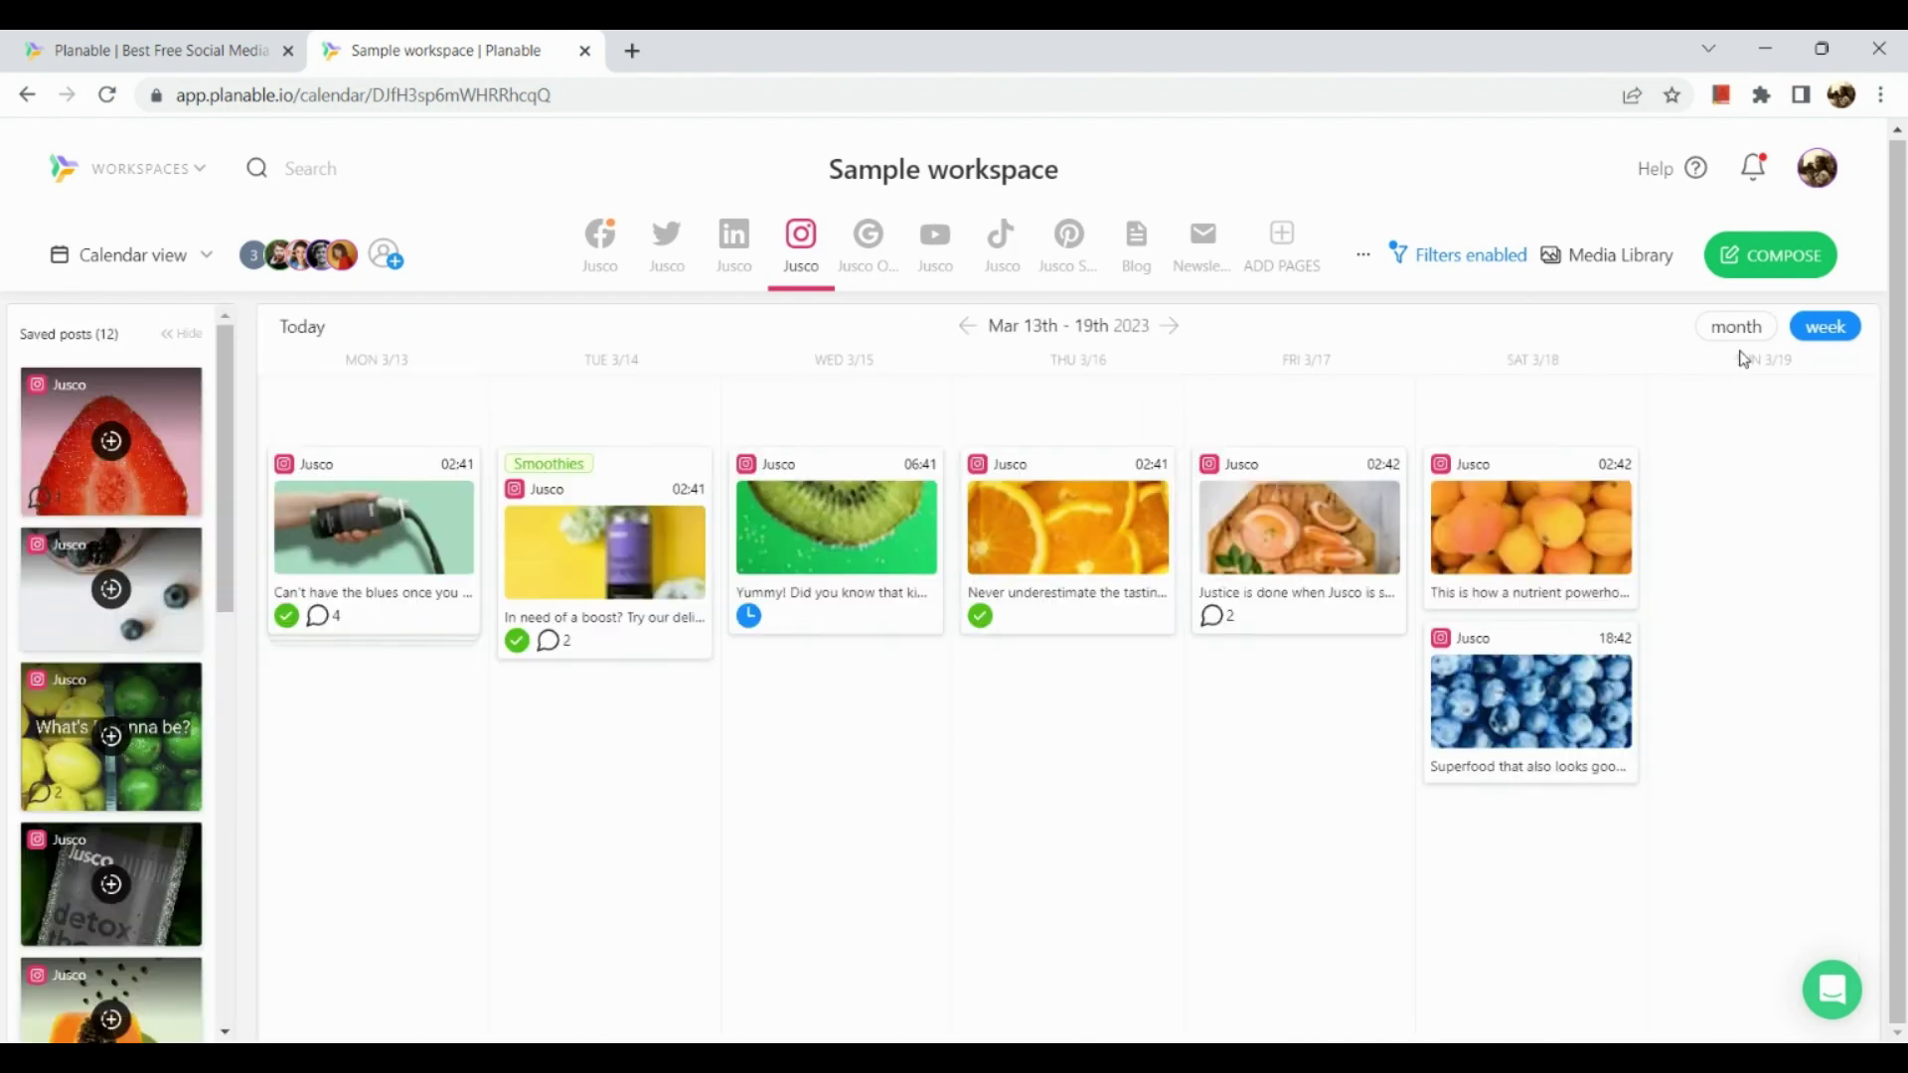
click(1757, 331)
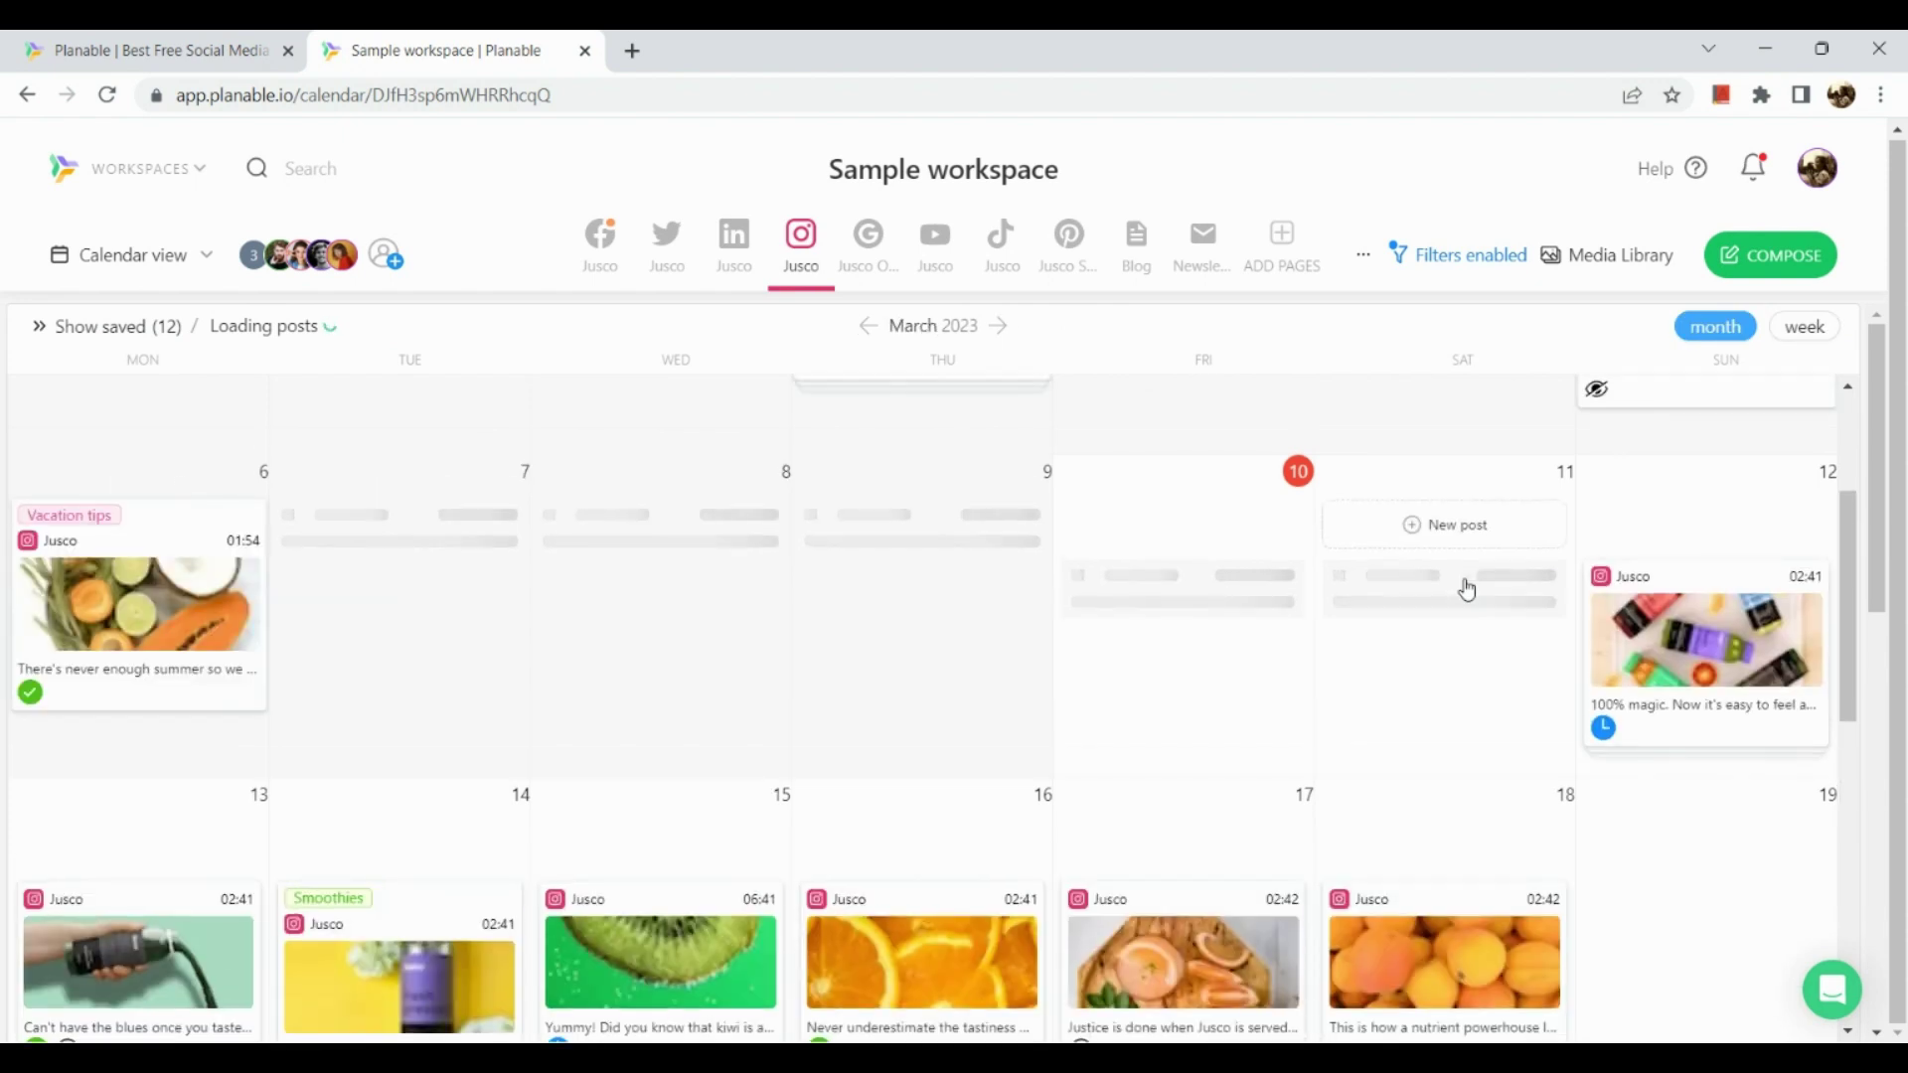
scroll(1466, 590, down, 2)
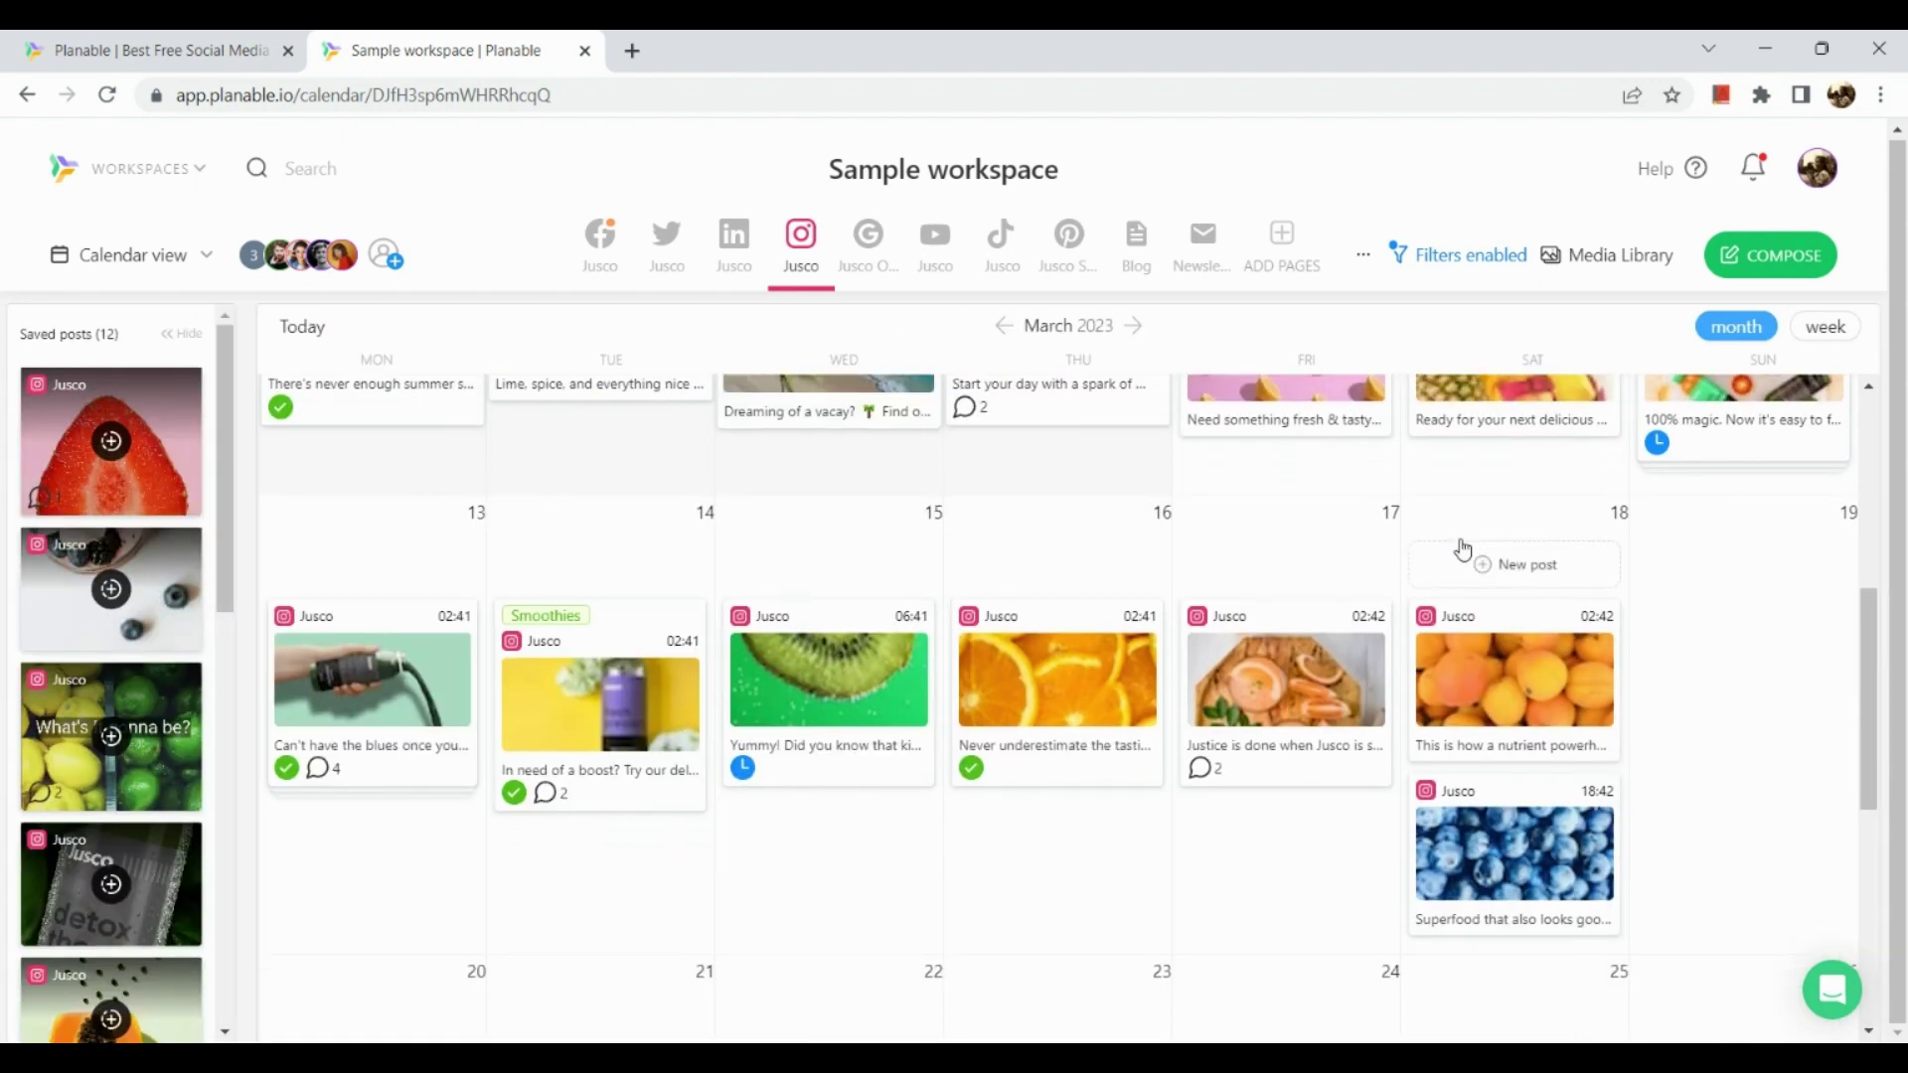
scroll(1462, 547, down, 3)
Check the Mar 4 blueberry post's options, then add the Jusco Facebook page's posts
right_click(1463, 548)
scroll(1462, 545, up, 8)
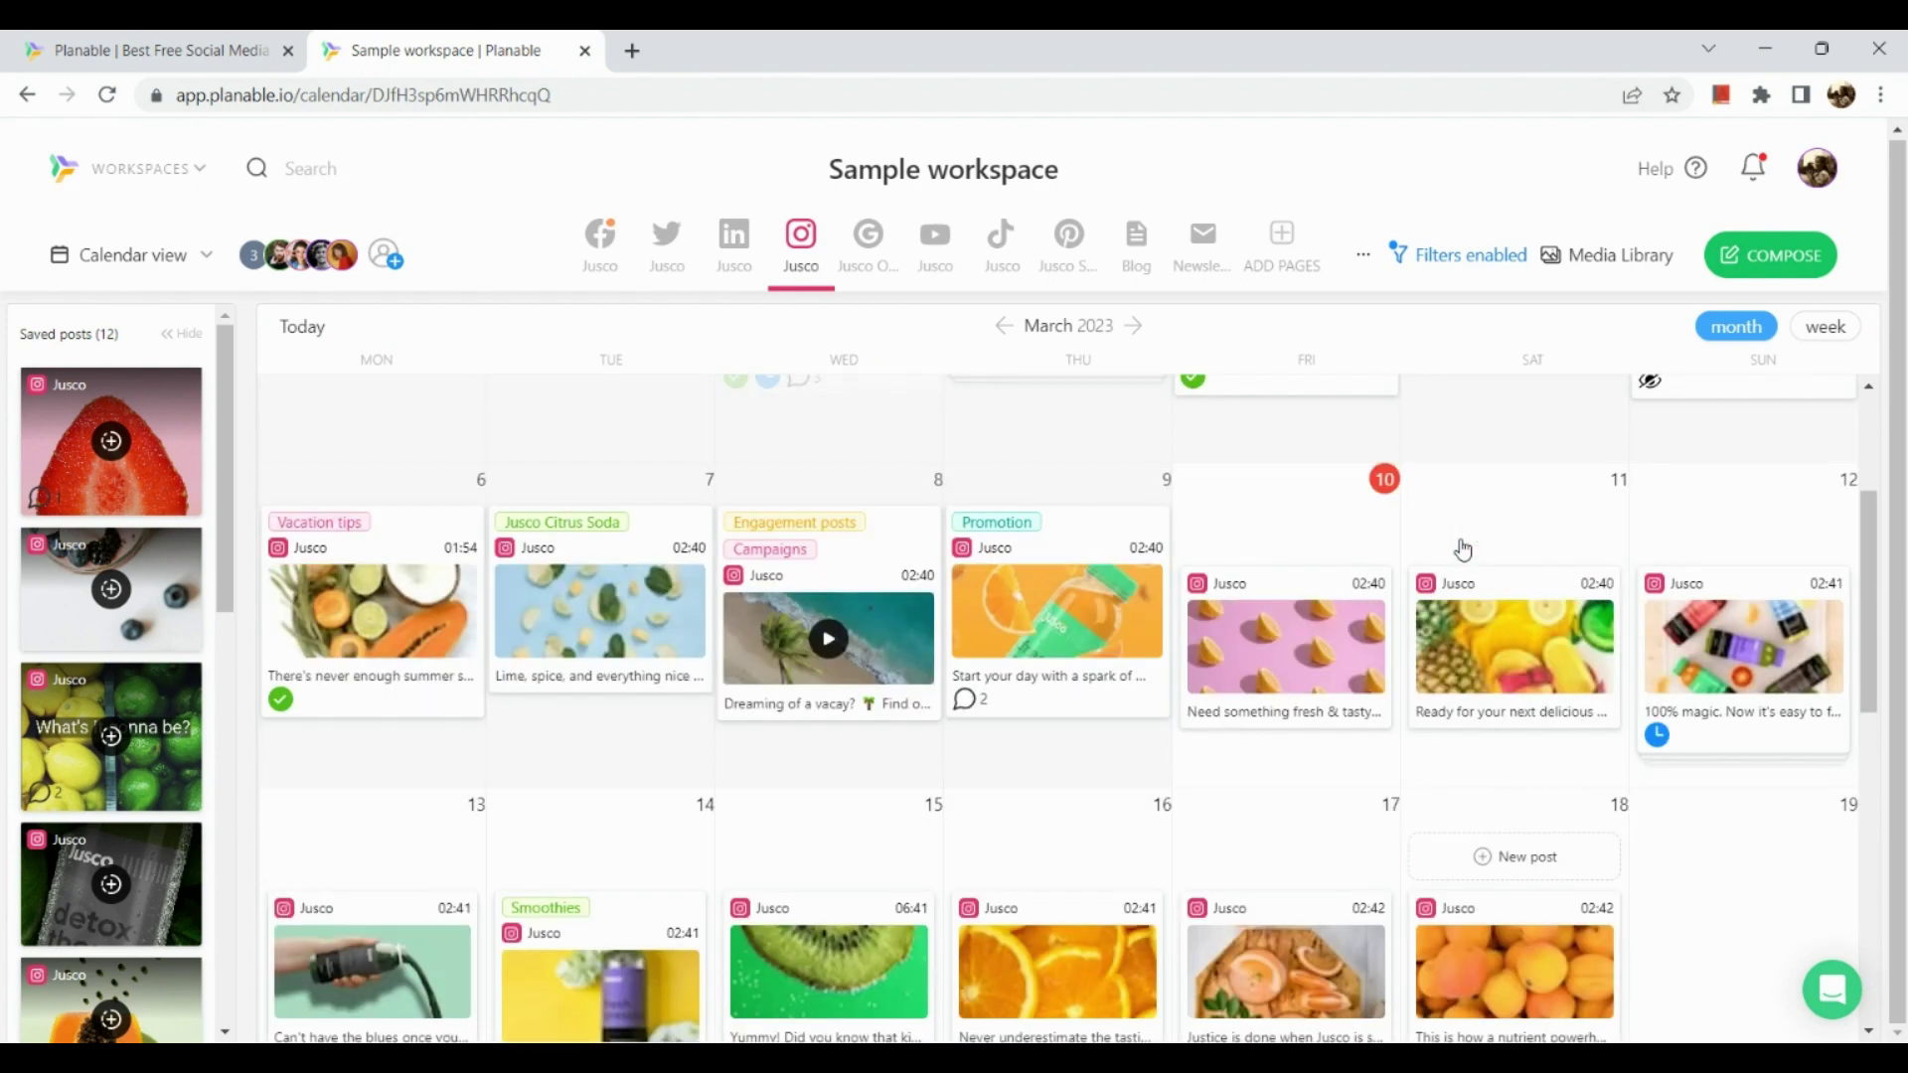
right_click(1461, 546)
key(Escape)
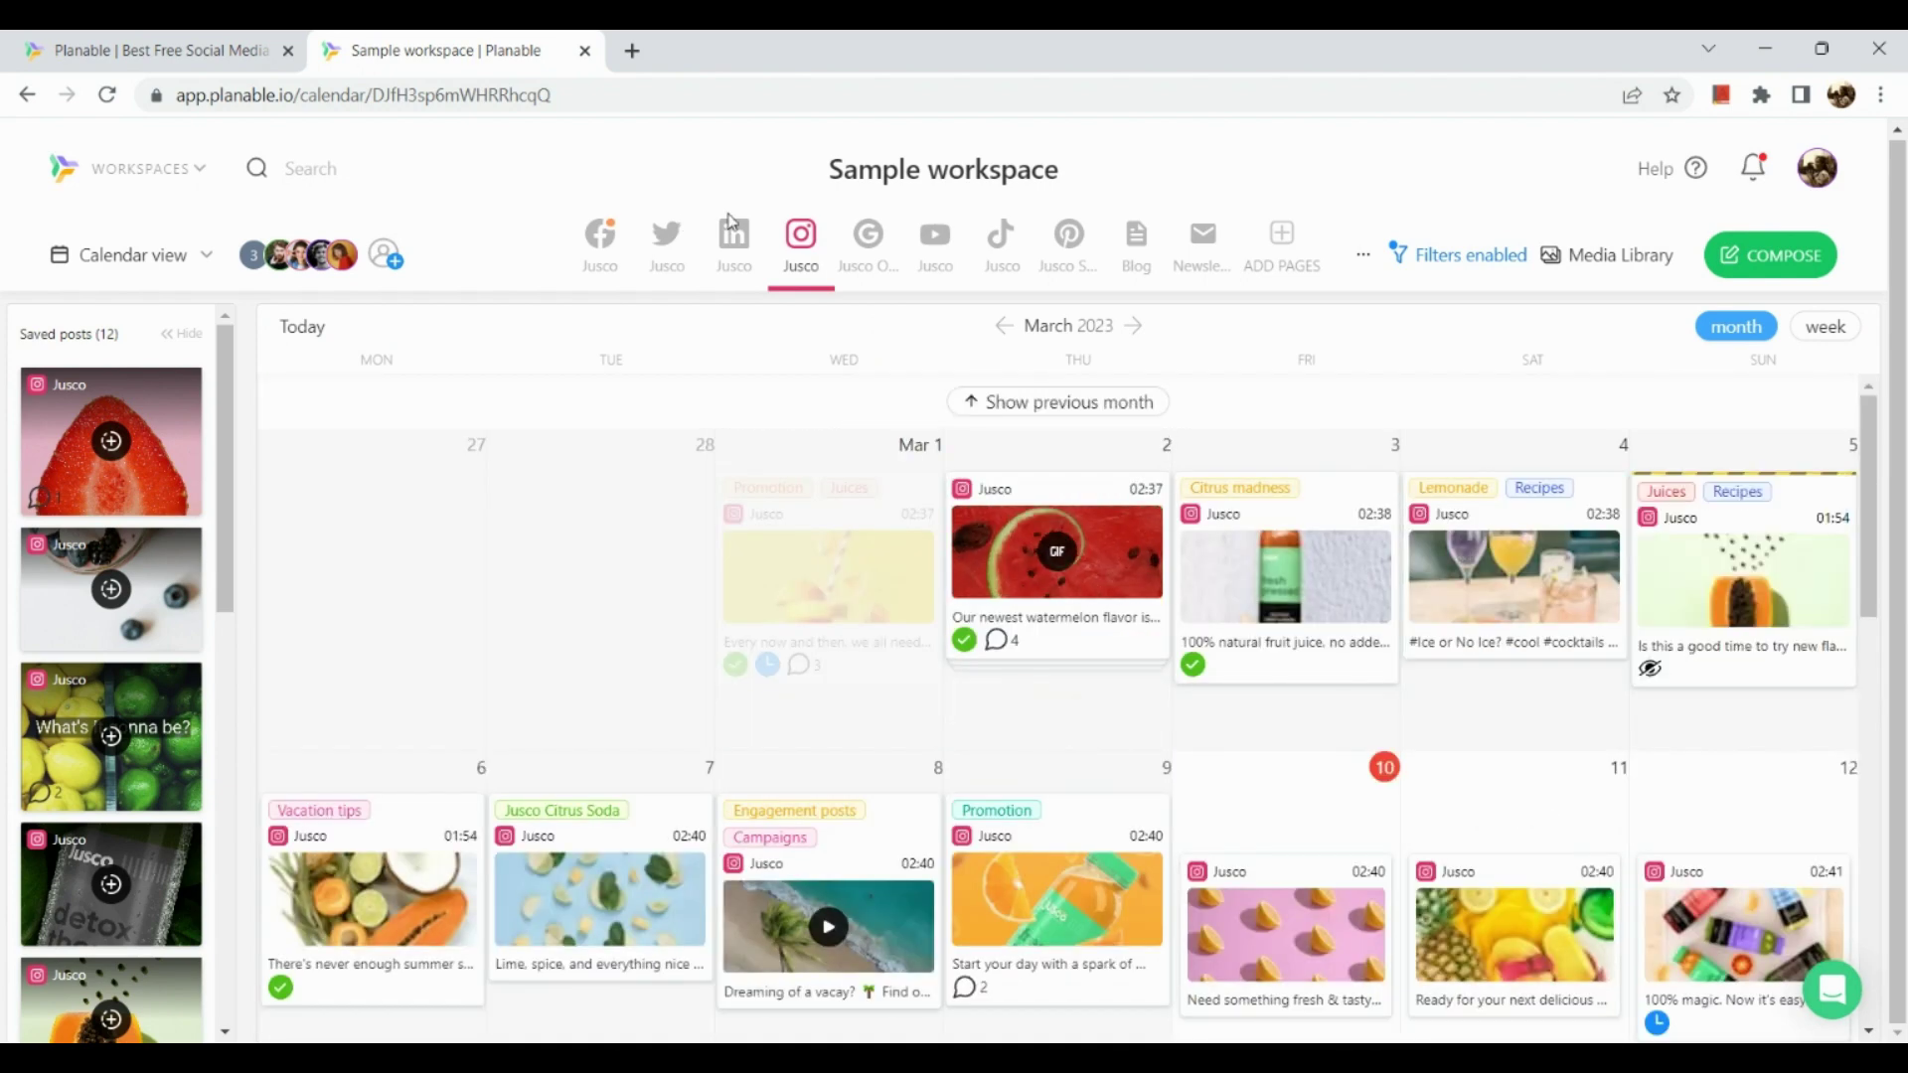
click(599, 244)
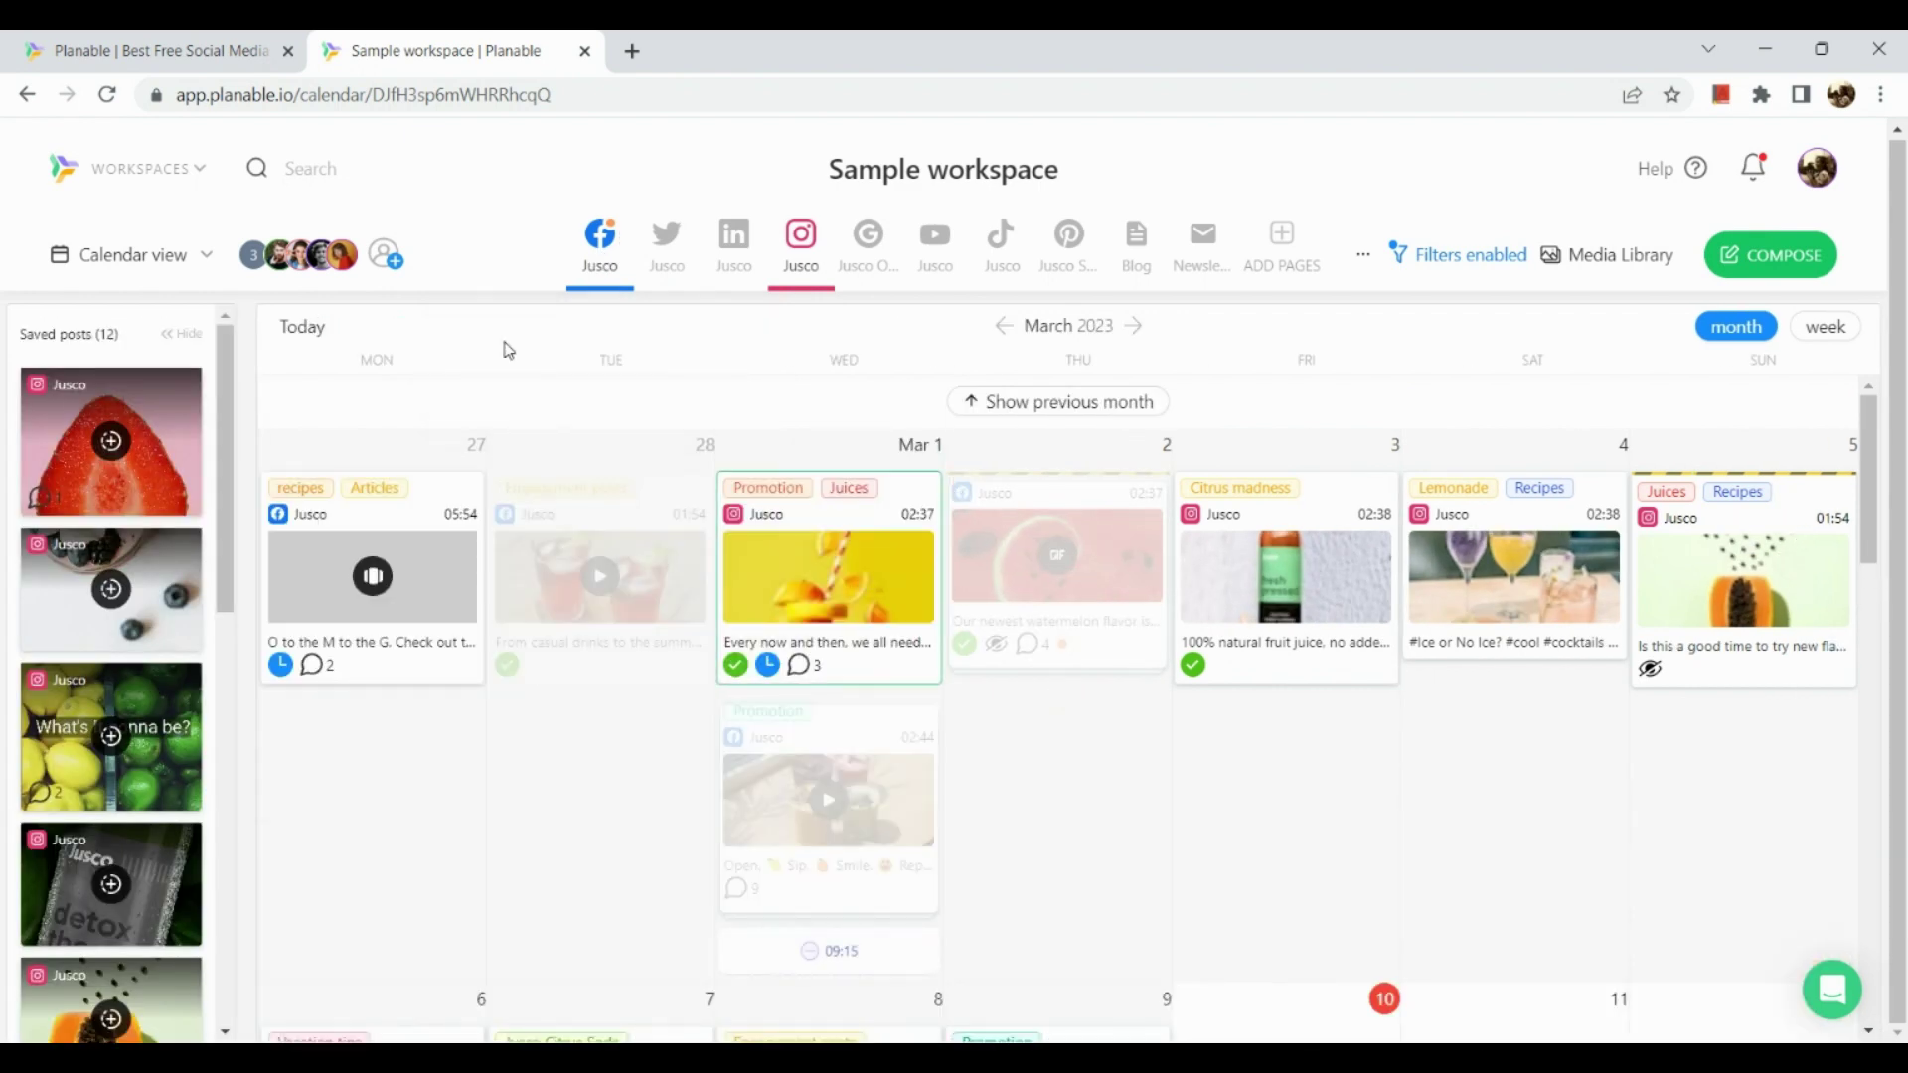
Return to Feed view and show the Jusco Twitter page's feed
click(120, 260)
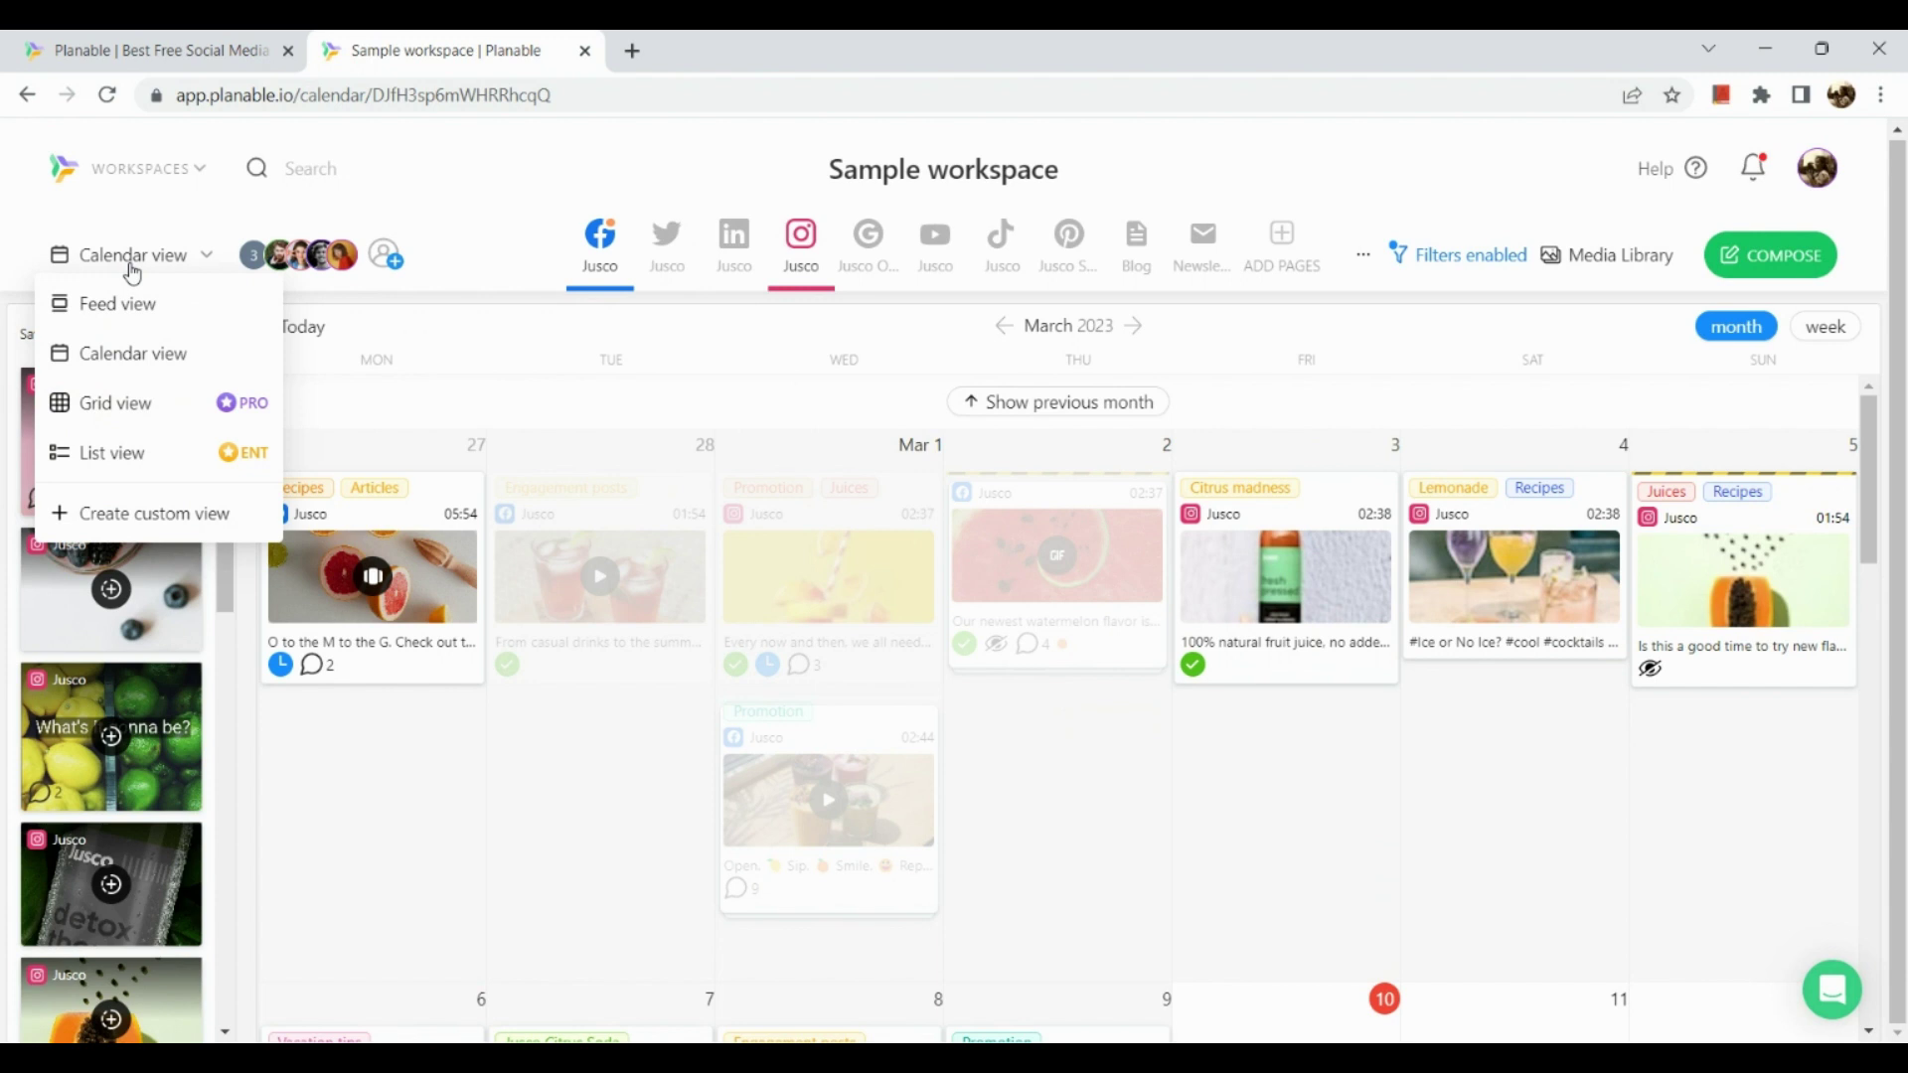
click(149, 308)
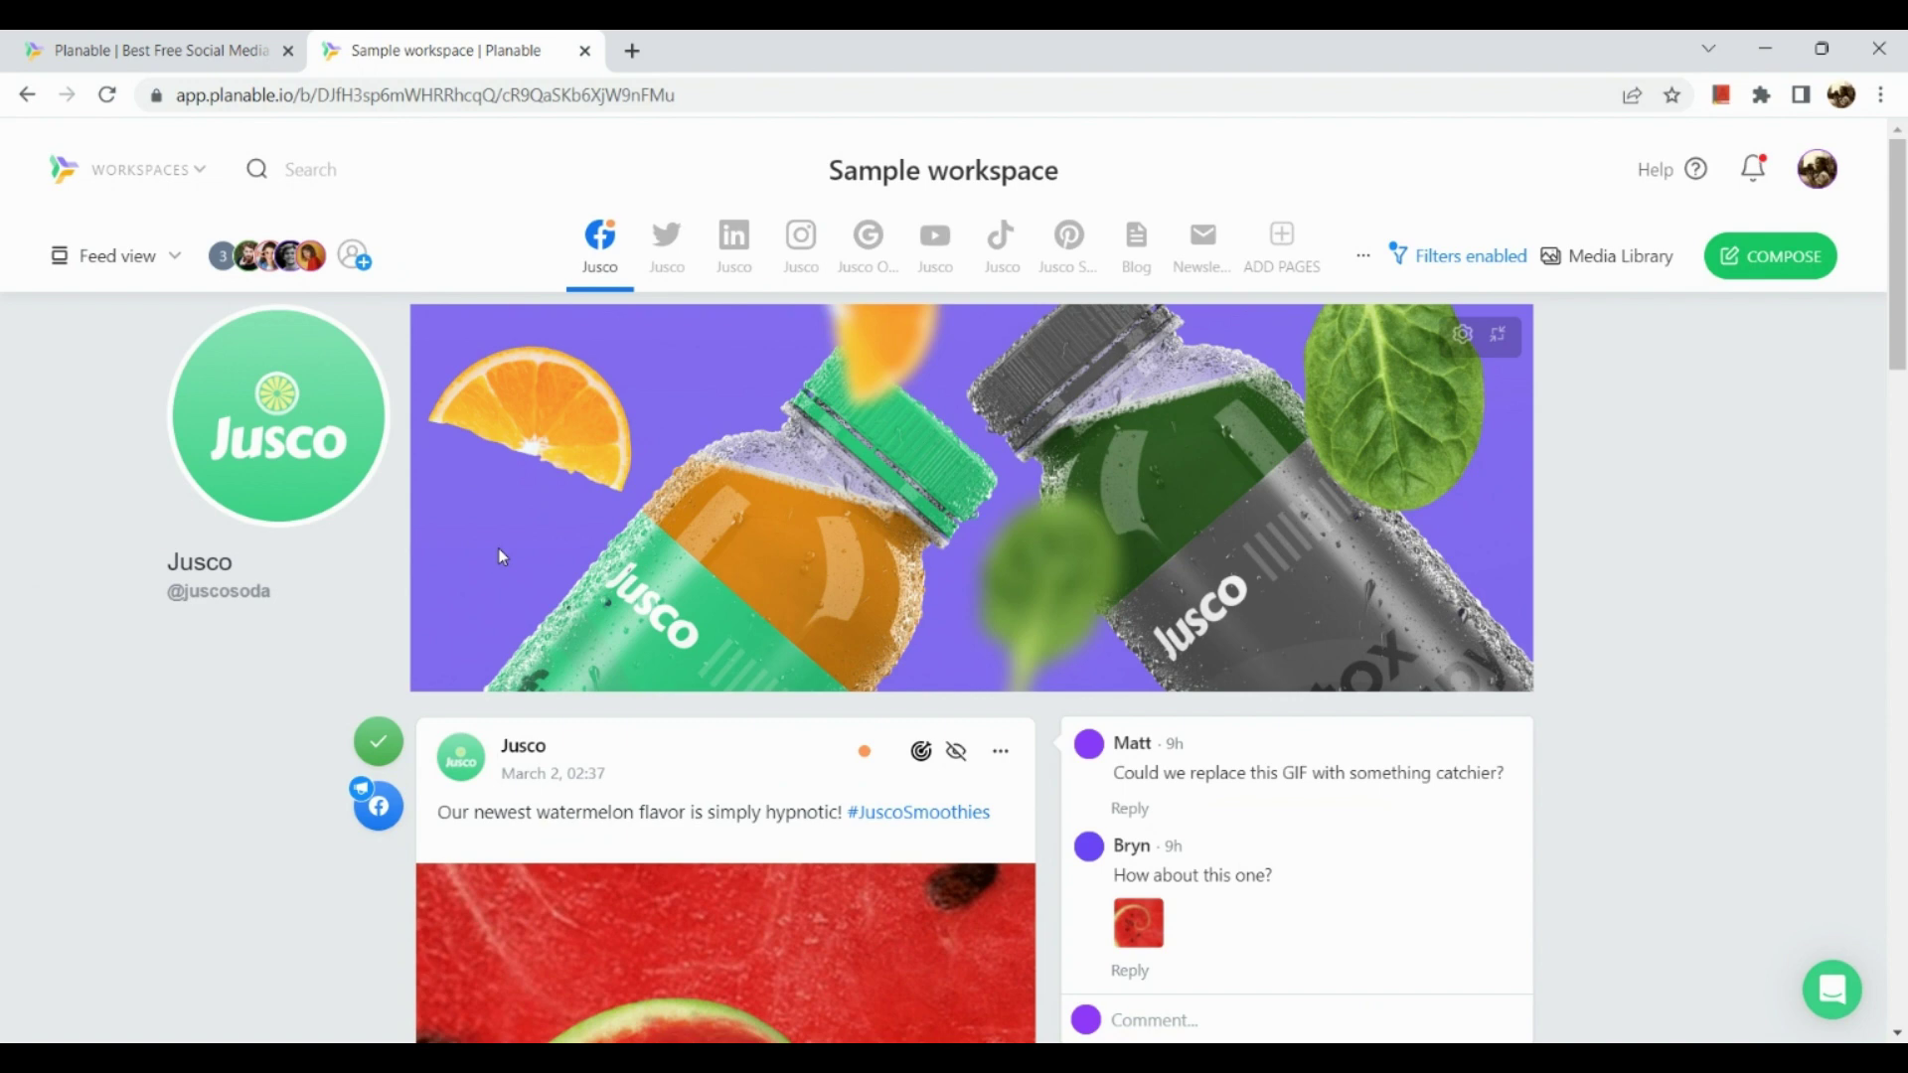
scroll(502, 557, down, 1)
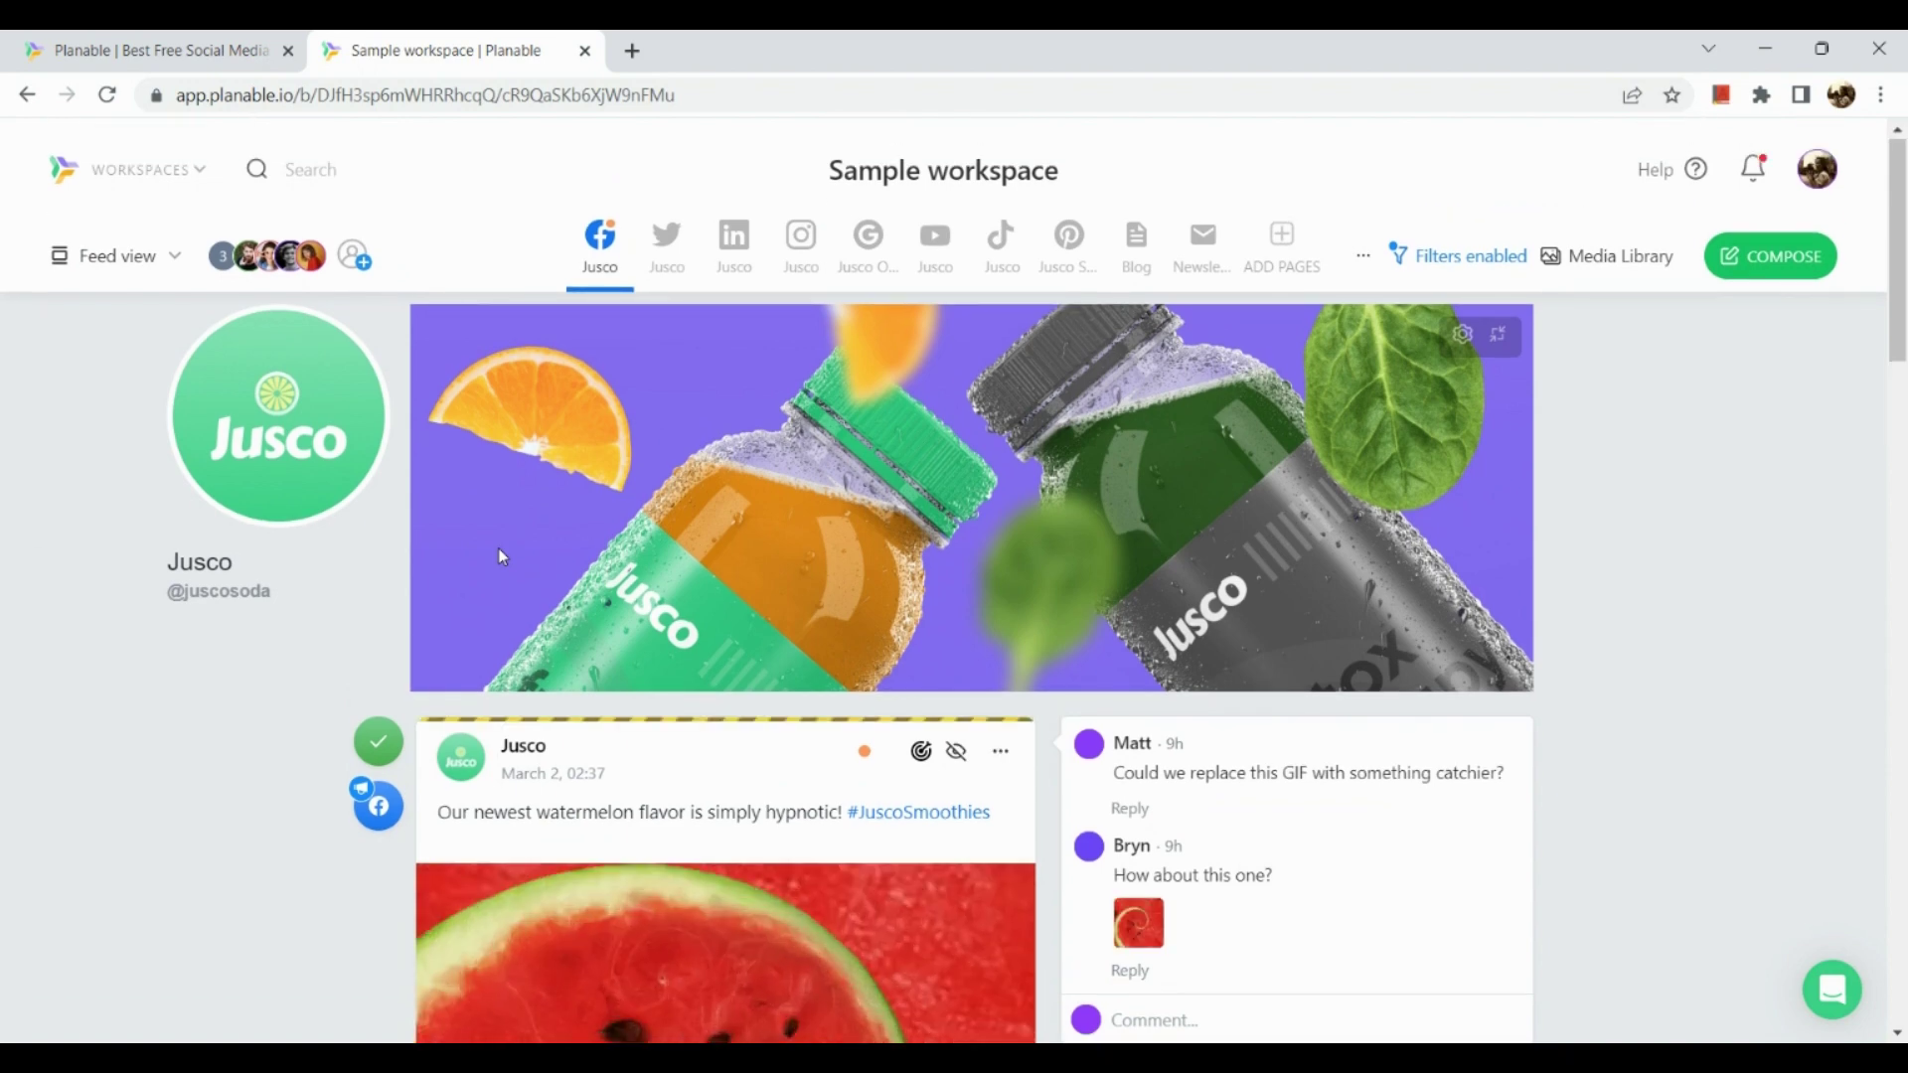
scroll(500, 553, down, 5)
scroll(500, 556, up, 5)
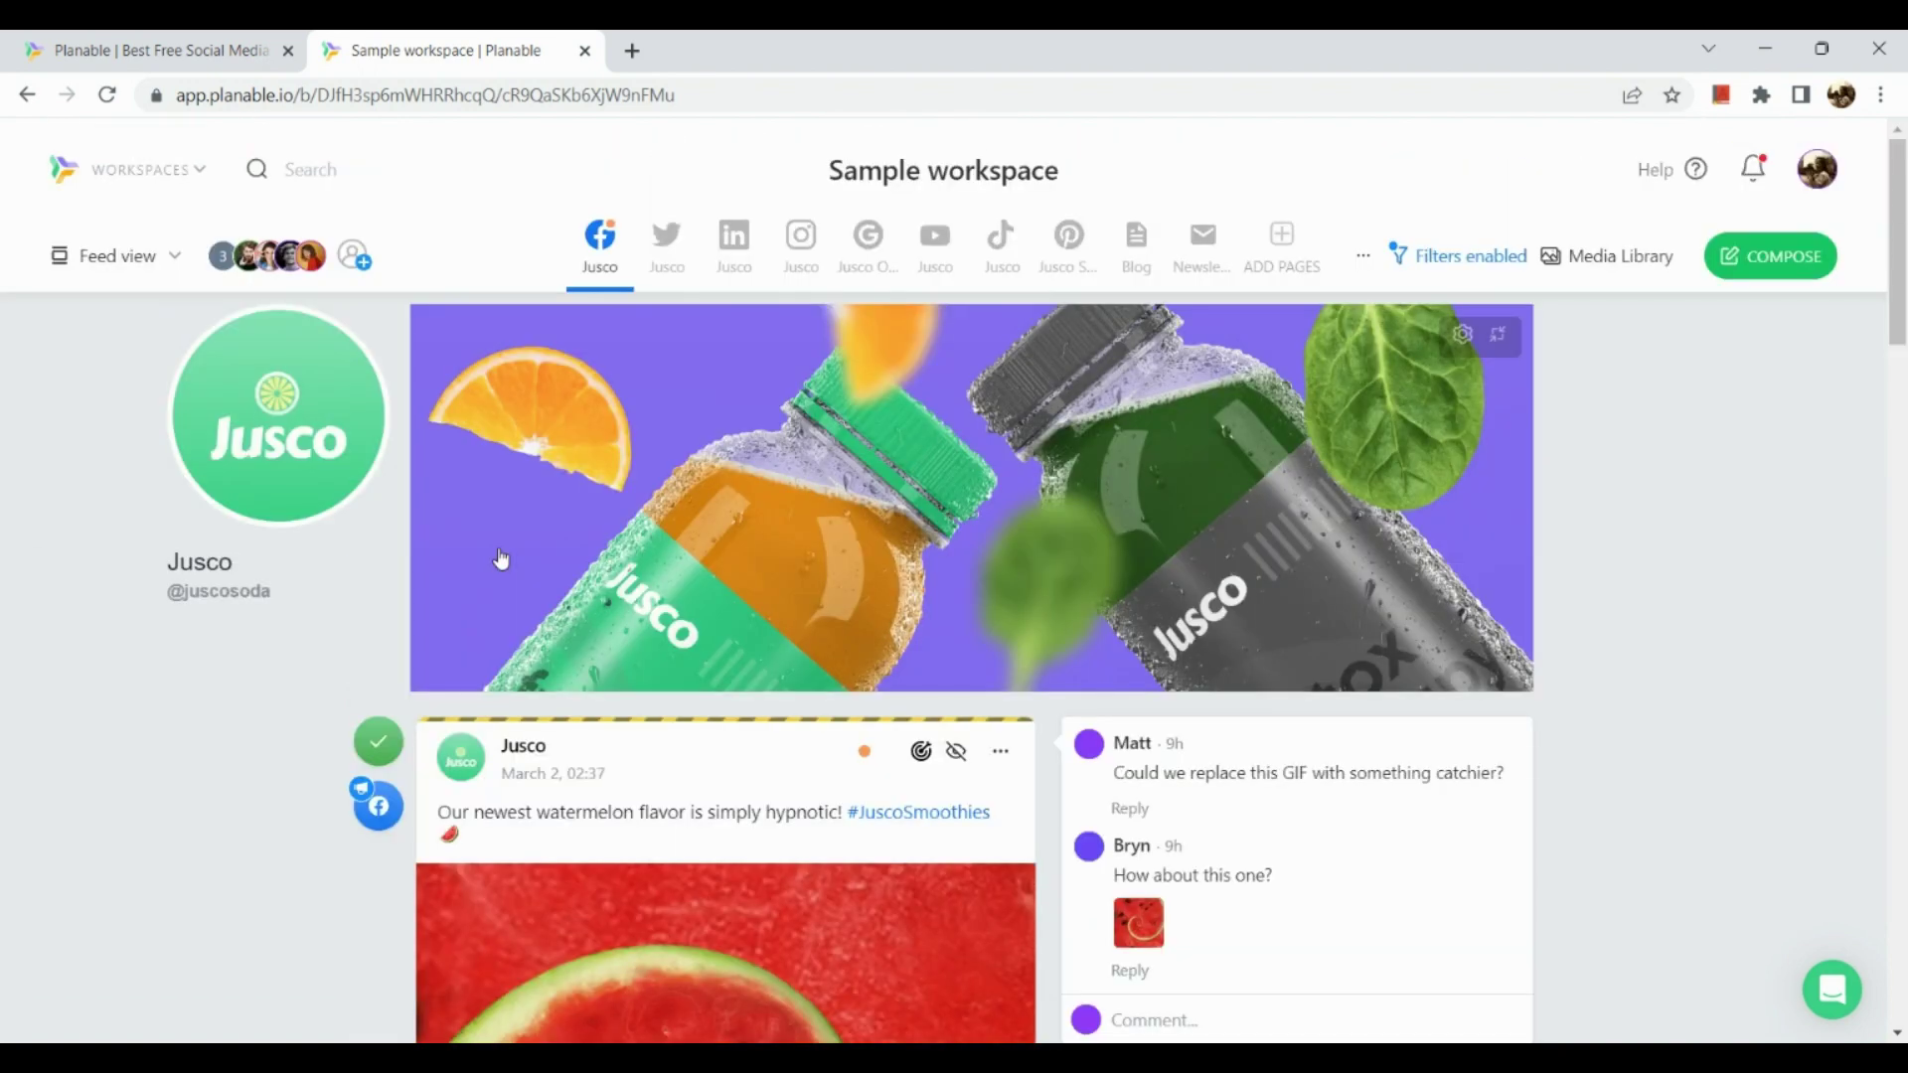
click(685, 240)
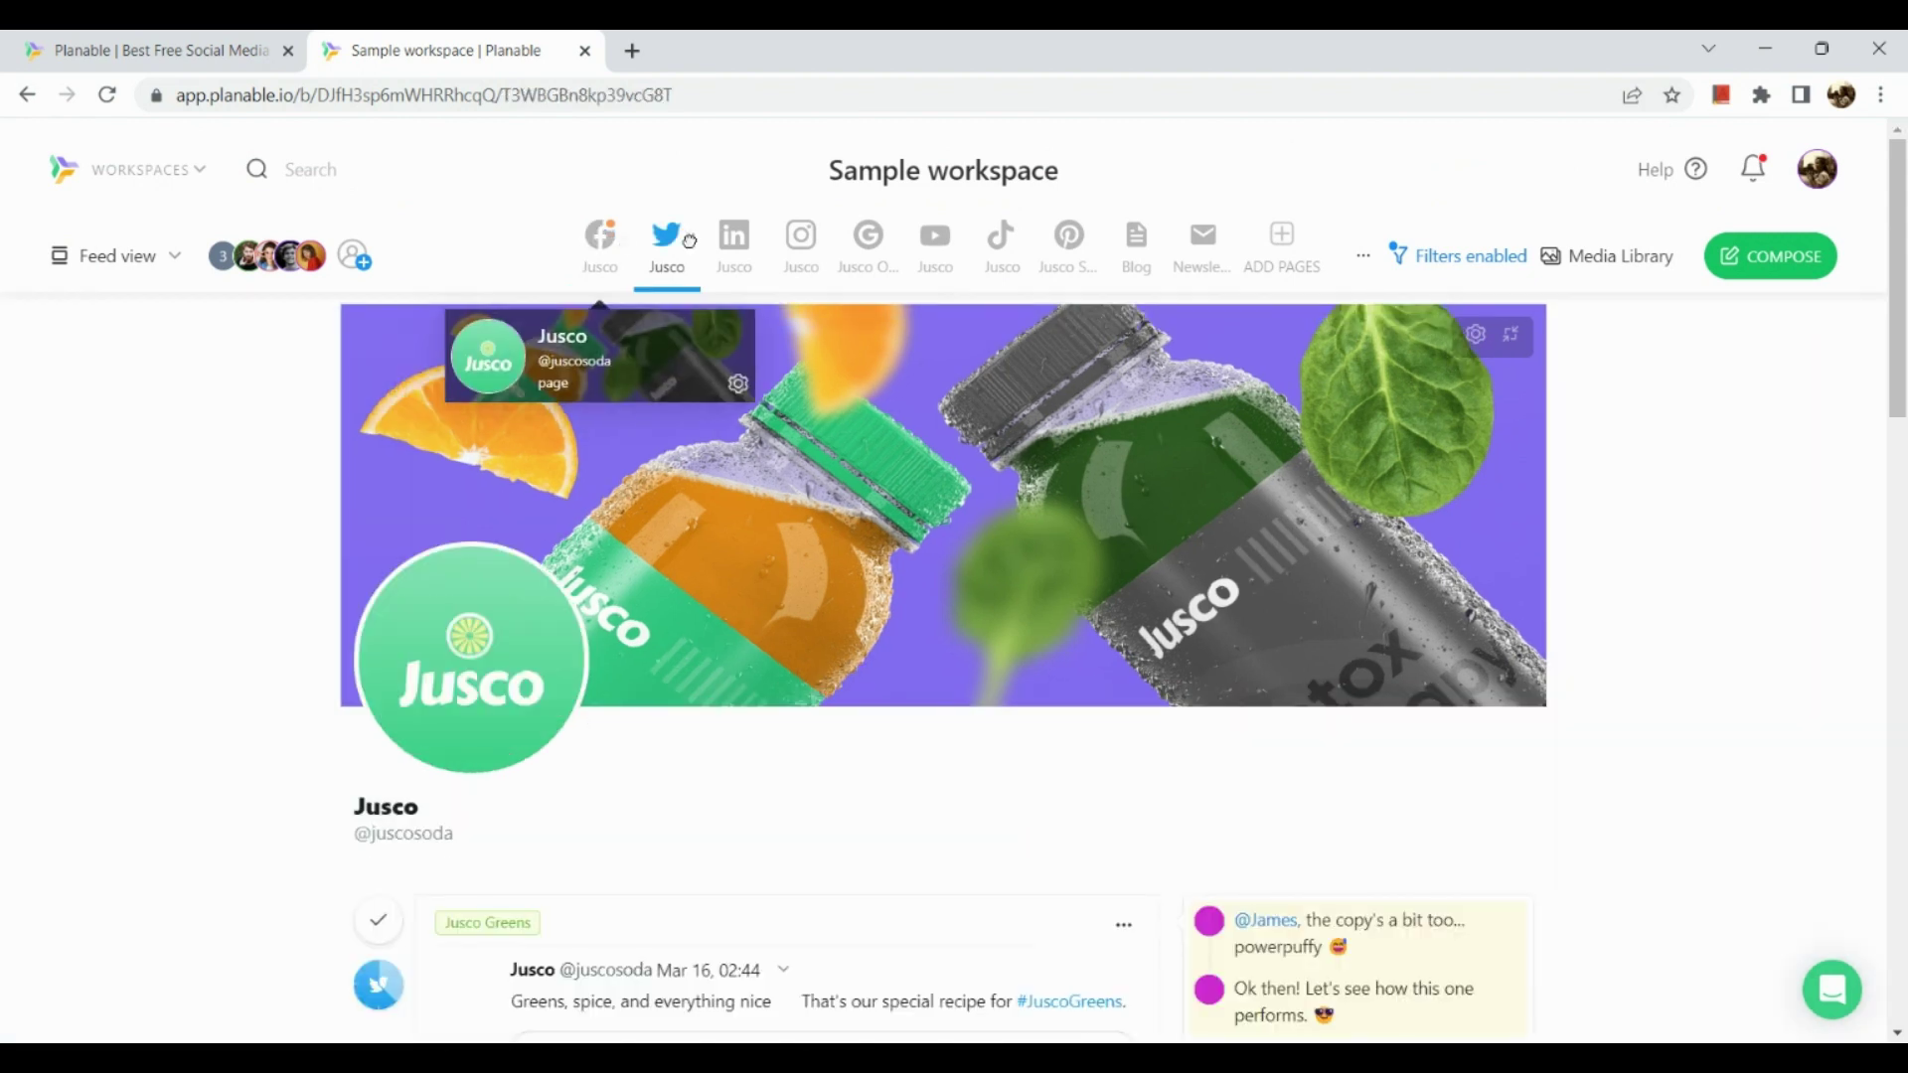
Select the Jusco Instagram page and start a new story from its Stories row
click(830, 277)
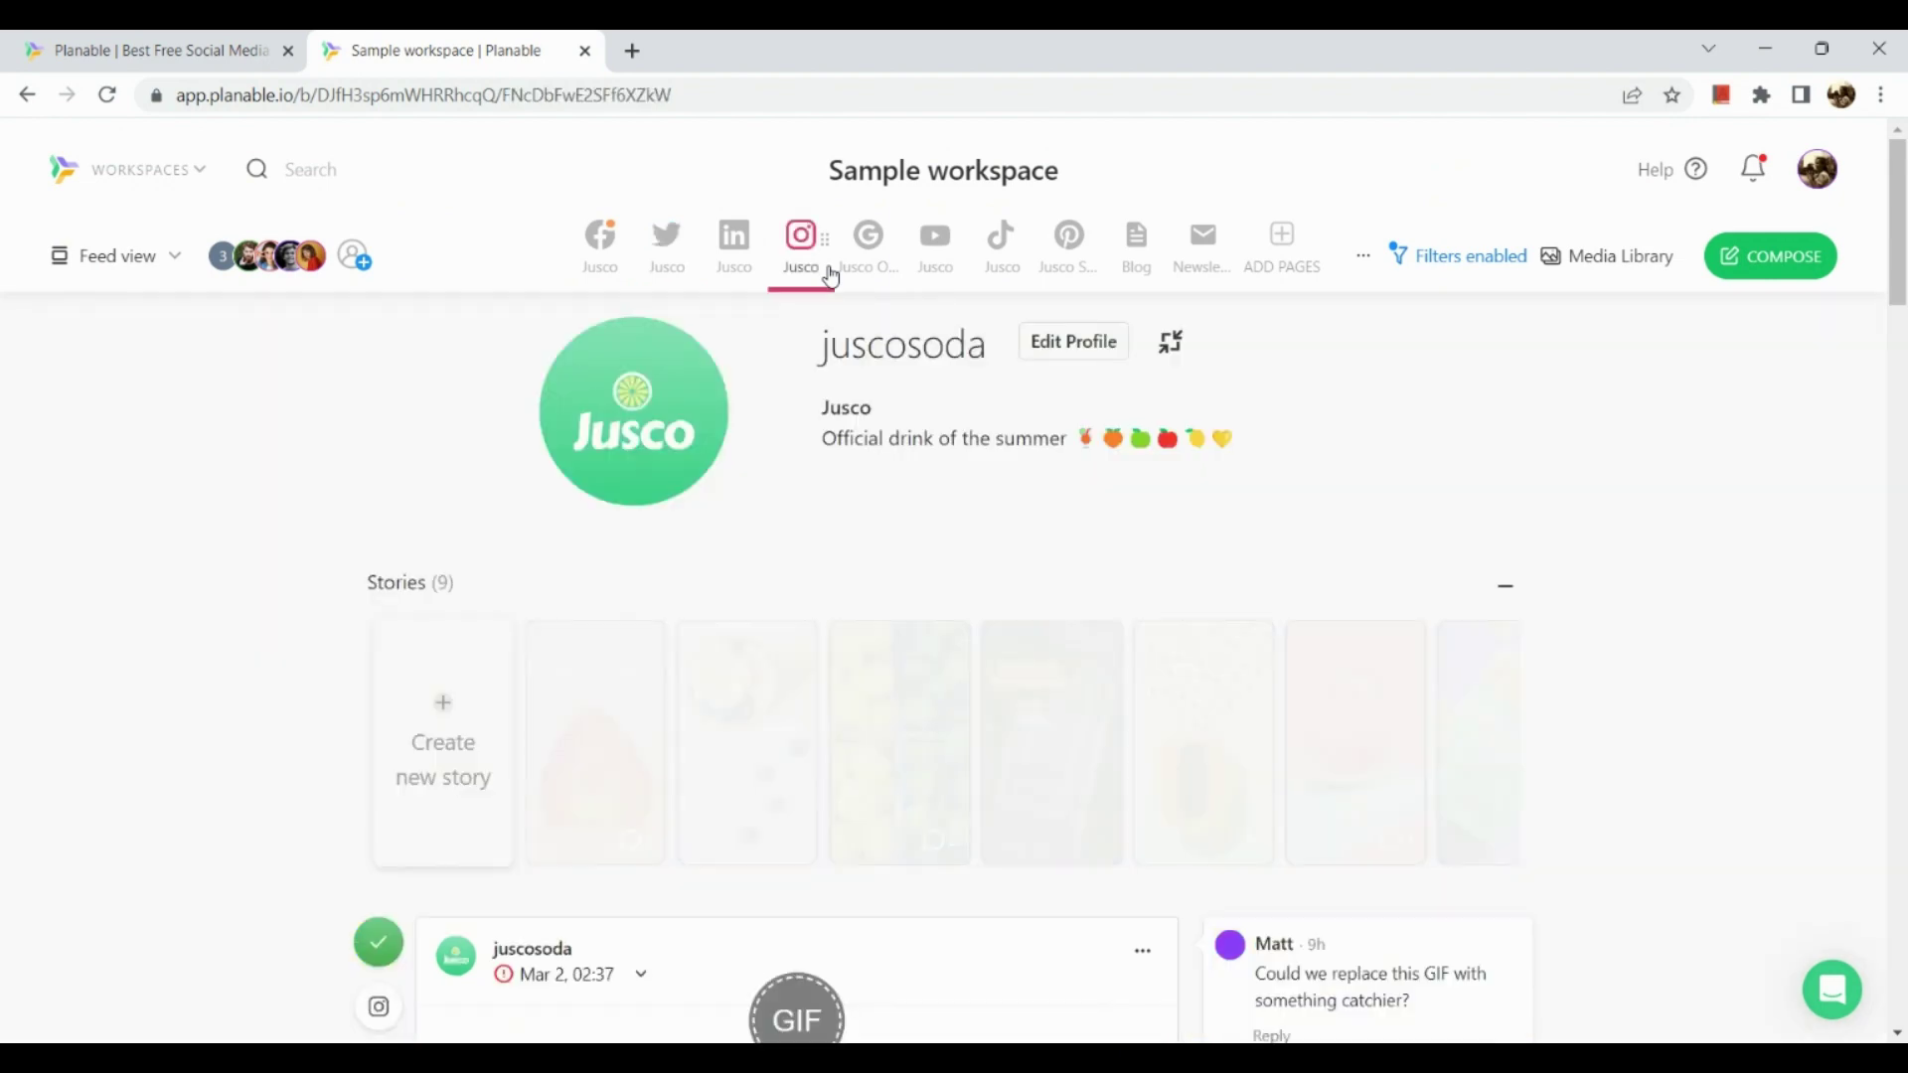
scroll(651, 591, down, 2)
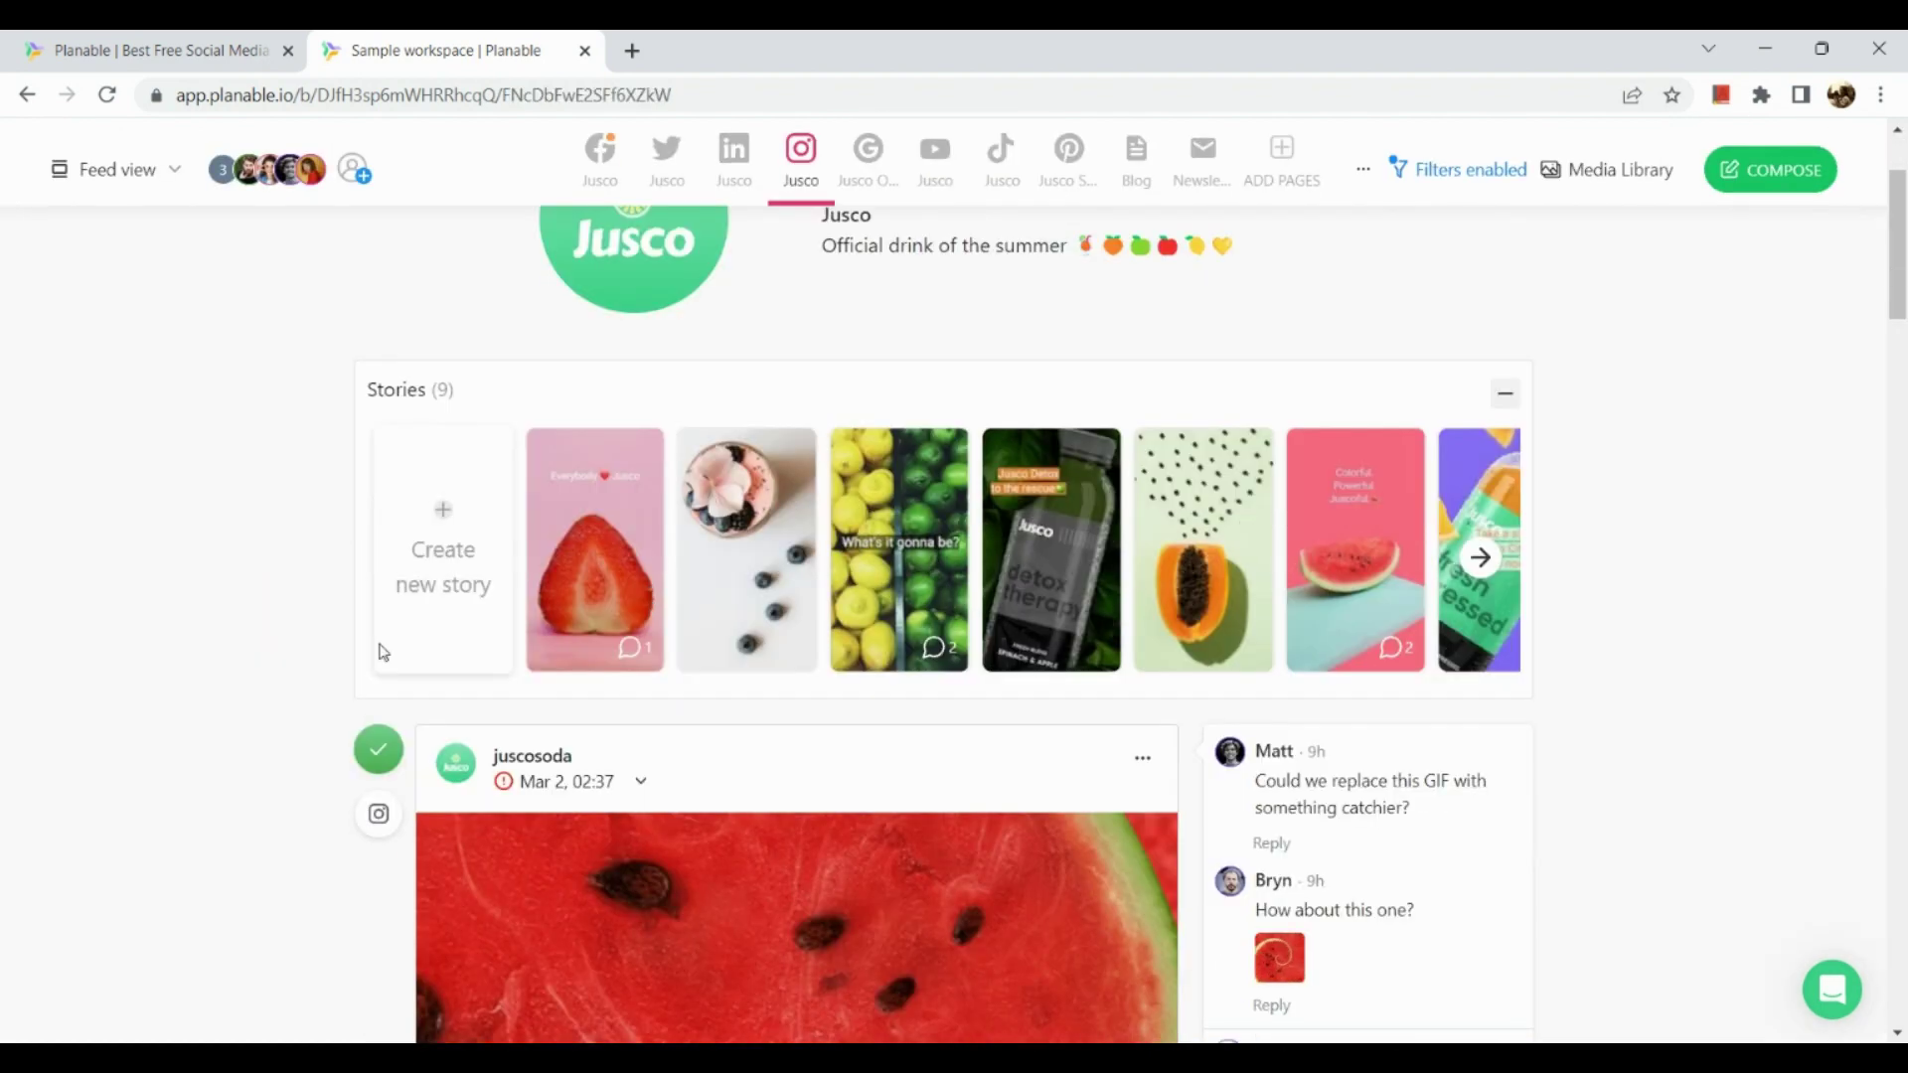
scroll(378, 648, up, 5)
scroll(496, 565, down, 5)
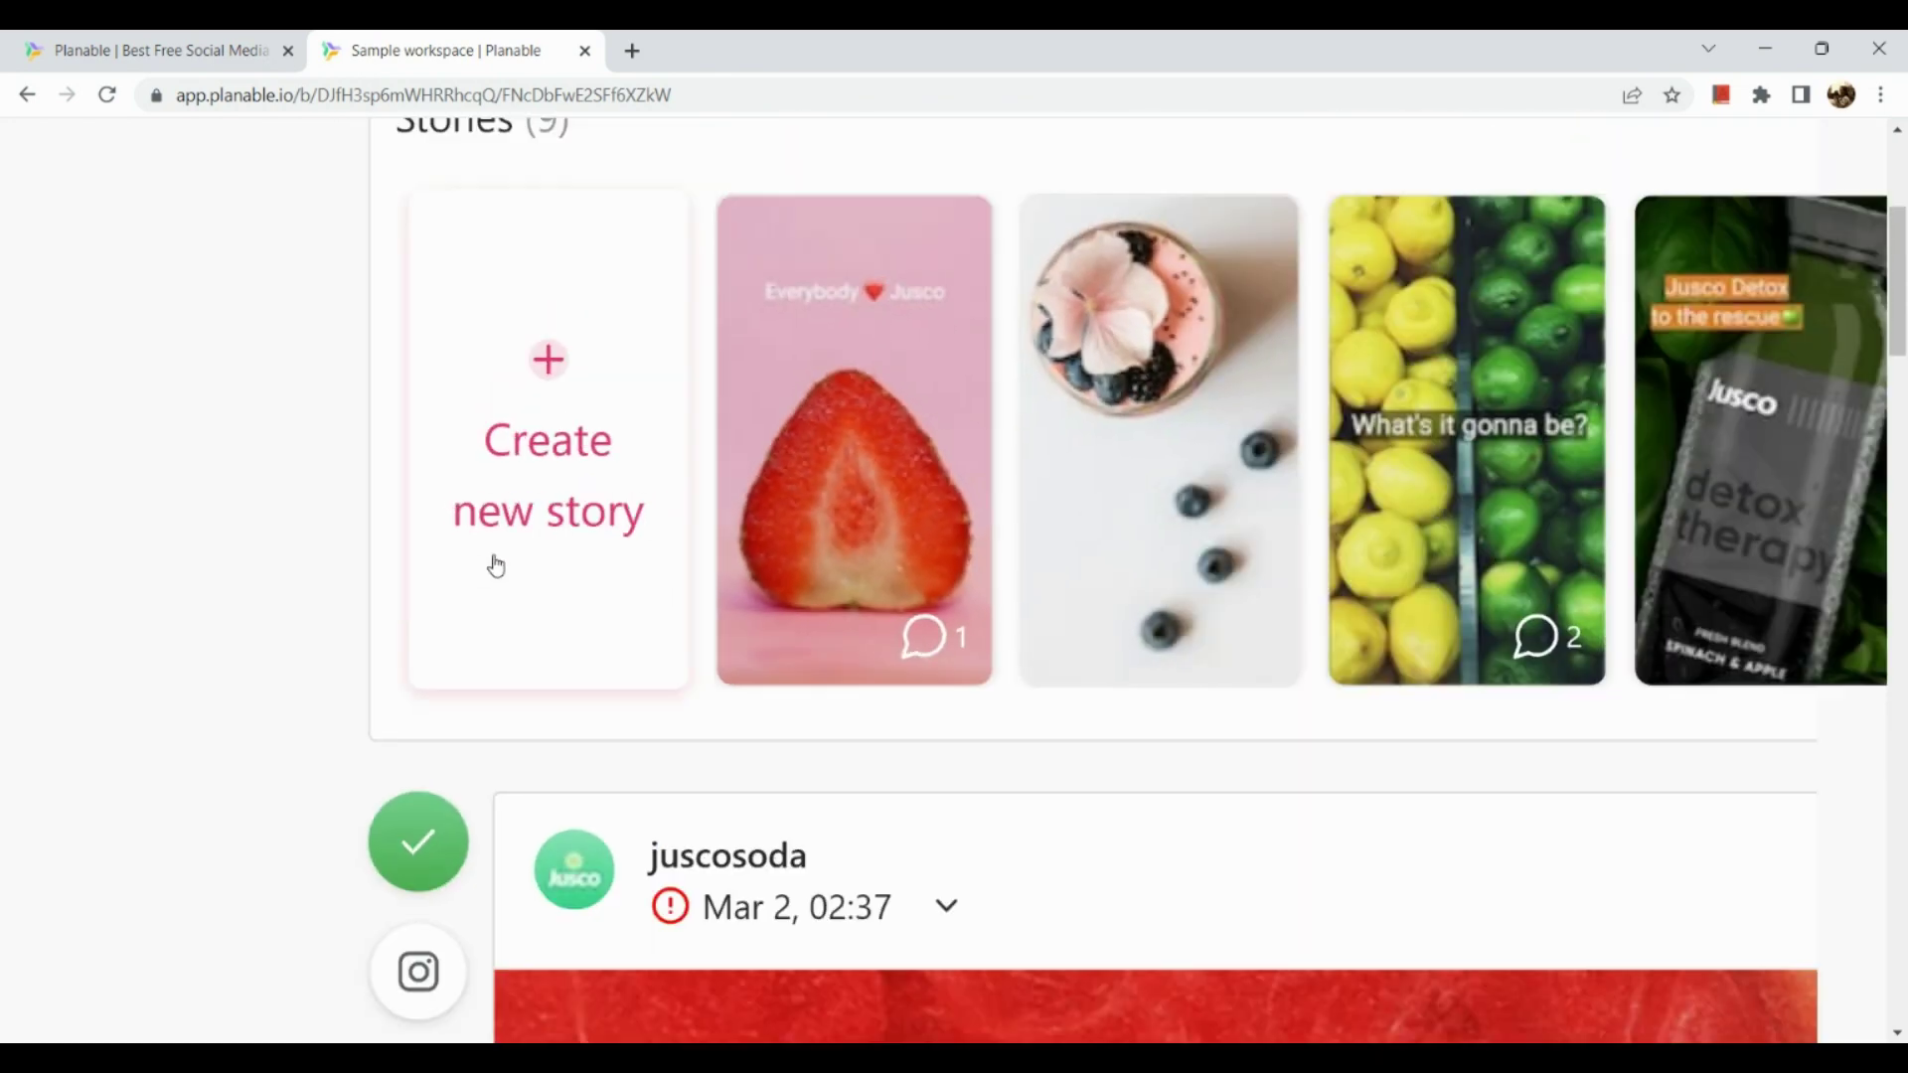
click(496, 564)
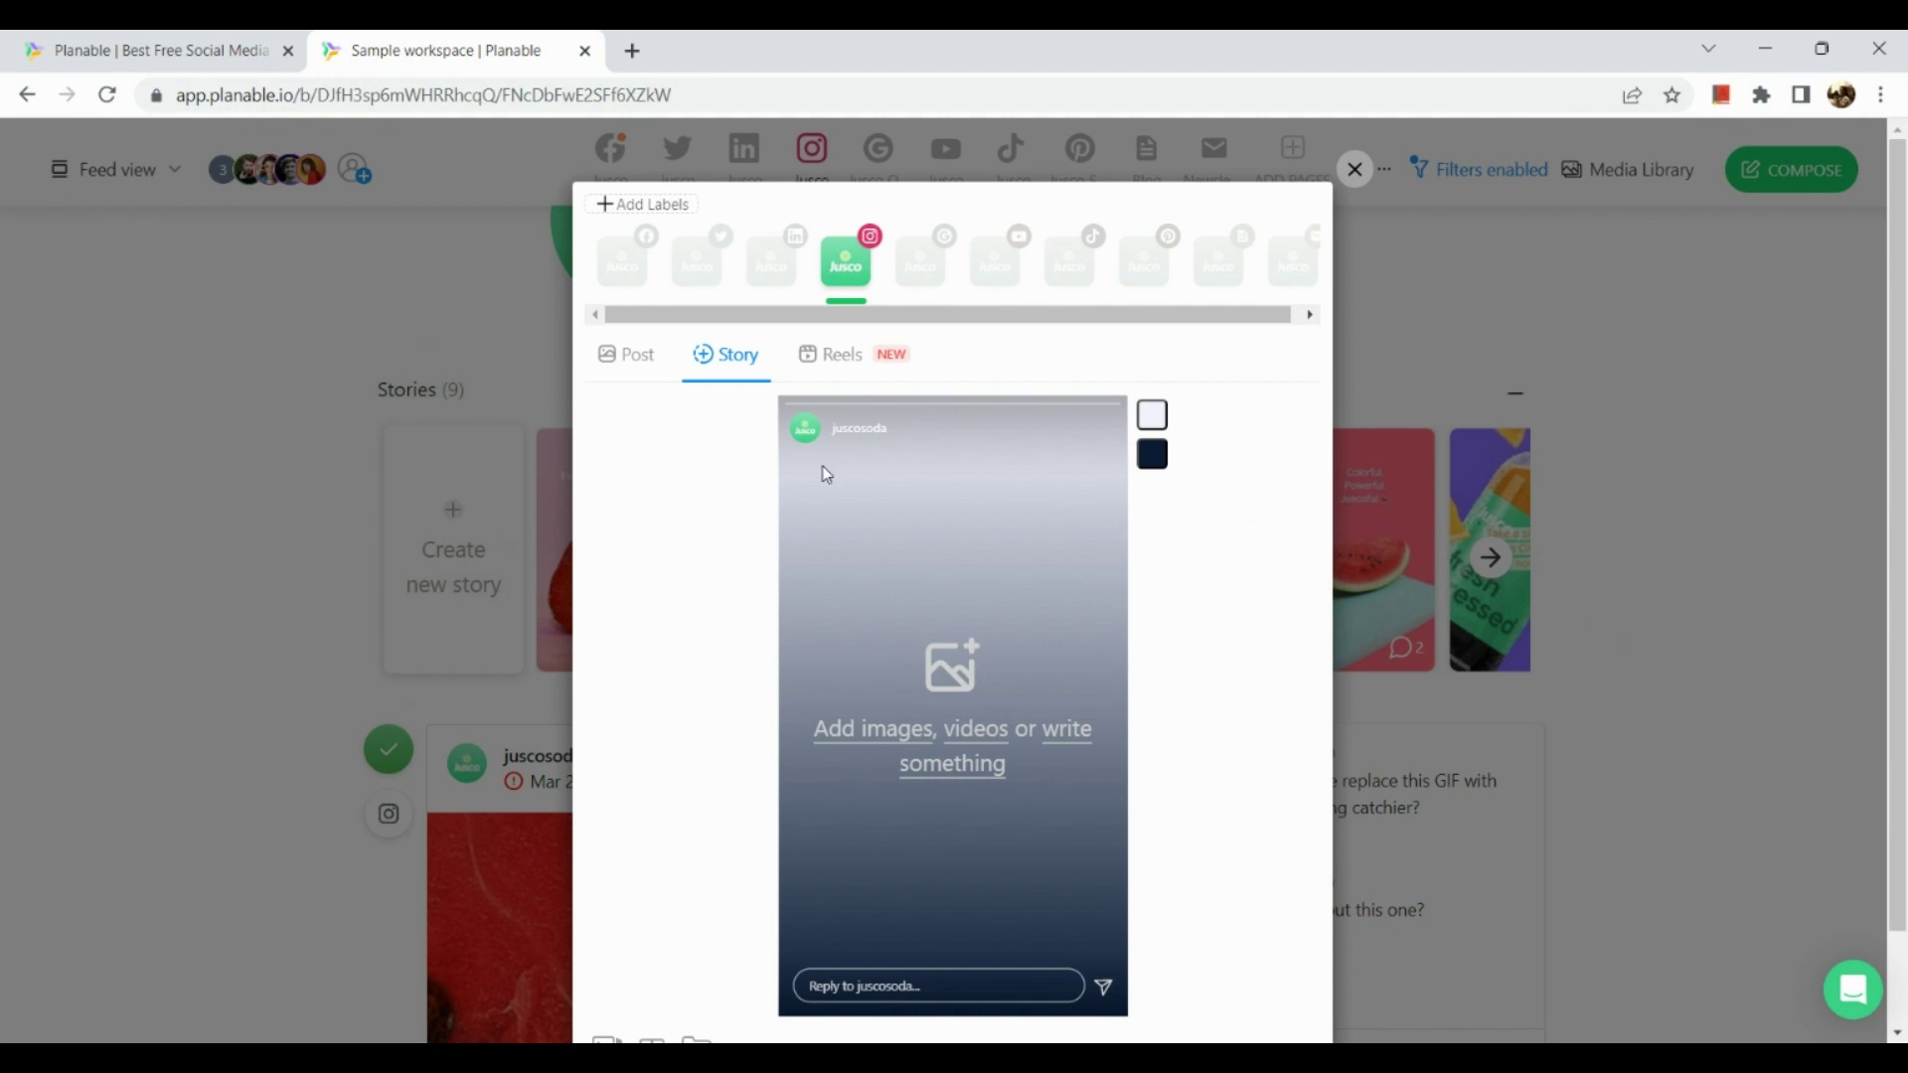
scroll(825, 474, down, 1)
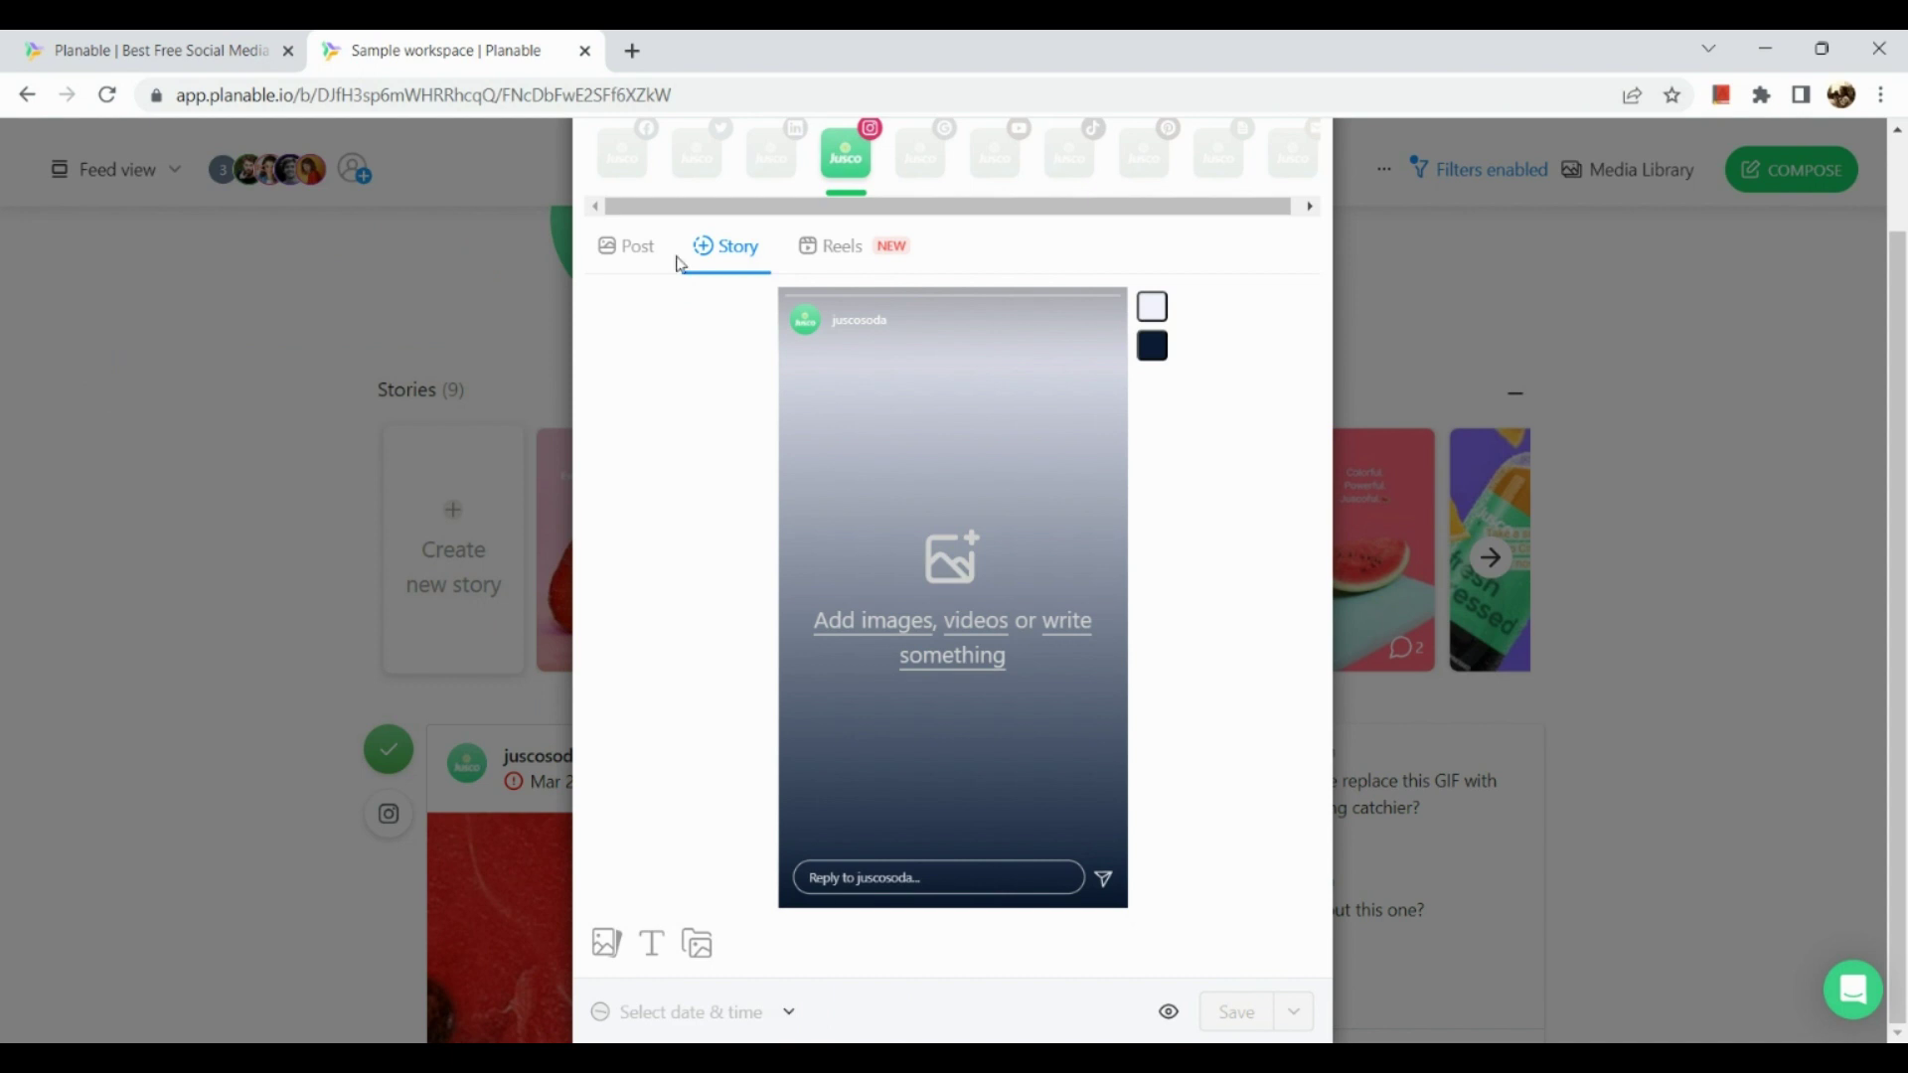
Switch the composer to a regular Post and open its GIF search
click(636, 261)
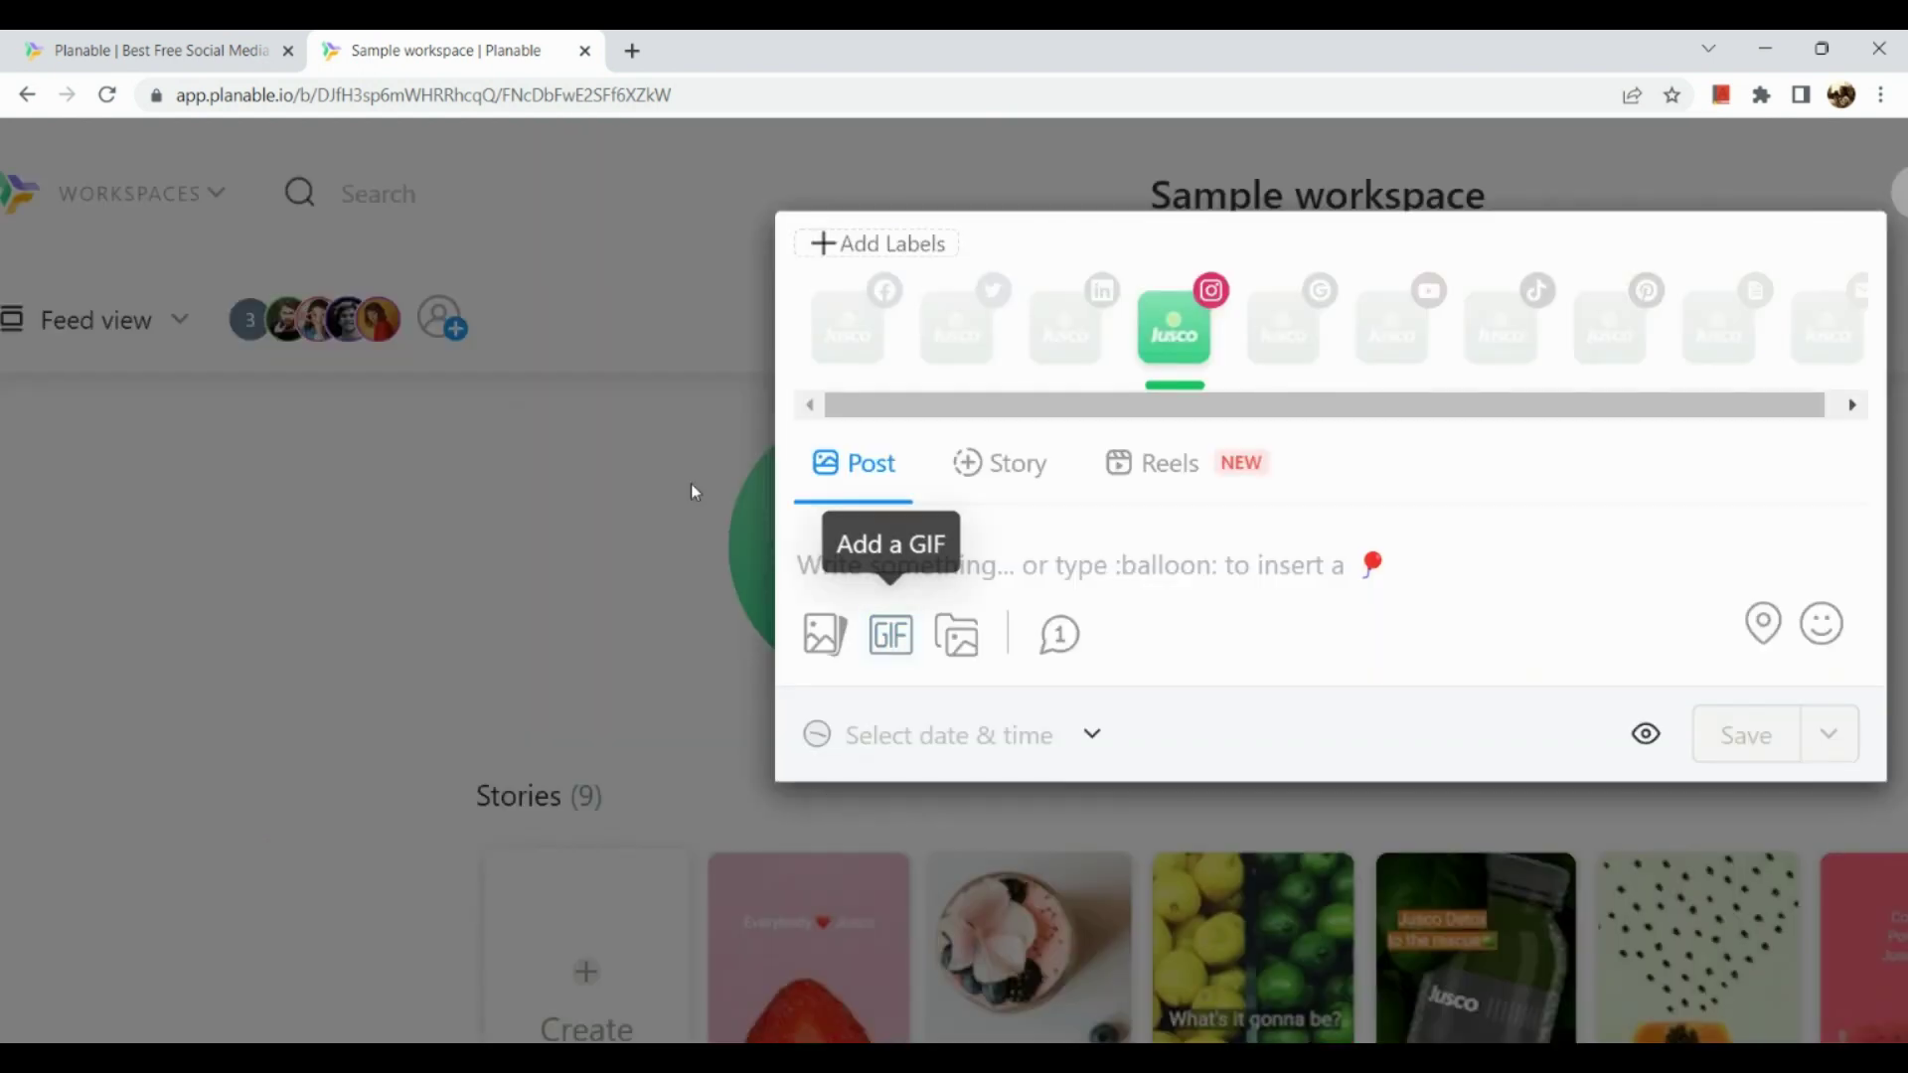
click(690, 482)
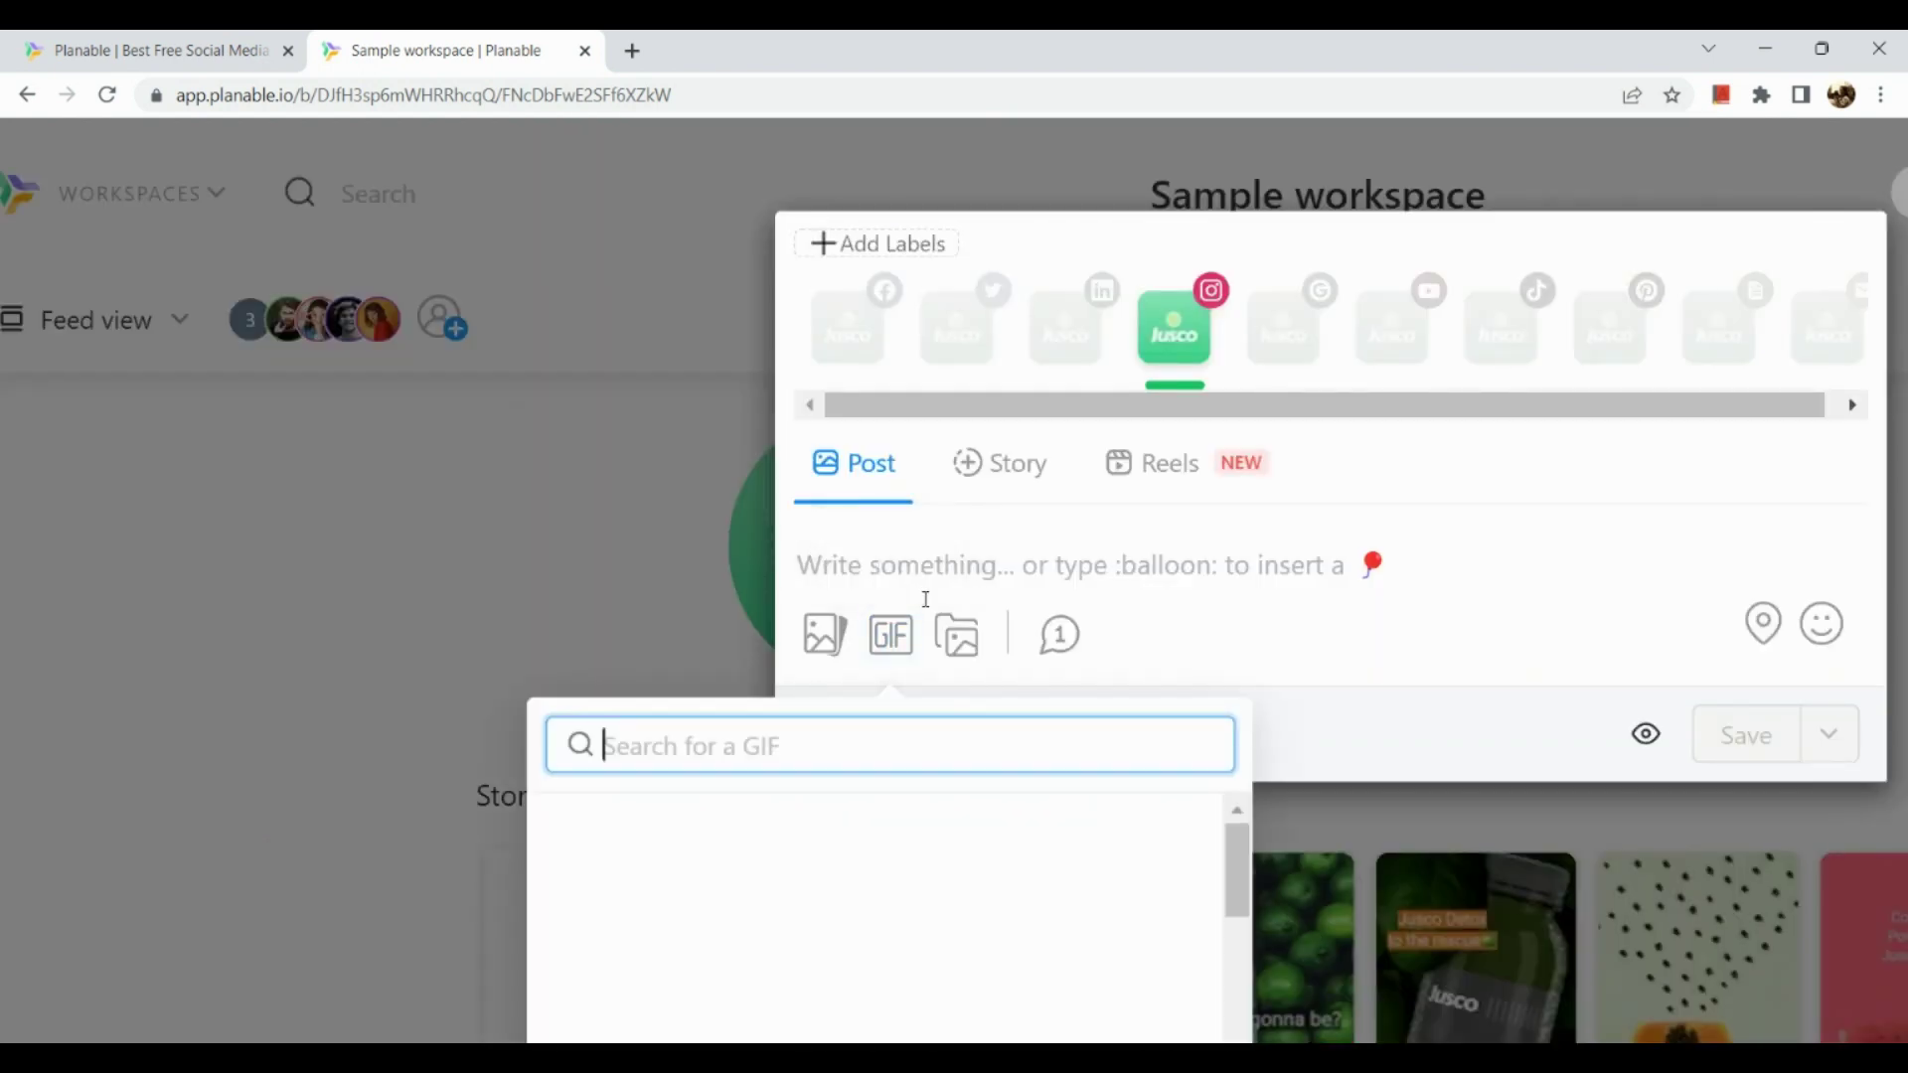
scroll(942, 671, down, 2)
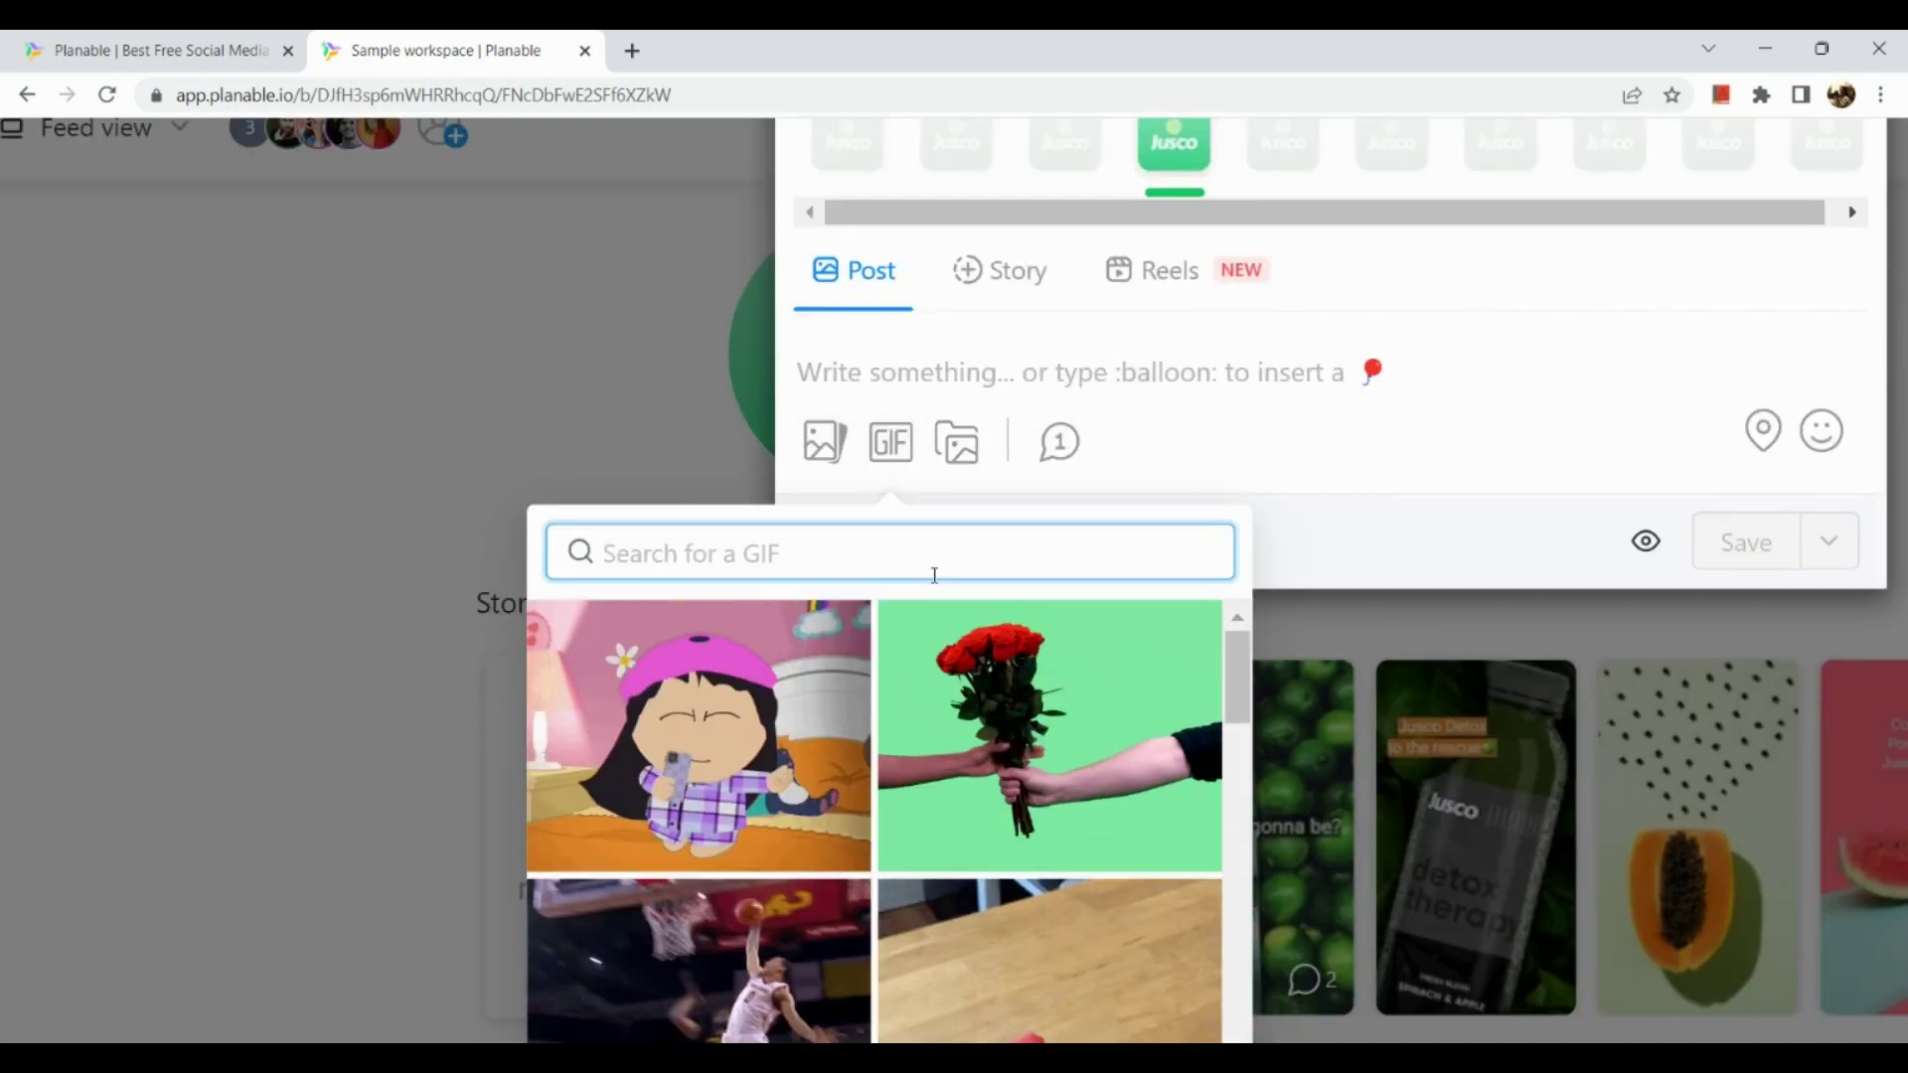
Search GIFs for 'healthy juice' and scroll the results to the juice-bottles GIF
text(hea)
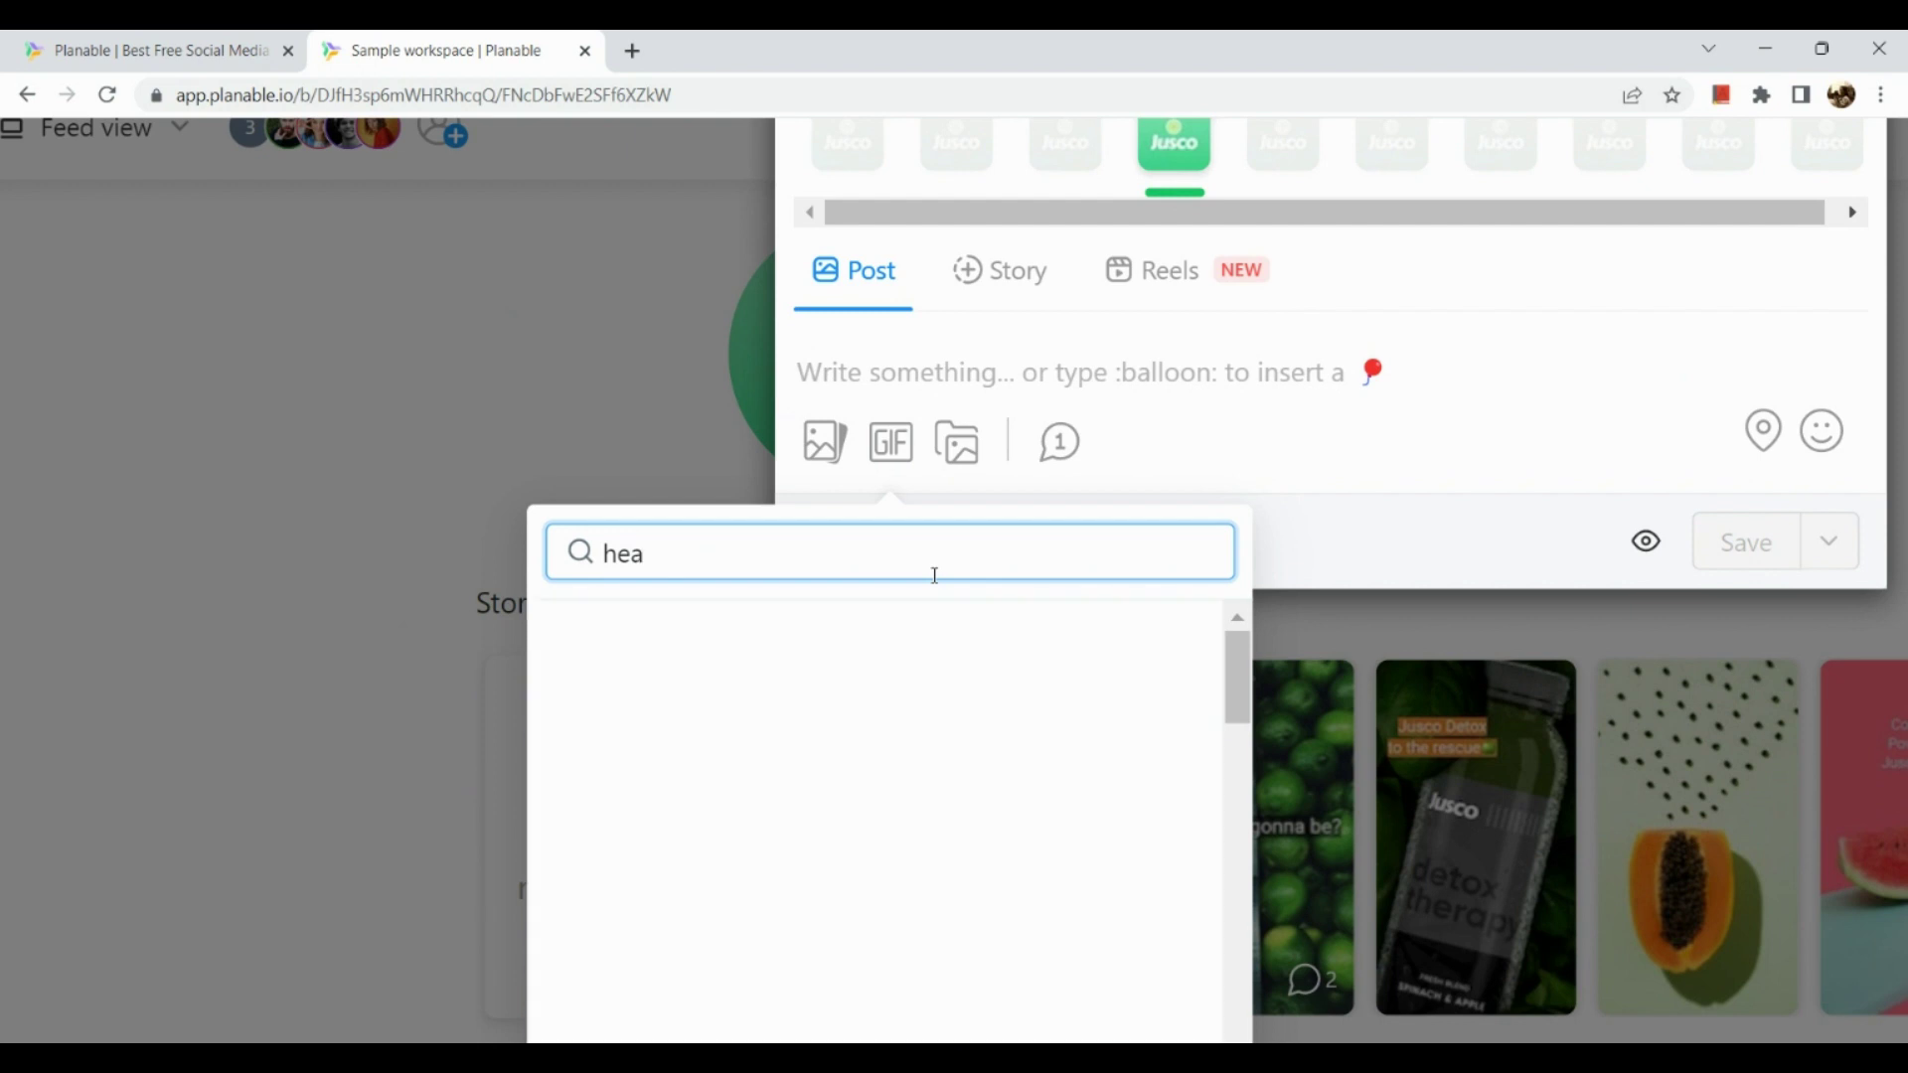
text(lthy juice)
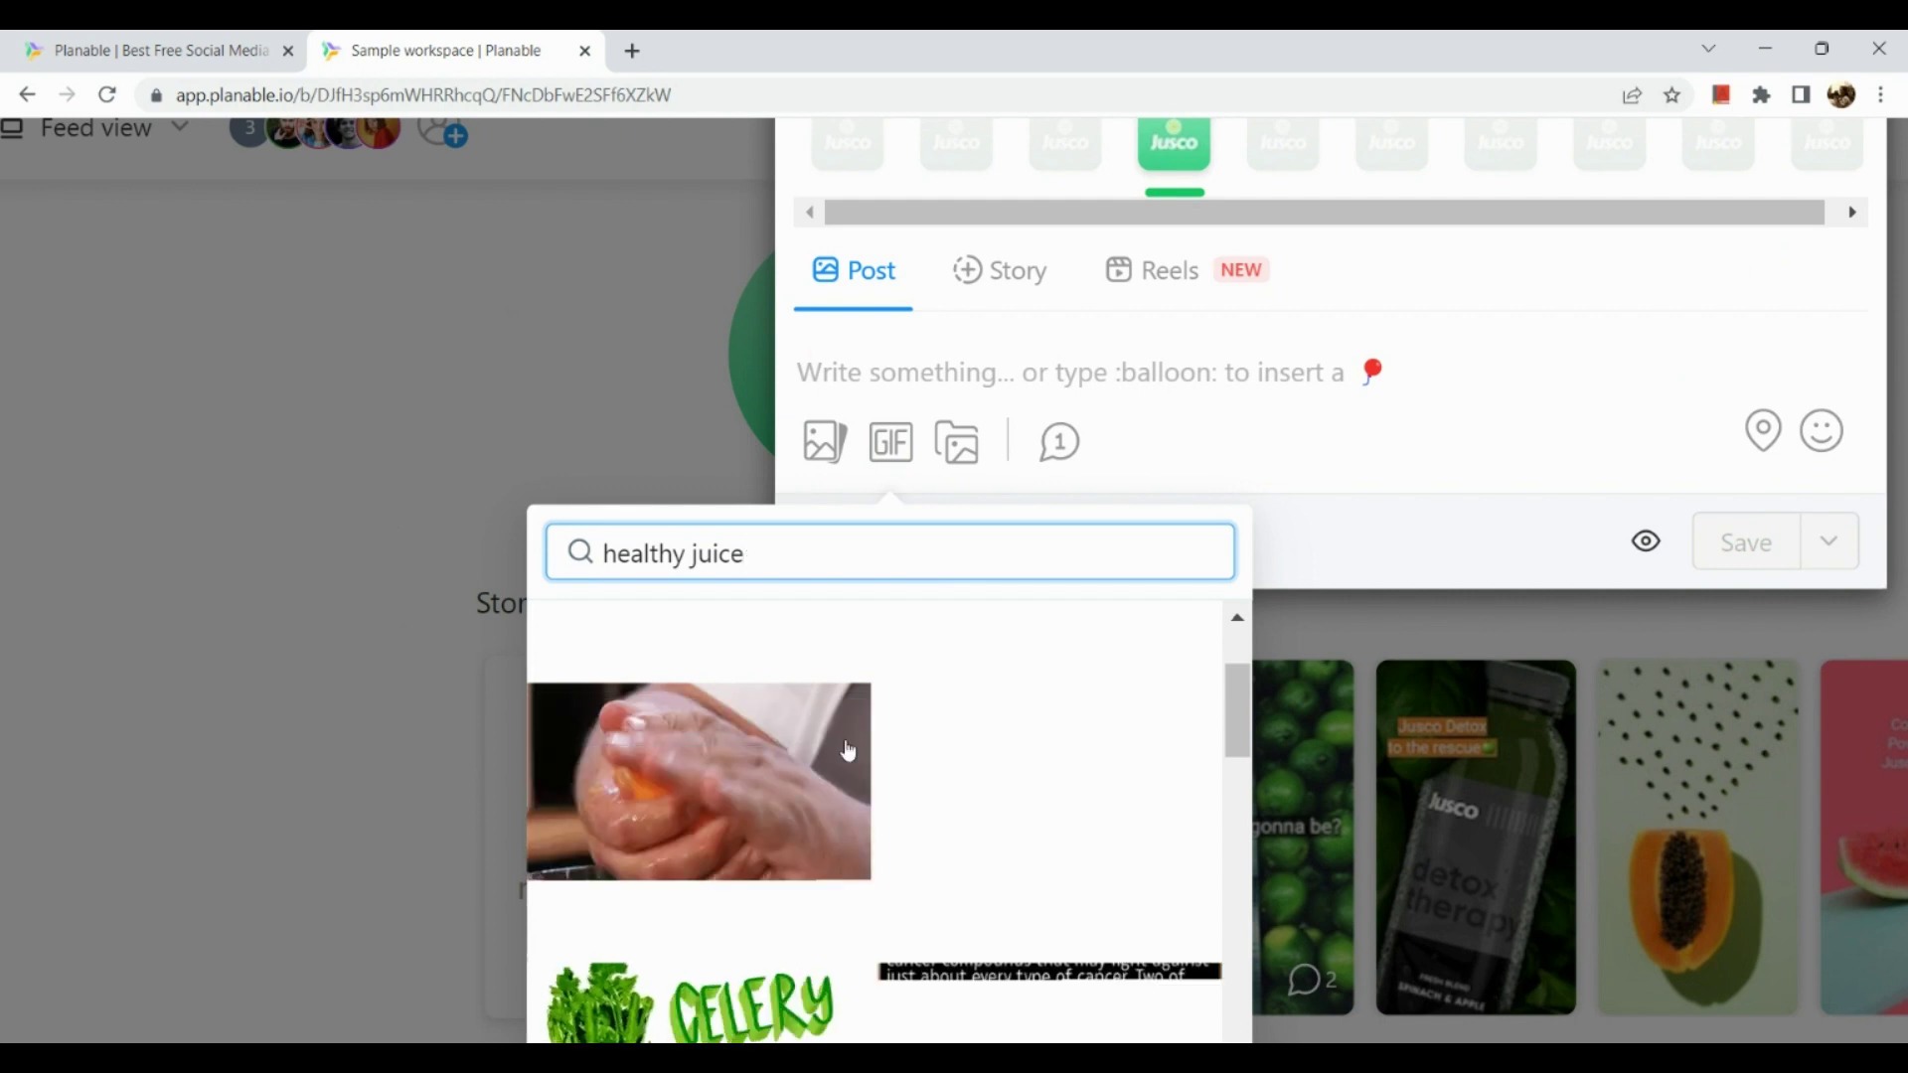
scroll(845, 752, down, 2)
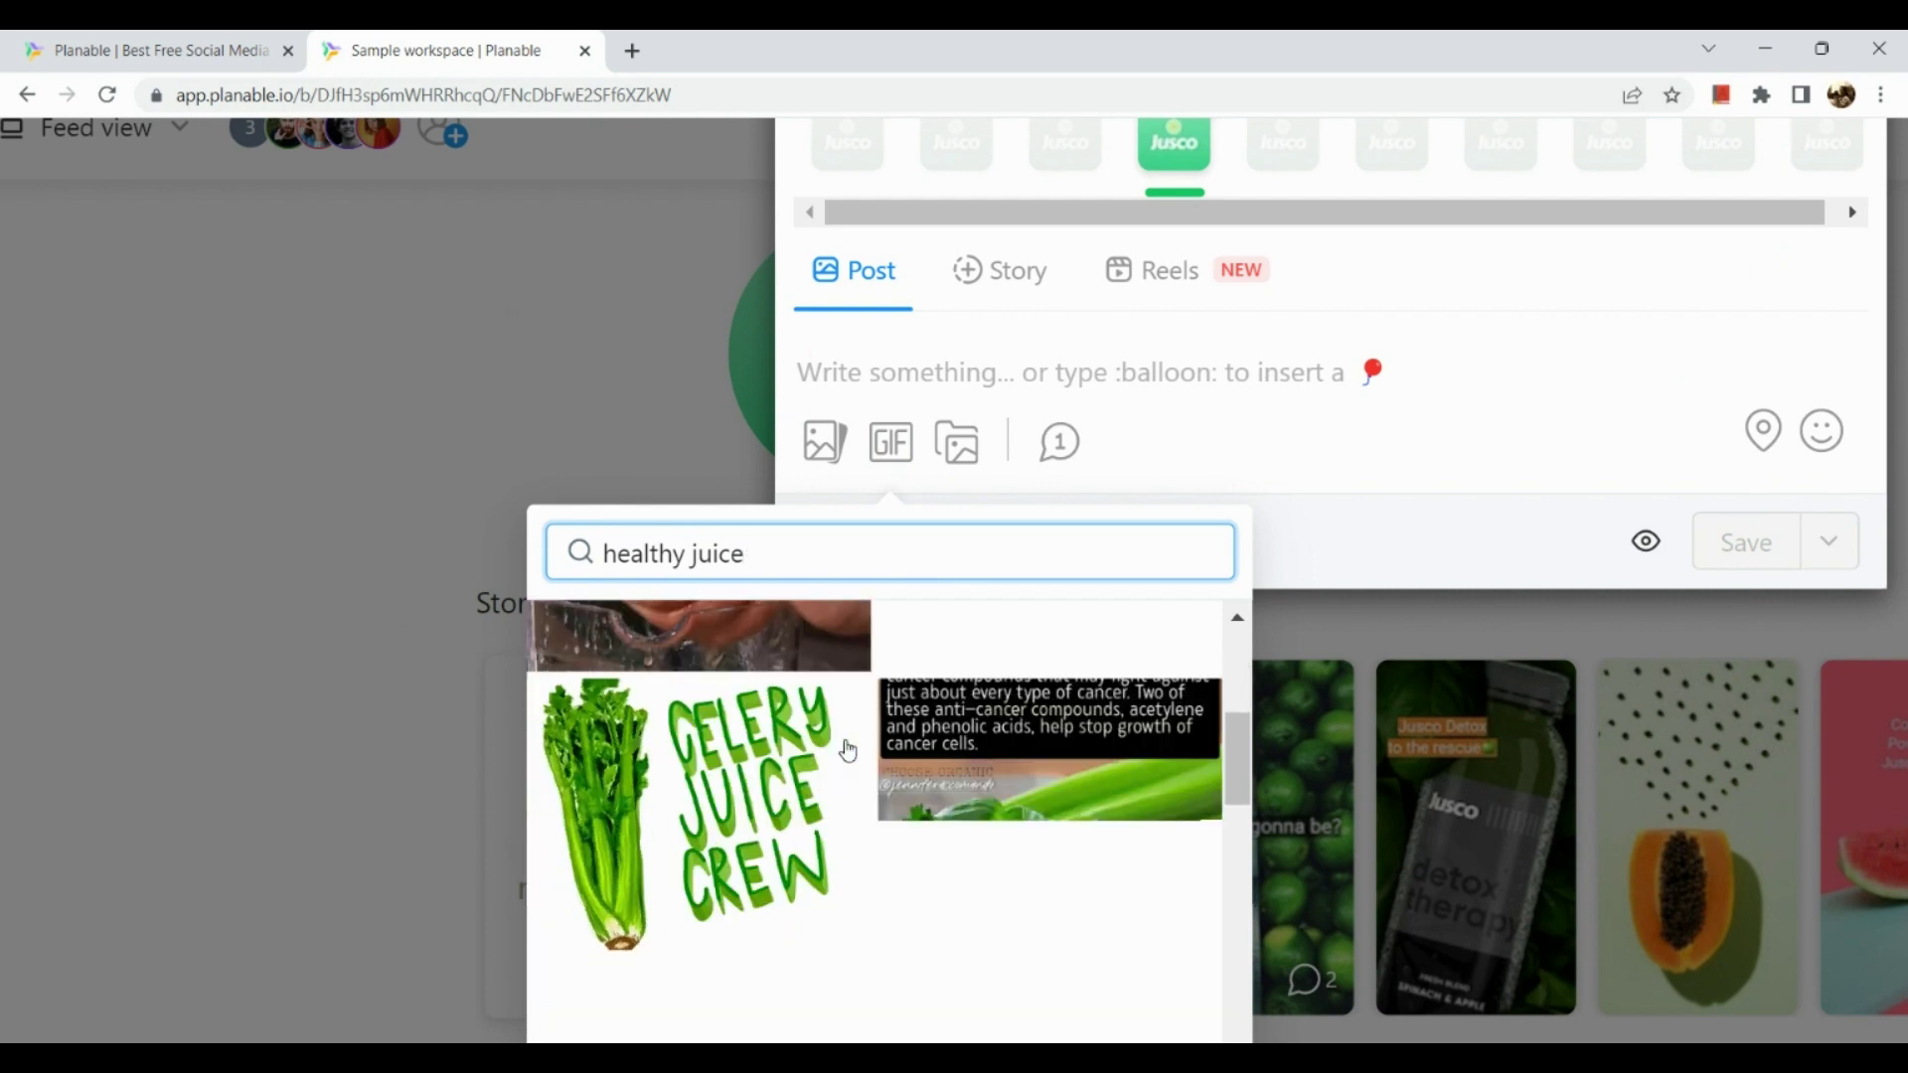
scroll(847, 752, down, 4)
scroll(847, 753, down, 3)
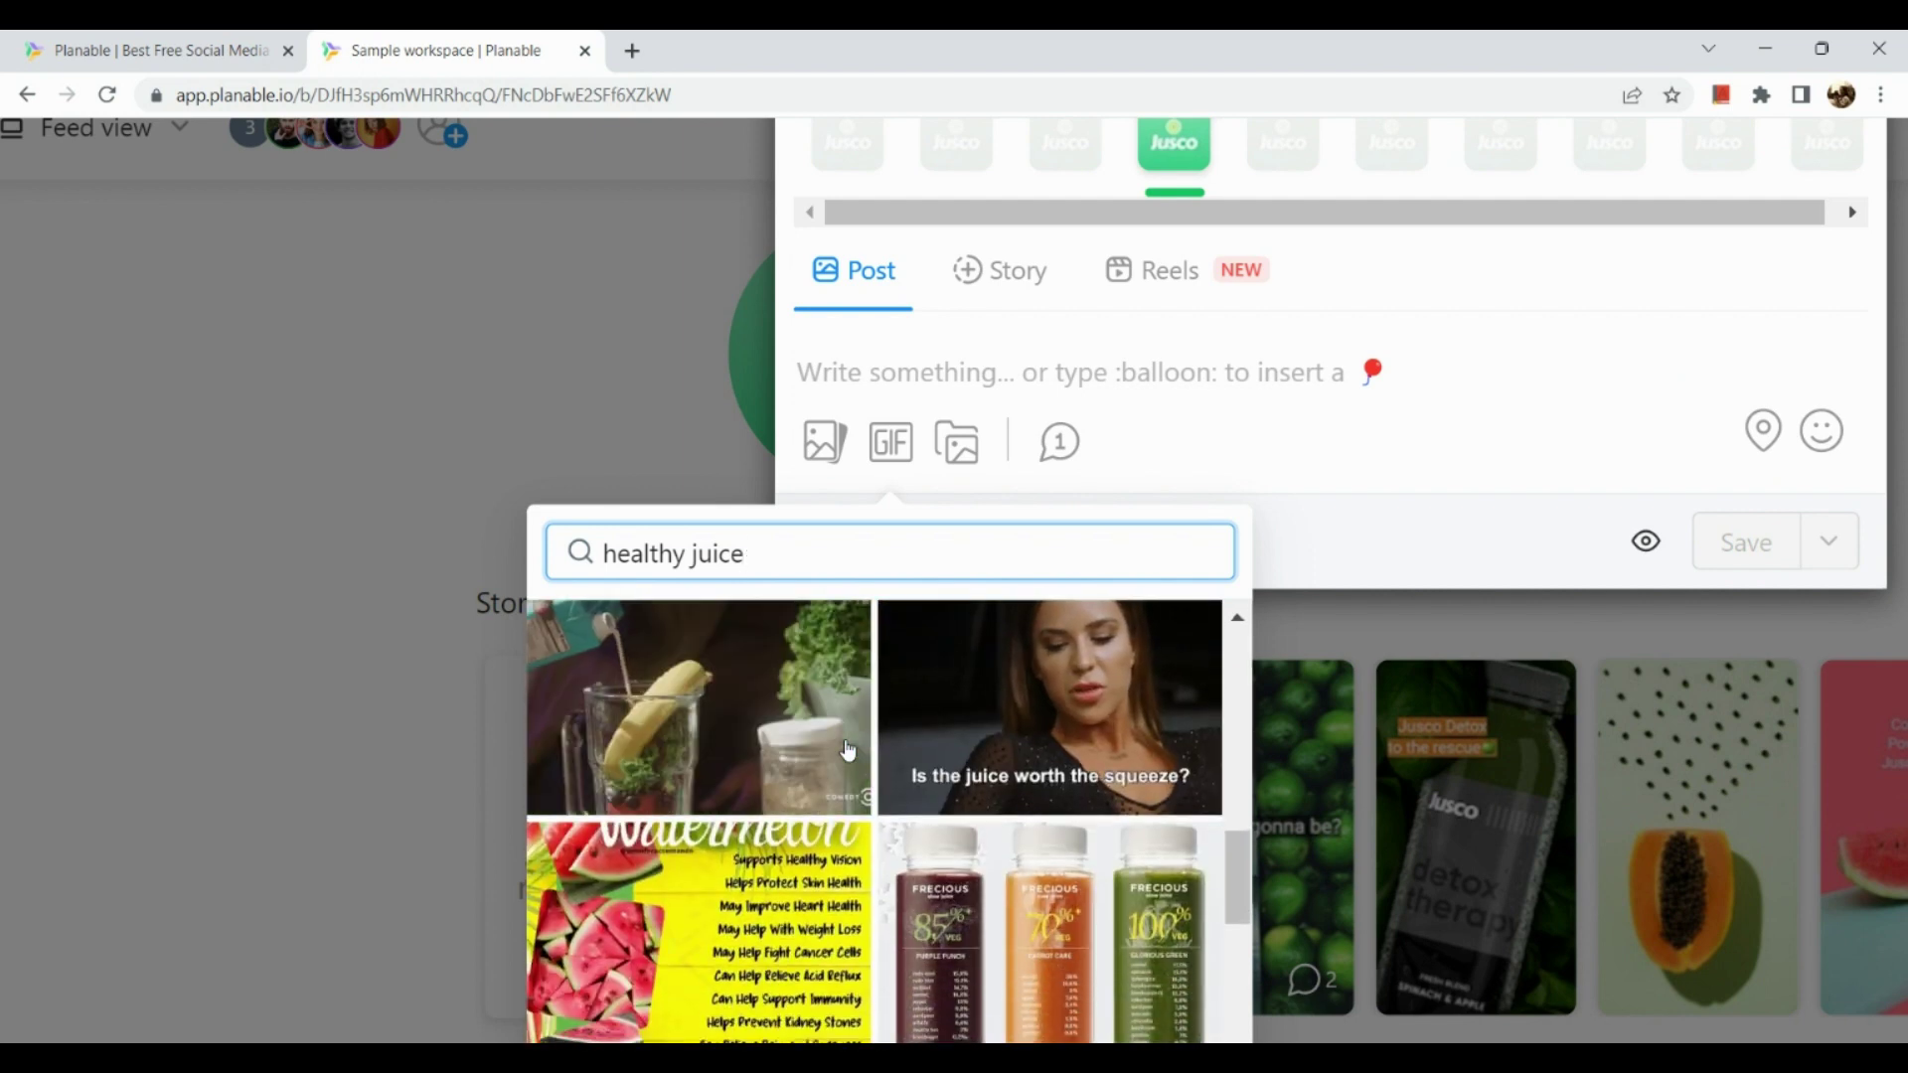
scroll(848, 752, down, 1)
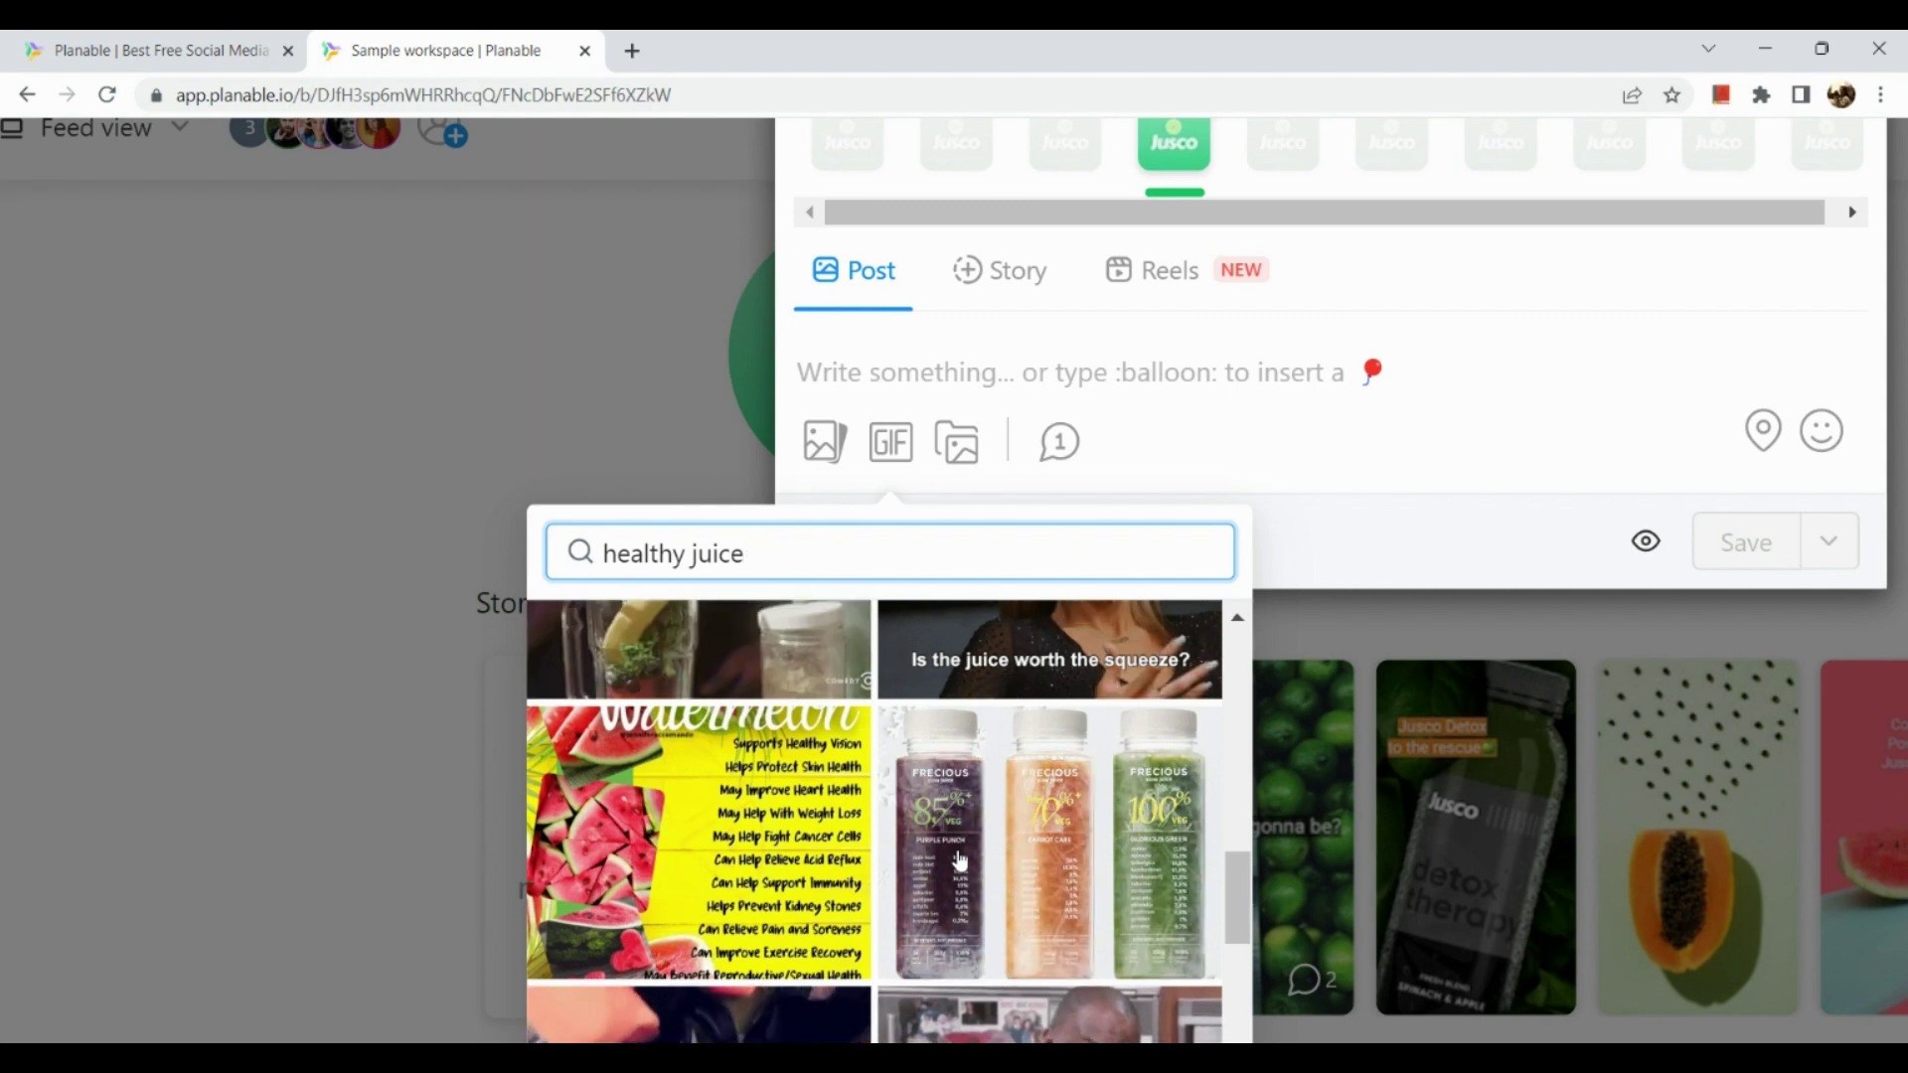
Insert the three juice-bottles GIF into the Instagram post and caption it 'stay hydrated and healthy'
click(960, 860)
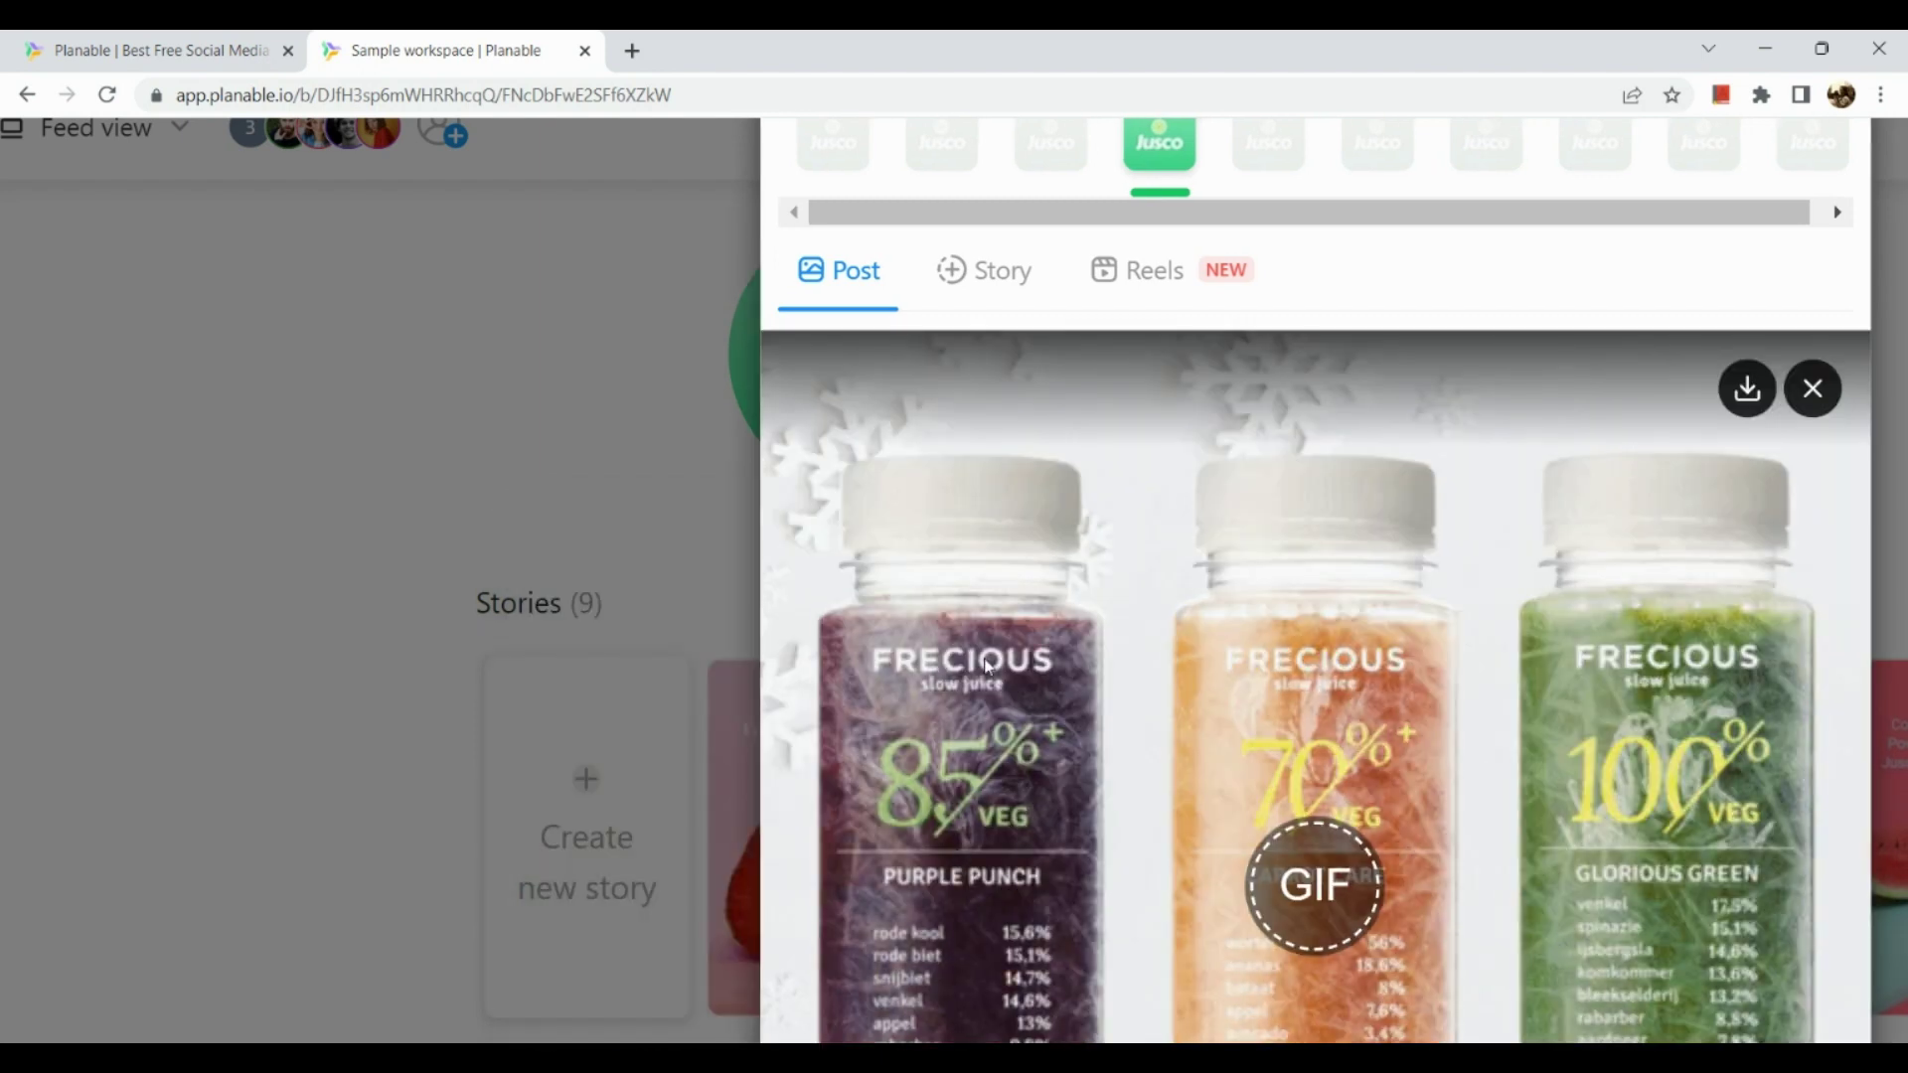
scroll(987, 668, down, 6)
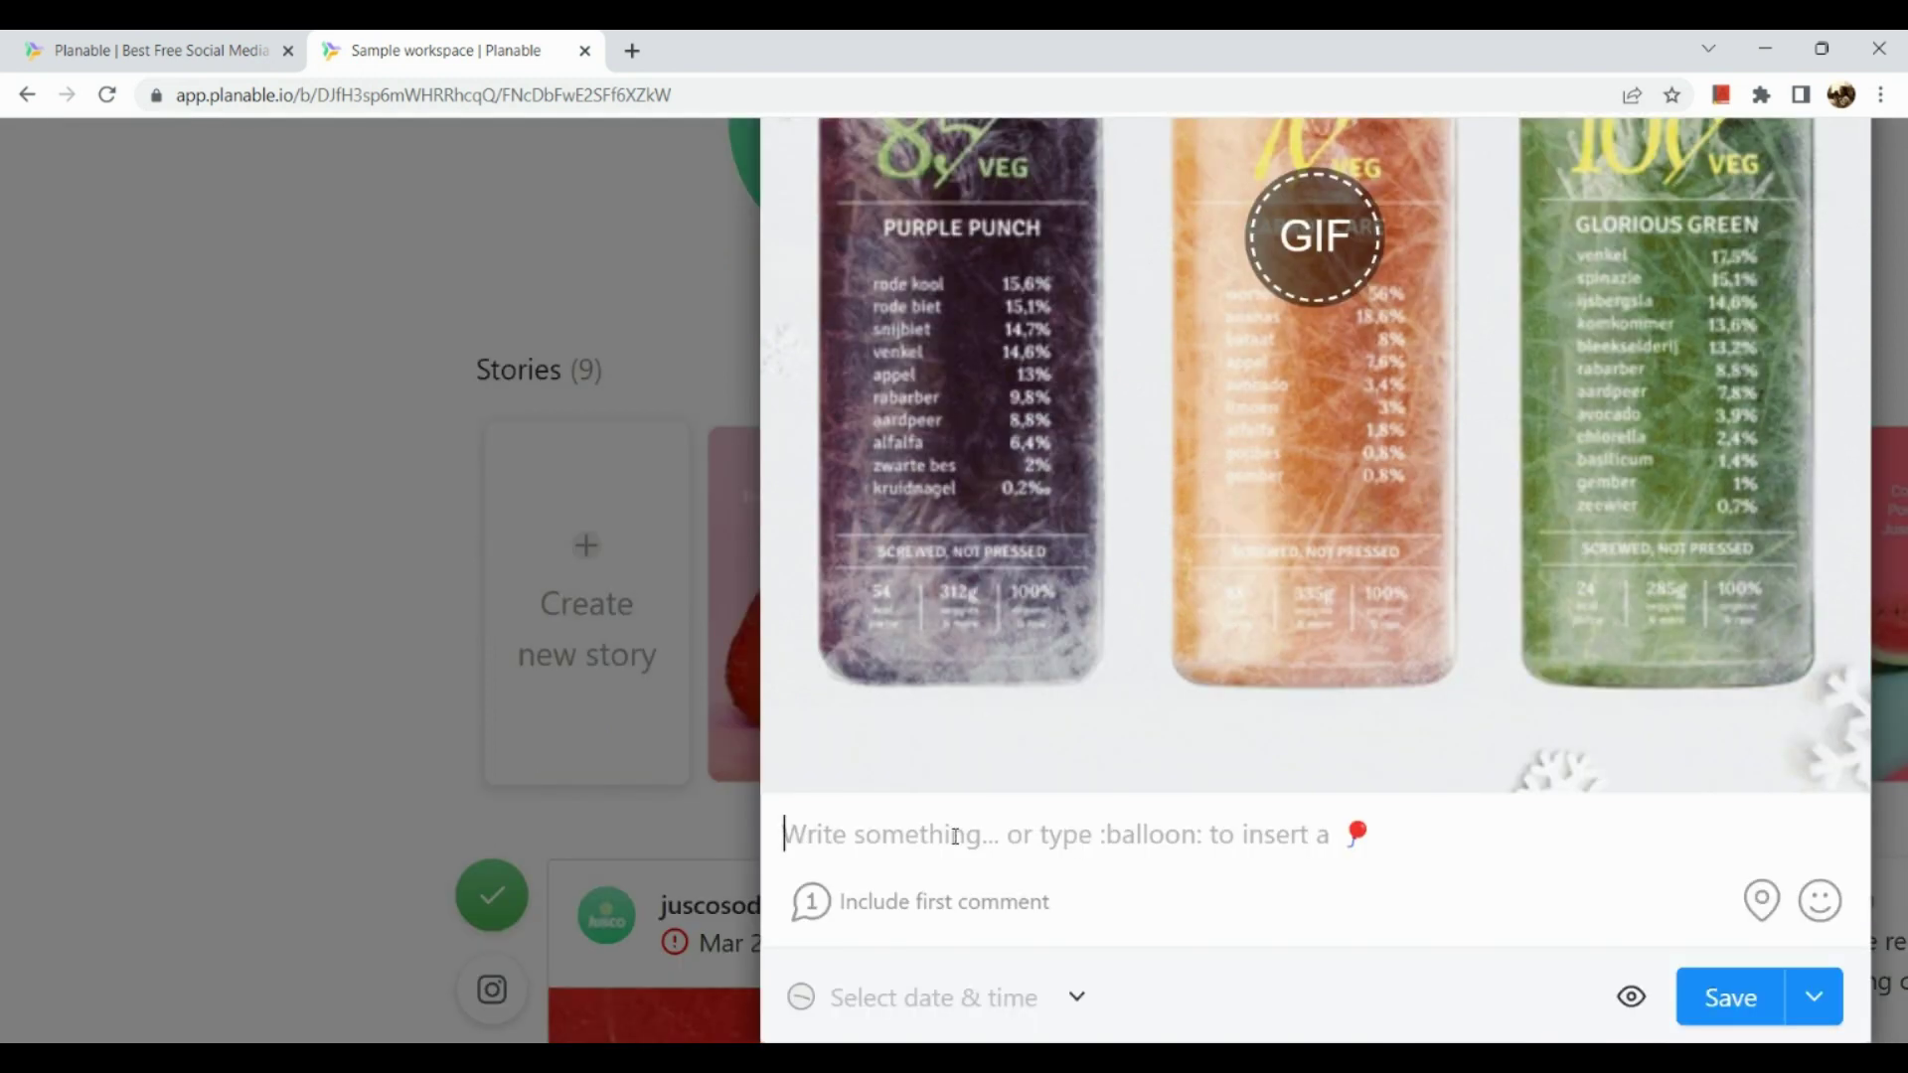
text(stay hydrated and healthy)
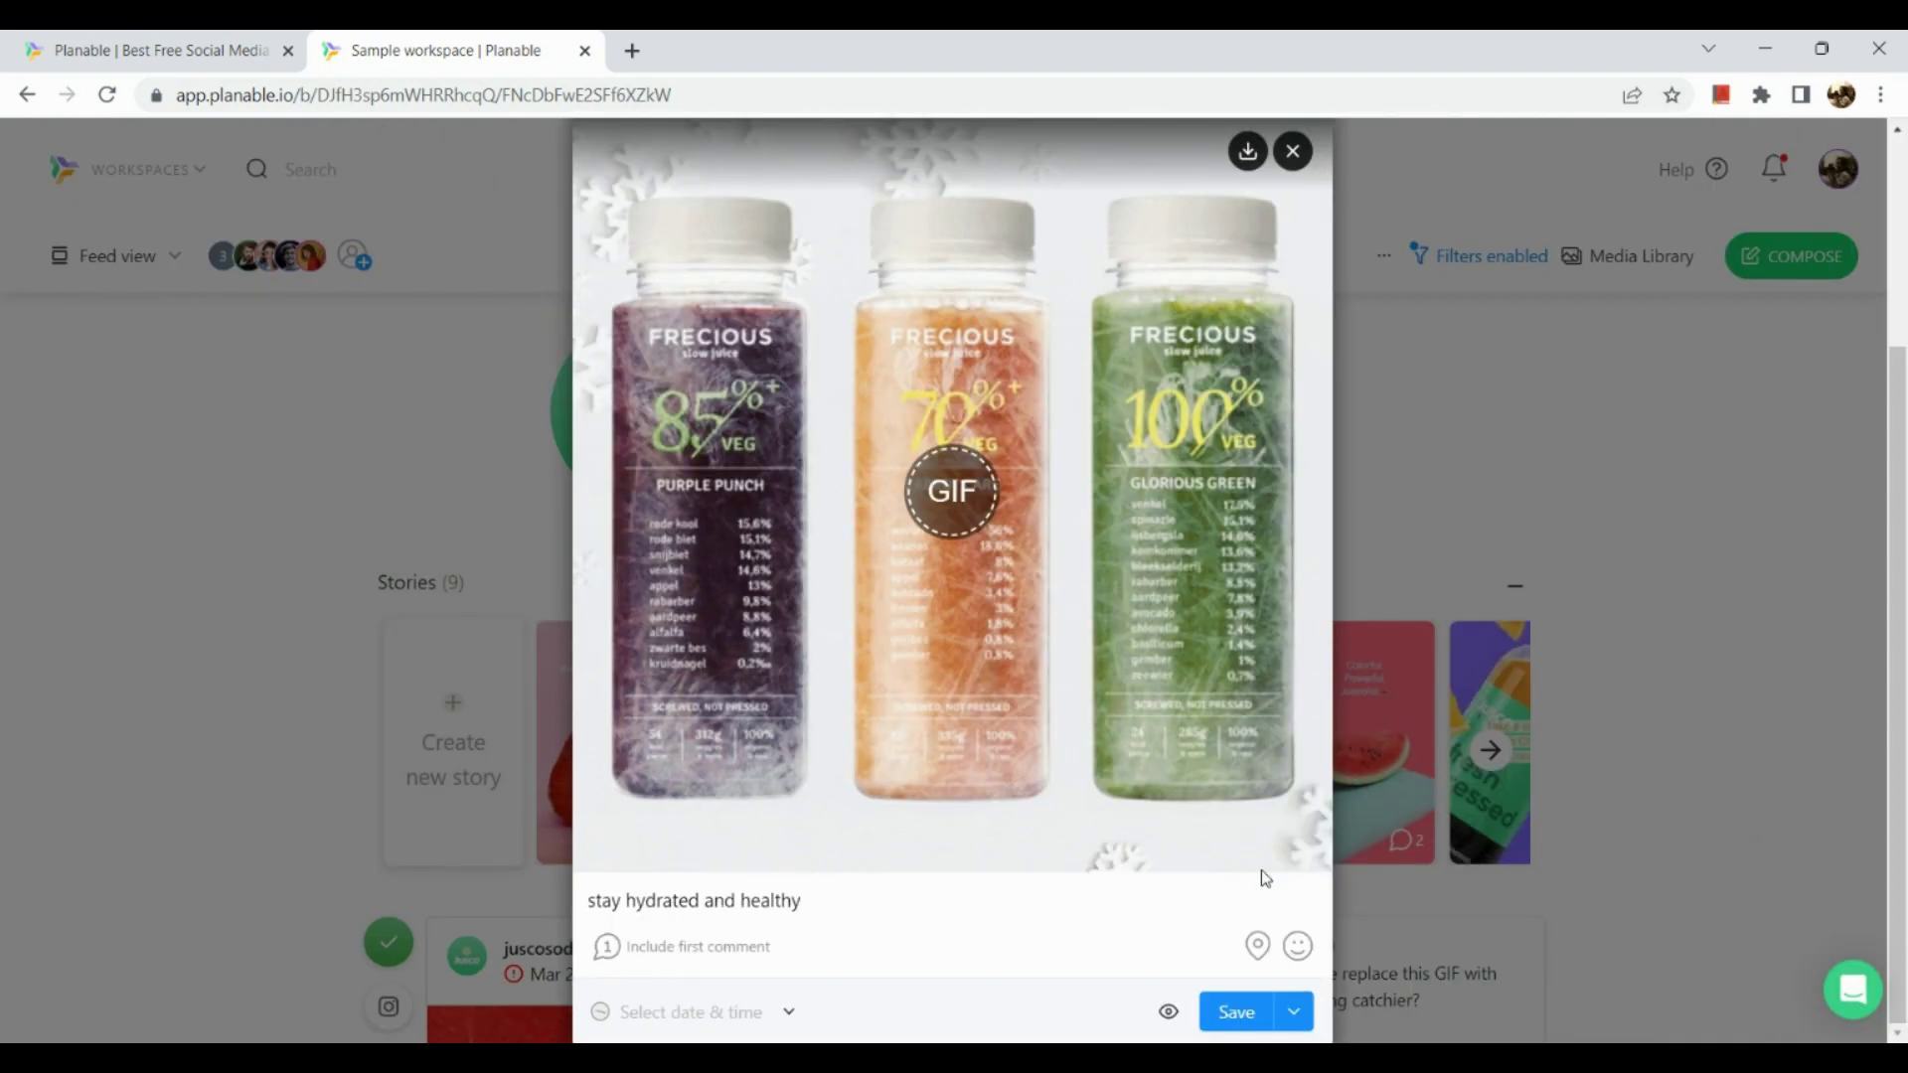
Choose to schedule the post for later, with publish time Mar 14 at 11:15
click(1292, 1013)
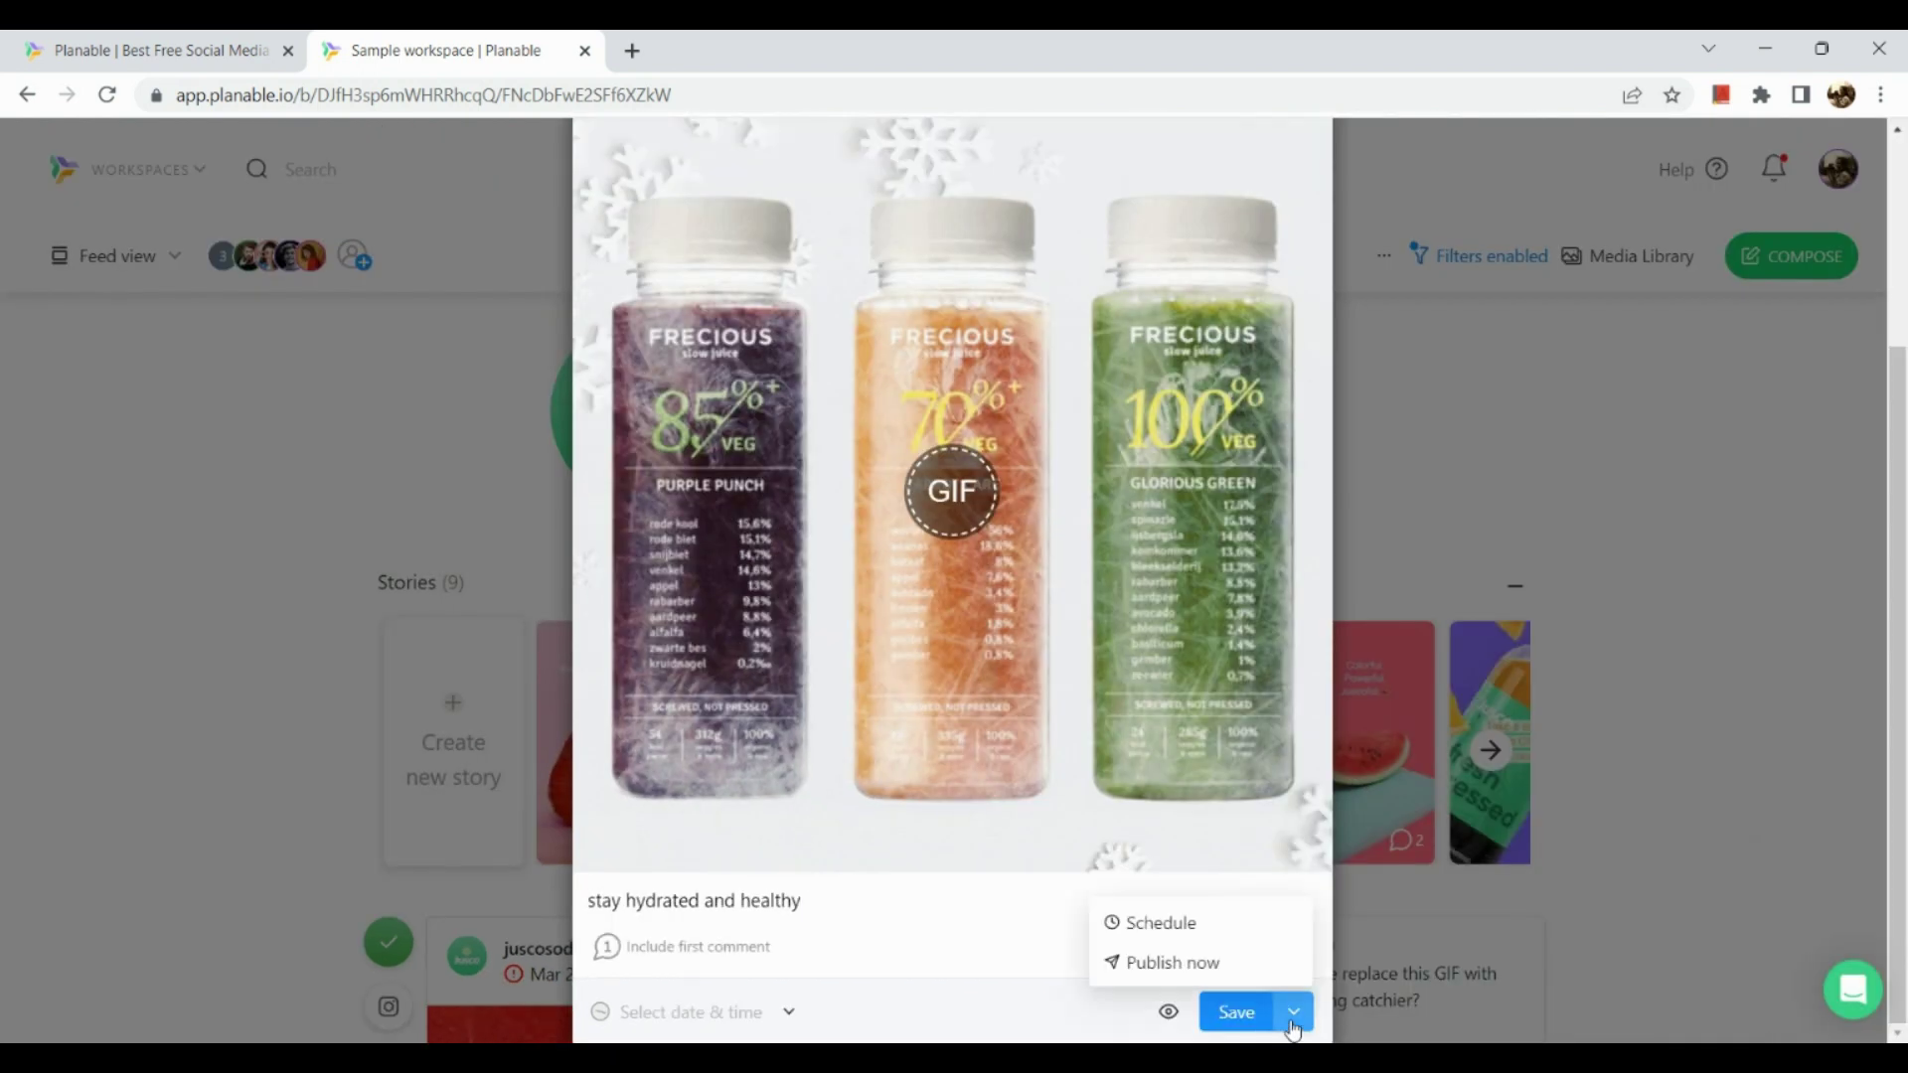
click(1250, 926)
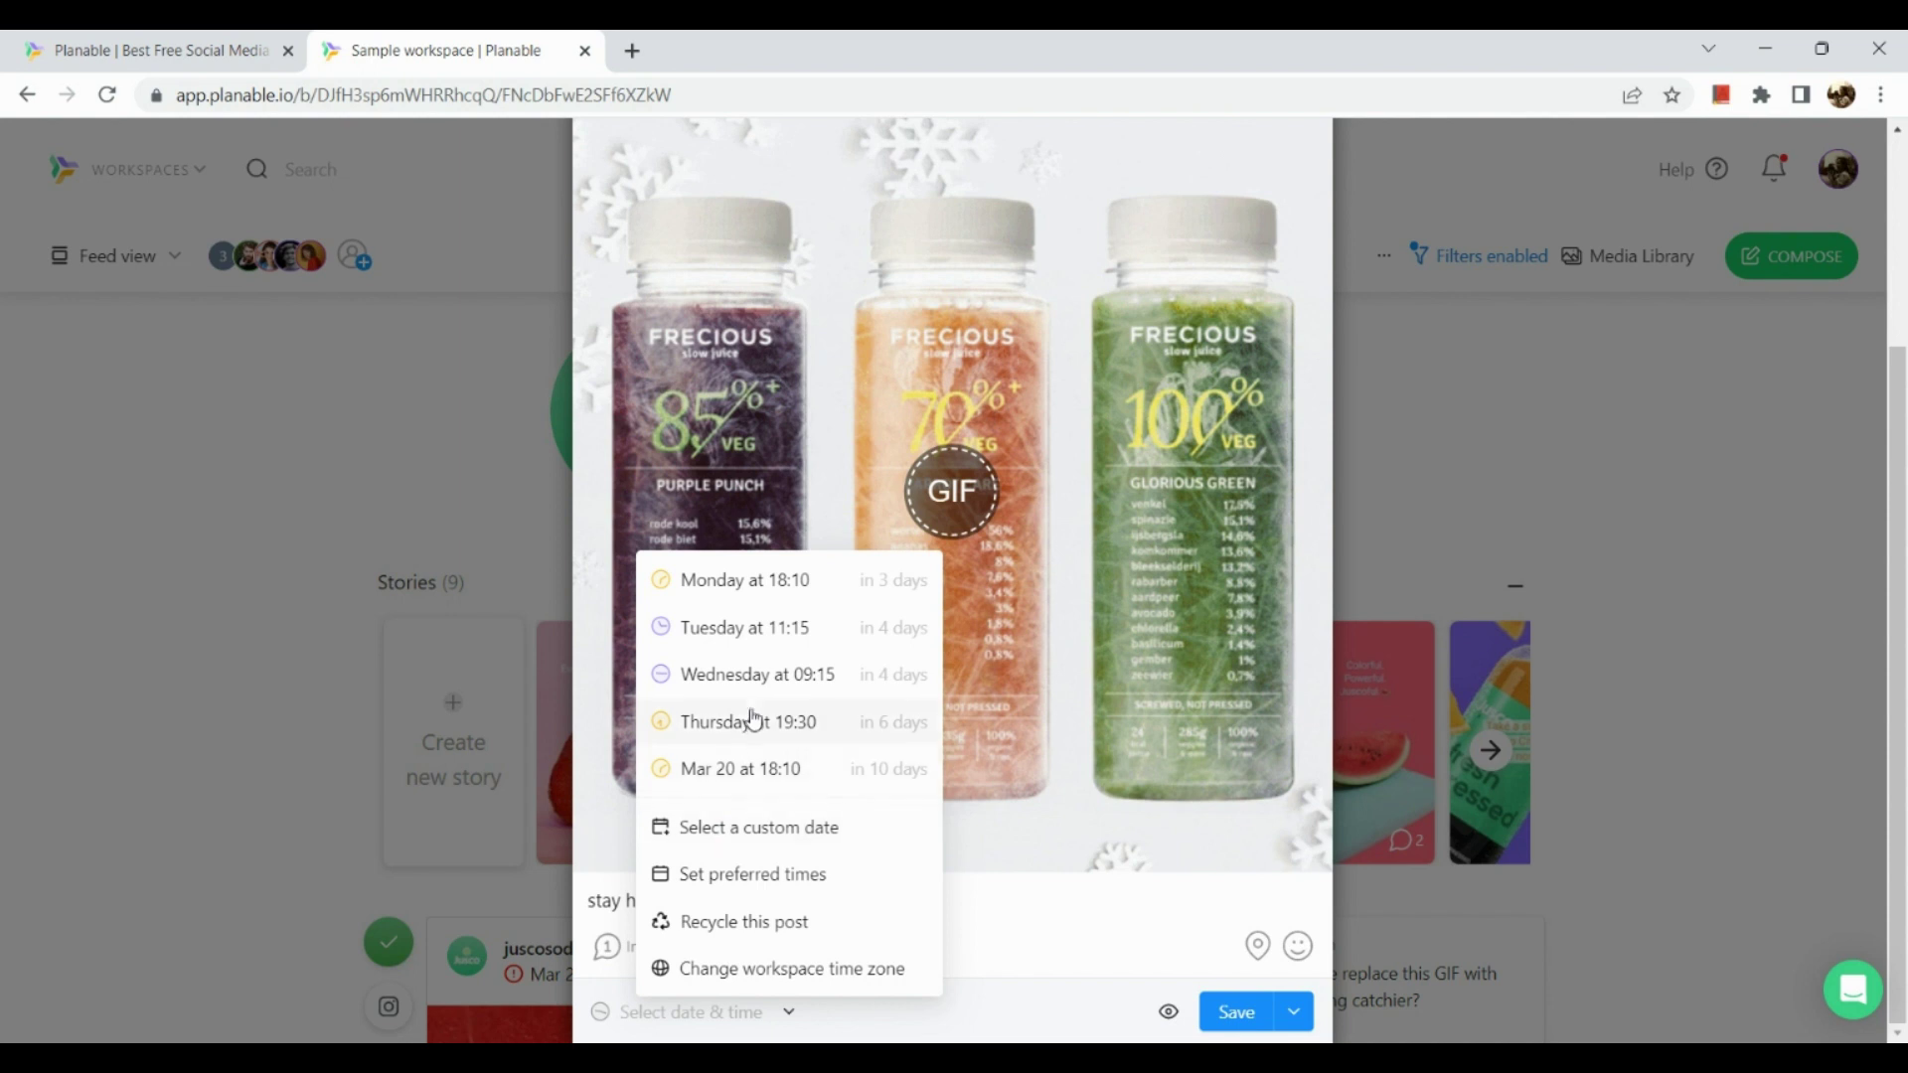
click(767, 653)
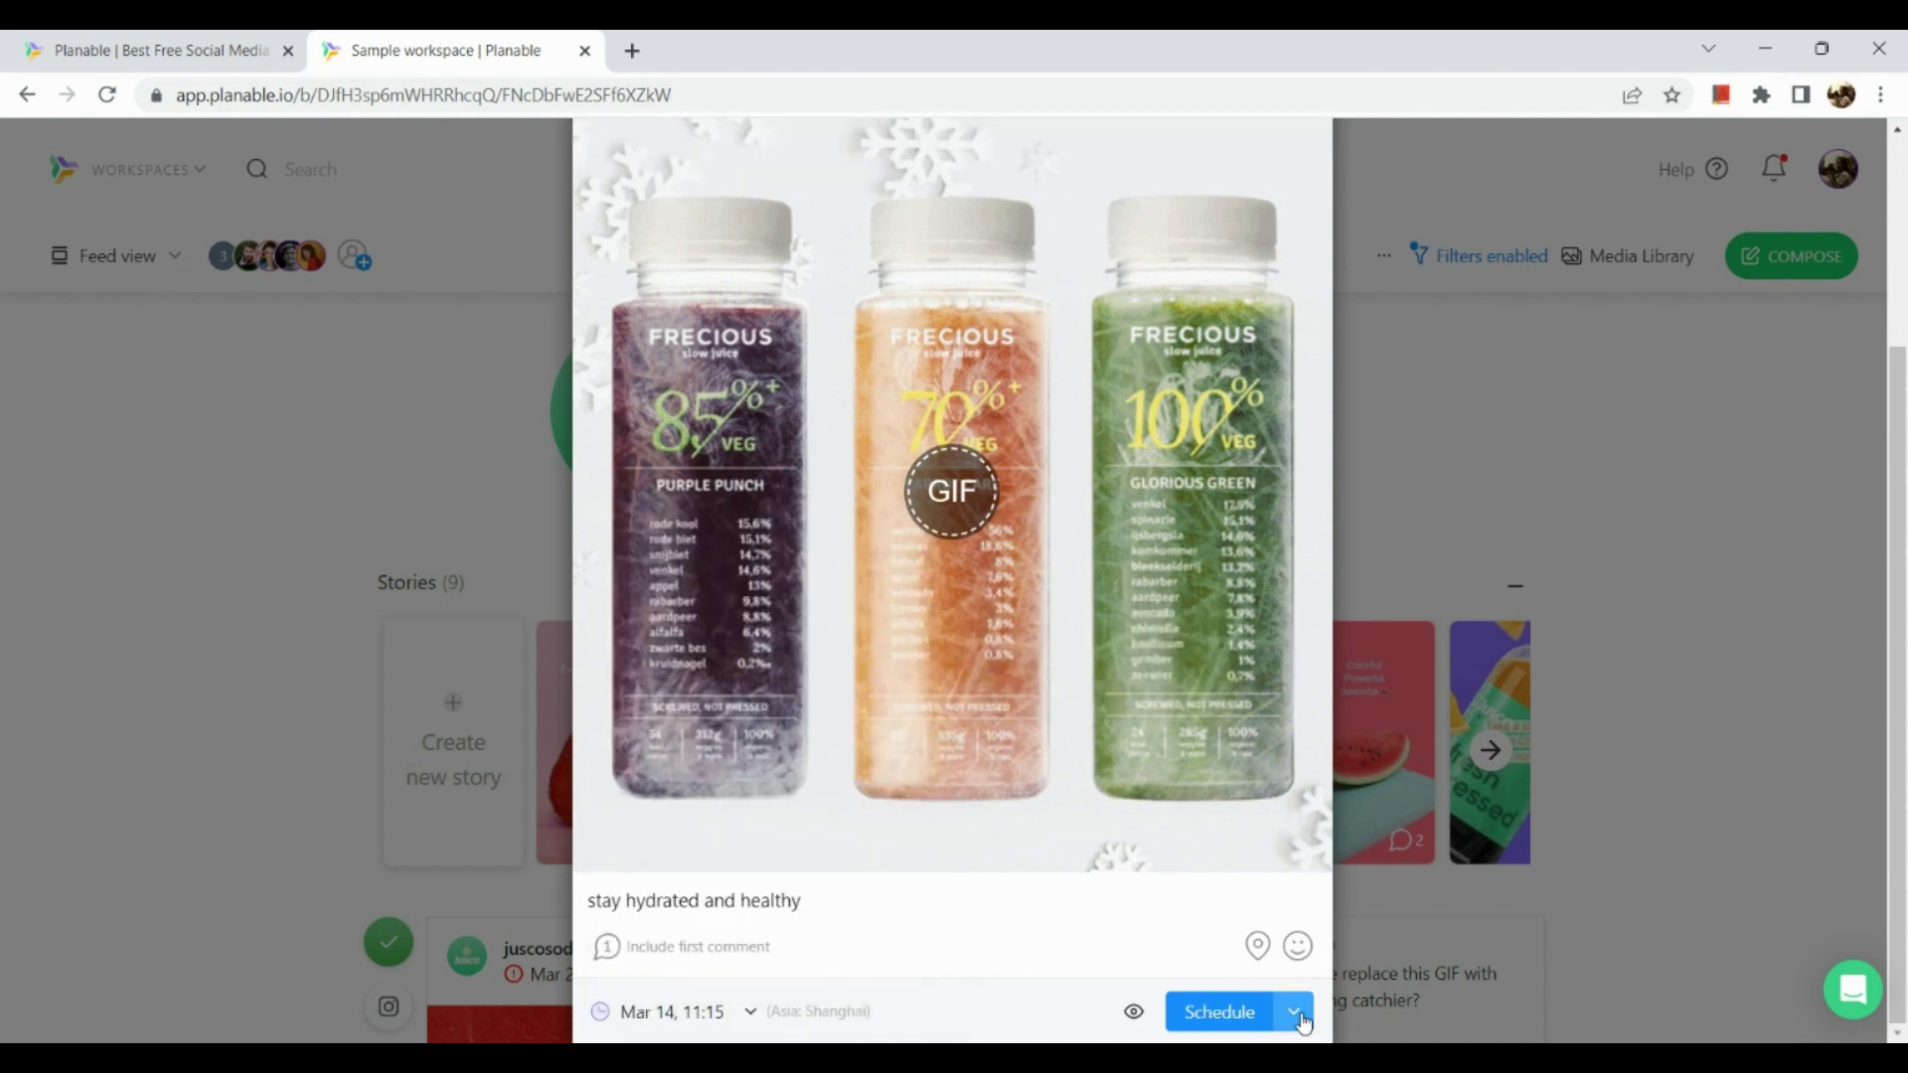
Look over the other publishing options, Save and Publish now, then dismiss them
click(1294, 1013)
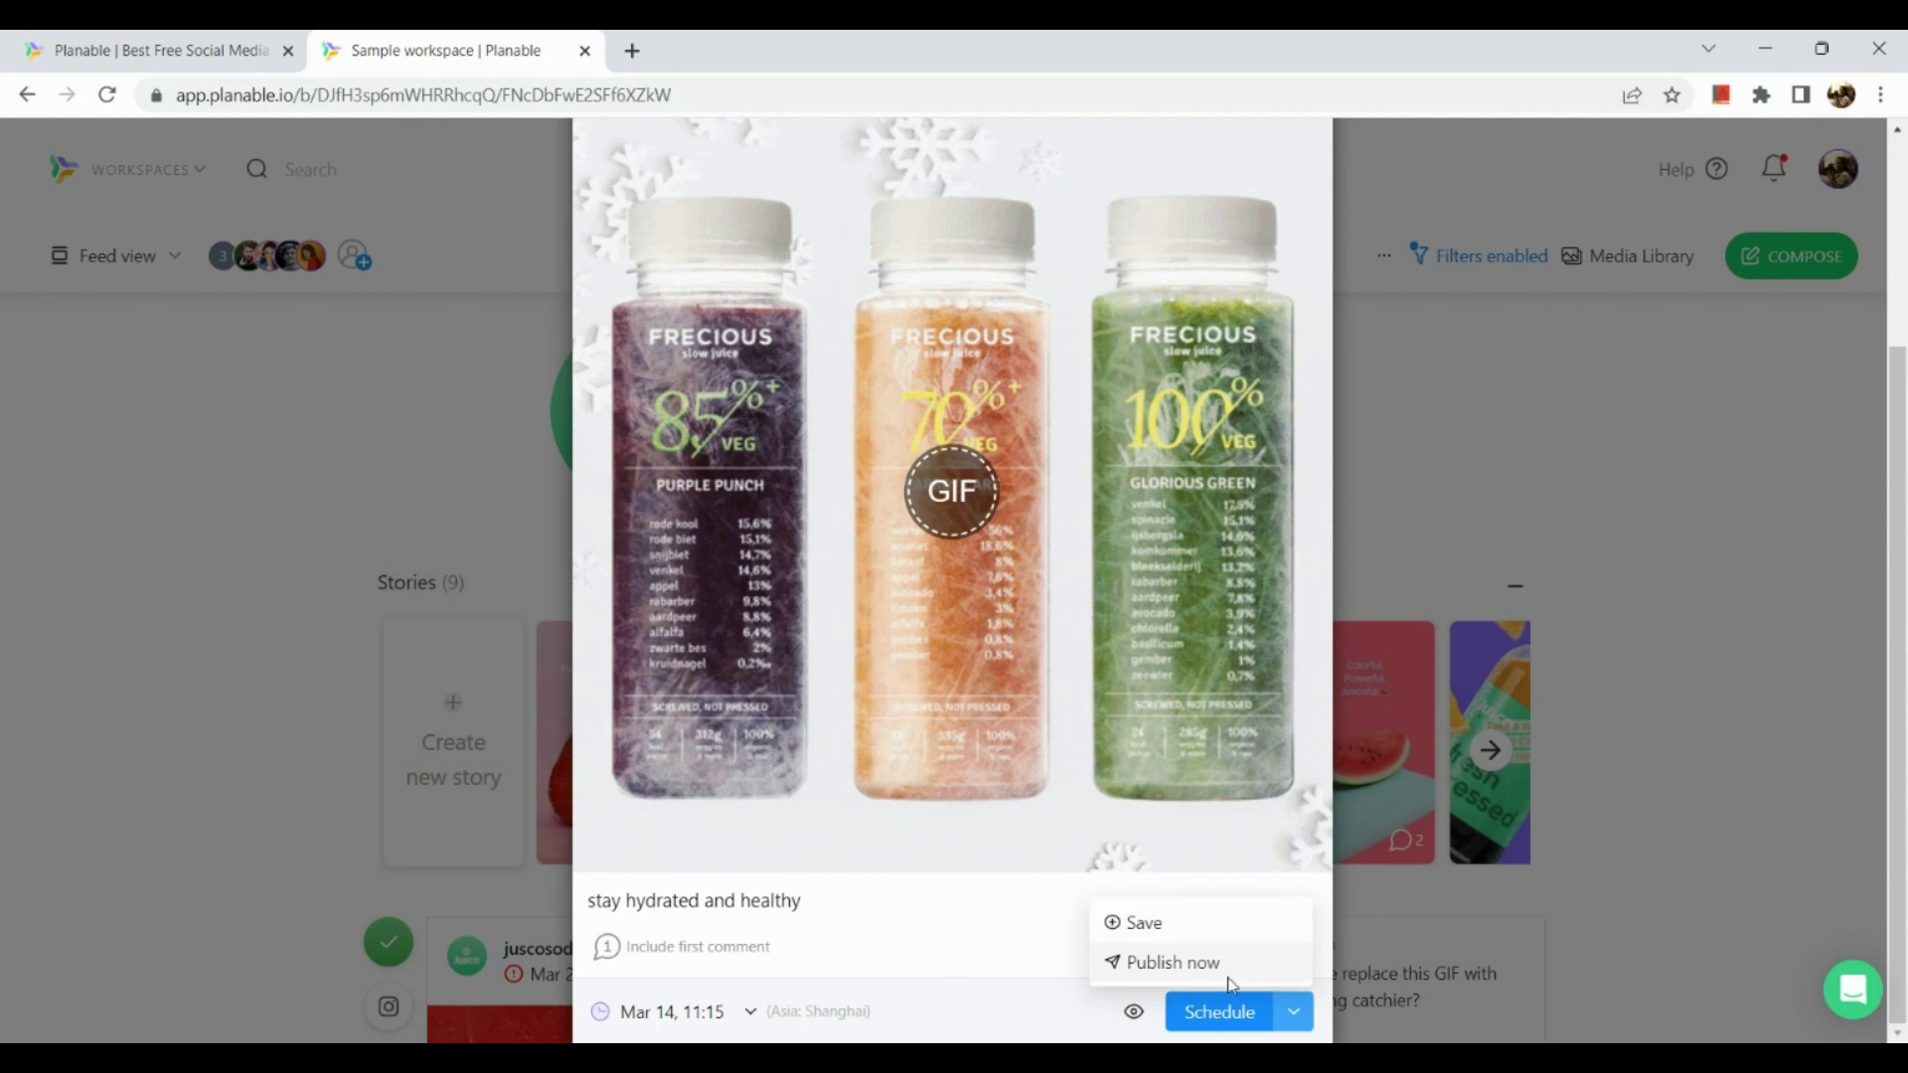
scroll(1182, 1008, up, 3)
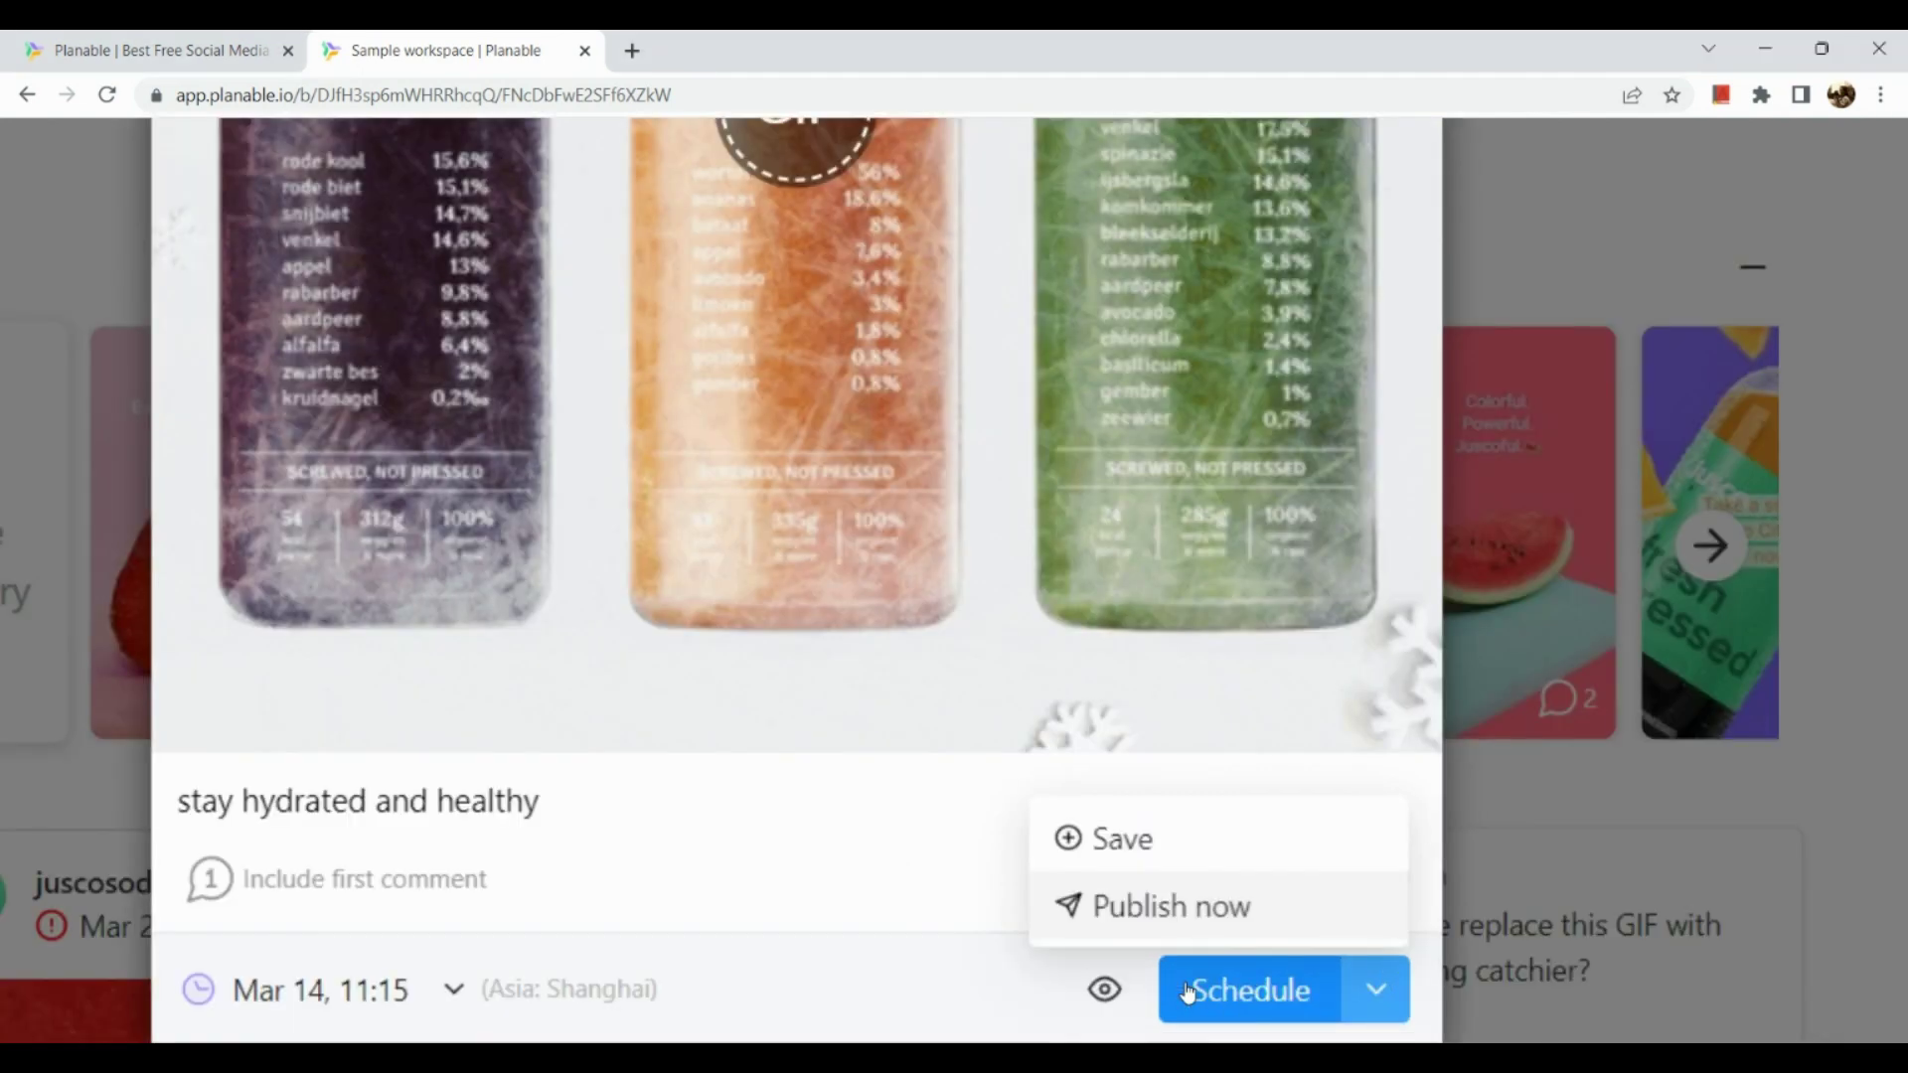
scroll(1187, 991, up, 2)
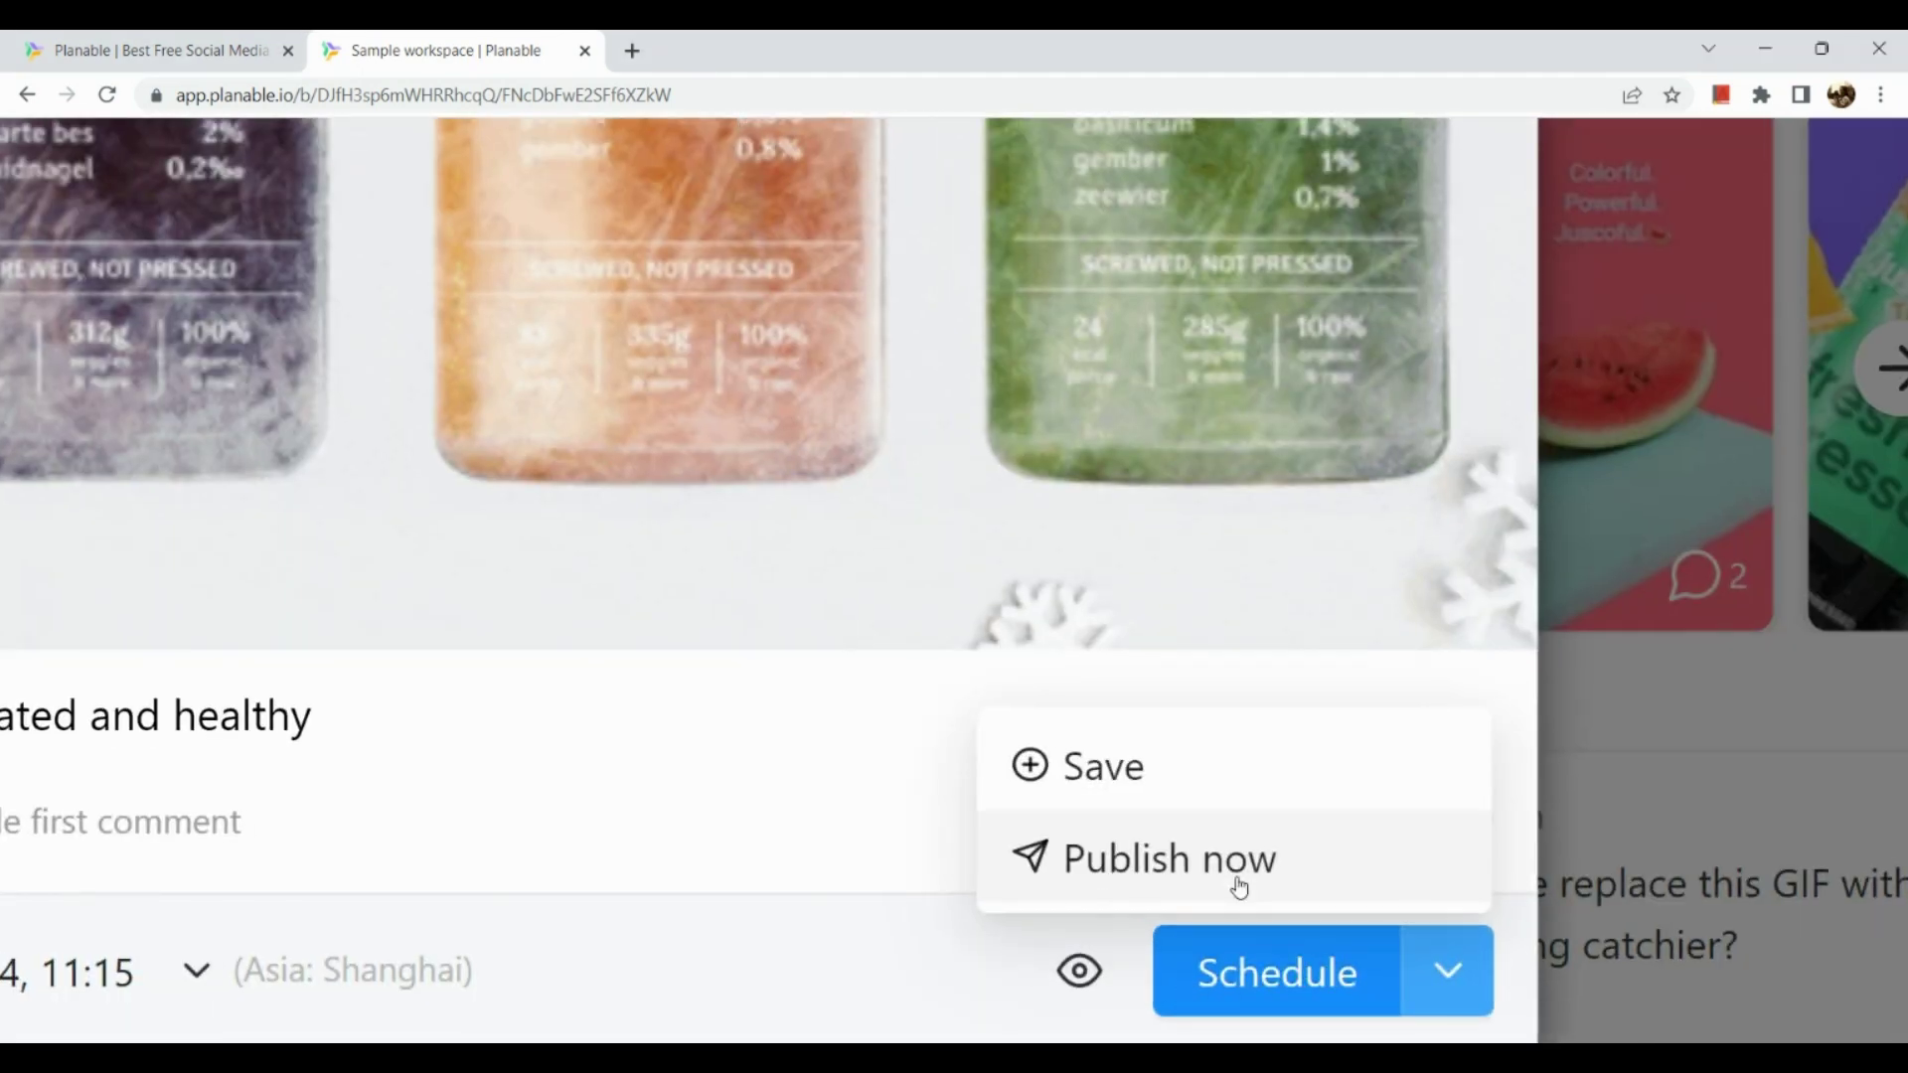
scroll(1240, 887, down, 5)
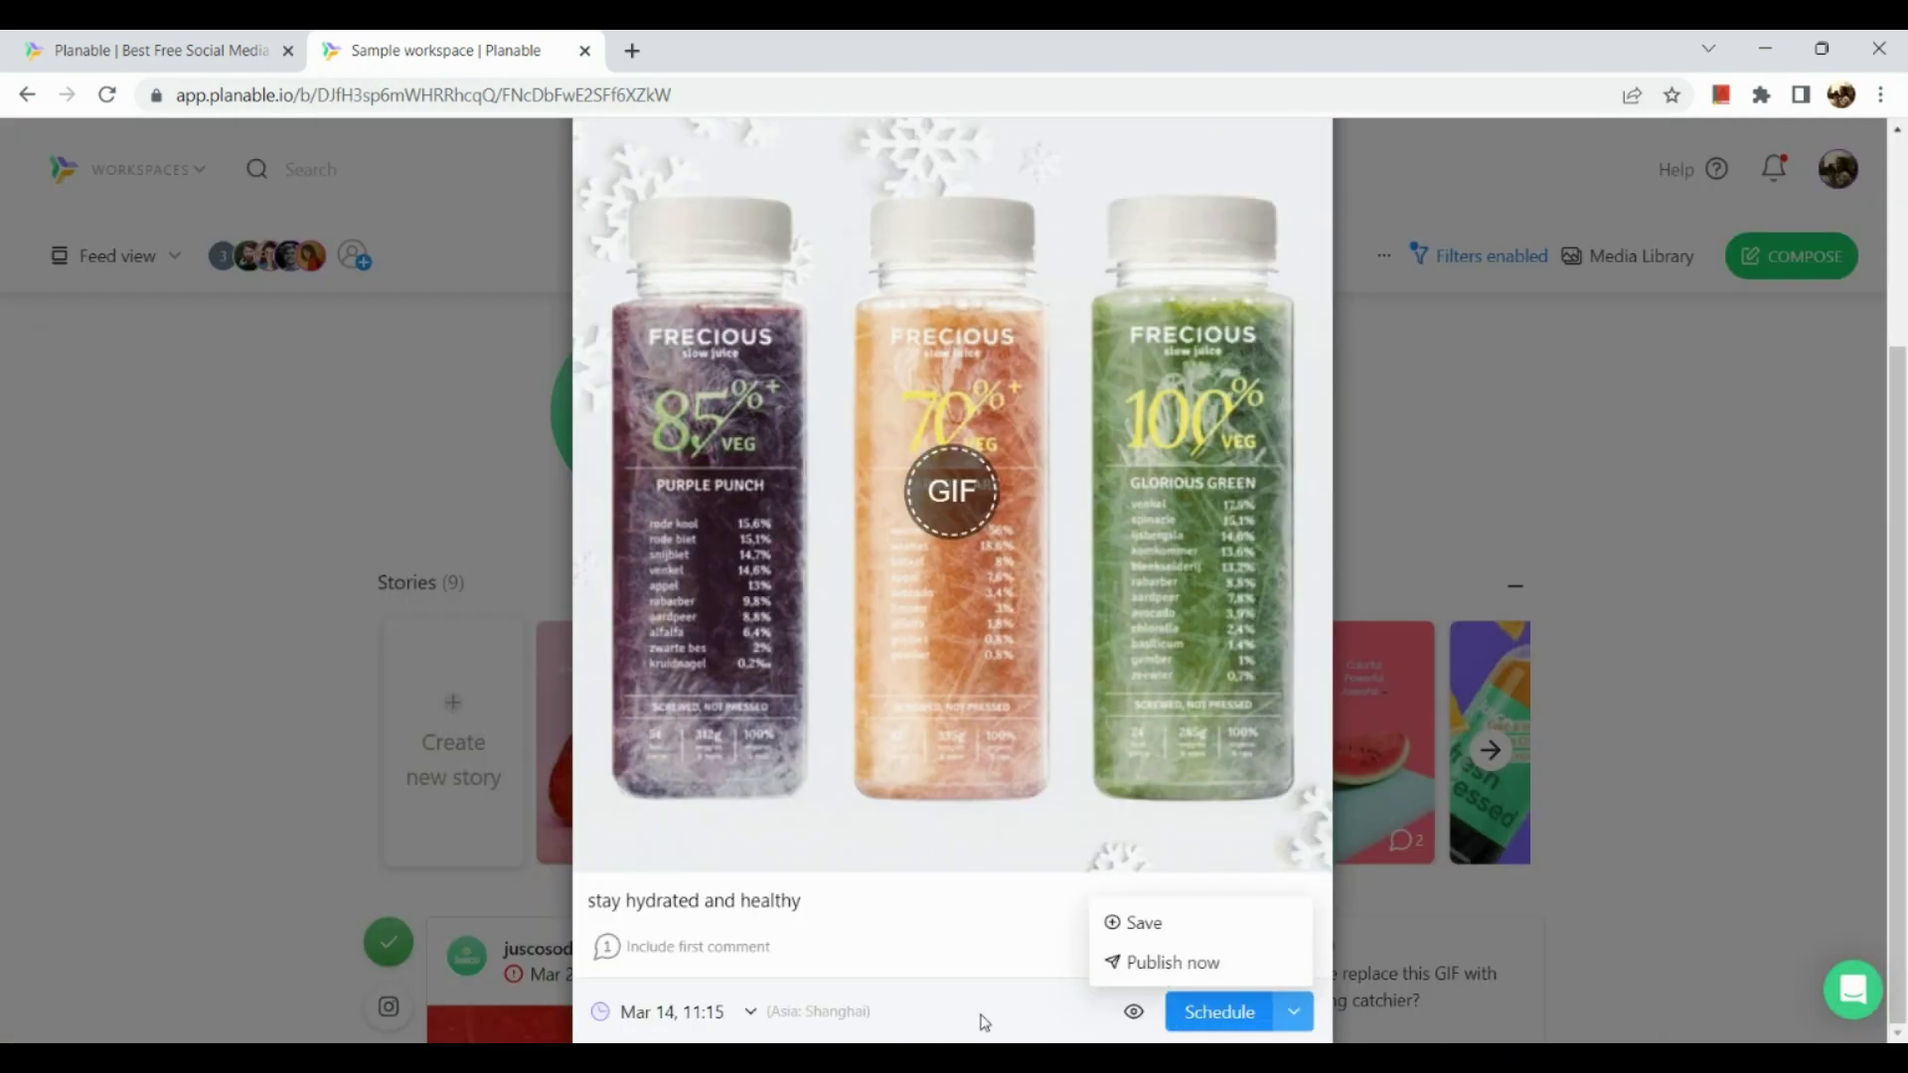
click(984, 952)
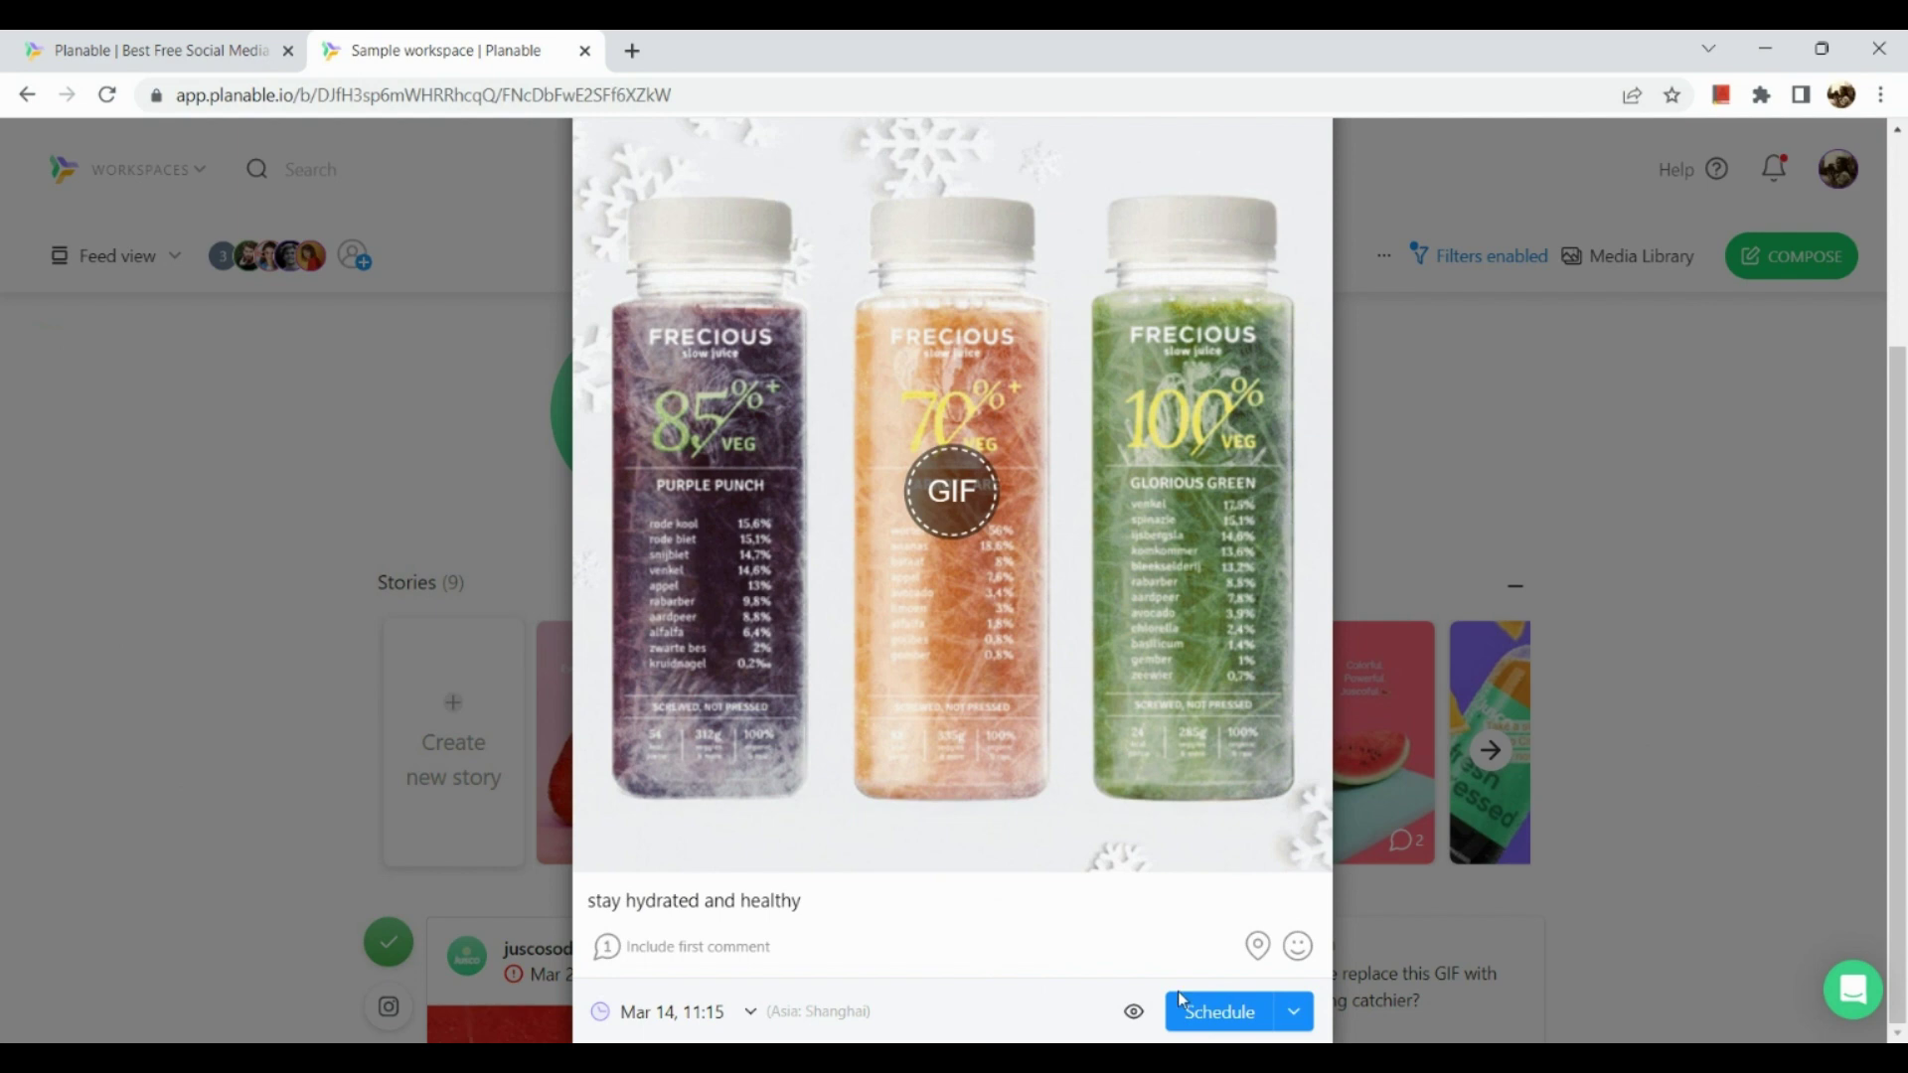
scroll(1177, 991, up, 3)
scroll(1123, 776, down, 3)
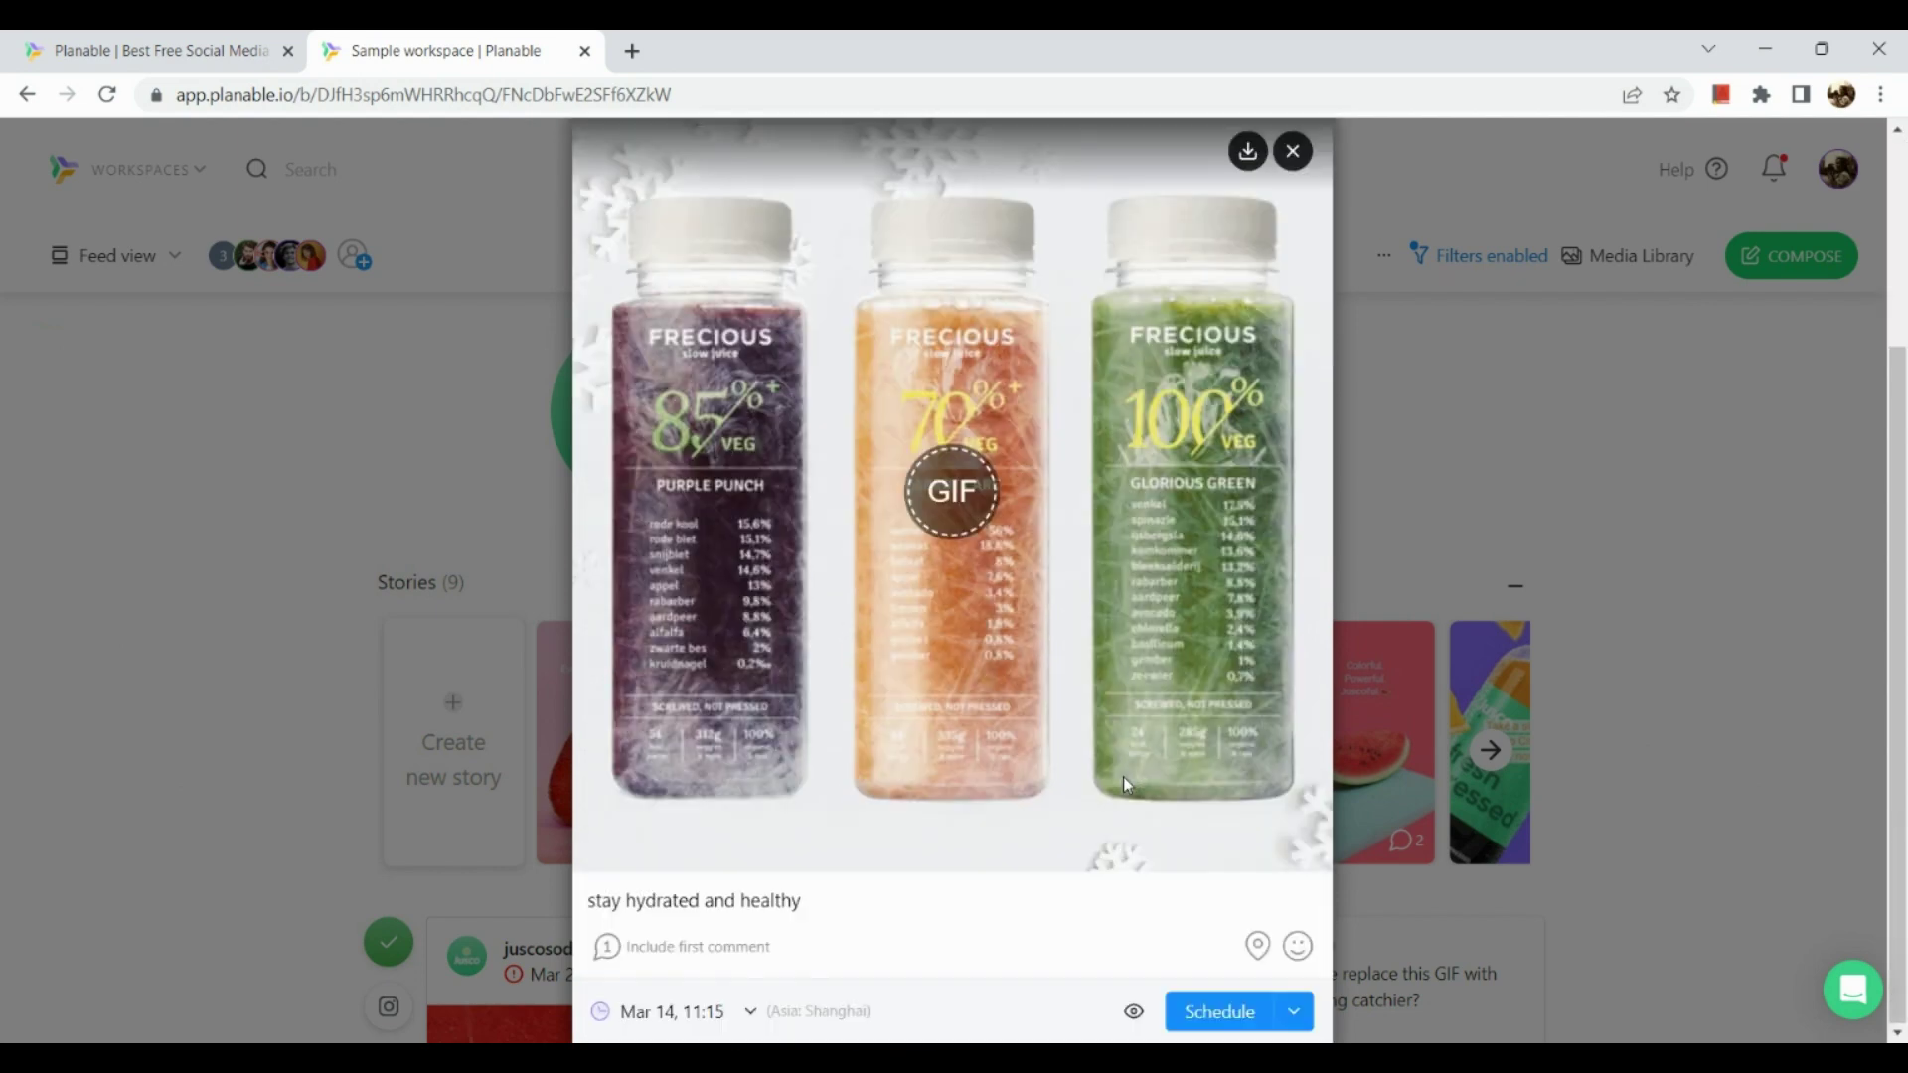
Schedule the juice-bottles GIF post for Mar 14, 11:15
click(1207, 1025)
click(1207, 1028)
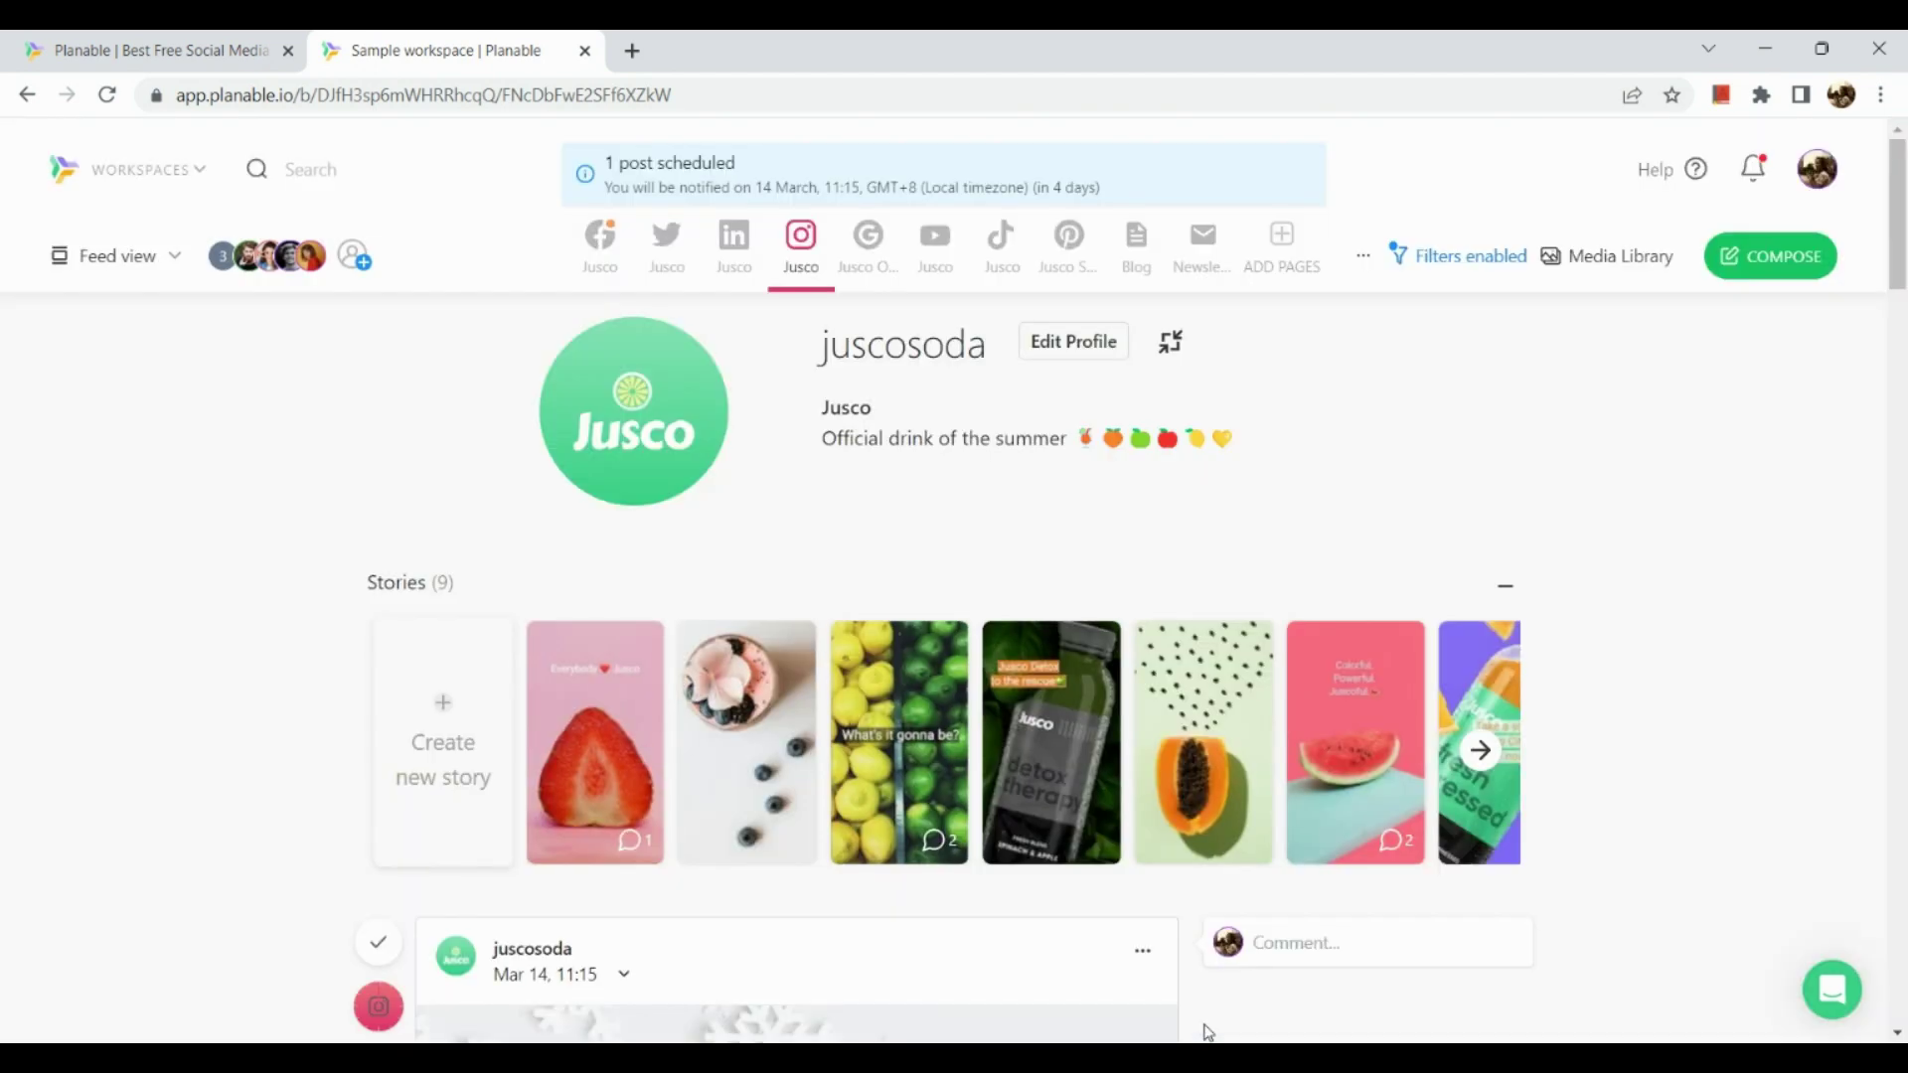
scroll(1205, 1030, down, 4)
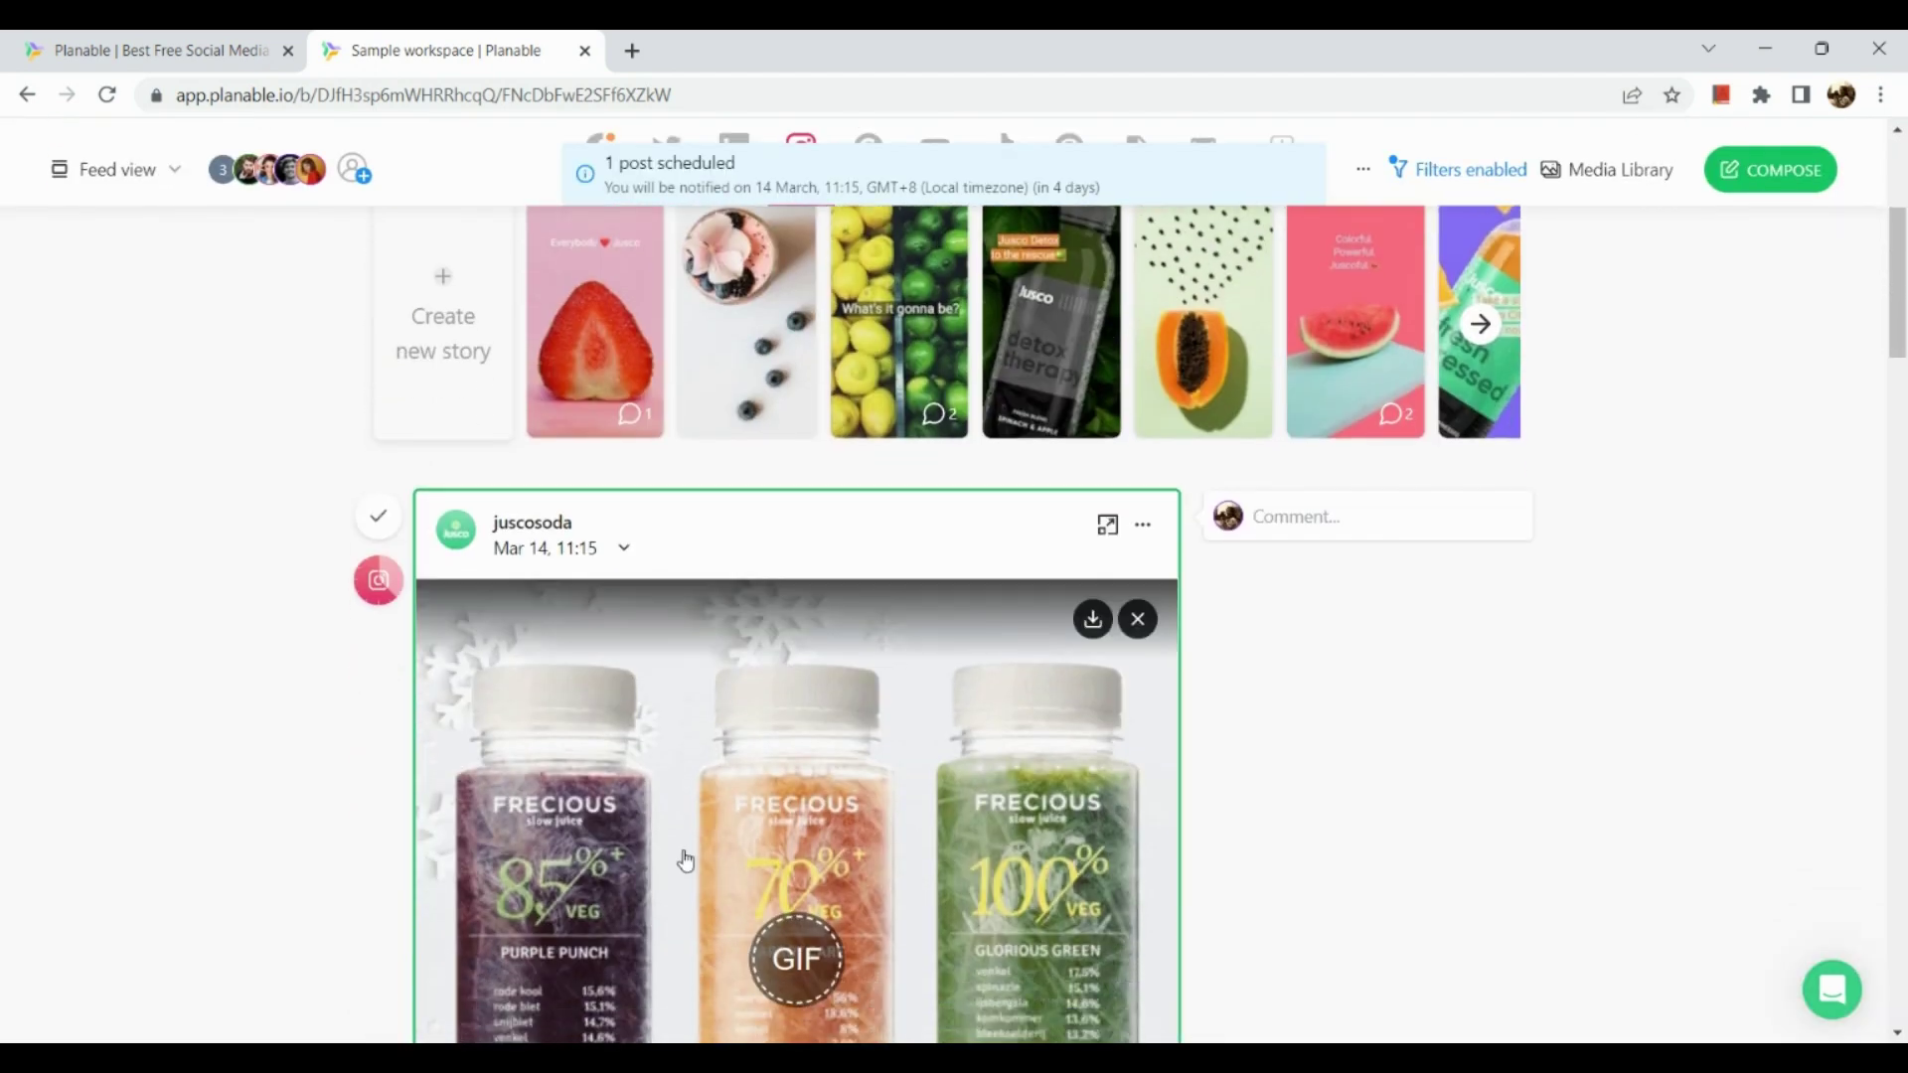
scroll(681, 855, down, 6)
scroll(685, 859, up, 4)
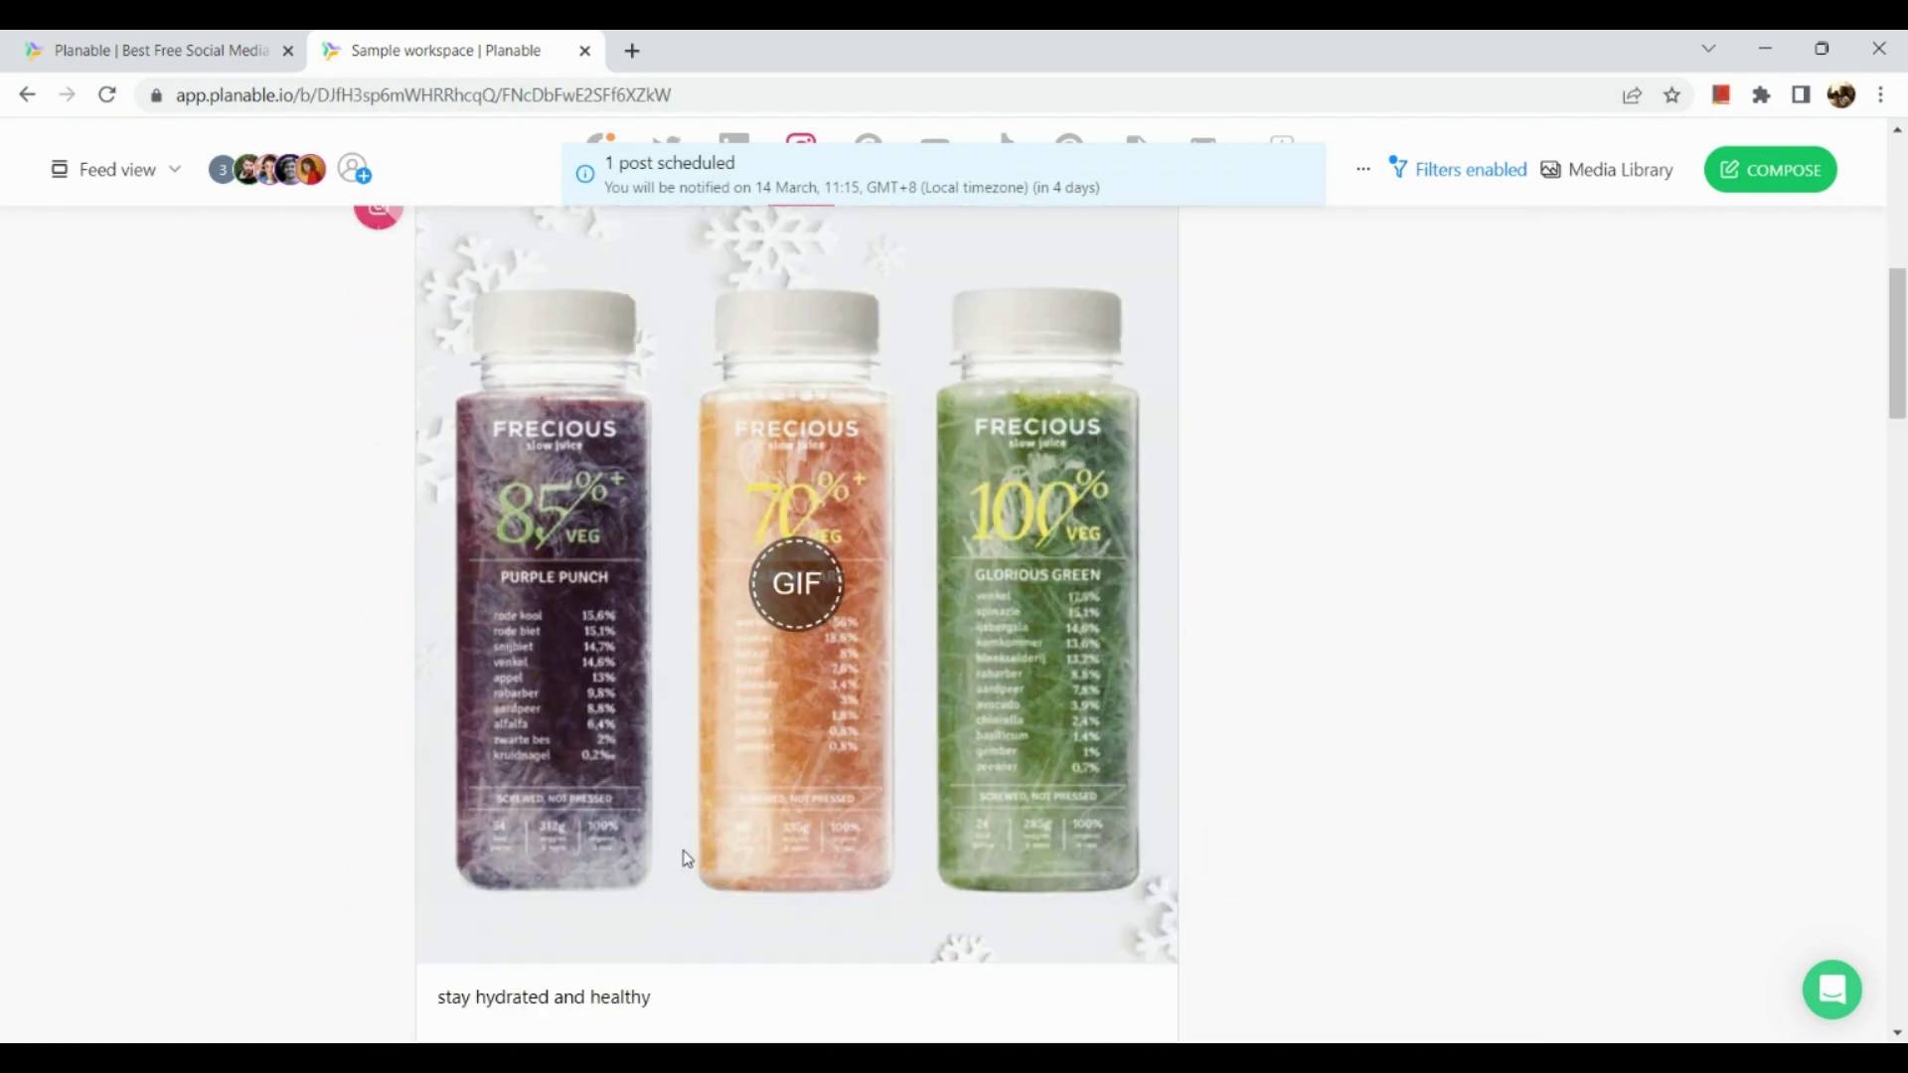
scroll(685, 859, down, 4)
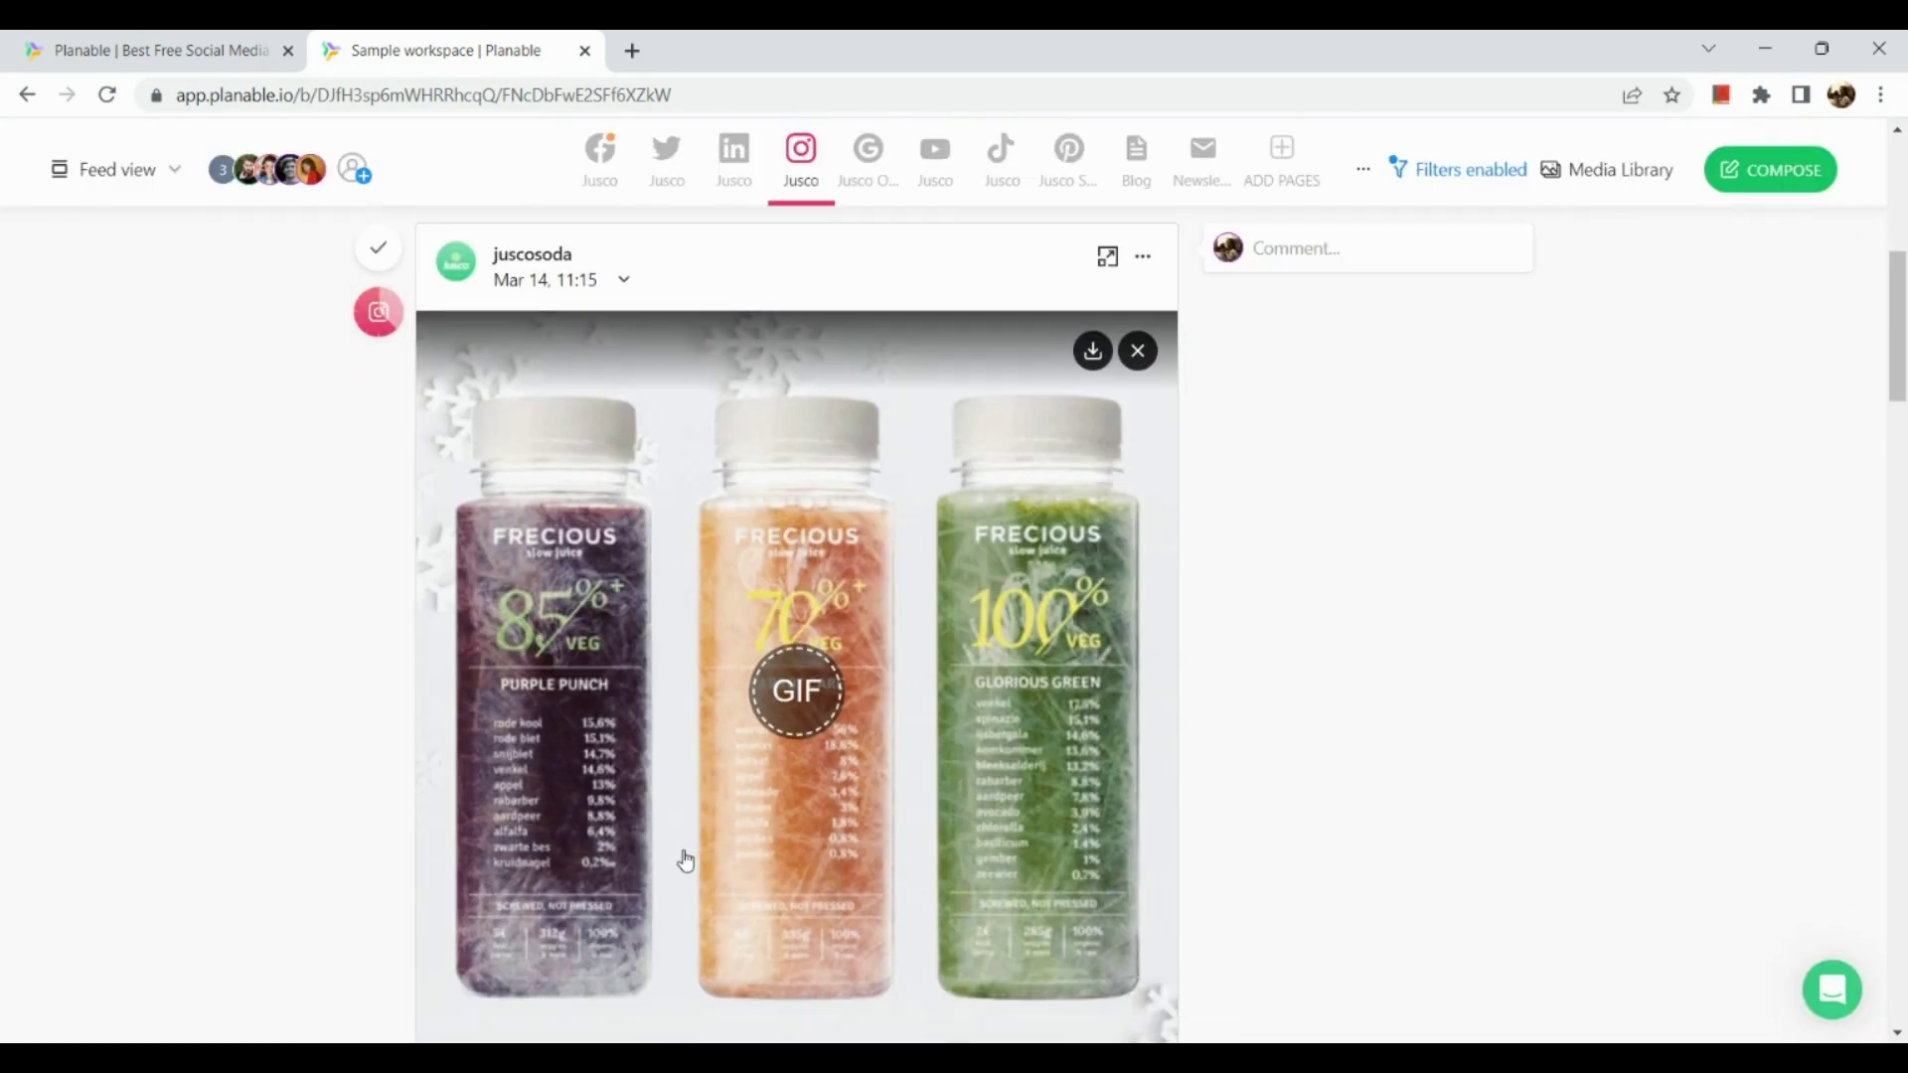
Scroll the Sample workspace feed to check the scheduled post and its 'stay hydrated and healthy' caption
scroll(686, 859, up, 5)
scroll(685, 860, up, 5)
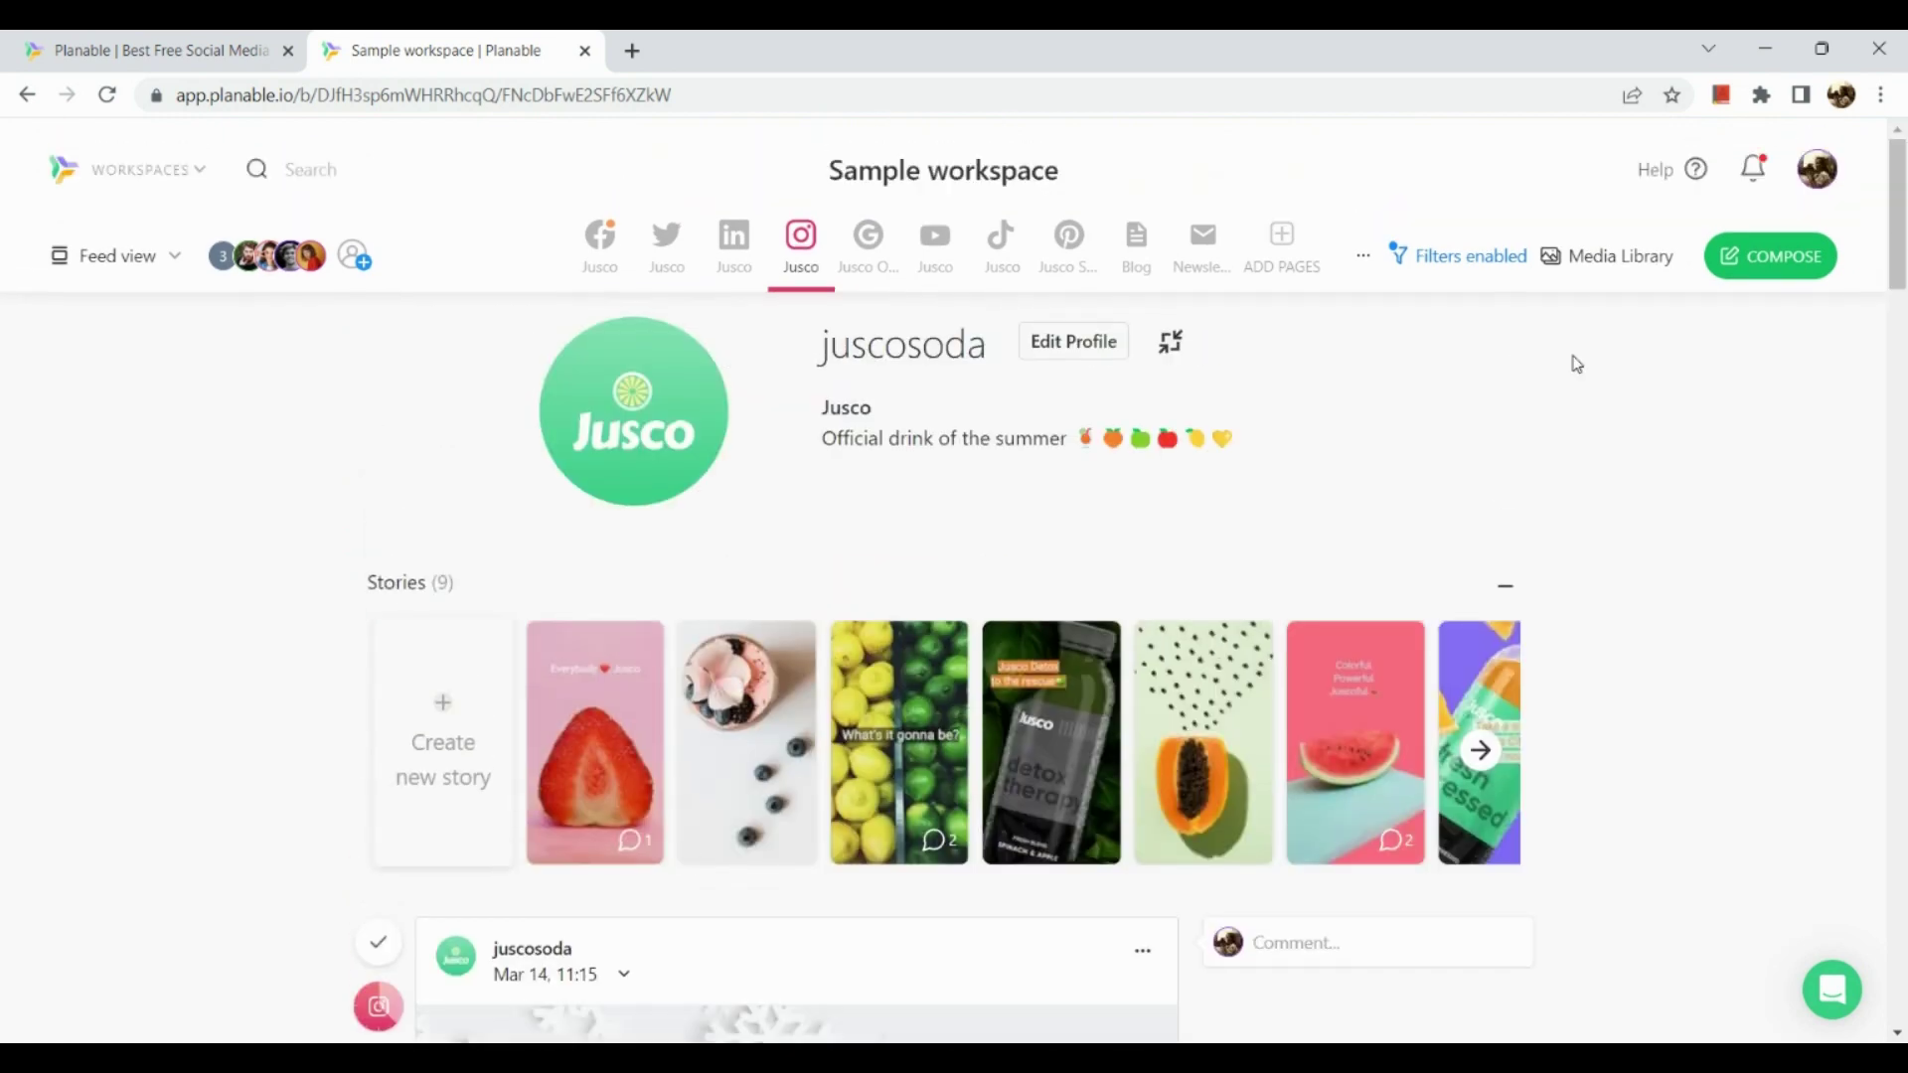
scroll(1515, 480, down, 5)
scroll(1515, 481, up, 5)
scroll(1051, 667, down, 6)
scroll(1051, 667, down, 3)
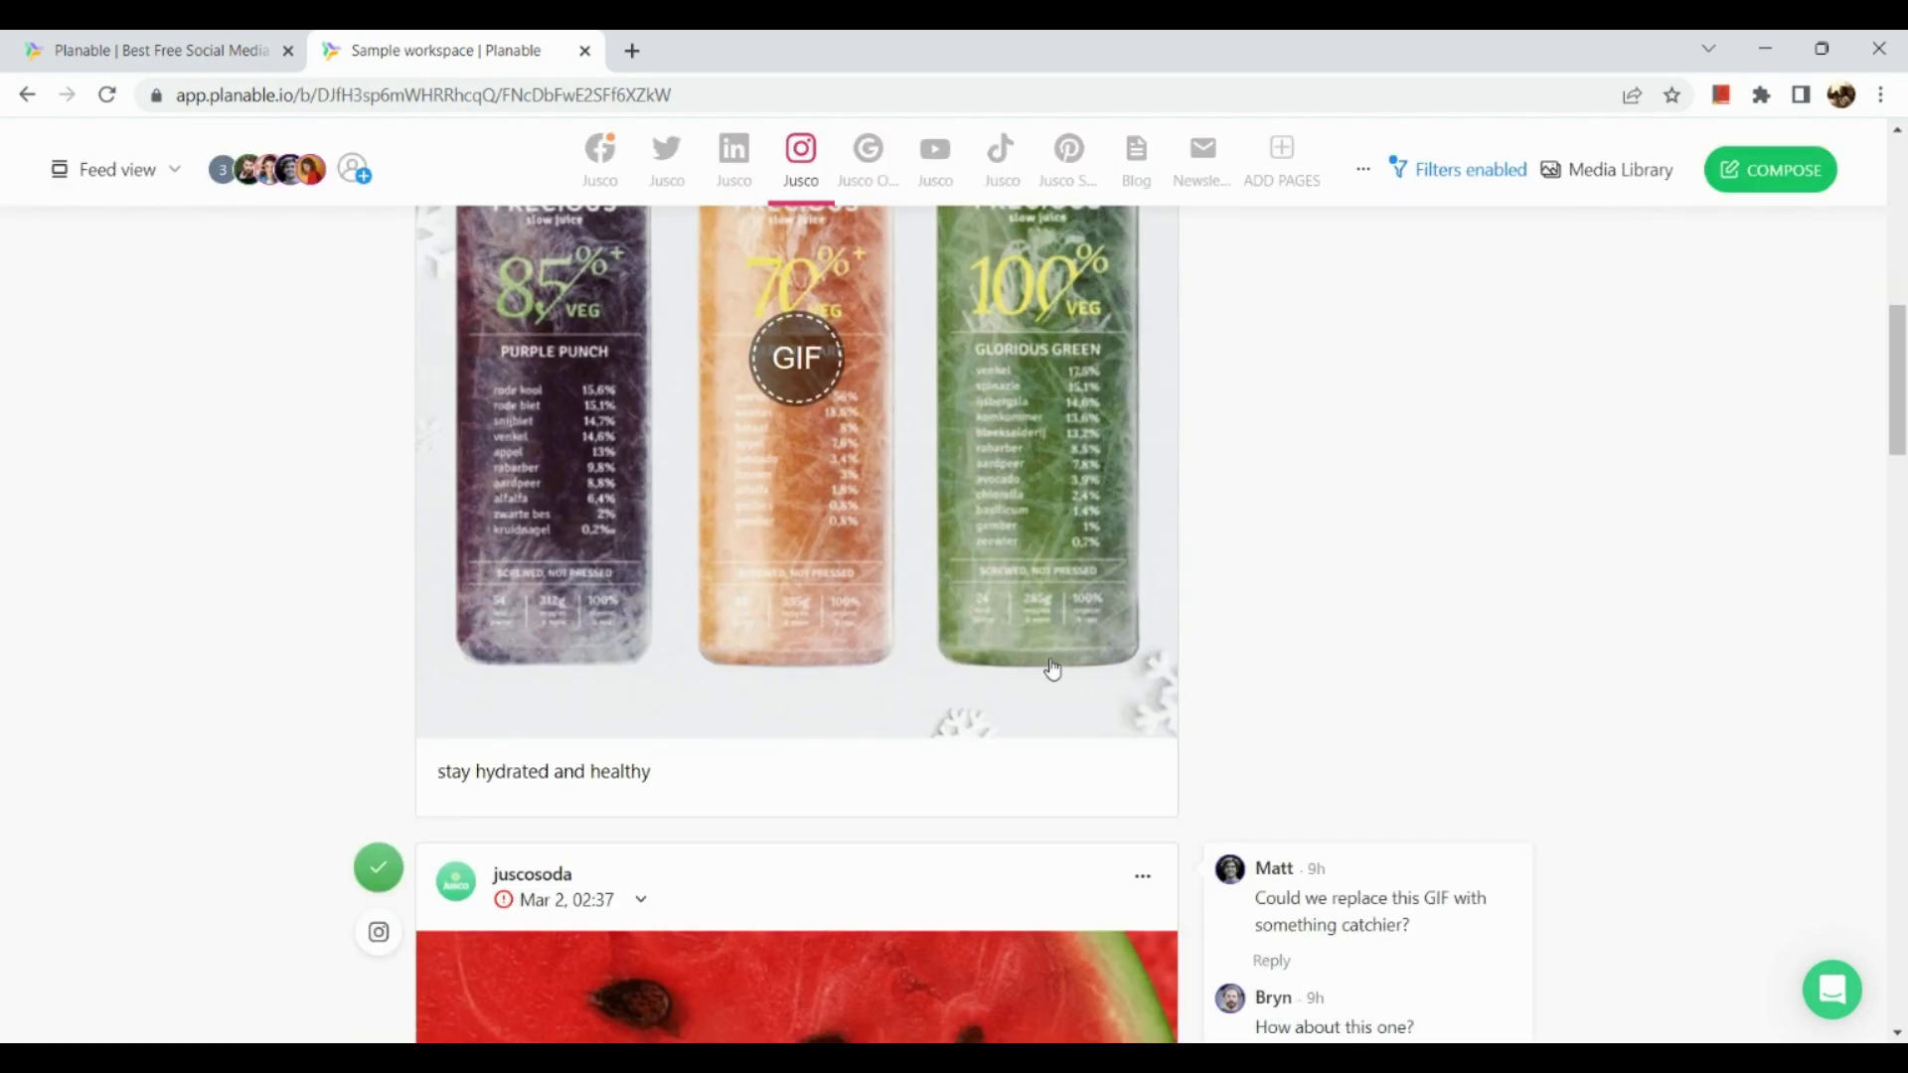
scroll(1051, 668, up, 10)
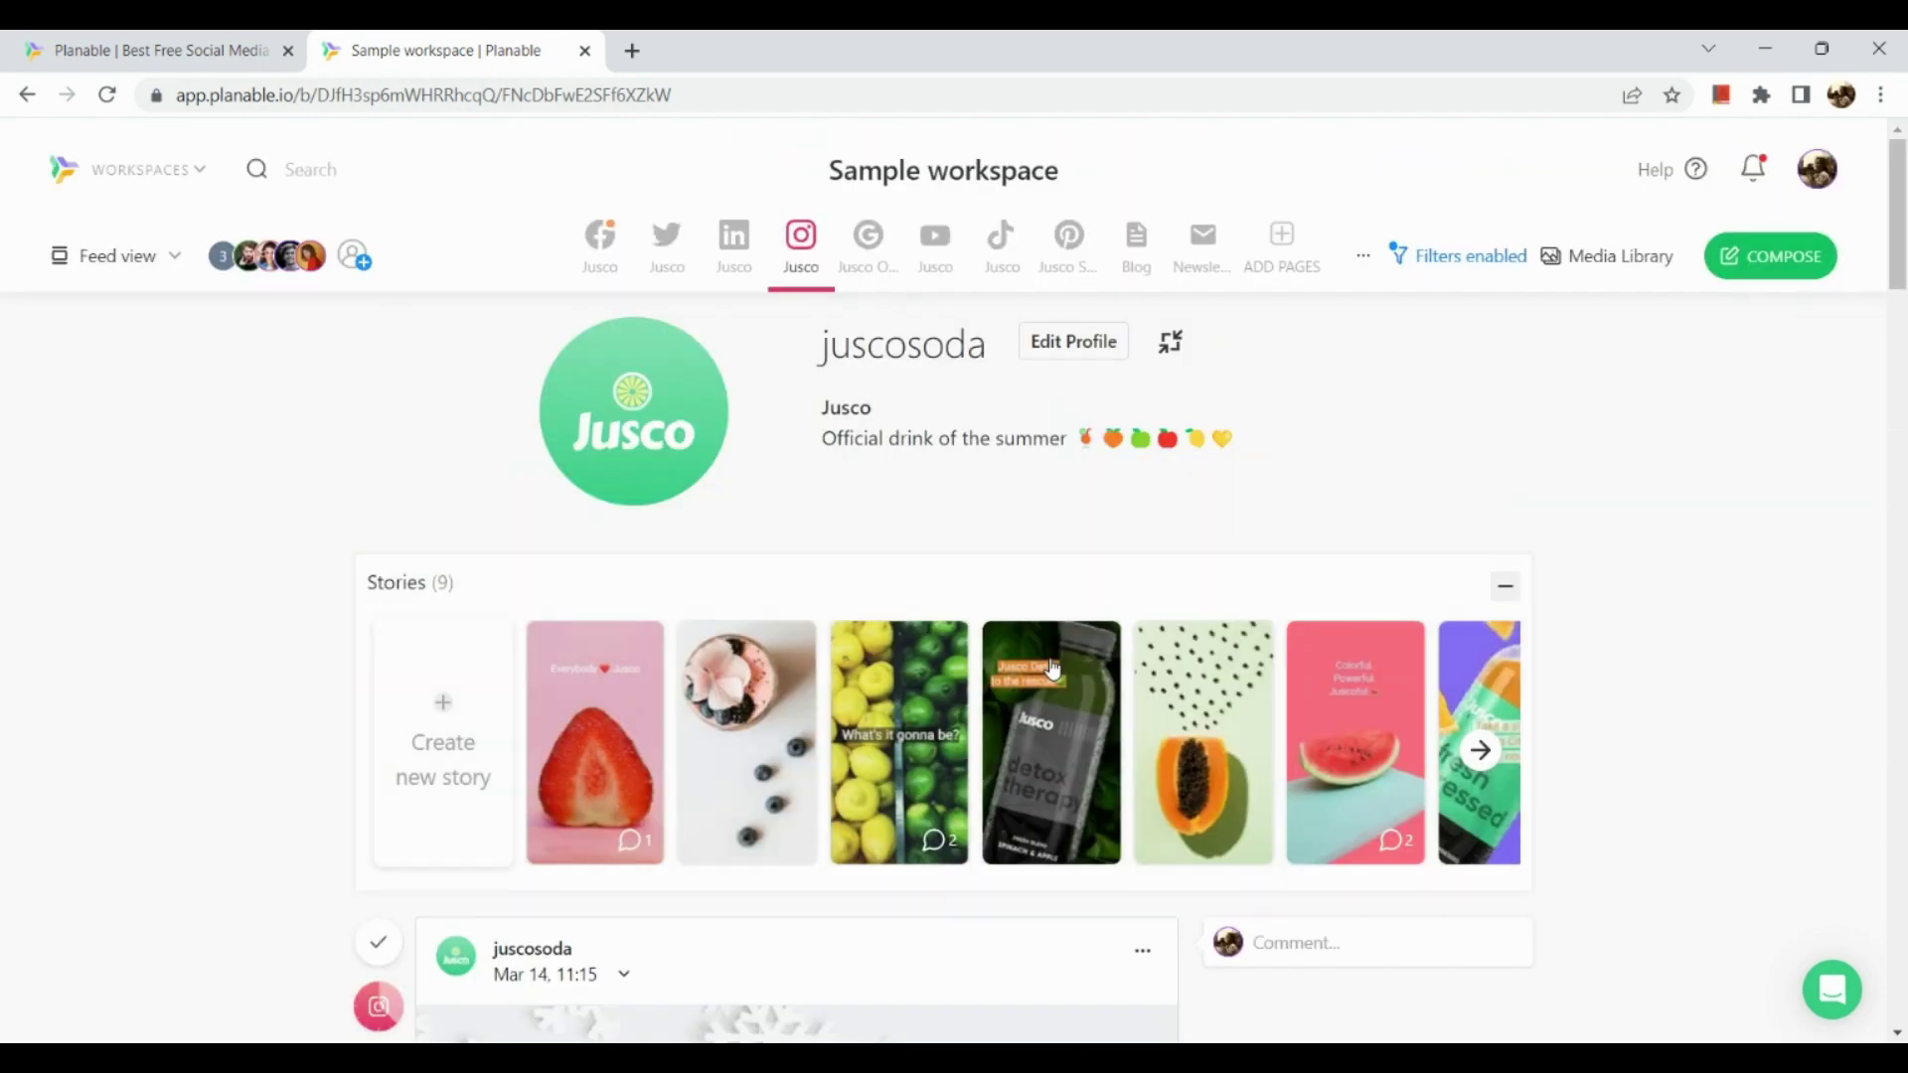
scroll(1051, 667, down, 6)
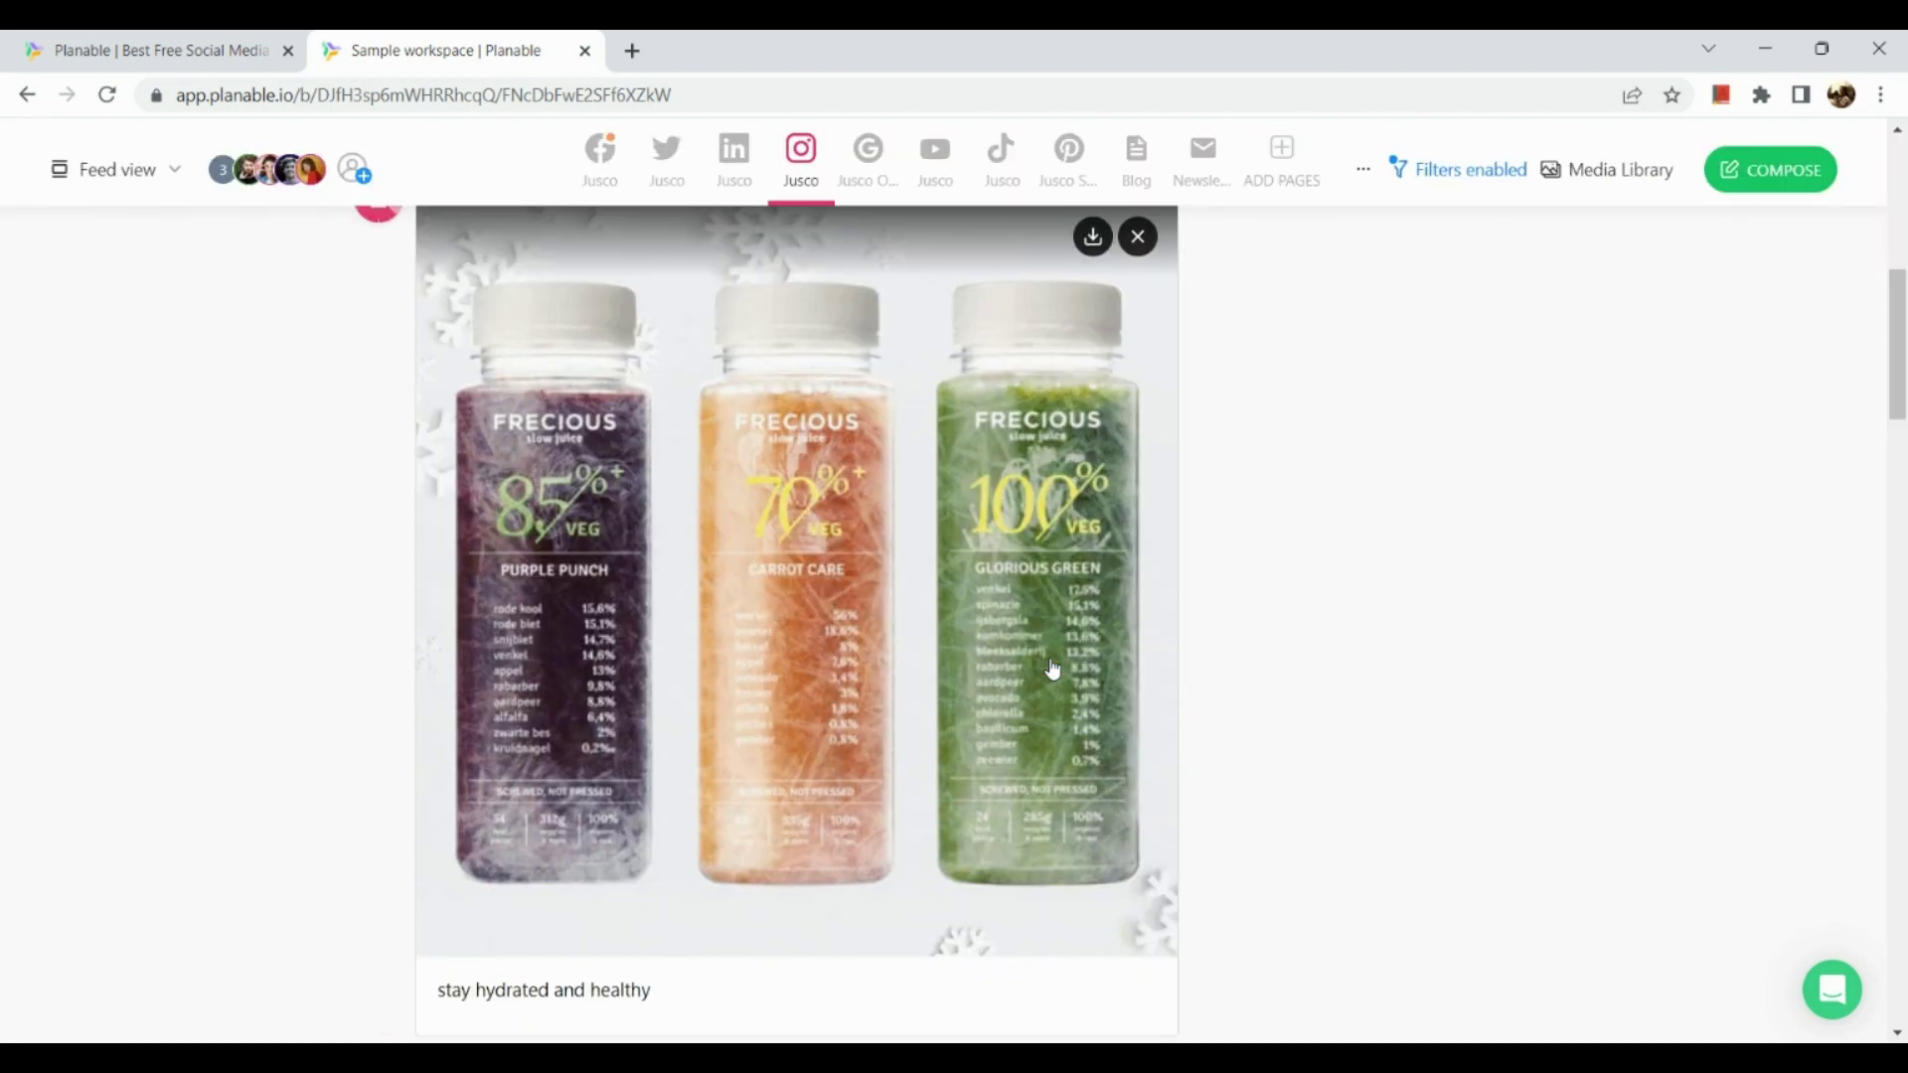
scroll(1051, 667, up, 5)
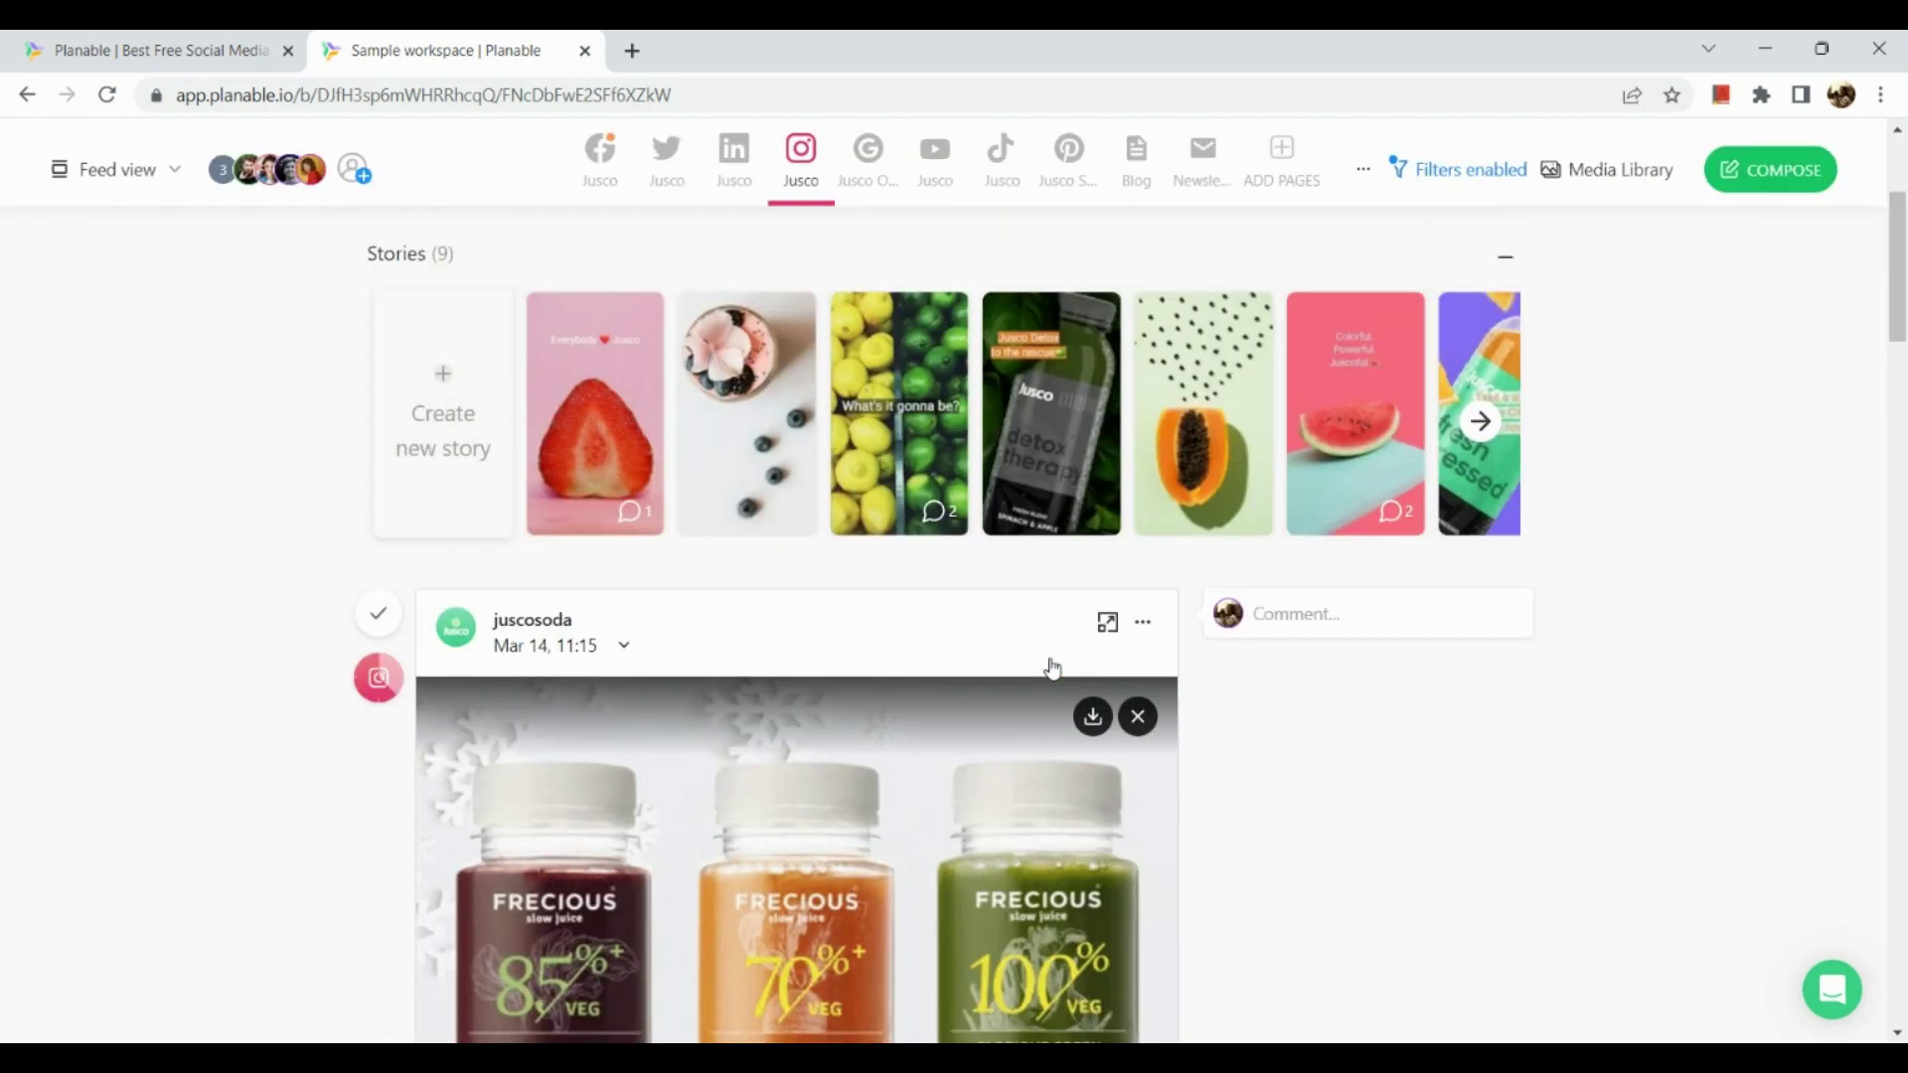
scroll(1054, 667, up, 3)
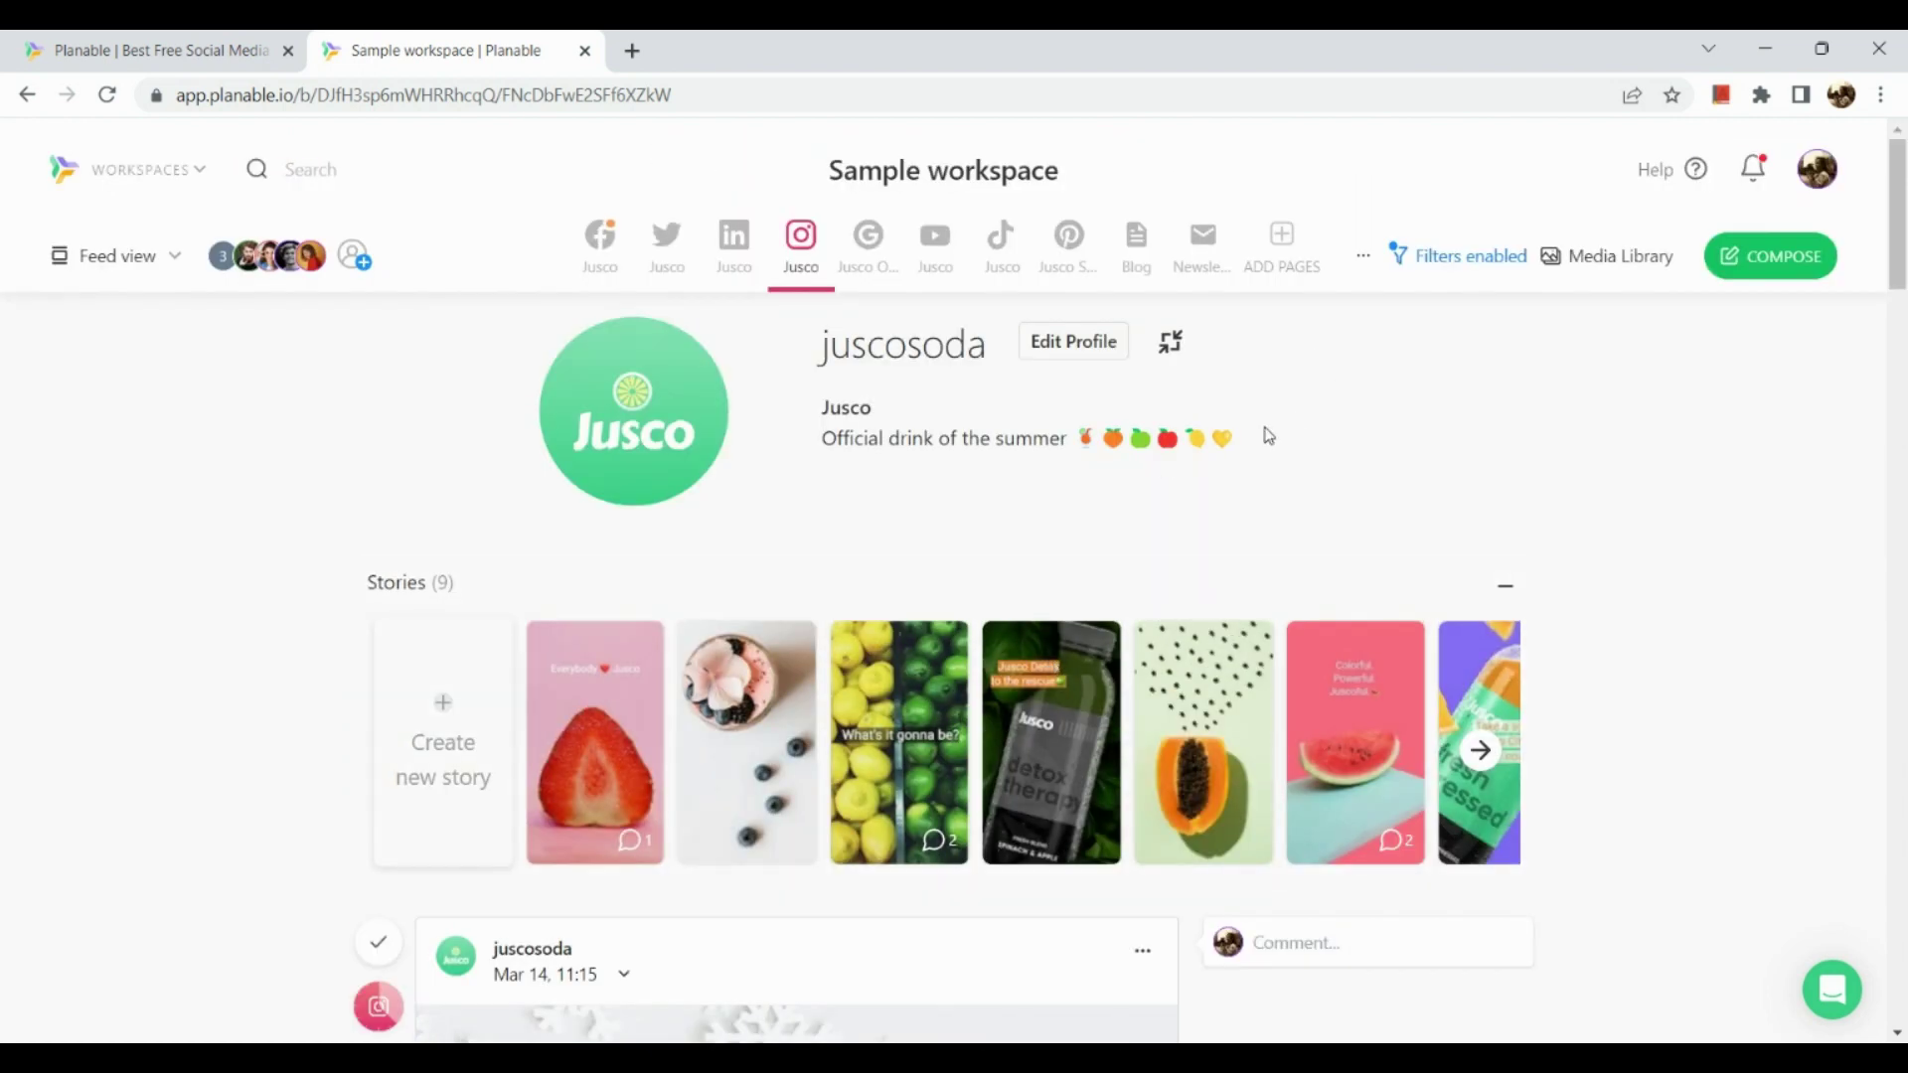
scroll(1265, 432, down, 1)
scroll(1265, 431, up, 1)
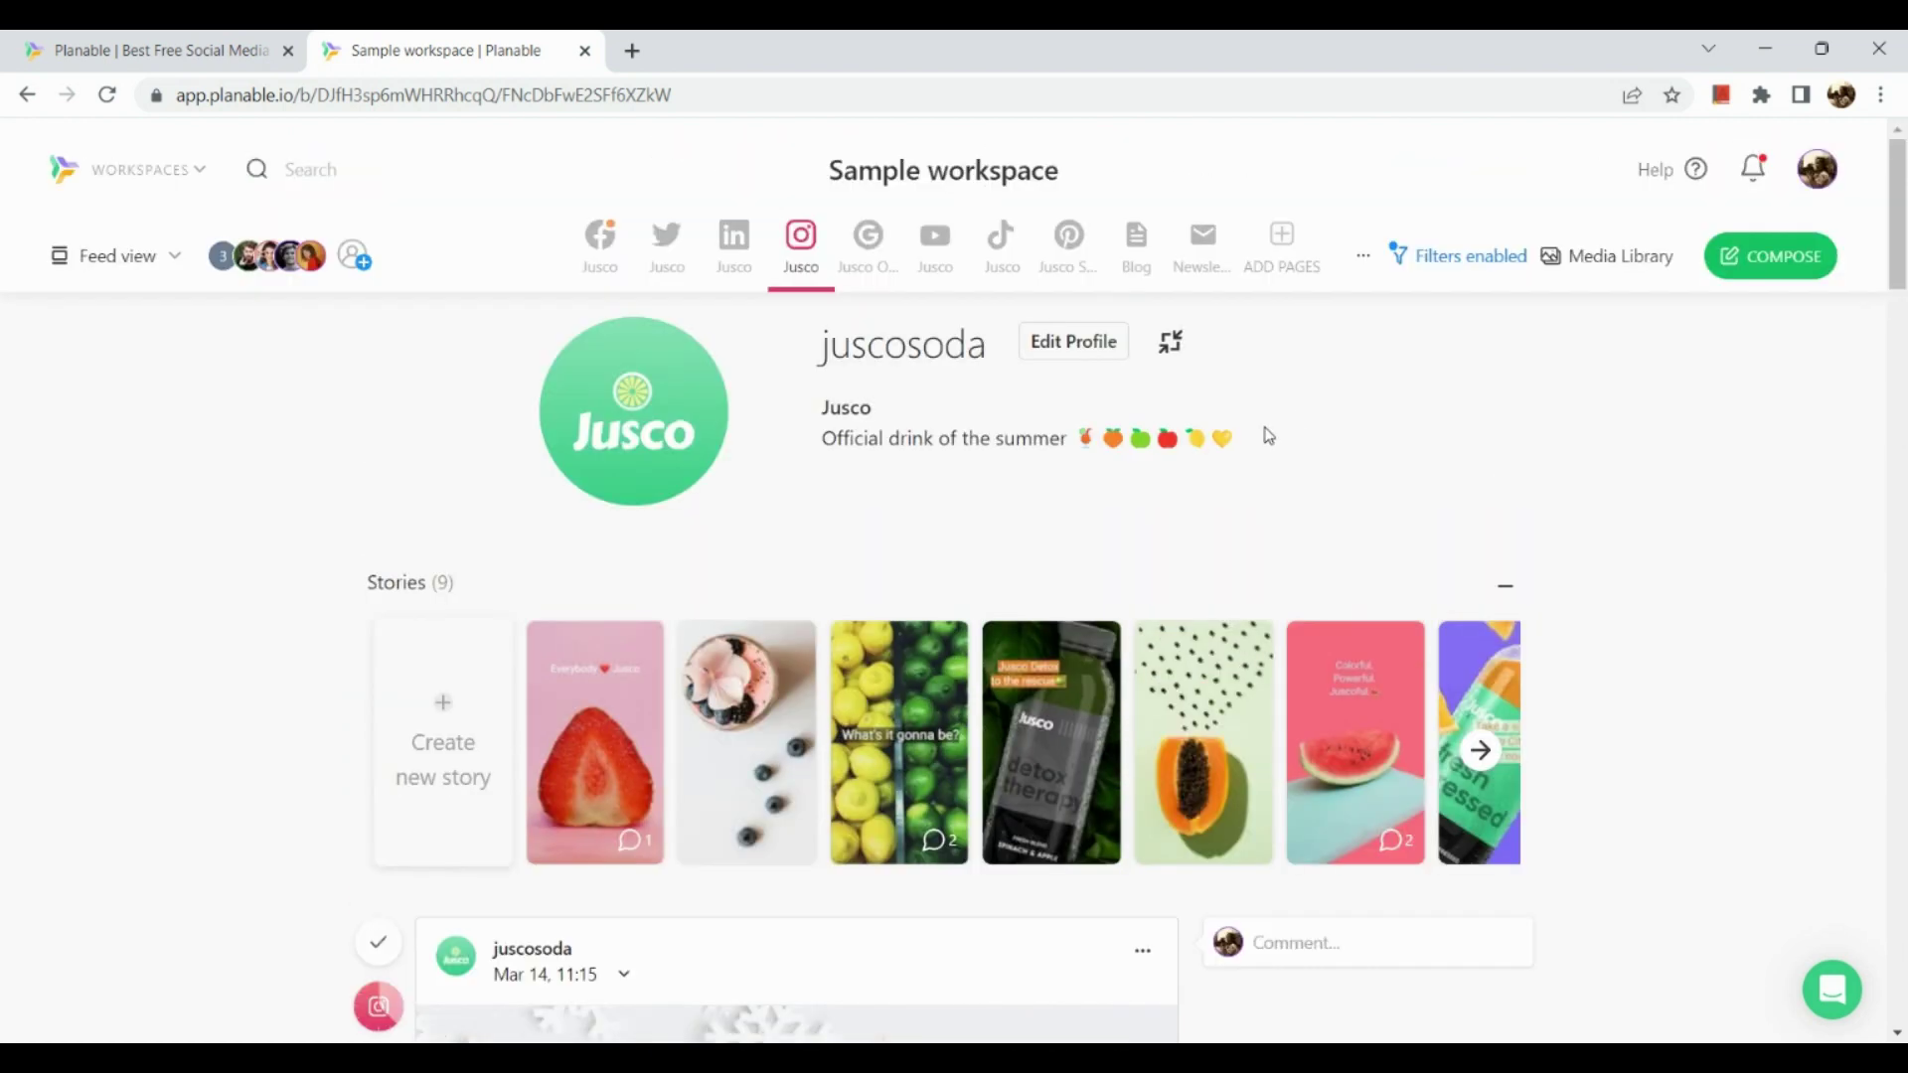
Open workspace 1 from the workspaces list and switch it from Calendar view to Feed view
click(182, 193)
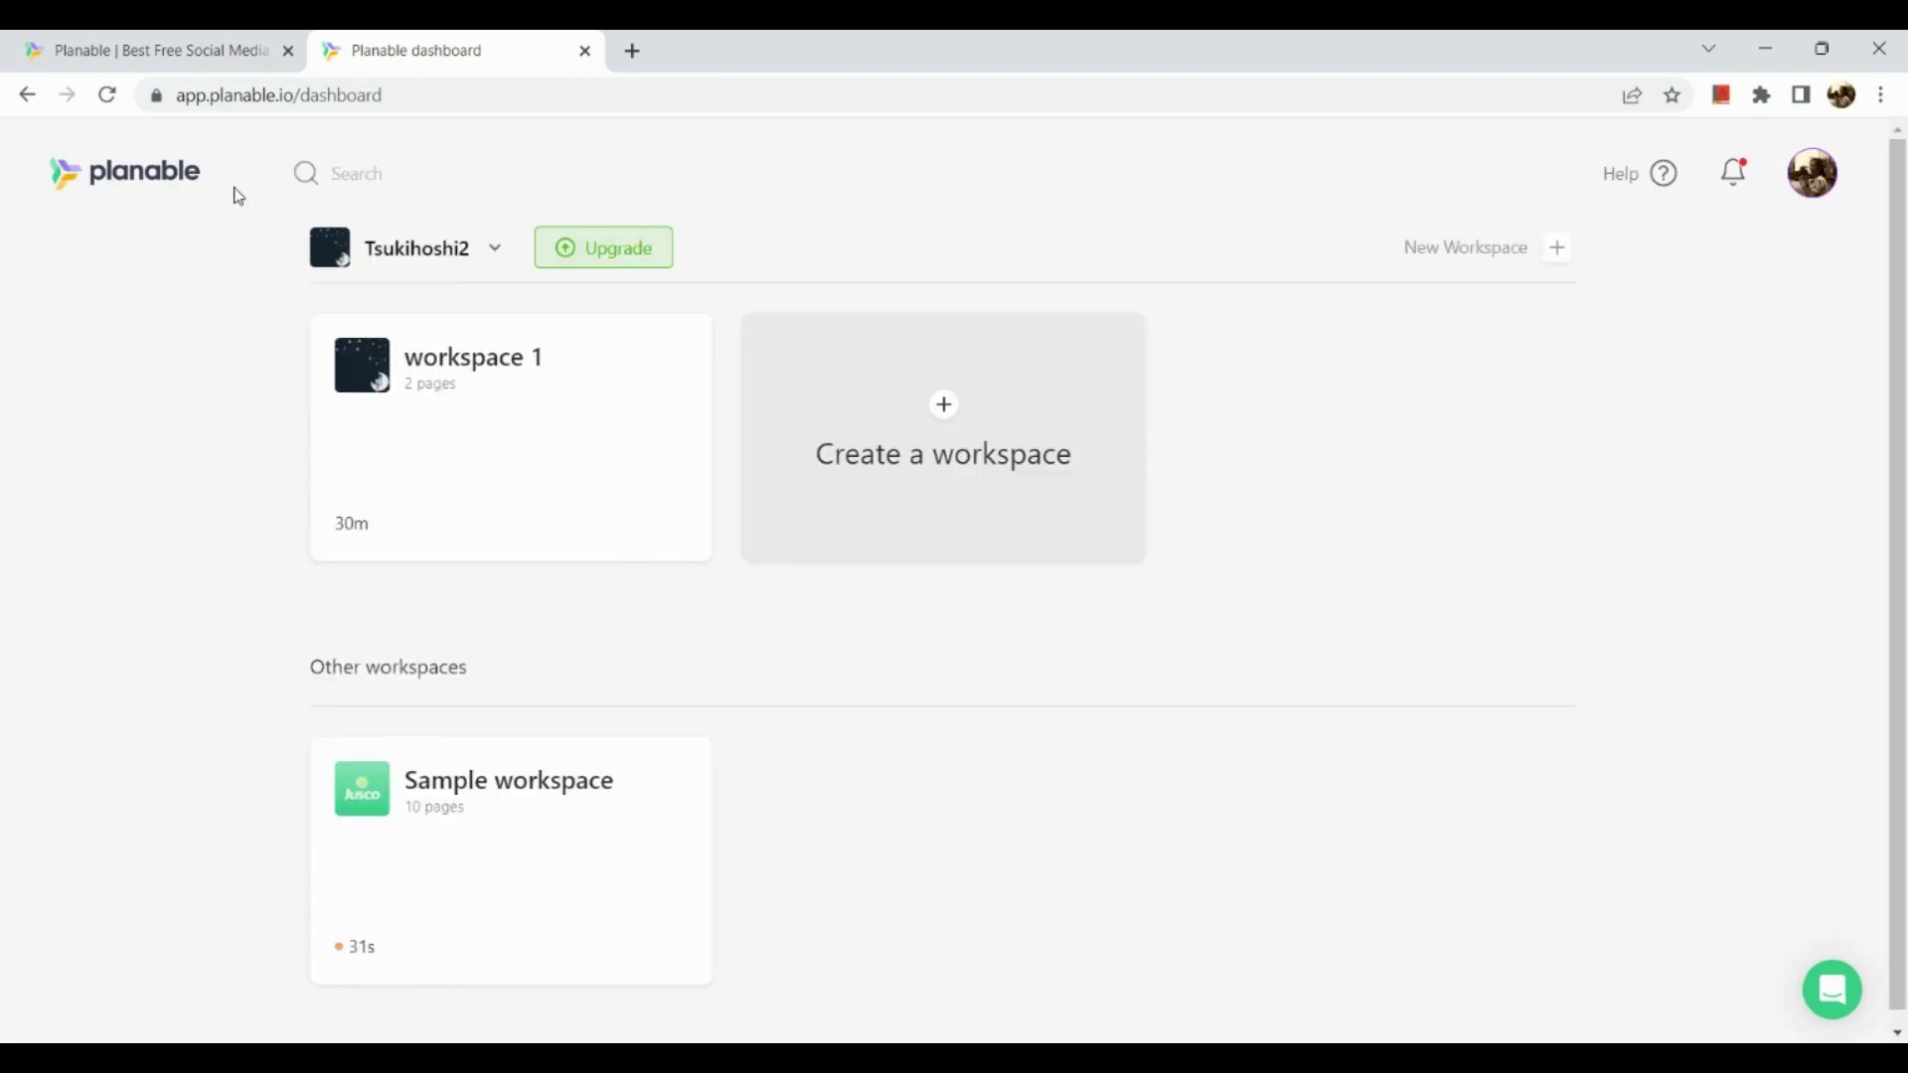
click(533, 455)
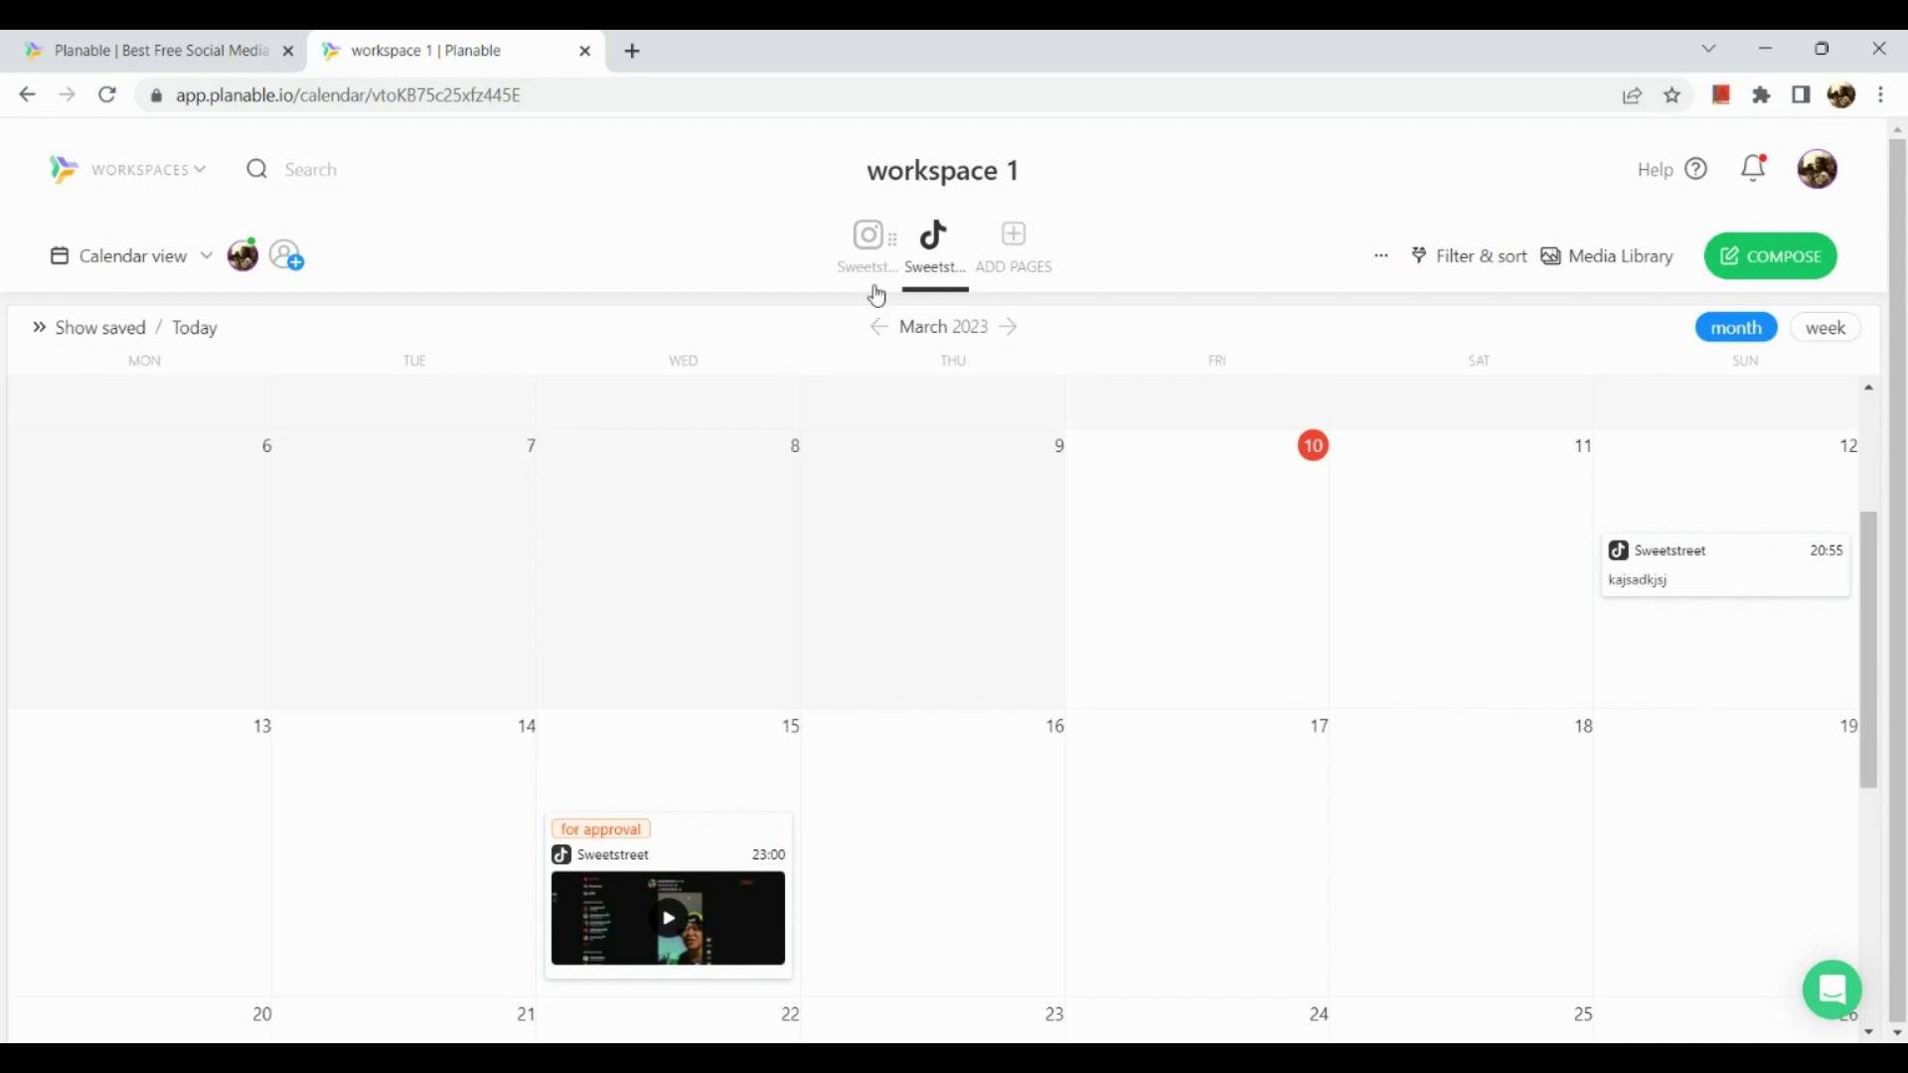
mouse_move(873, 288)
click(111, 270)
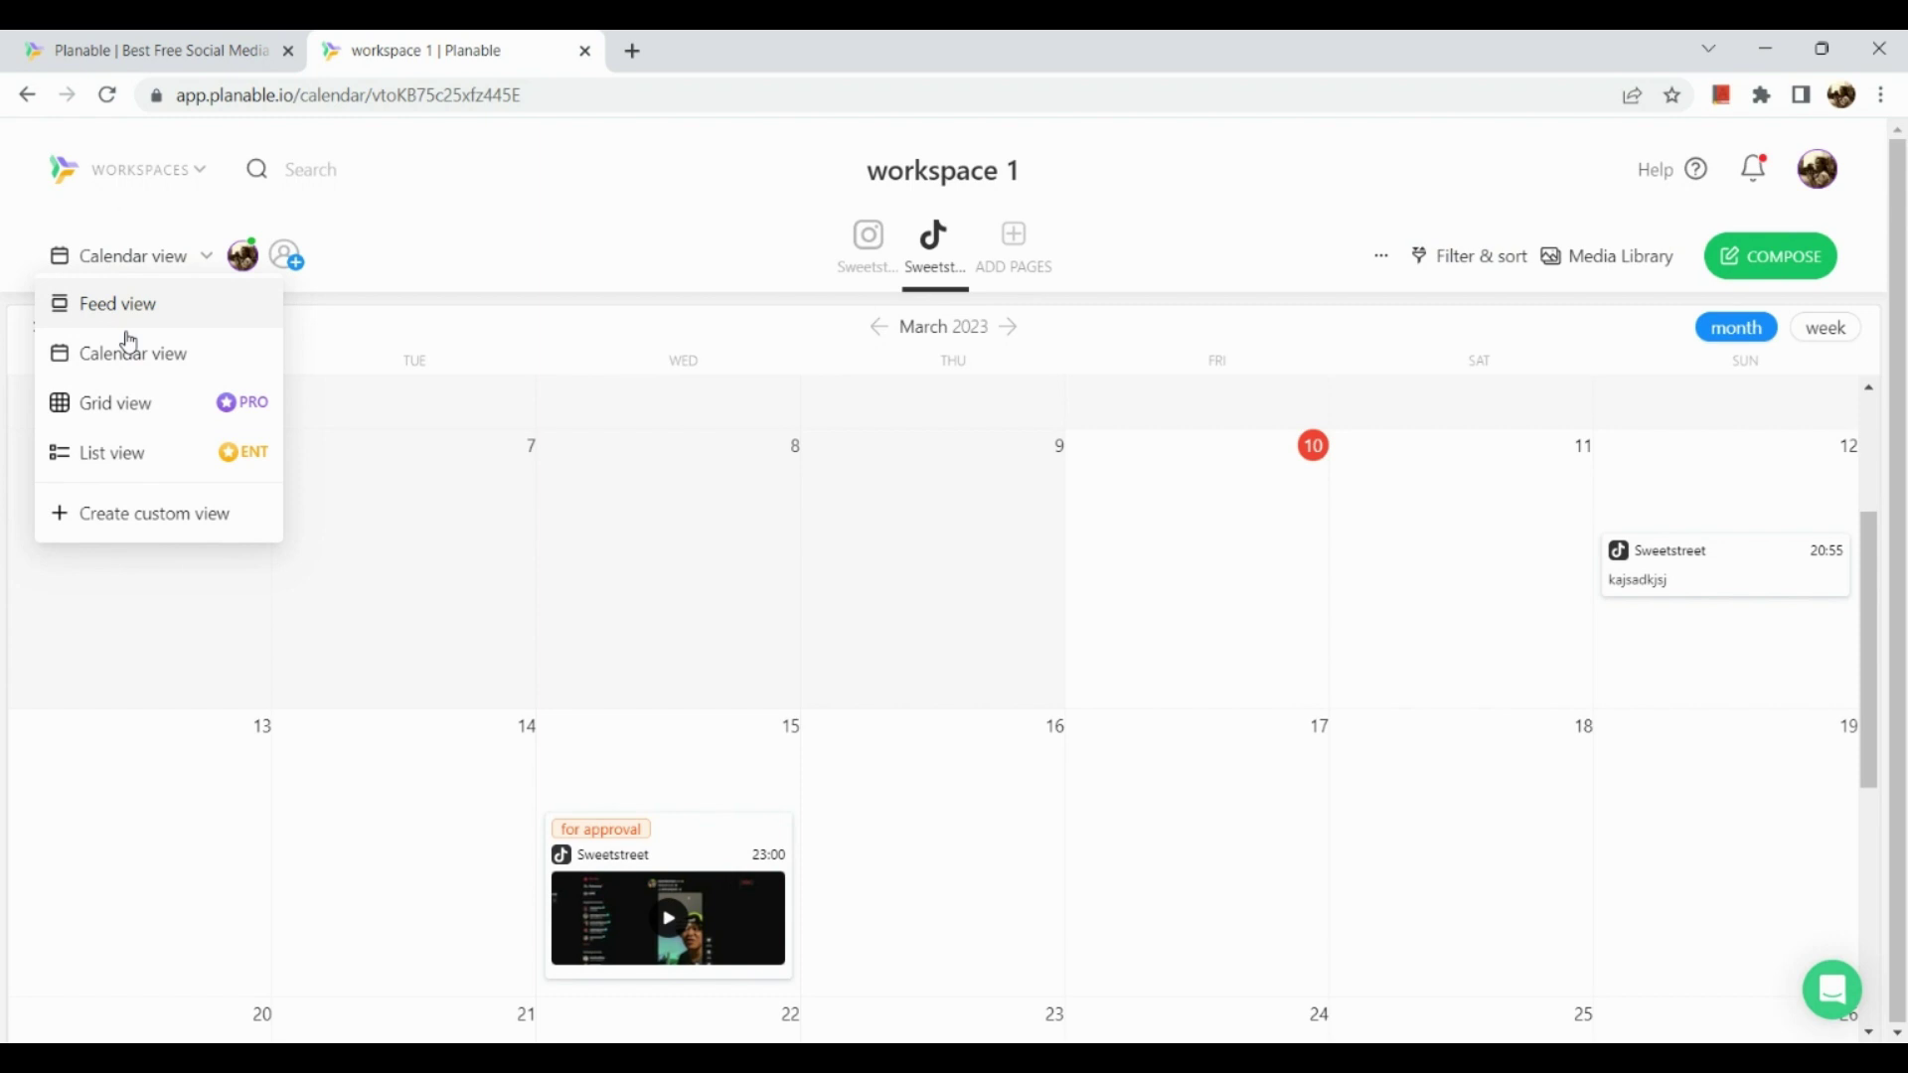
click(127, 331)
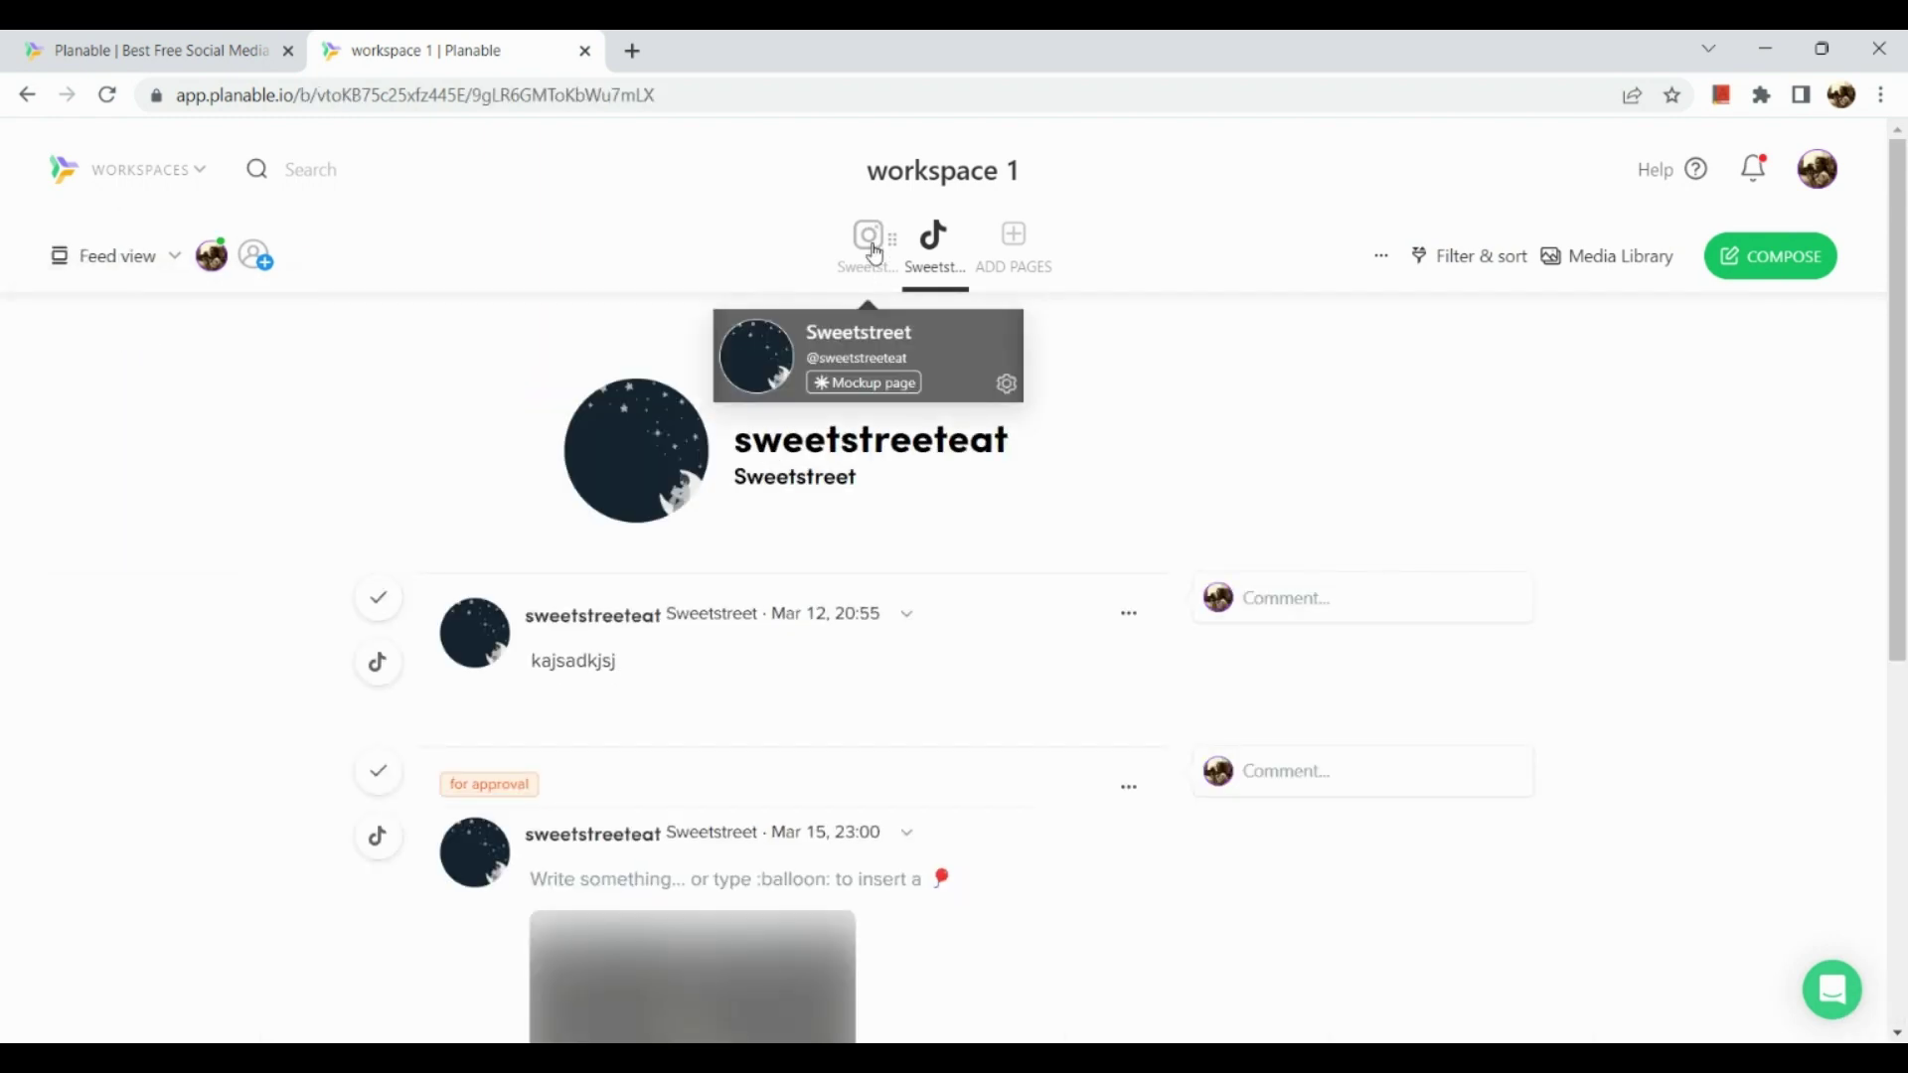
click(870, 239)
scroll(729, 514, down, 2)
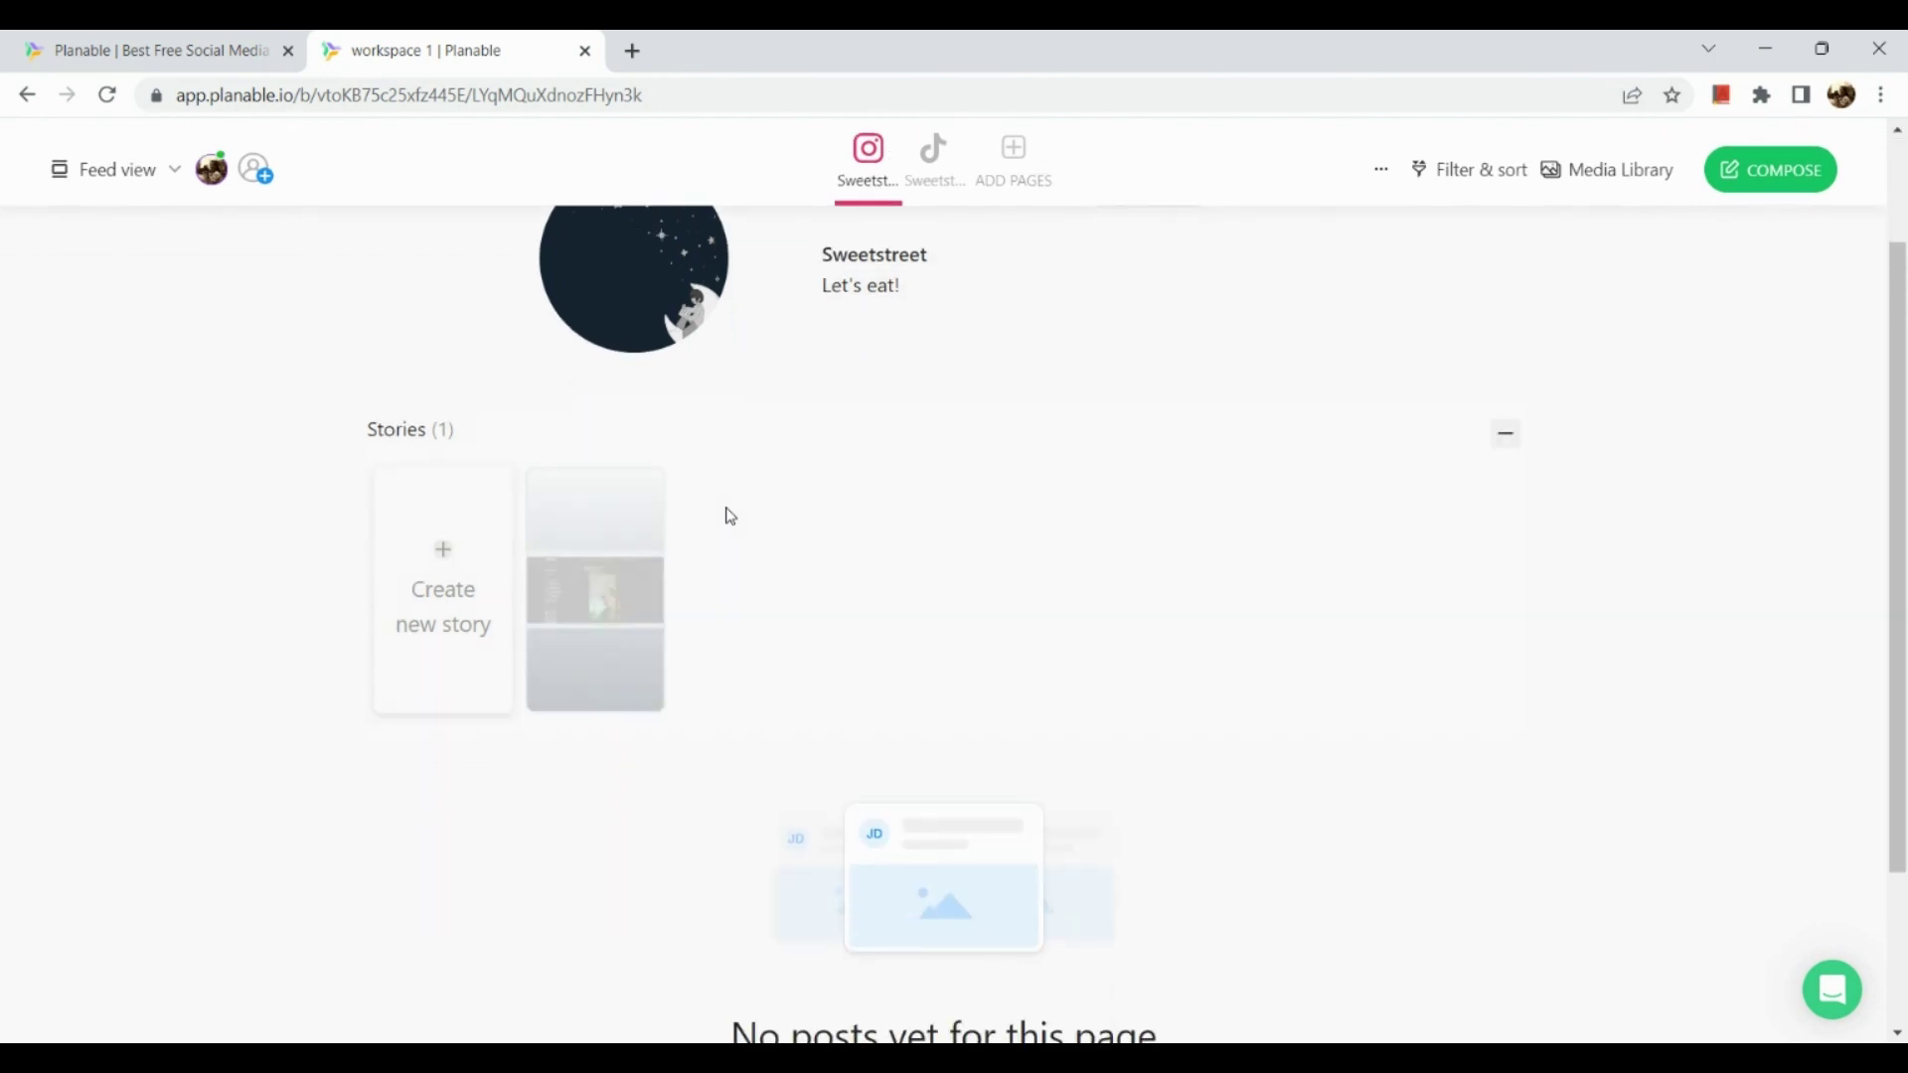
scroll(730, 516, down, 2)
scroll(635, 490, up, 5)
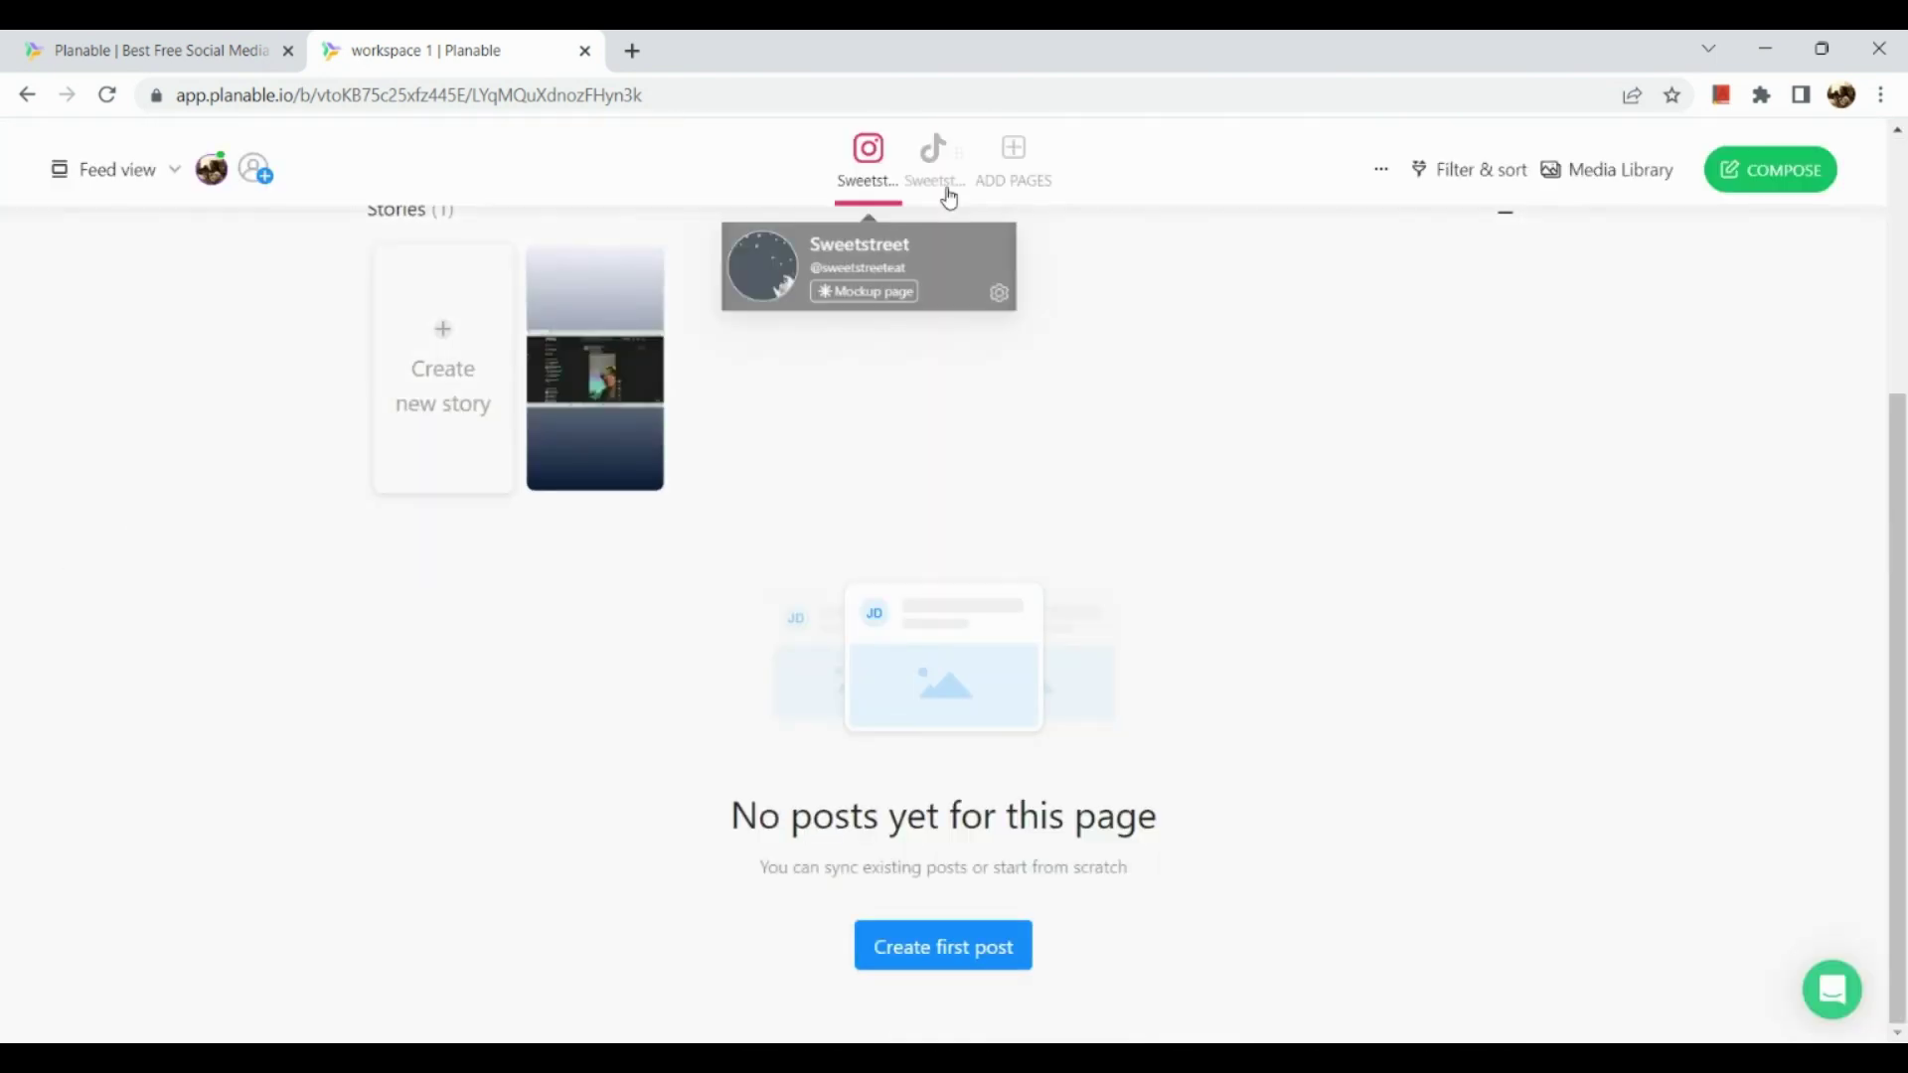
click(945, 192)
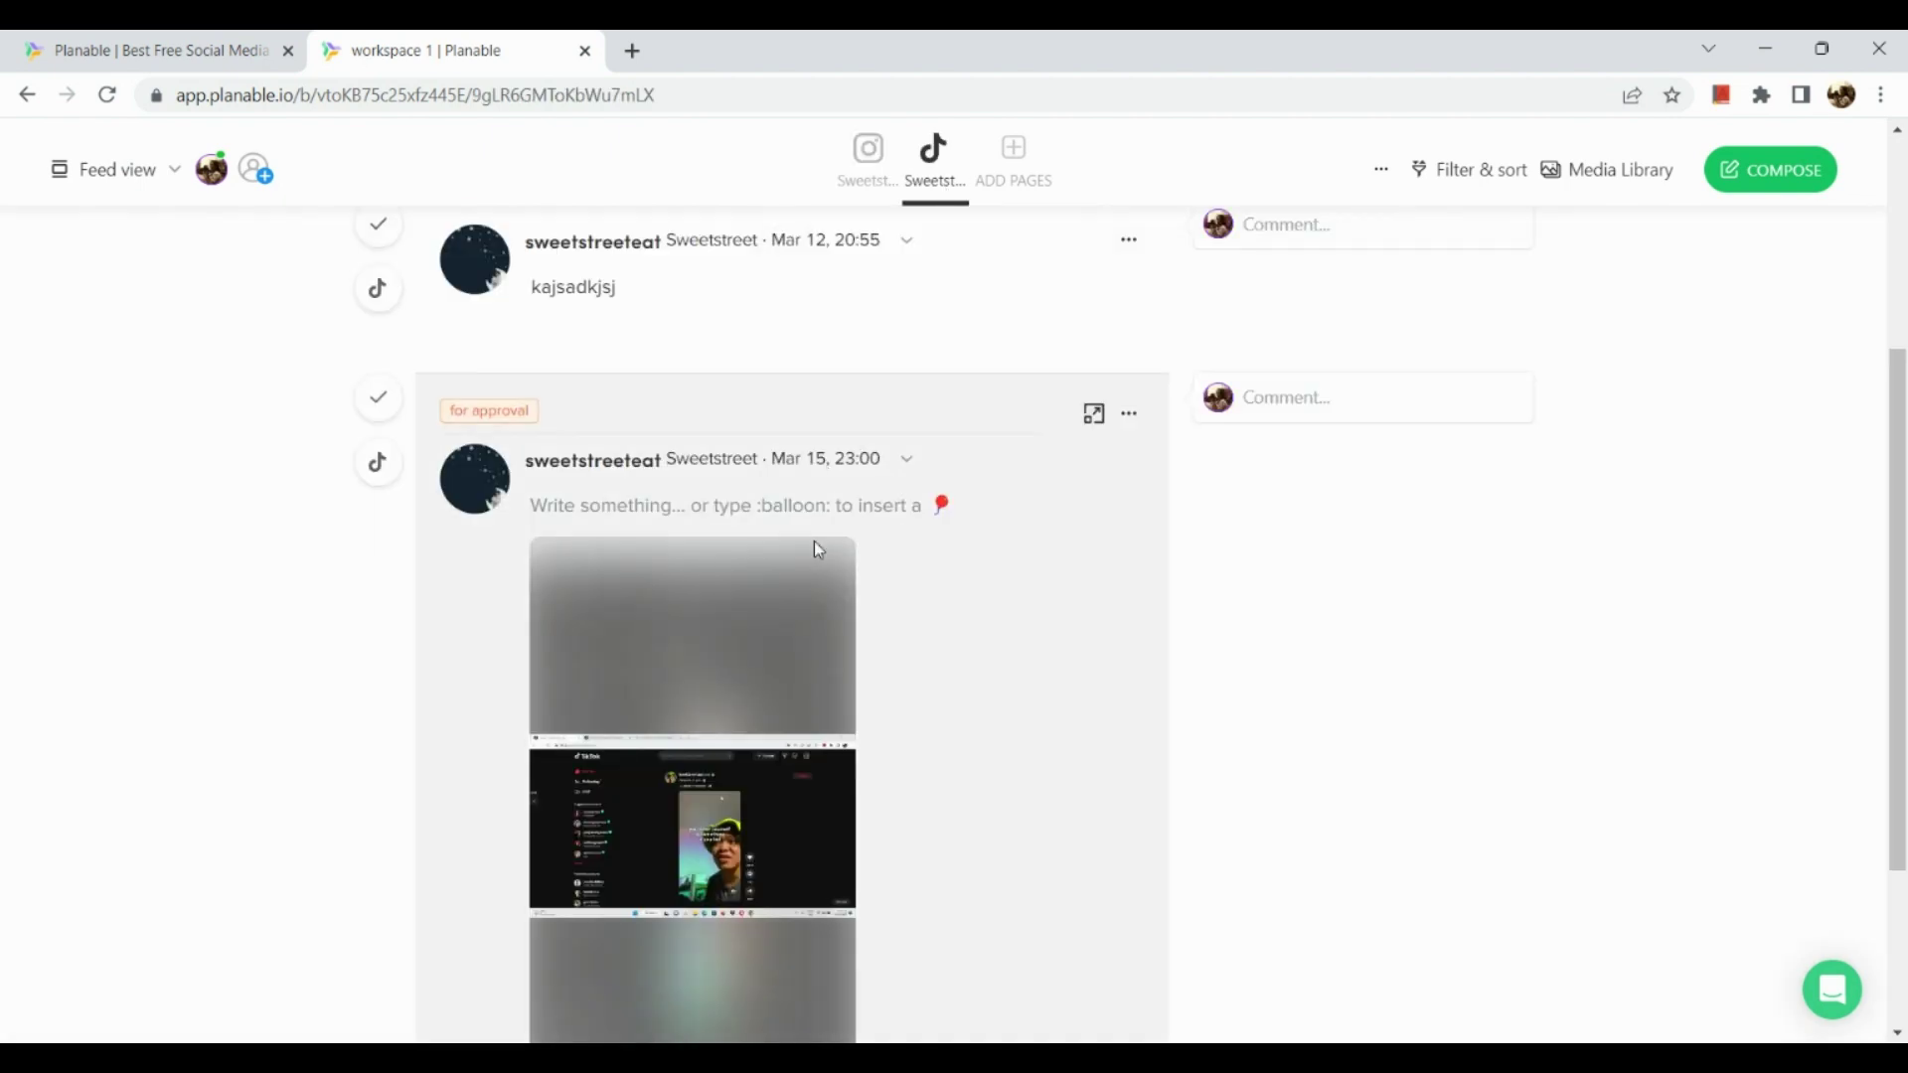
scroll(813, 546, down, 1)
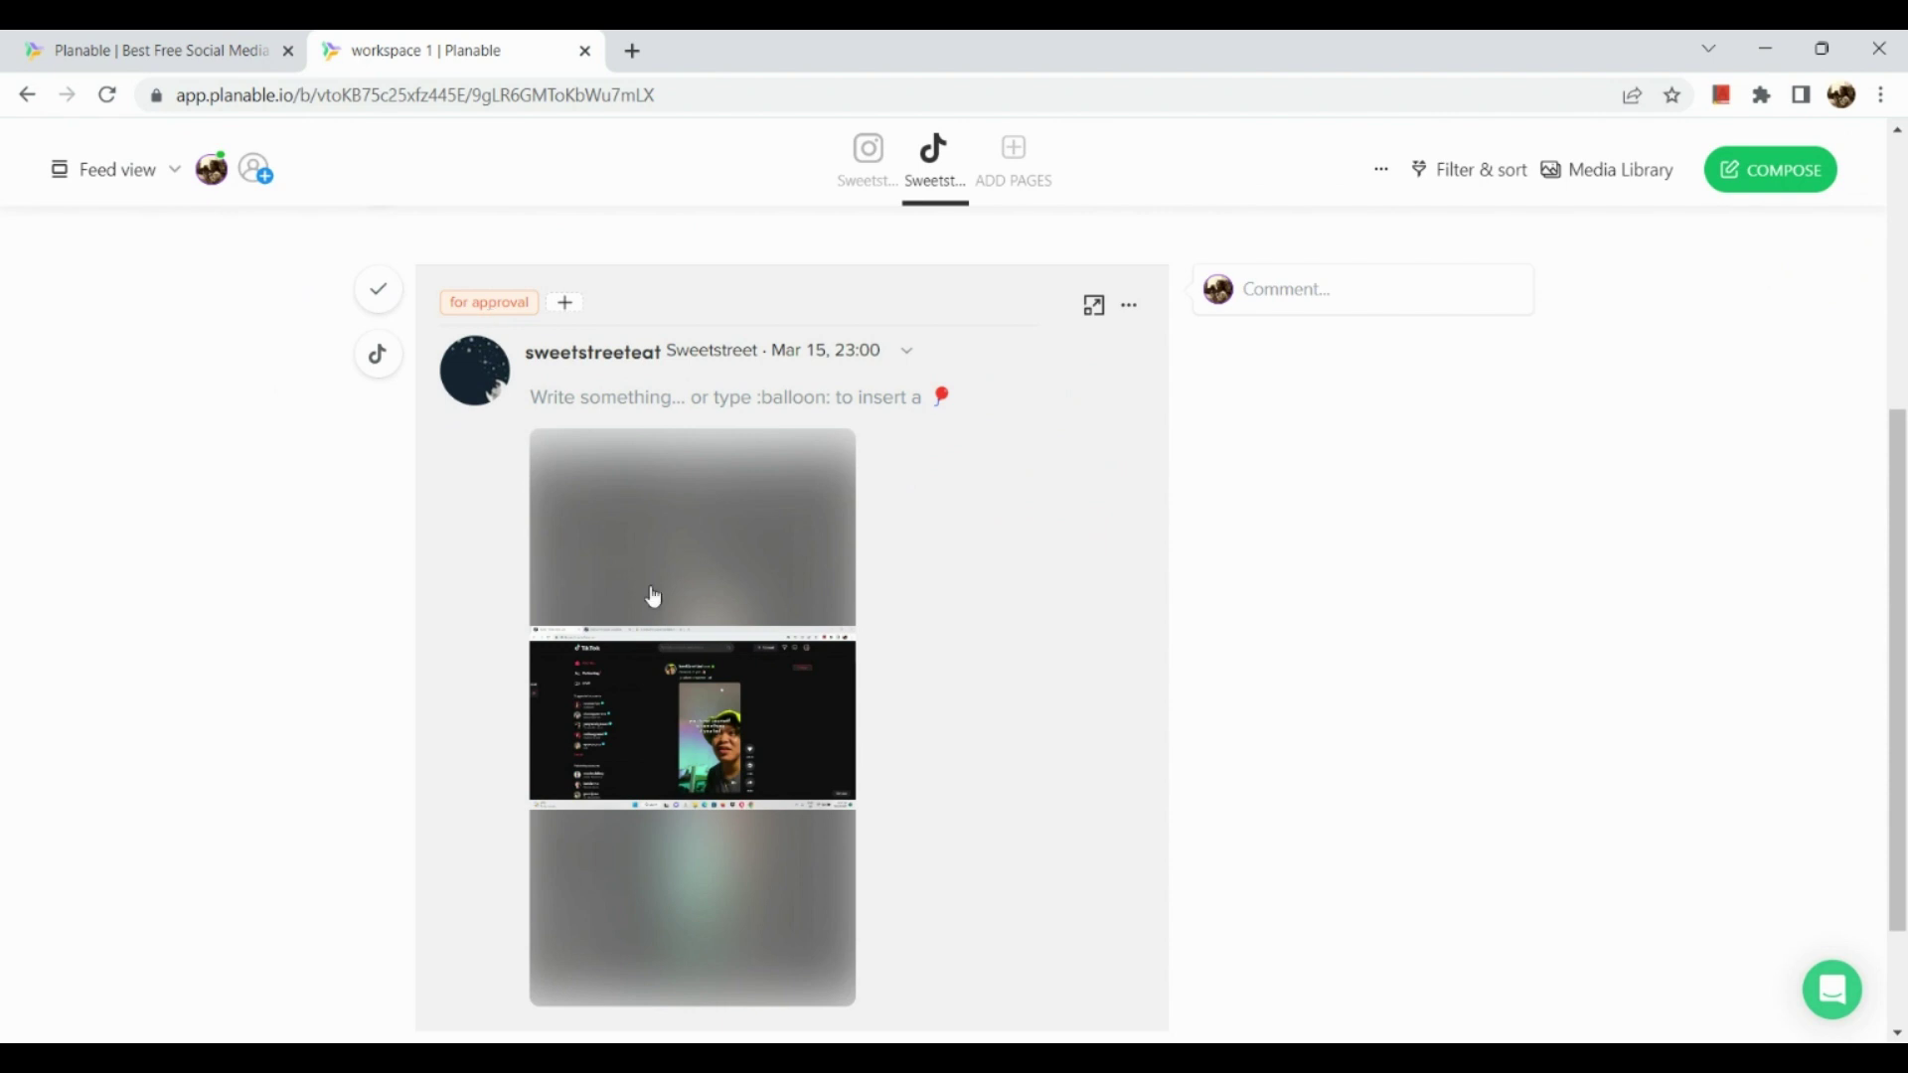
scroll(652, 596, down, 1)
scroll(652, 596, down, 1)
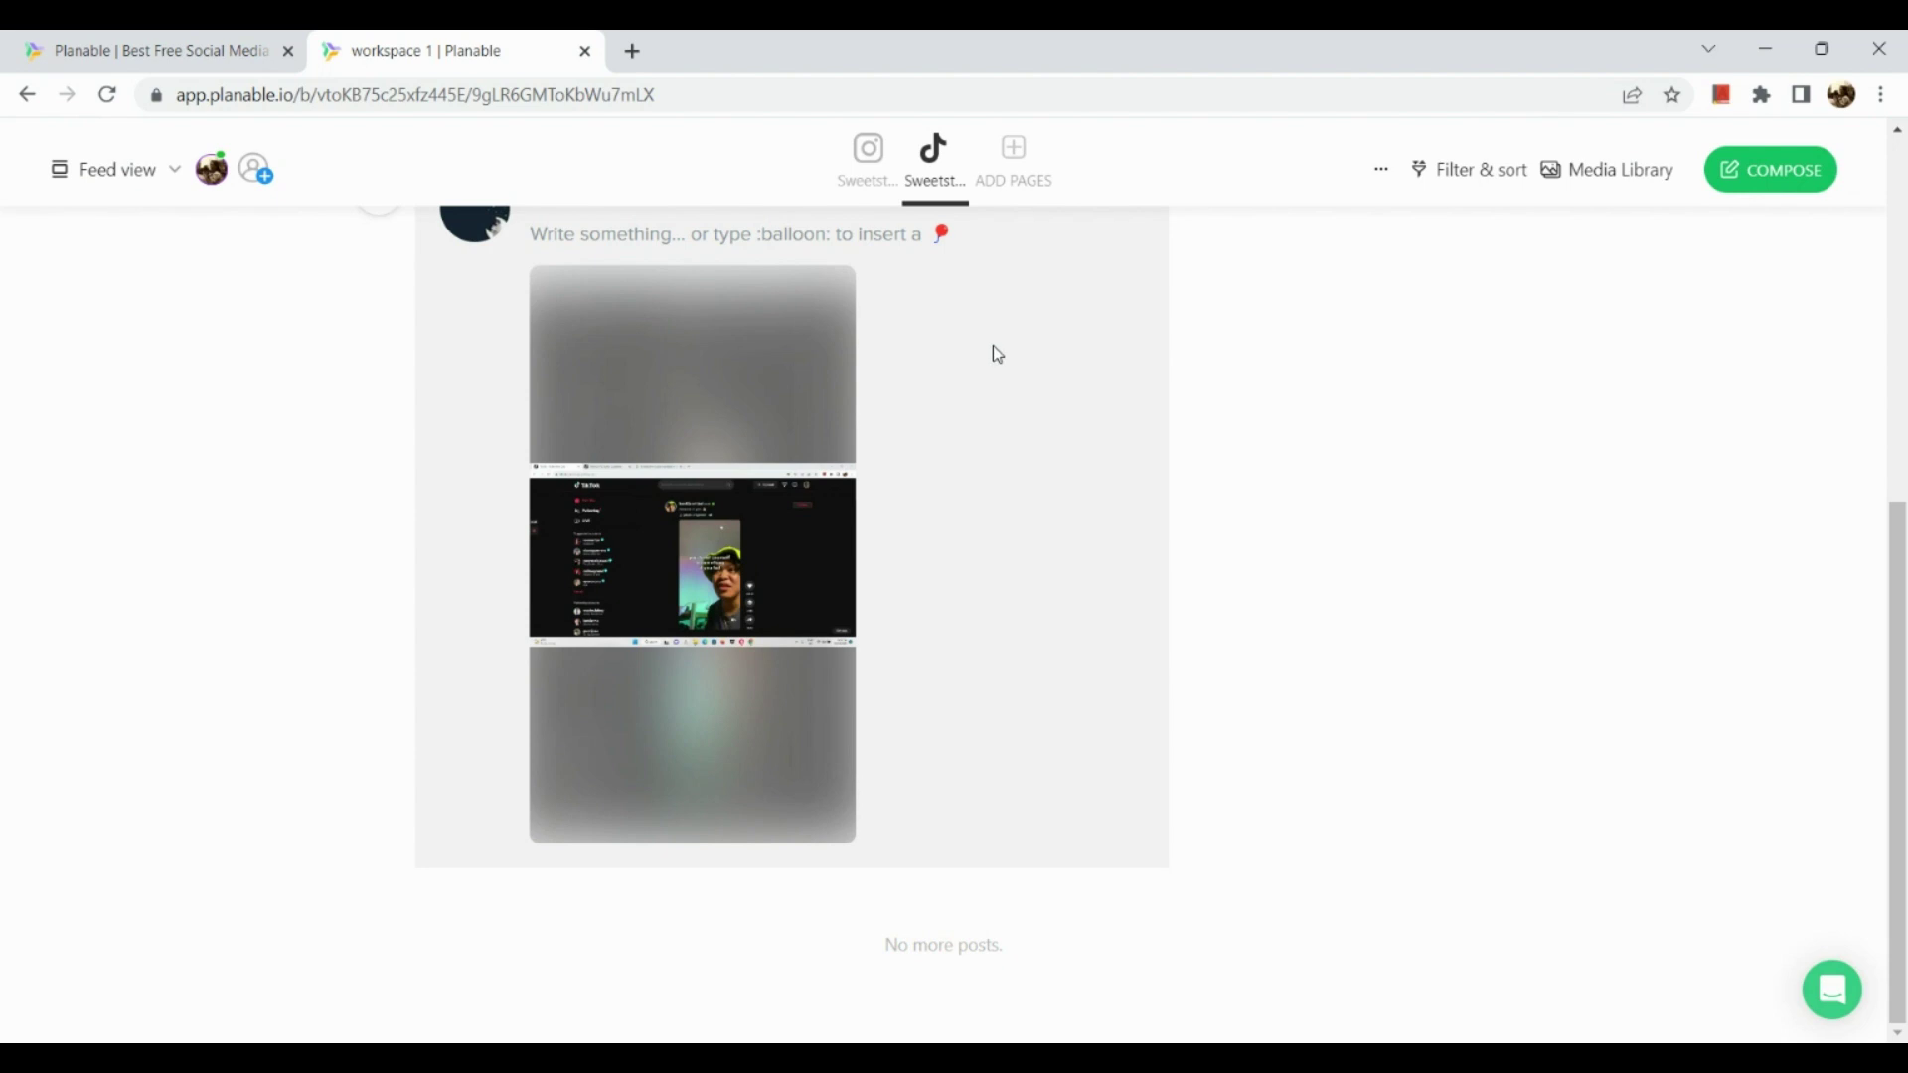
scroll(993, 346, up, 6)
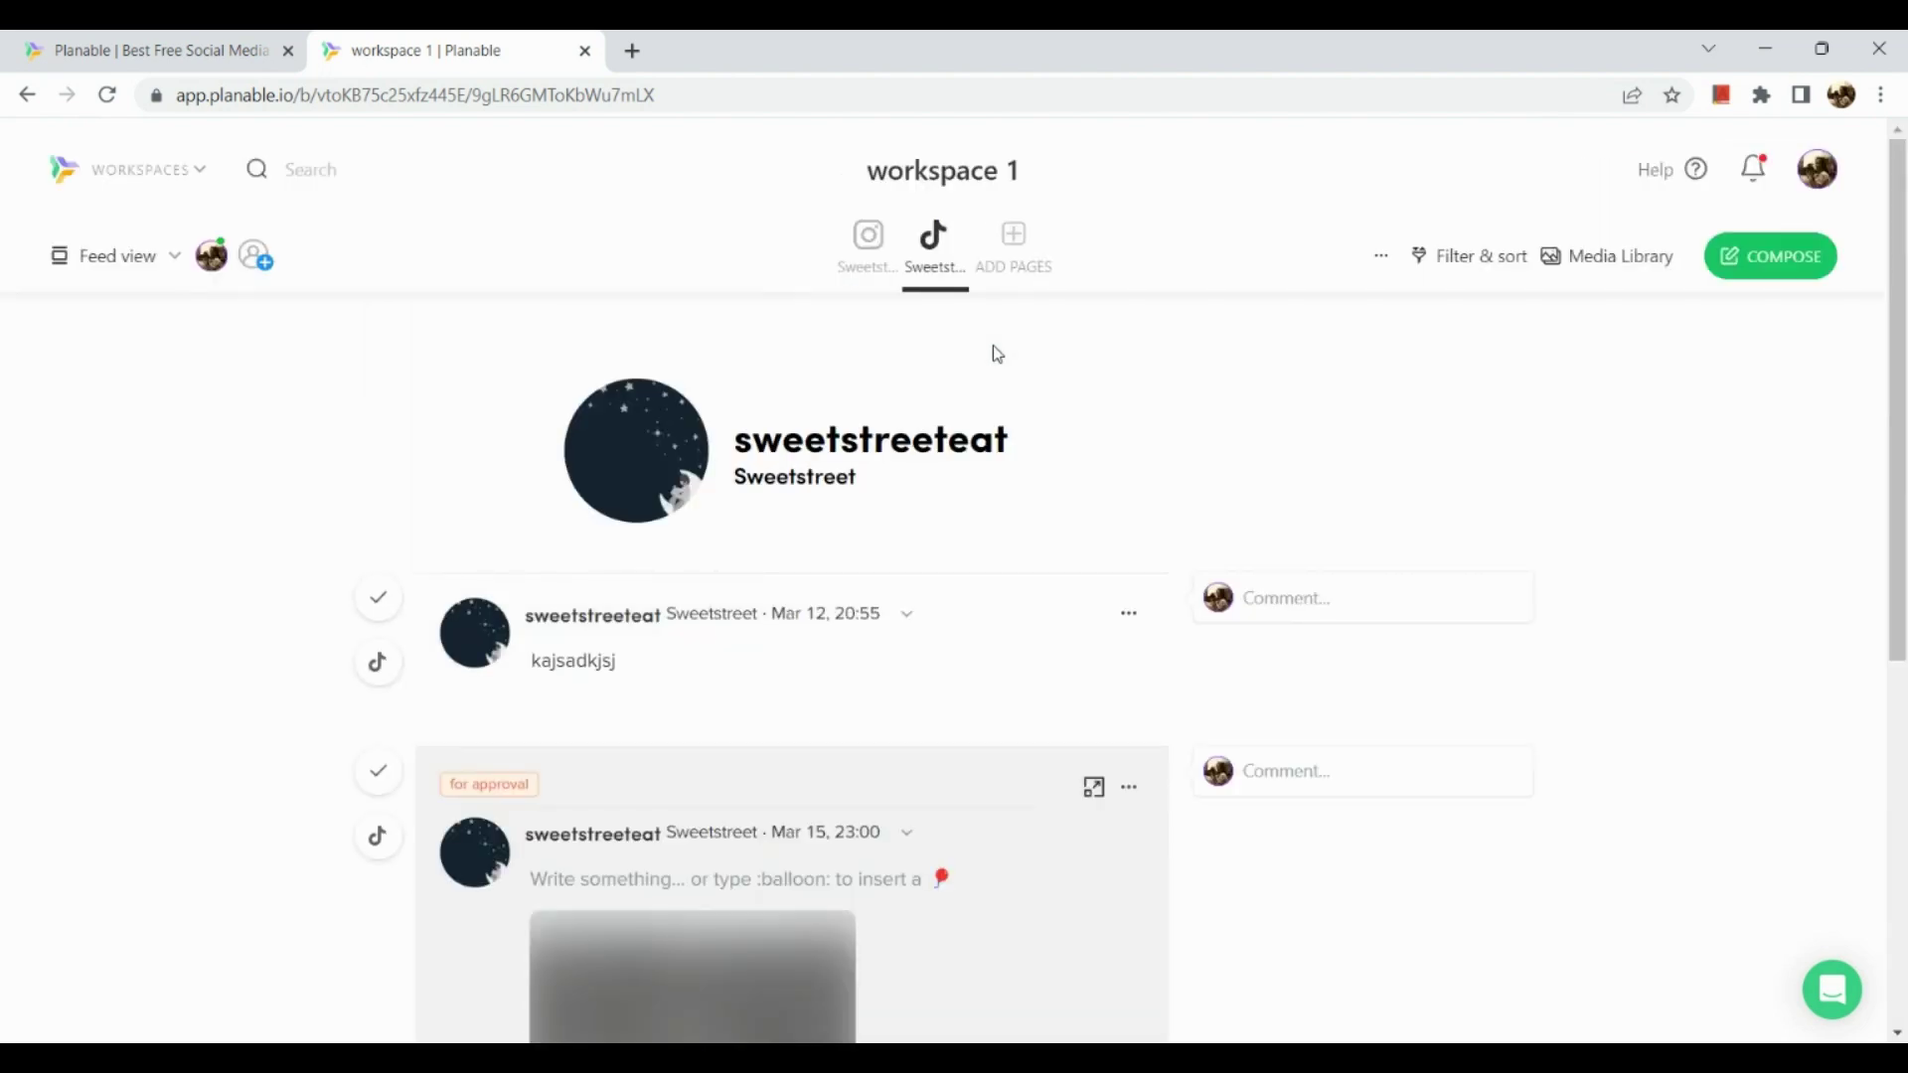